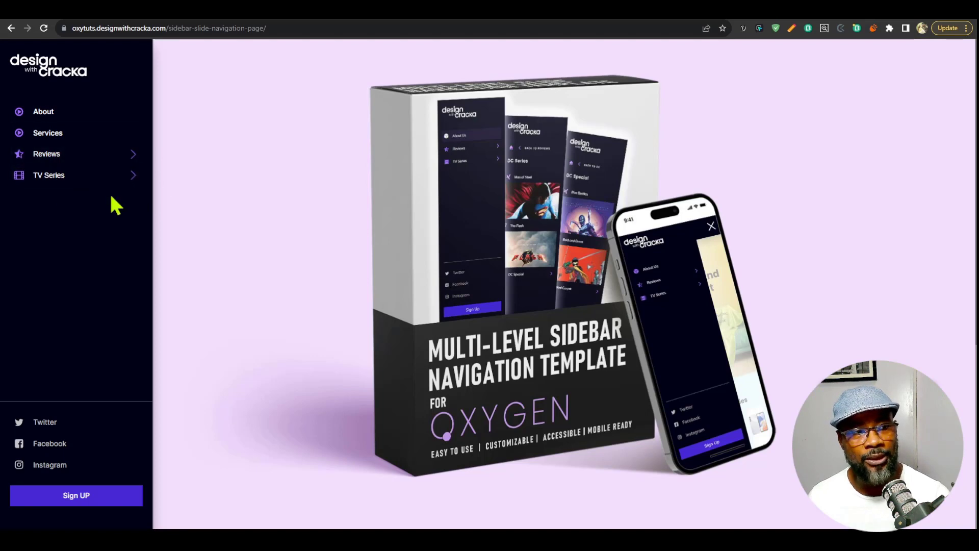
Browse the Reviews submenu and its Marvel level, going back one level at a time to the home menu.
left_click(105, 150)
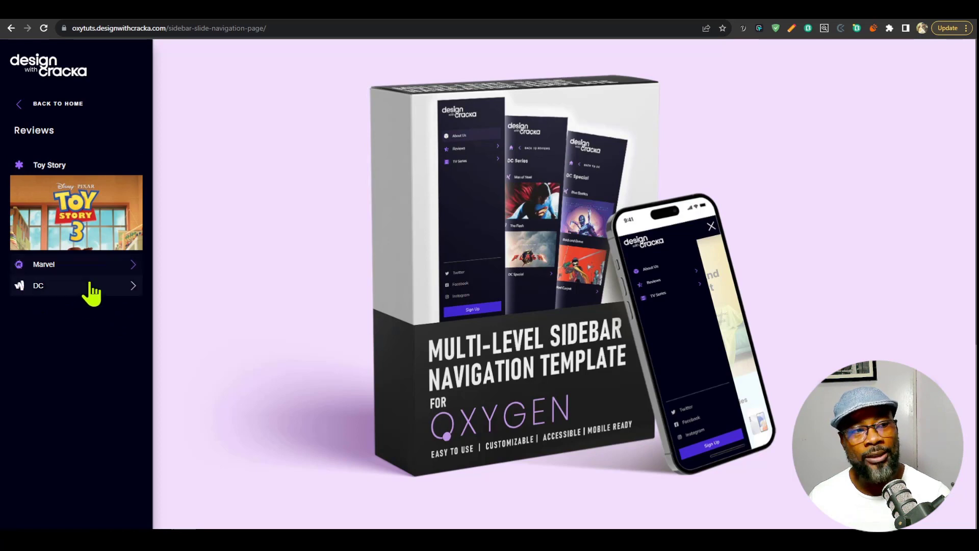
left_click(82, 111)
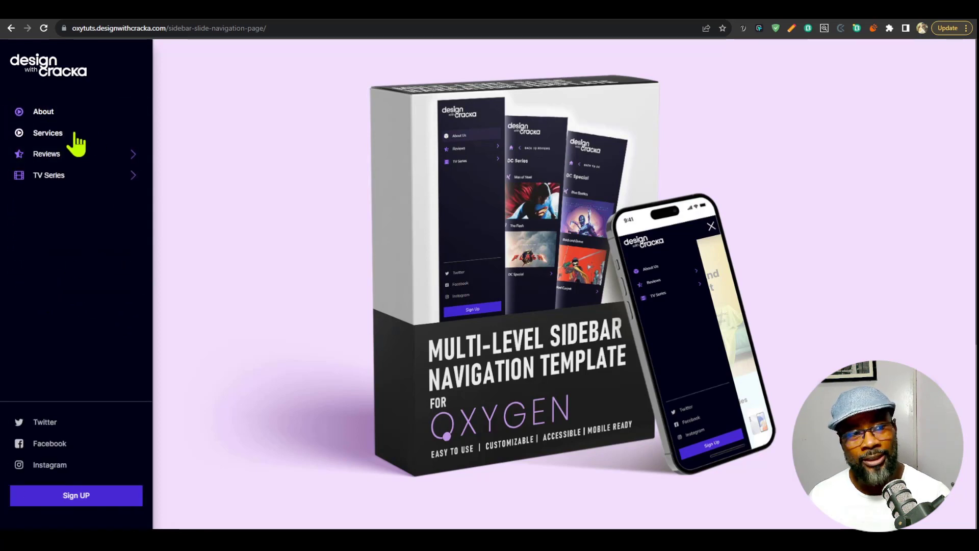
left_click(105, 154)
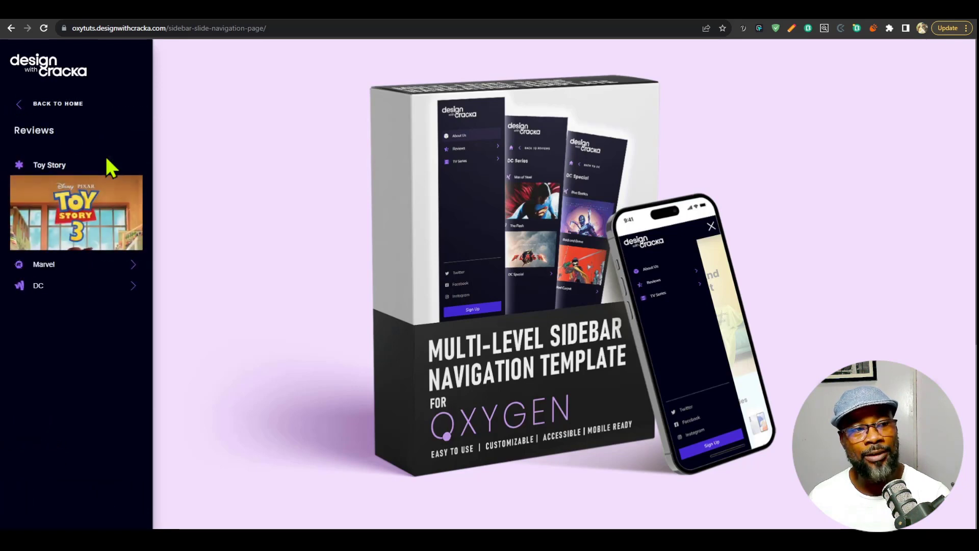
left_click(89, 265)
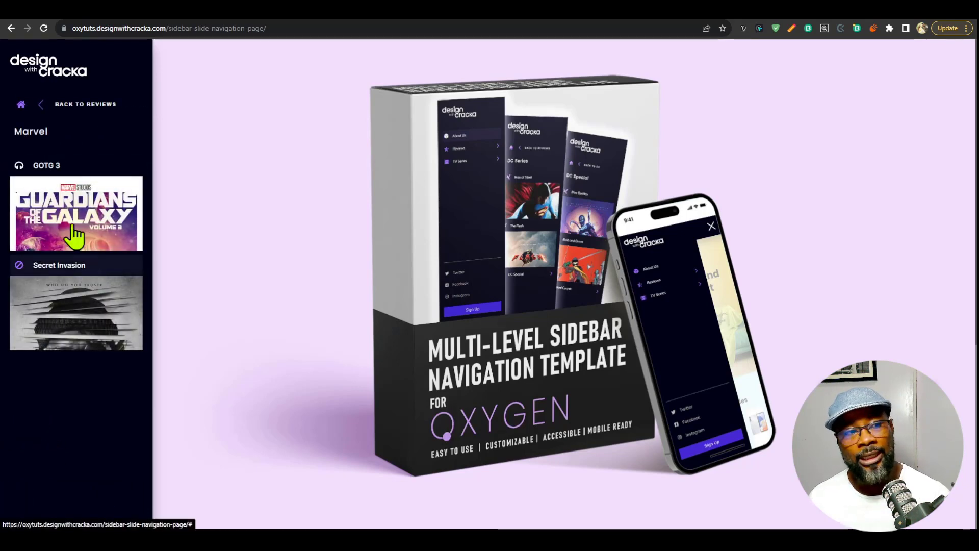
left_click(61, 107)
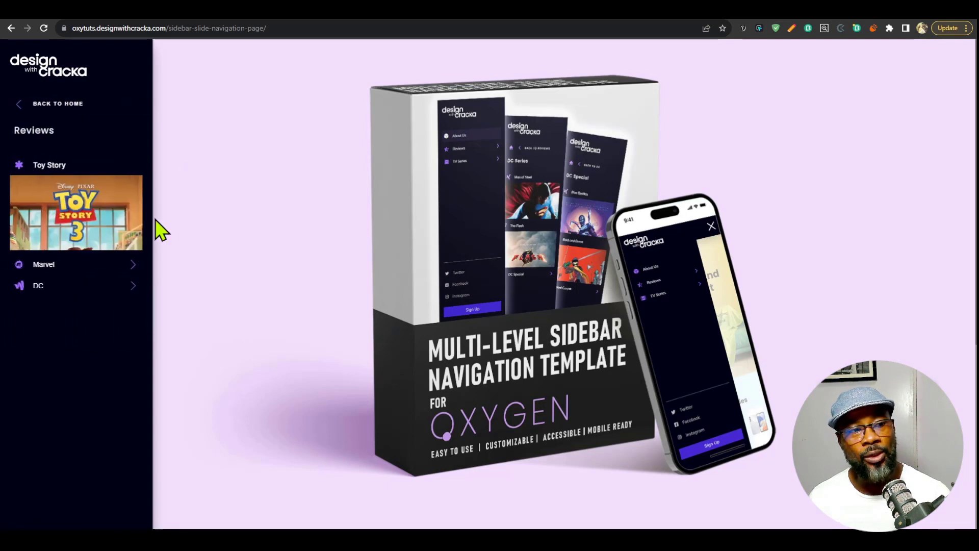
left_click(63, 105)
Open Marvel under Reviews and go back to the Reviews submenu.
left_click(93, 152)
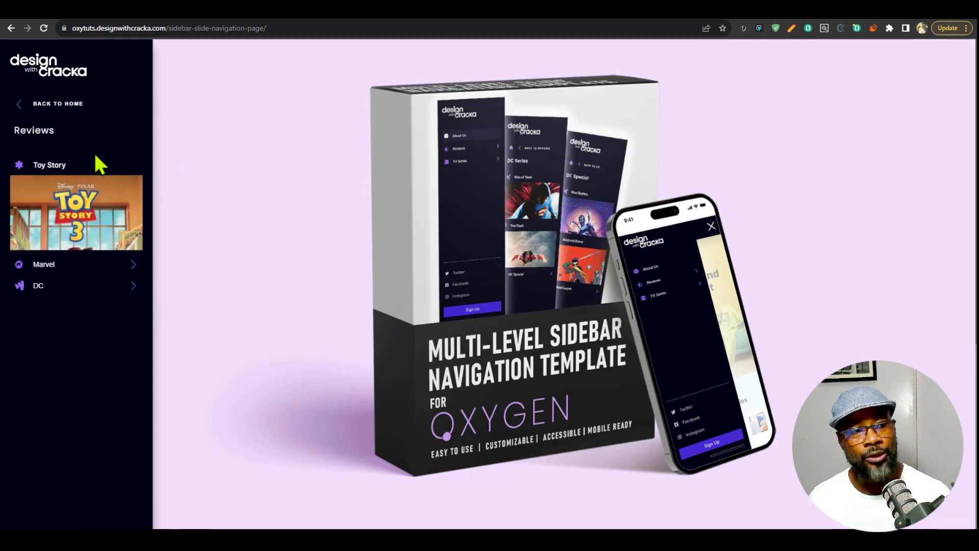
left_click(109, 265)
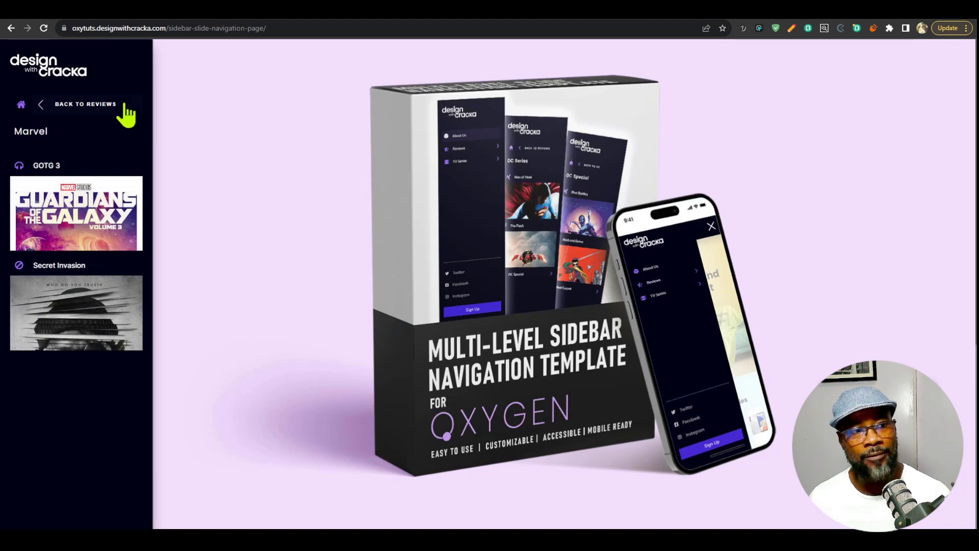
left_click(109, 107)
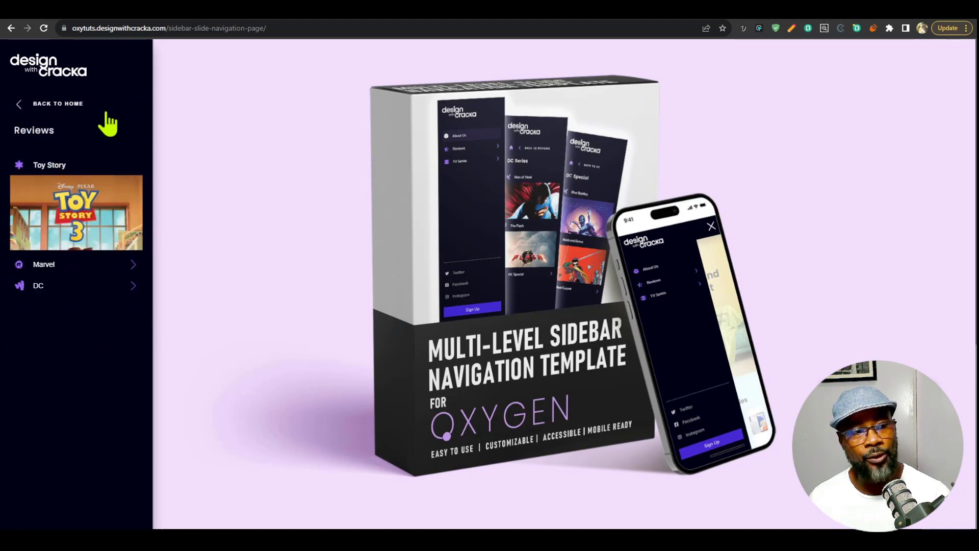
Drill down from Reviews through DC and DC Special to the Red carpet submenu.
left_click(86, 292)
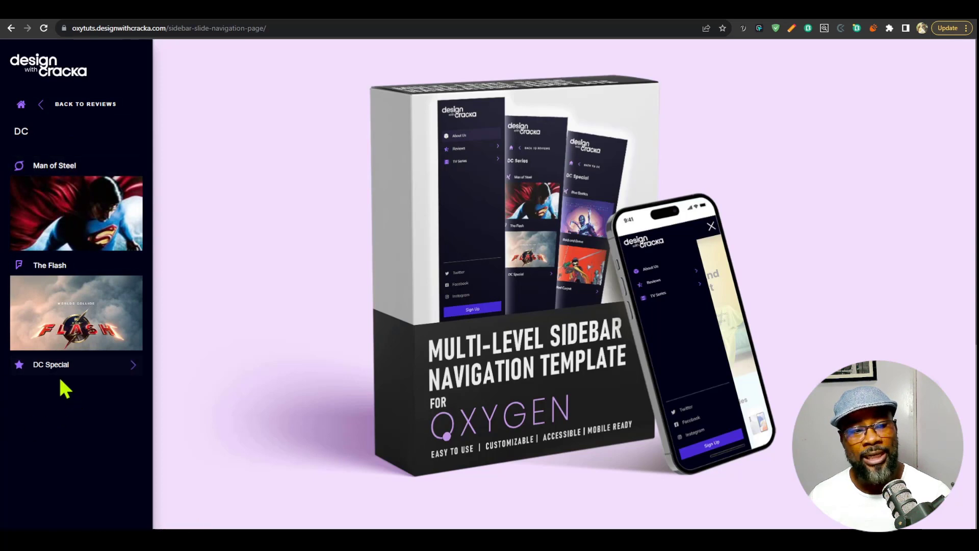
left_click(72, 372)
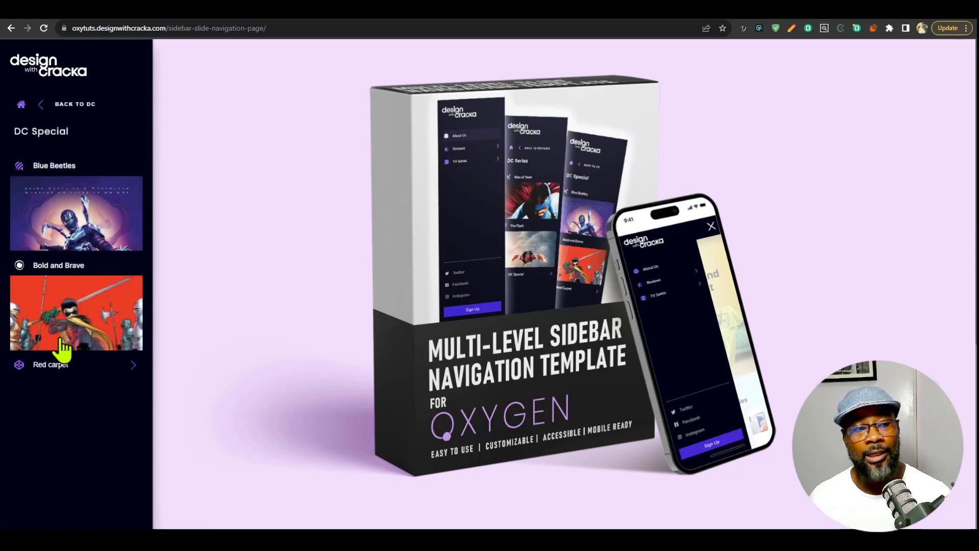
left_click(61, 377)
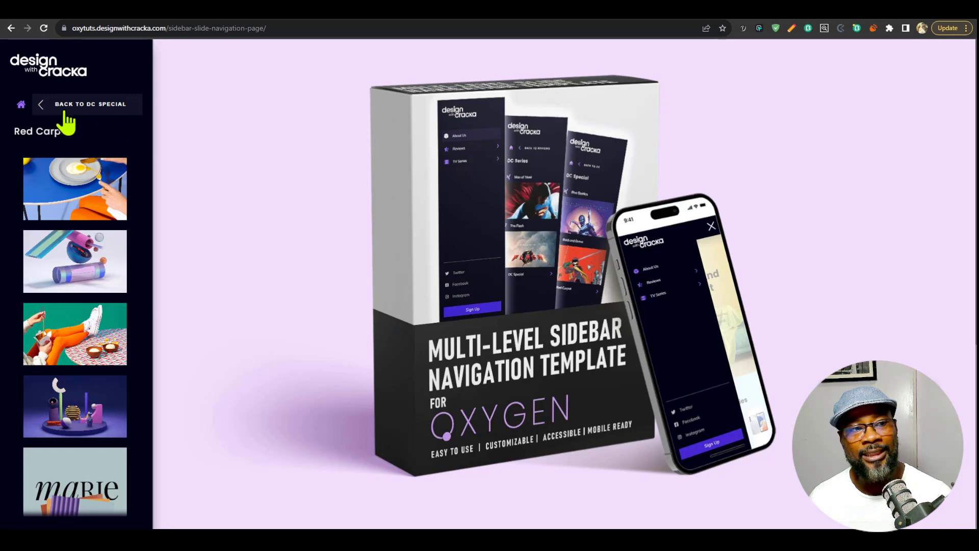
Compare the highlighted DC Special heading with the back link in the Red carpet submenu, ending on the DC Special level.
left_click(90, 108)
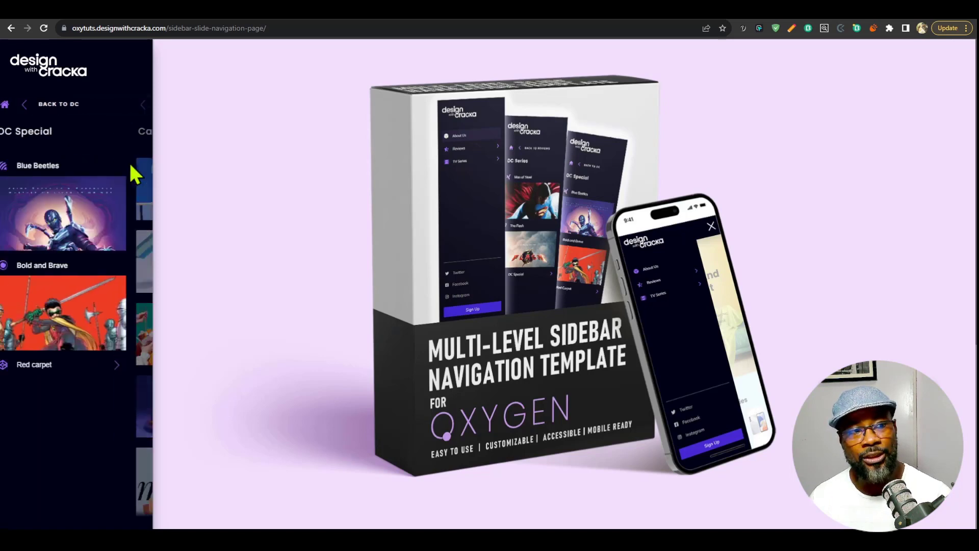
left_click_drag(13, 133, 51, 134)
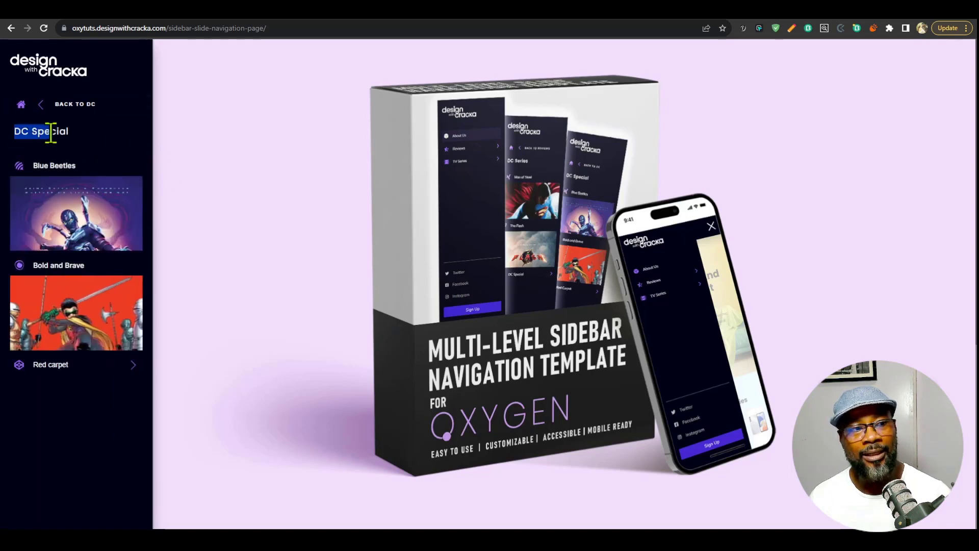
left_click(102, 133)
left_click_drag(14, 134, 71, 134)
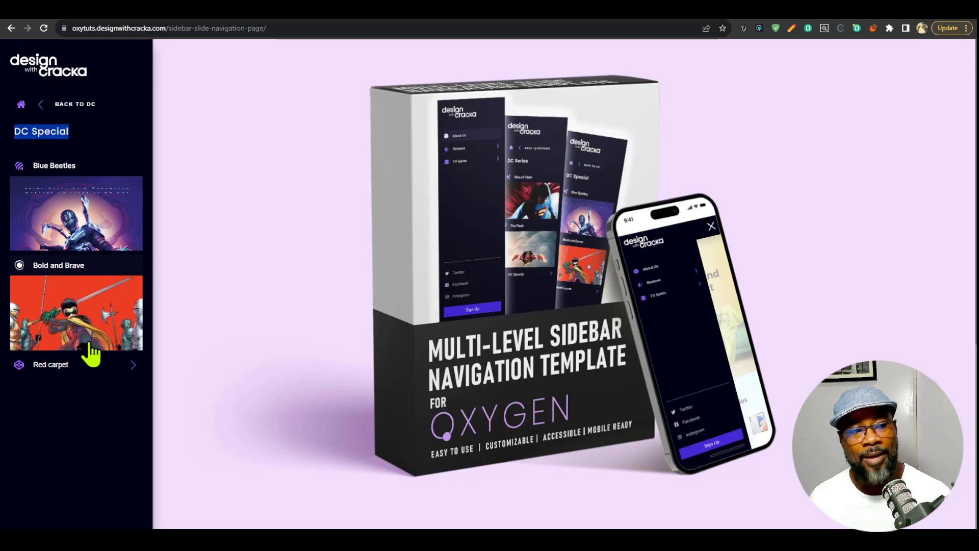
left_click(84, 365)
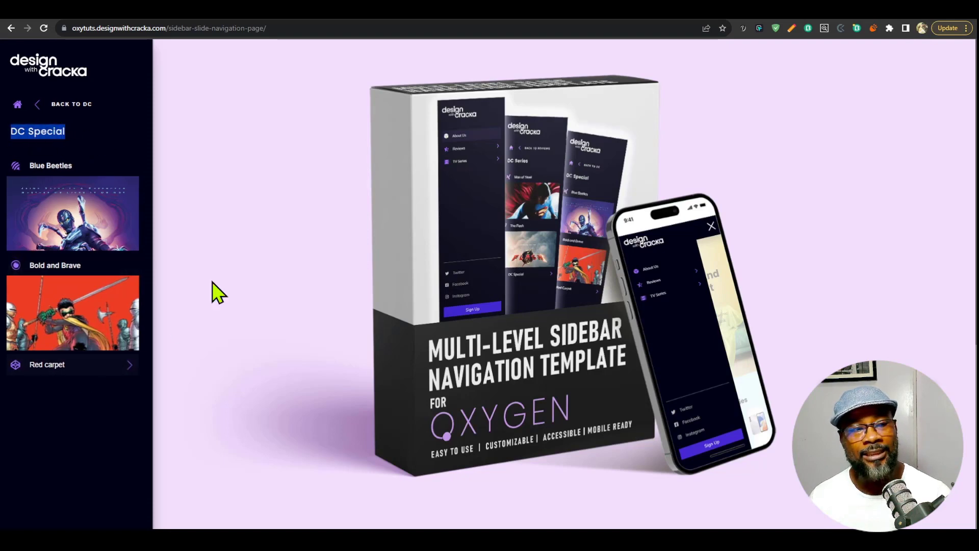
left_click(92, 106)
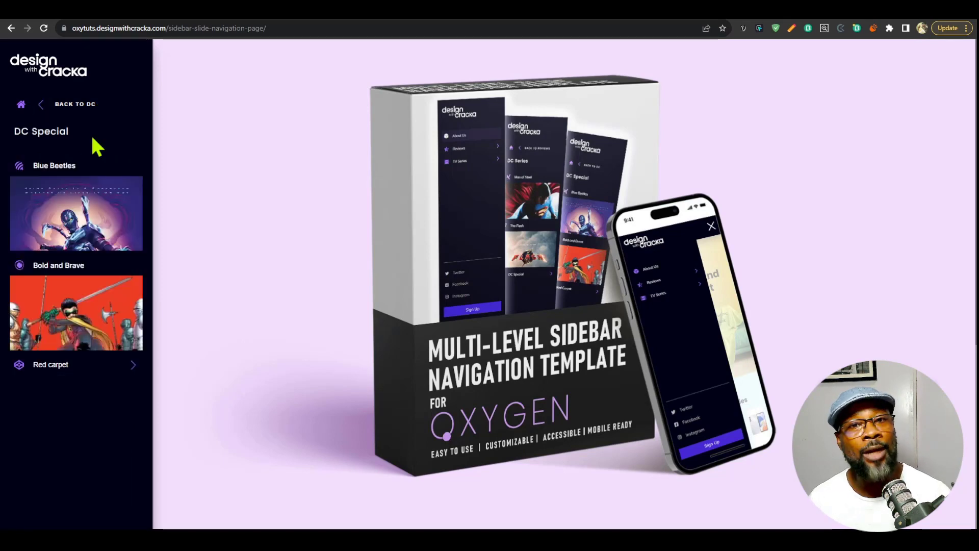
Go back one level at a time from DC Special through DC and Reviews to the home menu.
left_click(94, 105)
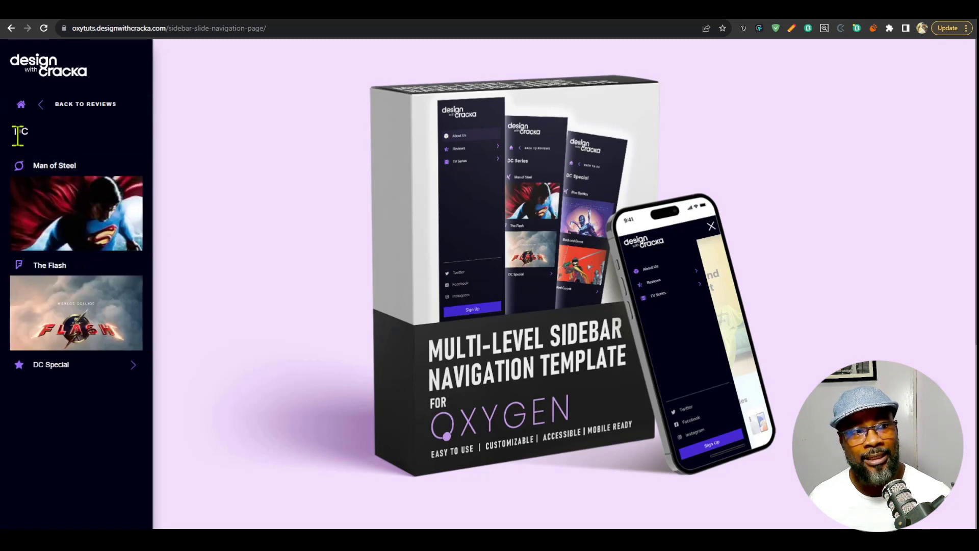
left_click(104, 104)
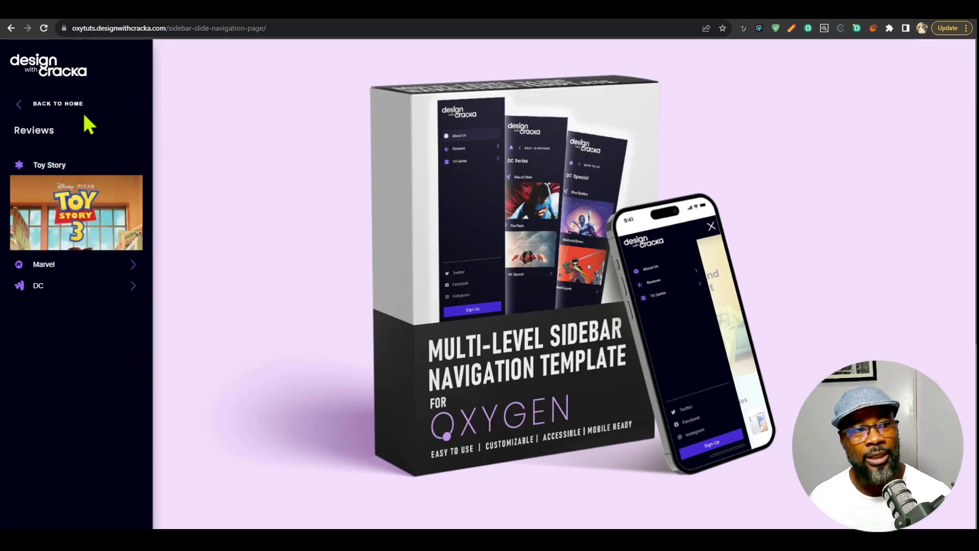
left_click(81, 106)
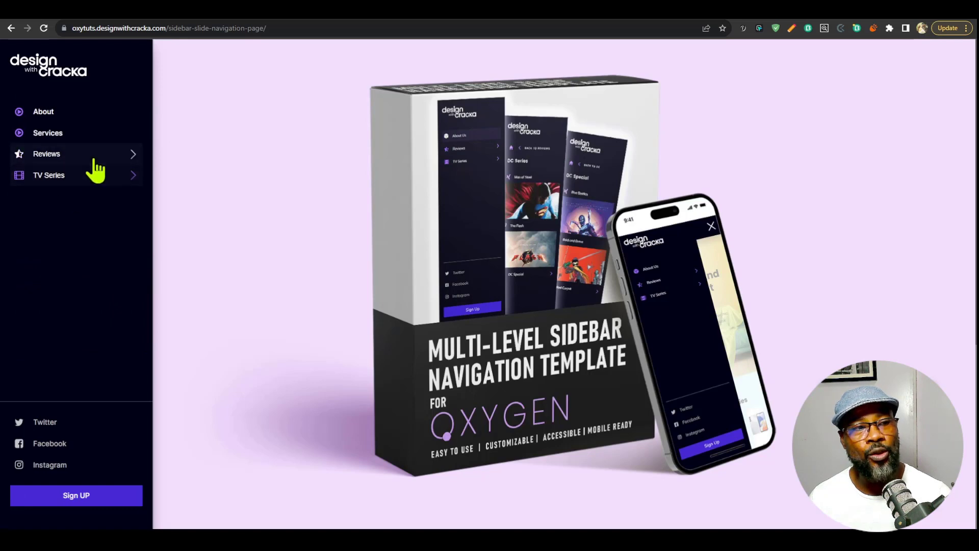
Drill down through Reviews, DC and DC Special to Red carpet, and return straight to the home menu.
left_click(95, 156)
left_click(81, 291)
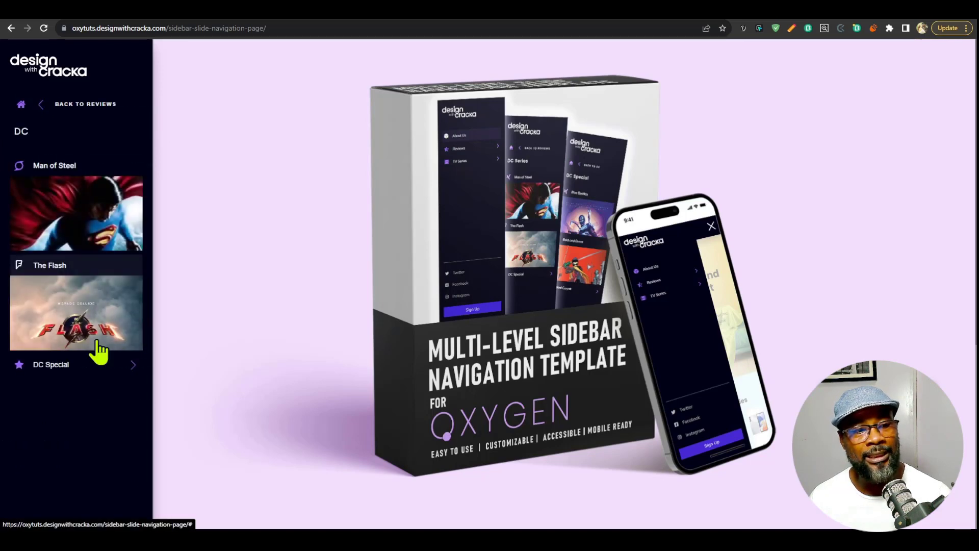
left_click(107, 366)
left_click(90, 366)
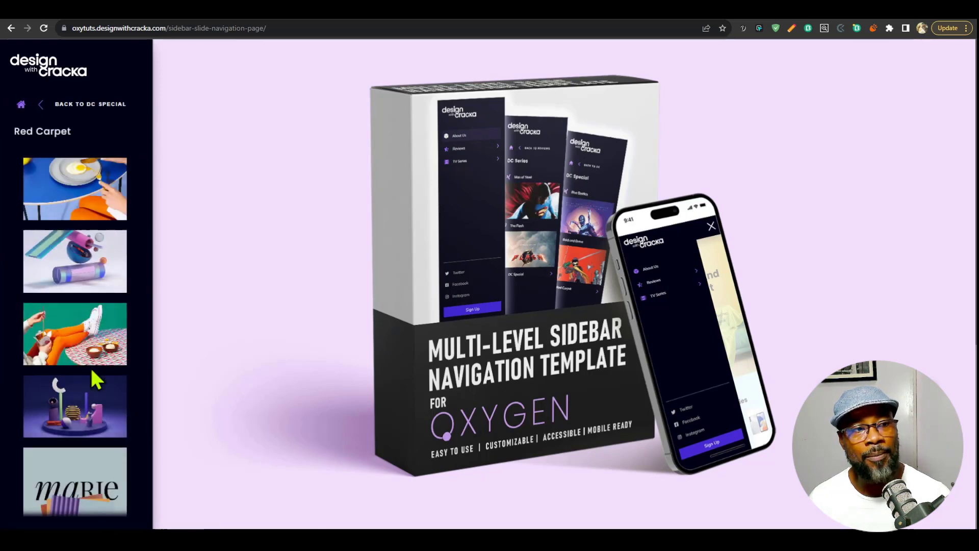
left_click(21, 105)
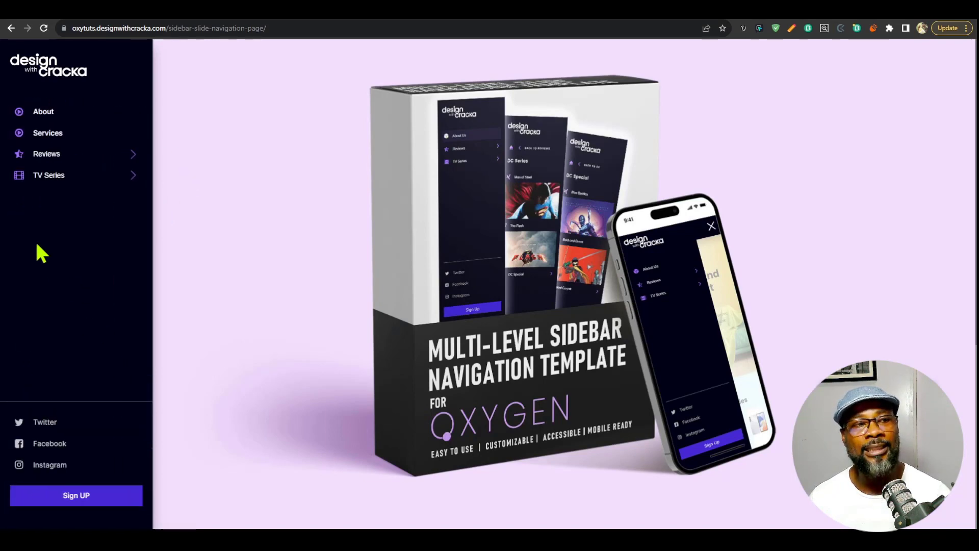
Open DC Series under TV Series and return straight to the home menu.
left_click(146, 181)
left_click(114, 168)
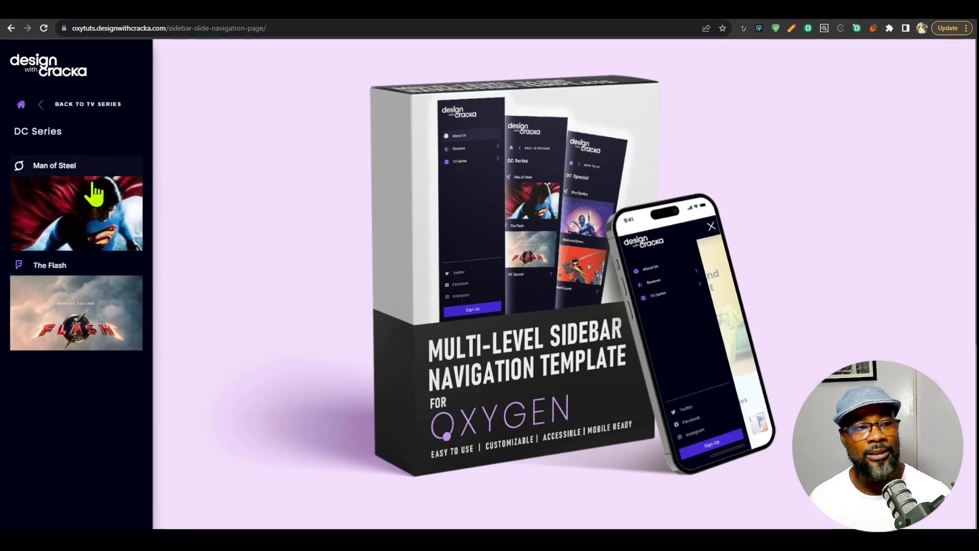
left_click(21, 104)
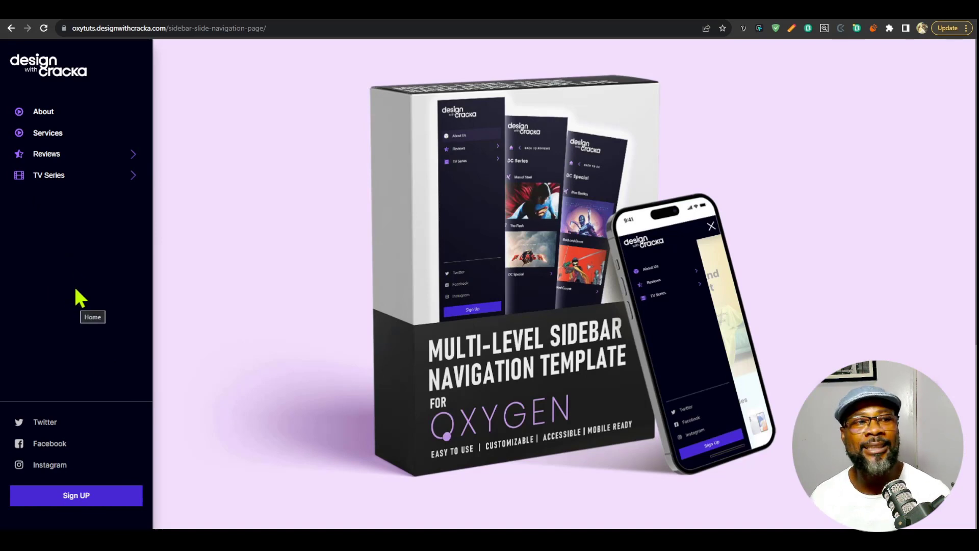
Reach the Red carpet submenu through Reviews, DC and DC Special, and look through its image gallery.
left_click(108, 159)
left_click(149, 287)
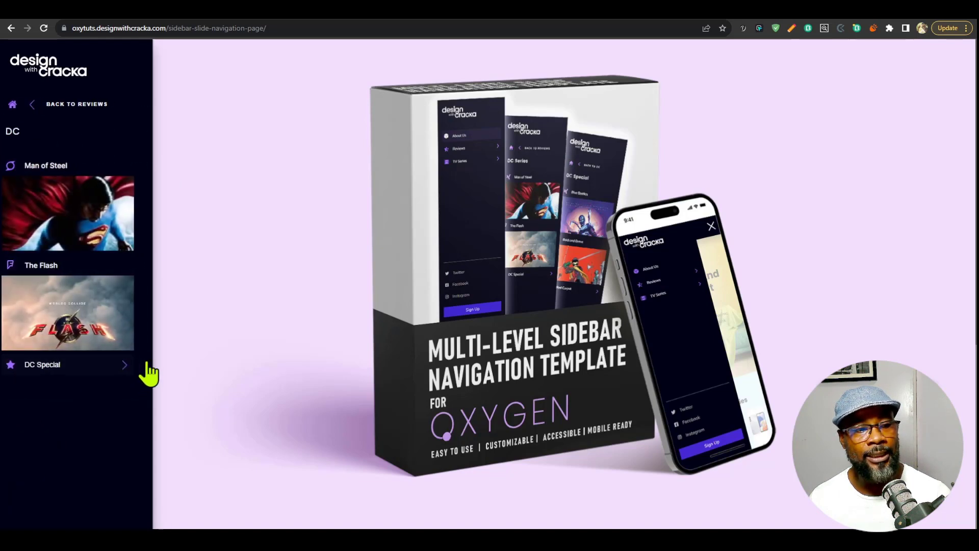
left_click(145, 374)
left_click(124, 366)
scroll(92, 339, "down", 2)
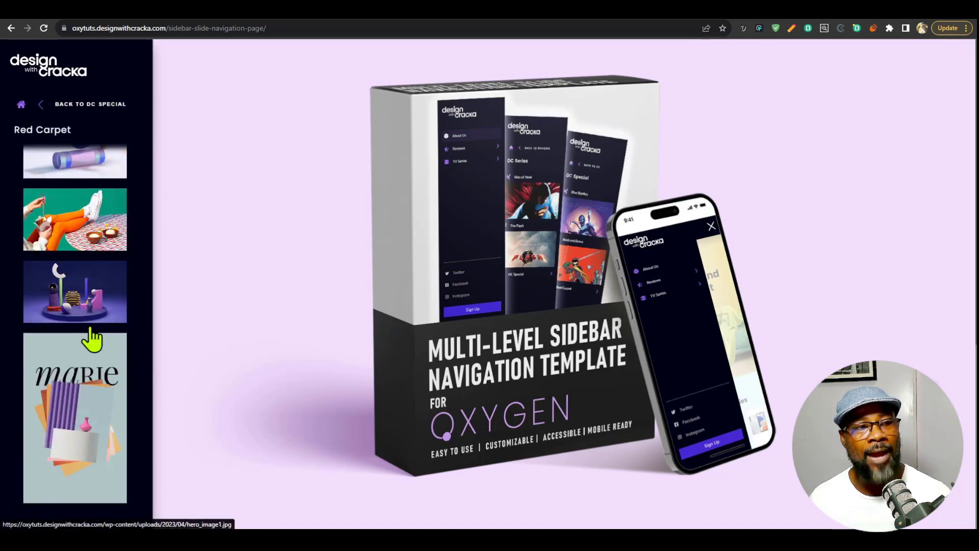
scroll(92, 339, "up", 2)
Preview the Red Carpet images at full size starting from the first one, and return to the home menu.
left_click(85, 196)
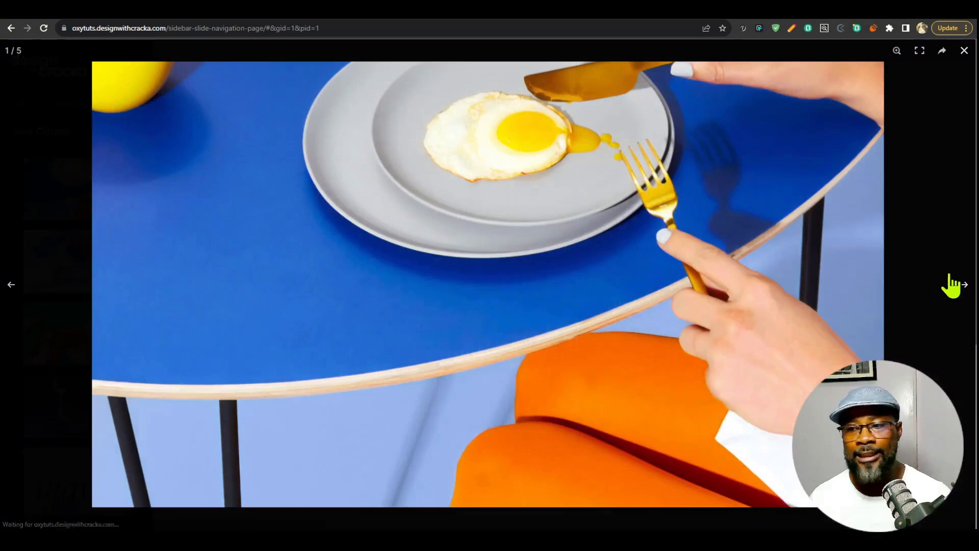
left_click(951, 285)
left_click(951, 286)
left_click(952, 285)
left_click(964, 51)
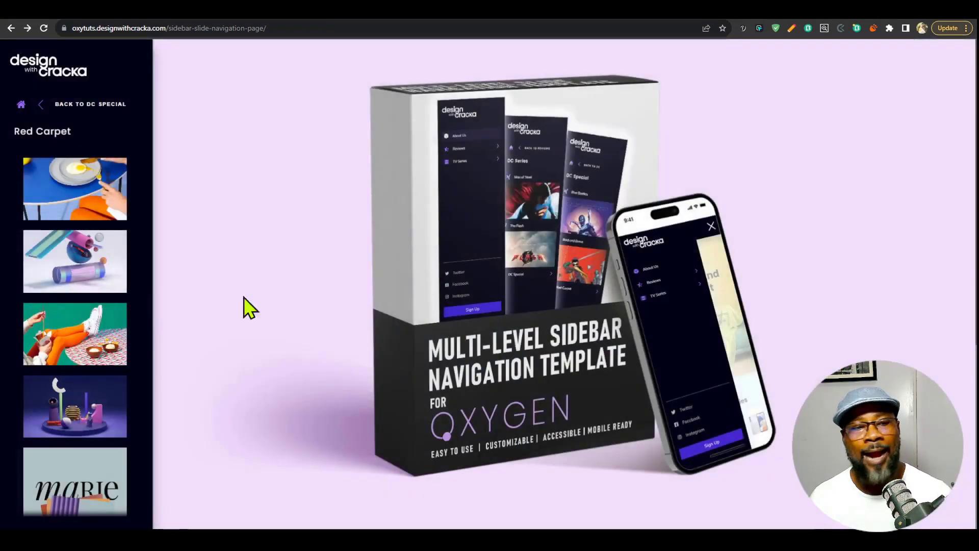
left_click(21, 105)
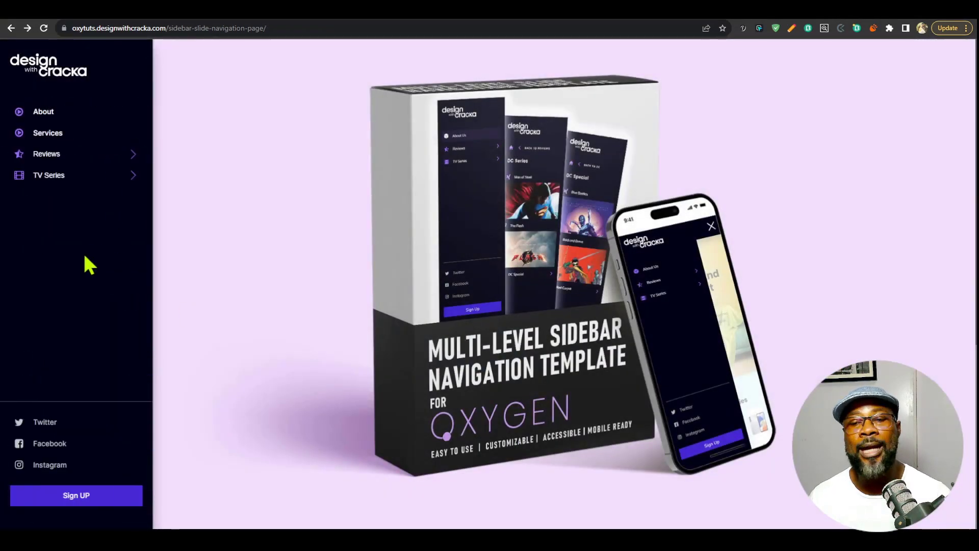
Open Marvel Series under TV Series and return straight to the home menu.
left_click(93, 175)
left_click(101, 191)
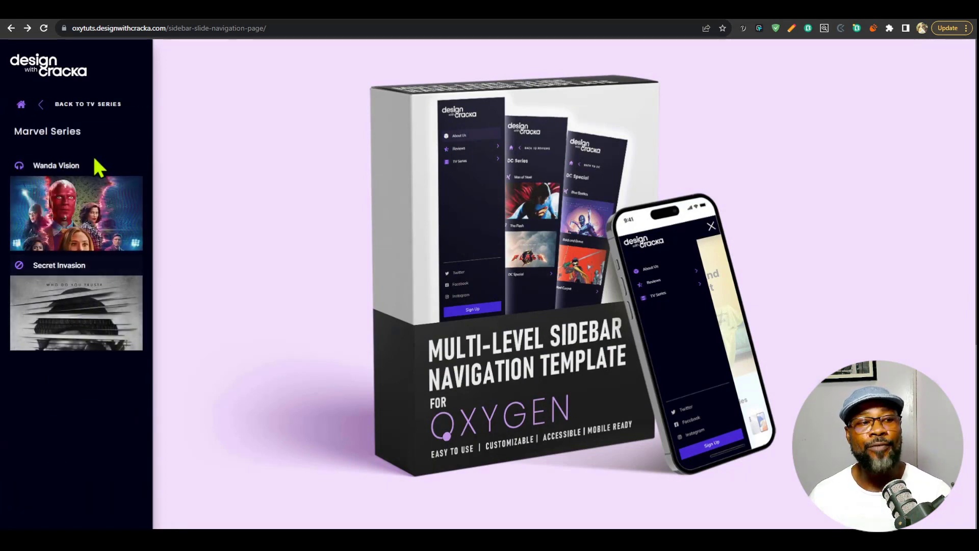
left_click(21, 105)
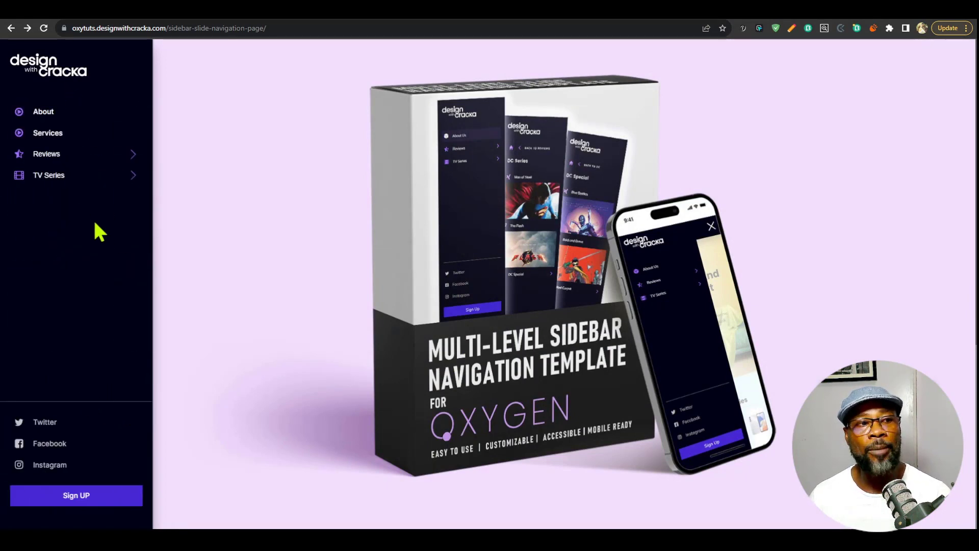
Open DC under Reviews and return straight to the home menu.
left_click(72, 154)
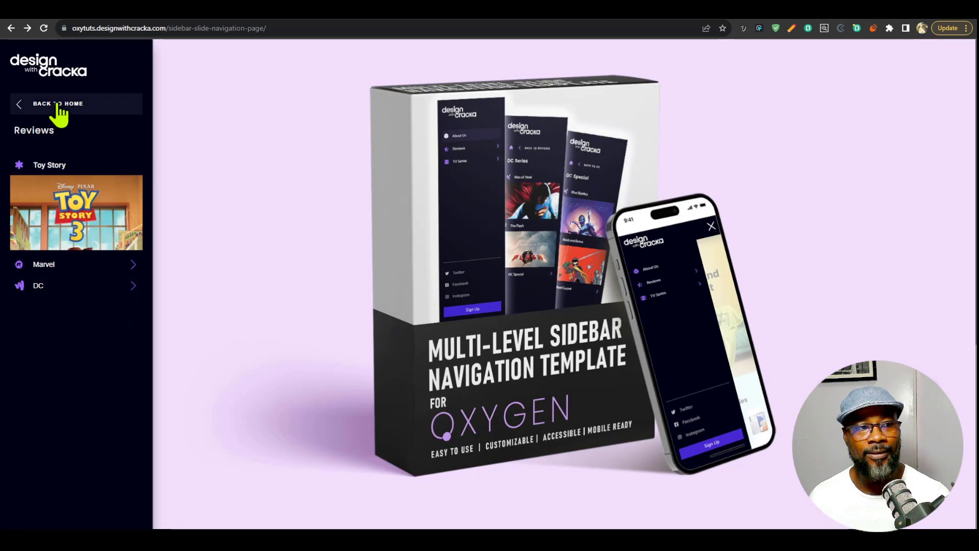
left_click(99, 306)
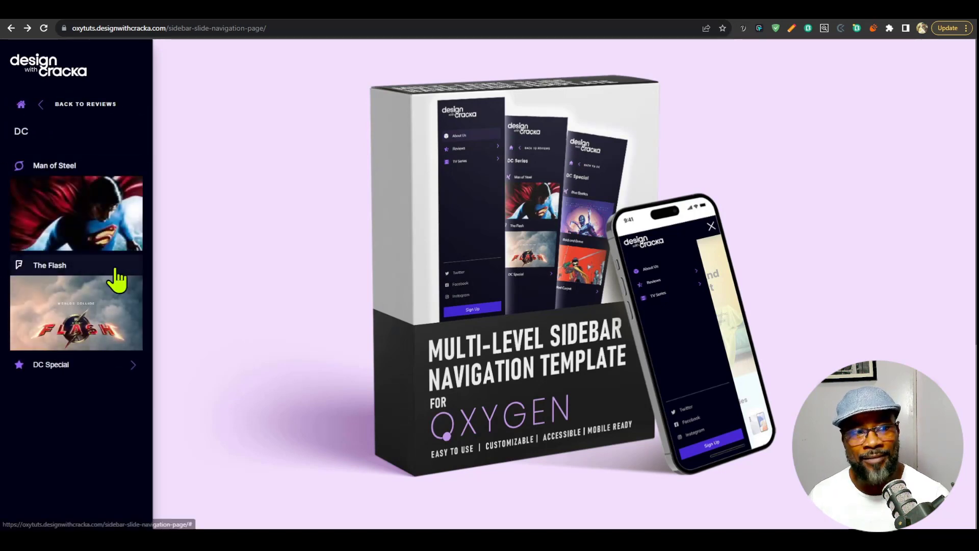
left_click(21, 106)
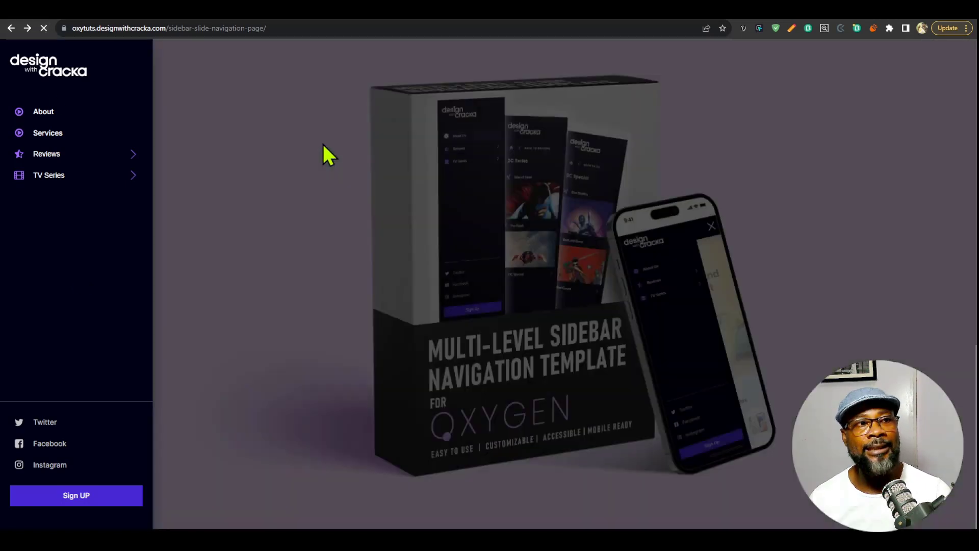
Move the keyboard focus through the skip links, logo, About and Services to Reviews and open its submenu.
key("Tab")
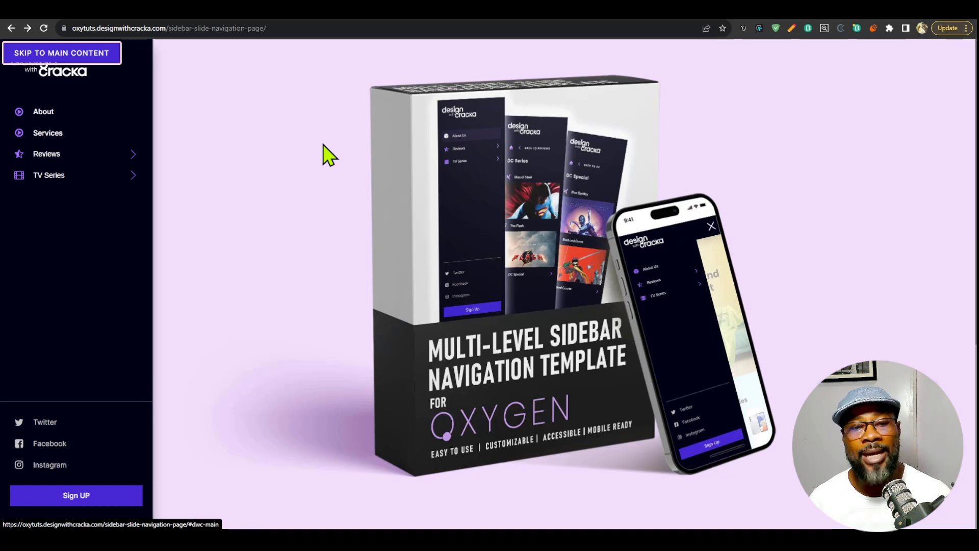
key("Tab")
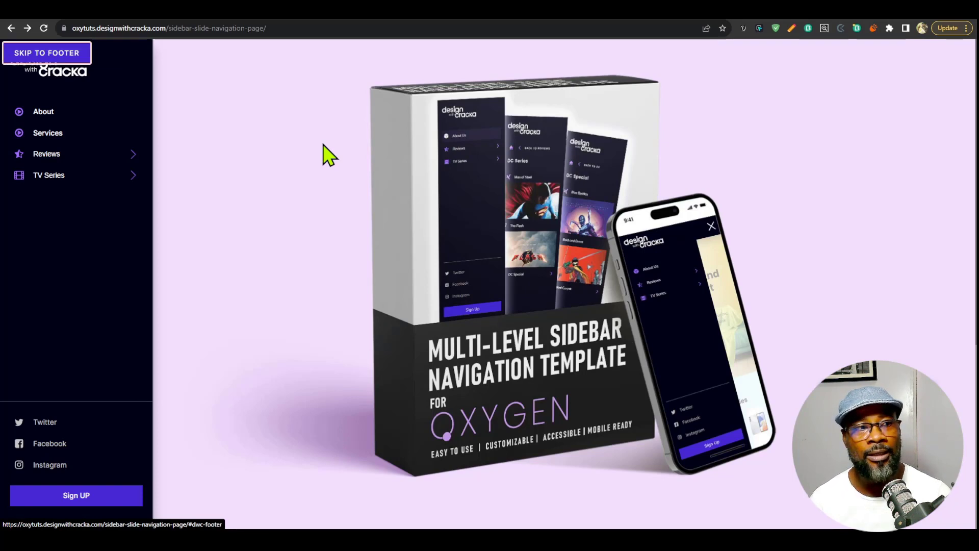
key("Tab")
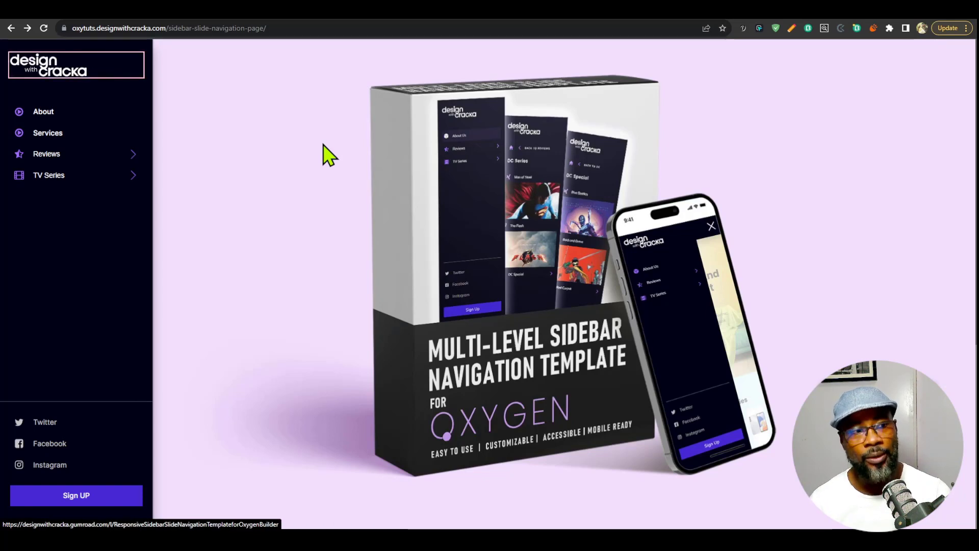
key("Tab")
key("Tab")
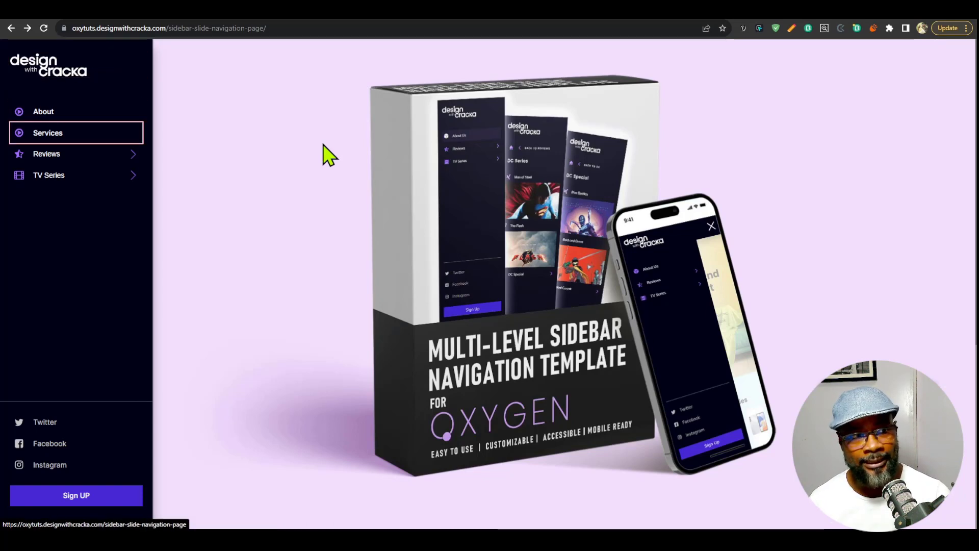
key("Tab")
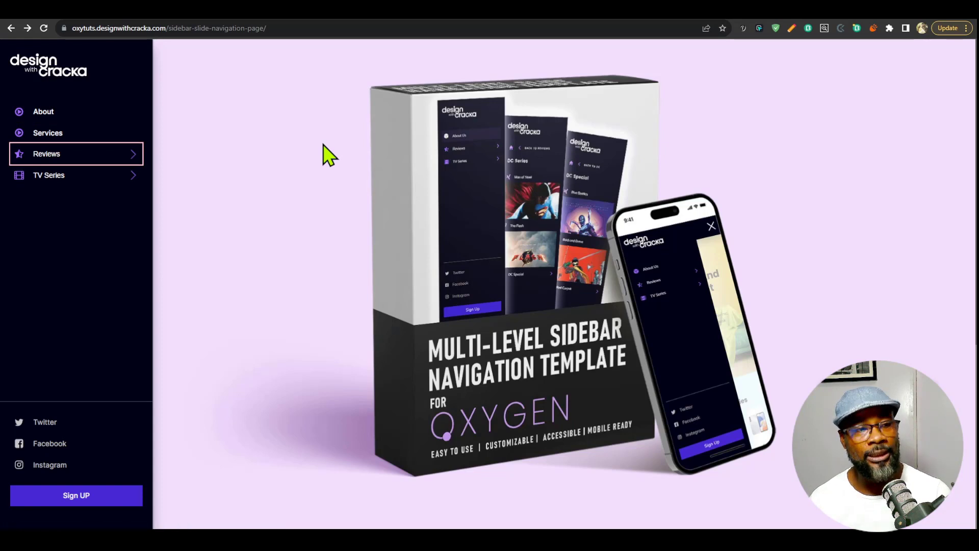
key("Return")
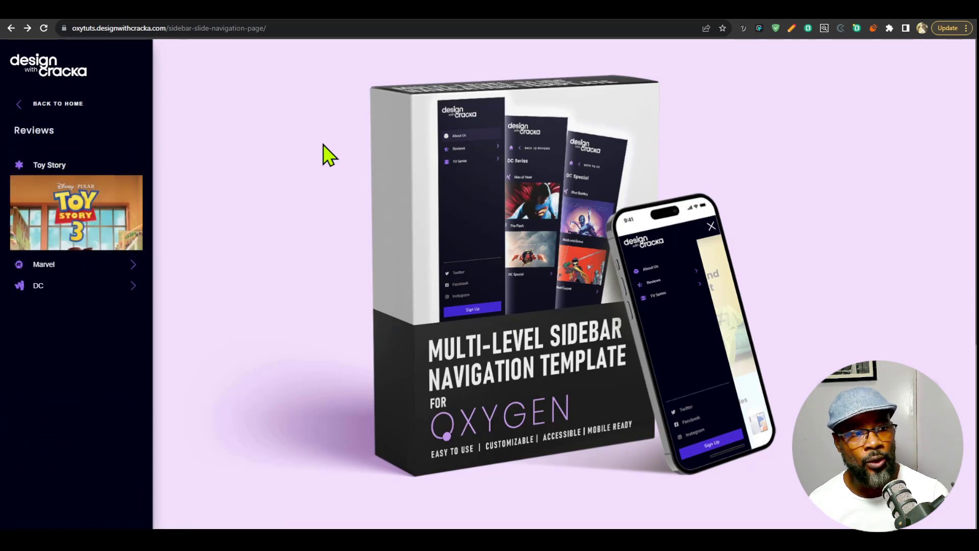
Reach the DC Special submenu through DC using only keyboard focus.
key("Tab")
key("Tab")
key("Tab")
key("Tab")
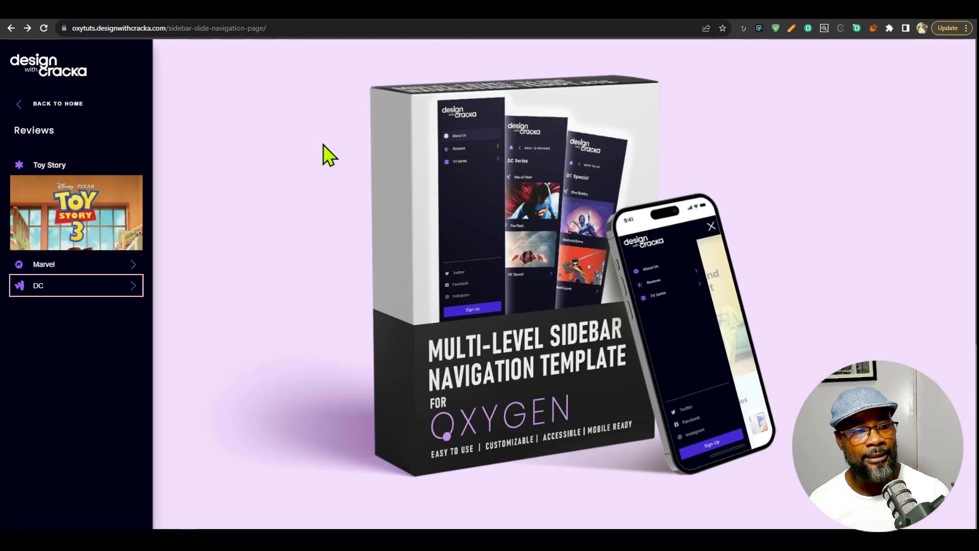
key("Return")
key("Tab")
key("Tab")
key("Tab")
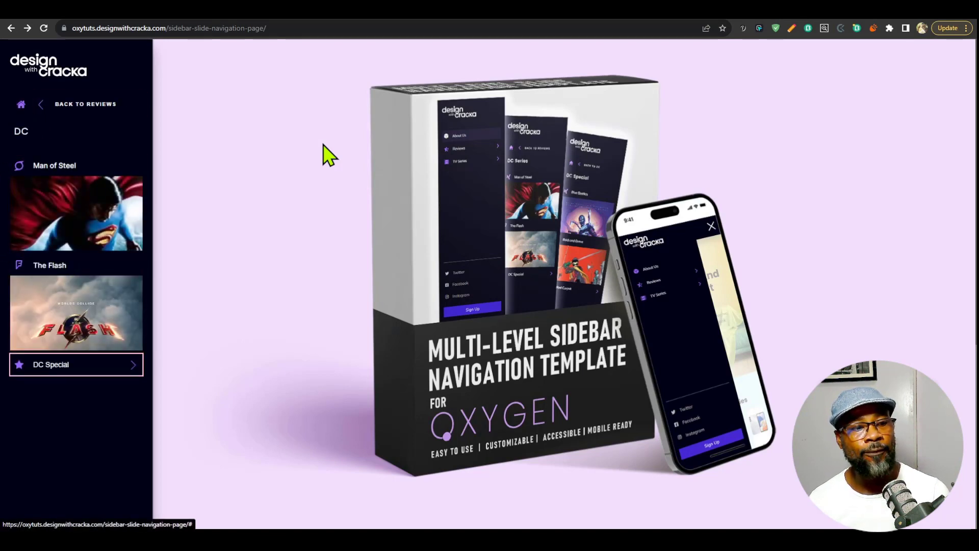
key("Return")
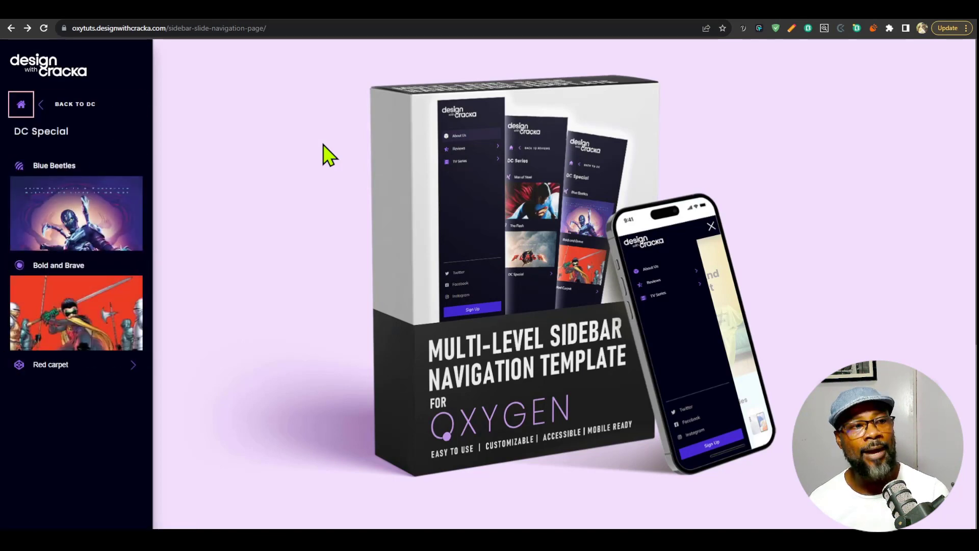
Go back level by level from DC Special through DC to the home menu and focus TV Series by keyboard.
key("Tab")
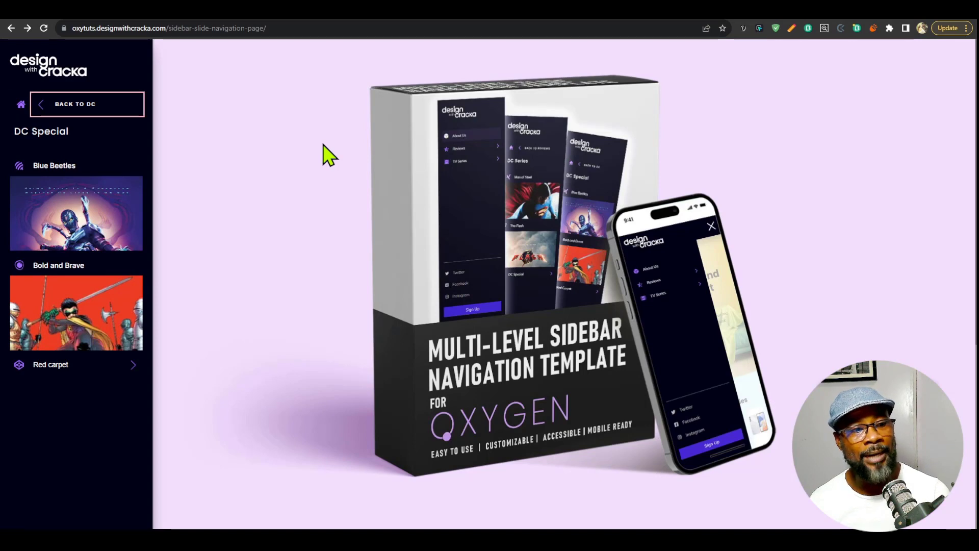
key("Return")
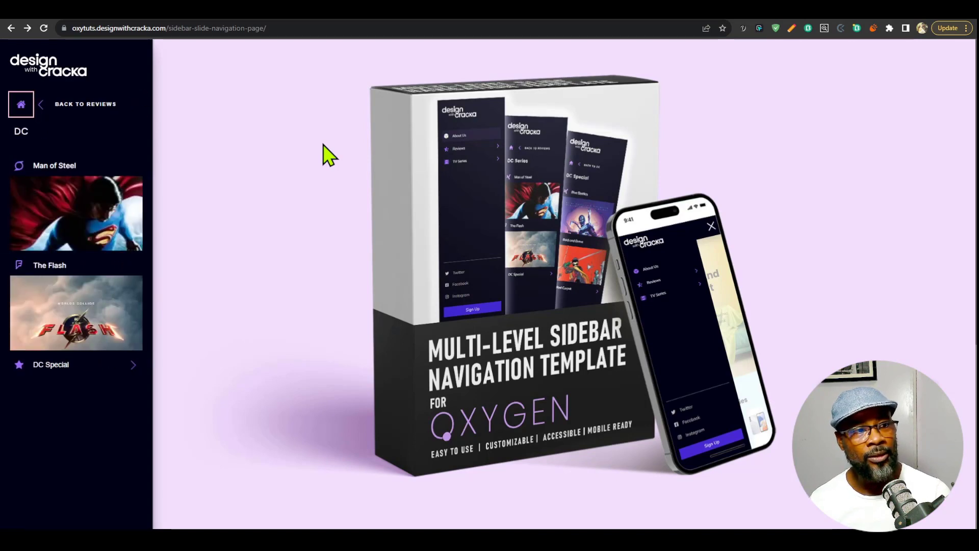
key("Tab")
key("Return")
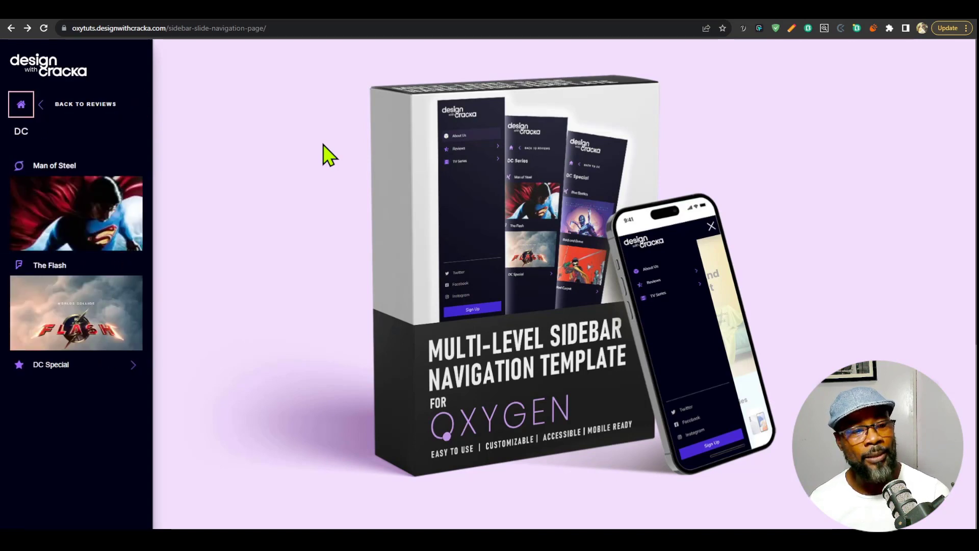
key("Tab")
key("Tab")
key("Tab")
key("Tab")
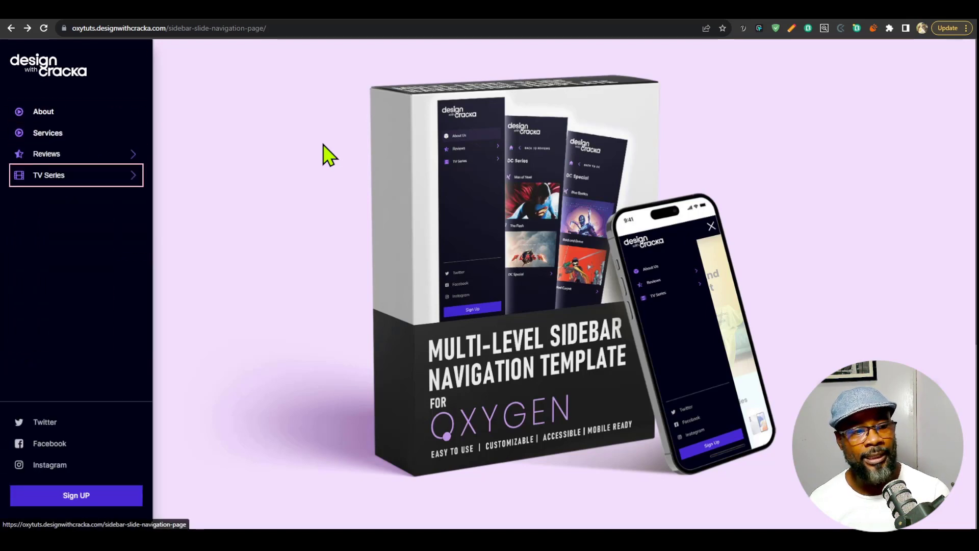
Move the keyboard focus through the social links to Sign UP and back to TV Series.
key("Tab")
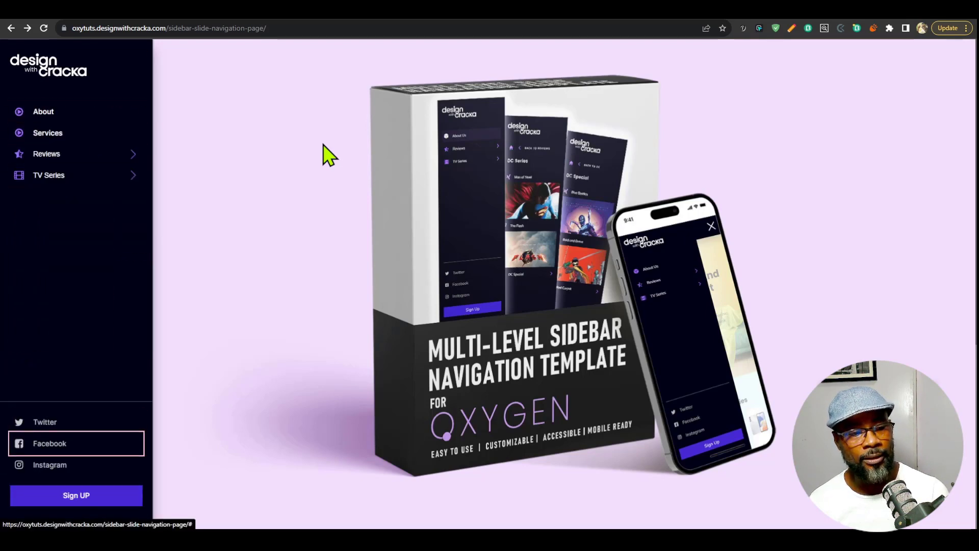
key("Tab")
key("Tab")
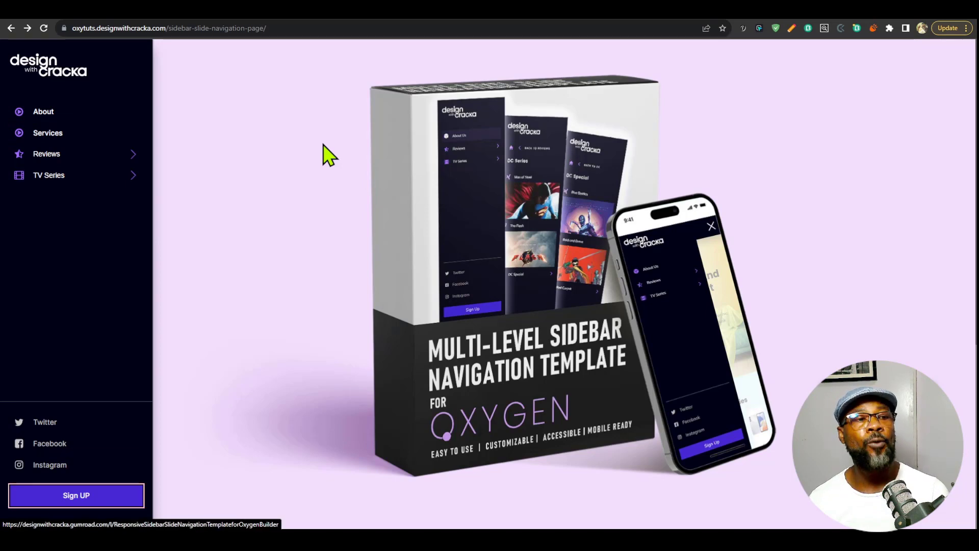
key("shift+Tab")
key("shift+Tab")
key("shift+Tab")
key("shift+Tab")
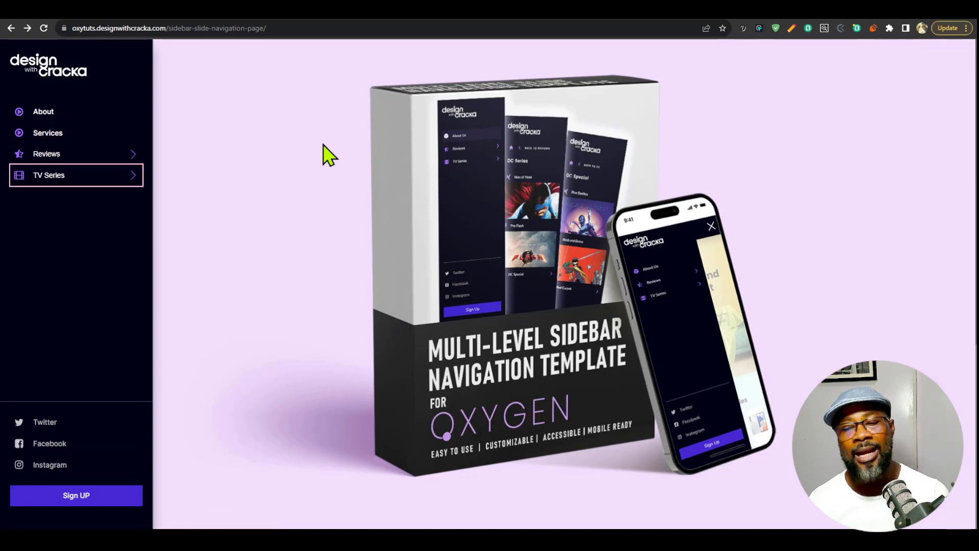
Open Marvel Series under TV Series by keyboard and exit straight to the home menu.
key("Return")
key("Tab")
key("Tab")
key("Tab")
key("Return")
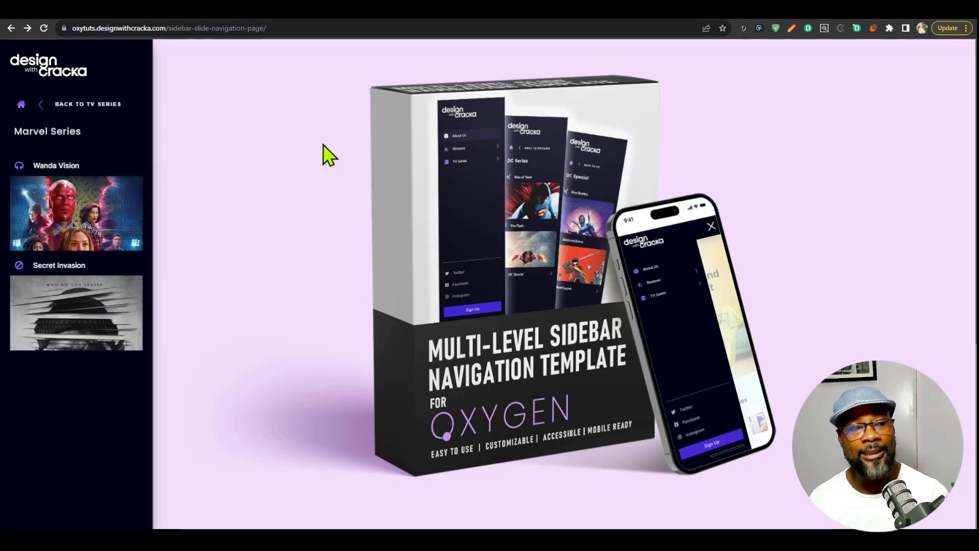
key("Escape")
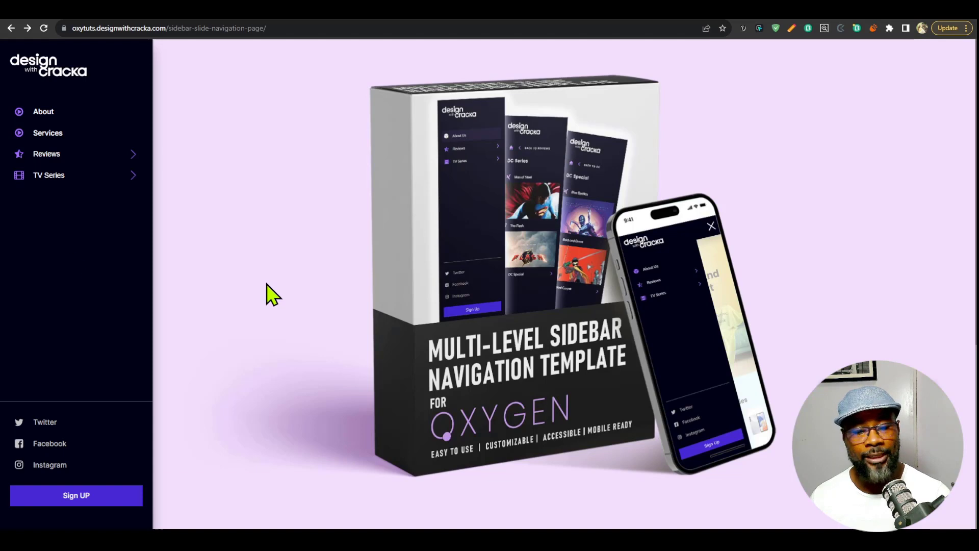
Repeat the keyboard focus walk with focus highlighting from Skip to main content to Reviews, and open Reviews.
key("Tab")
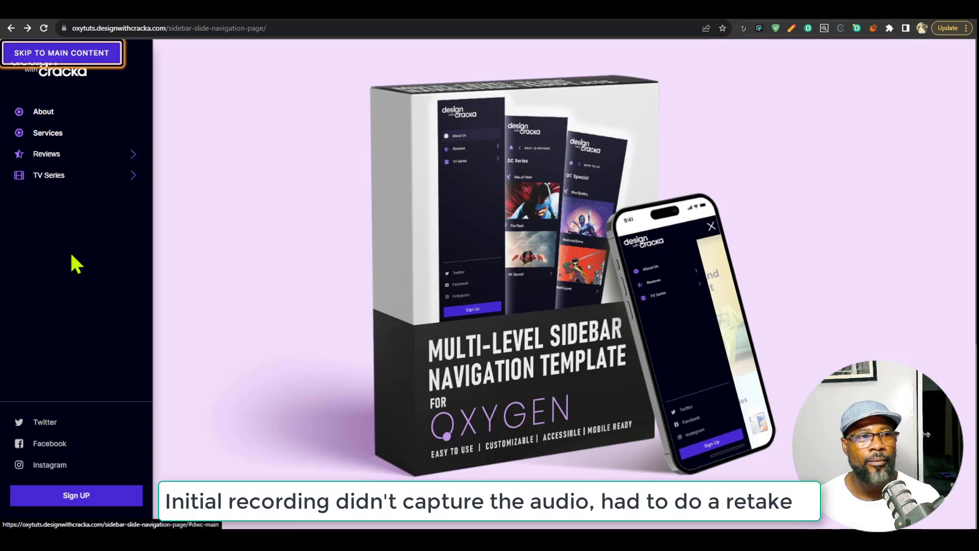
key("Tab")
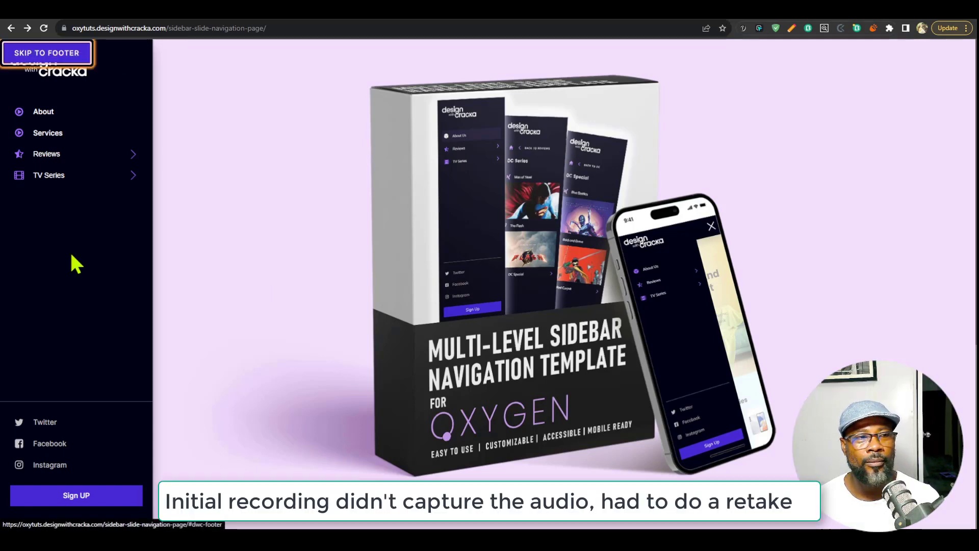
key("Tab")
key("Tab")
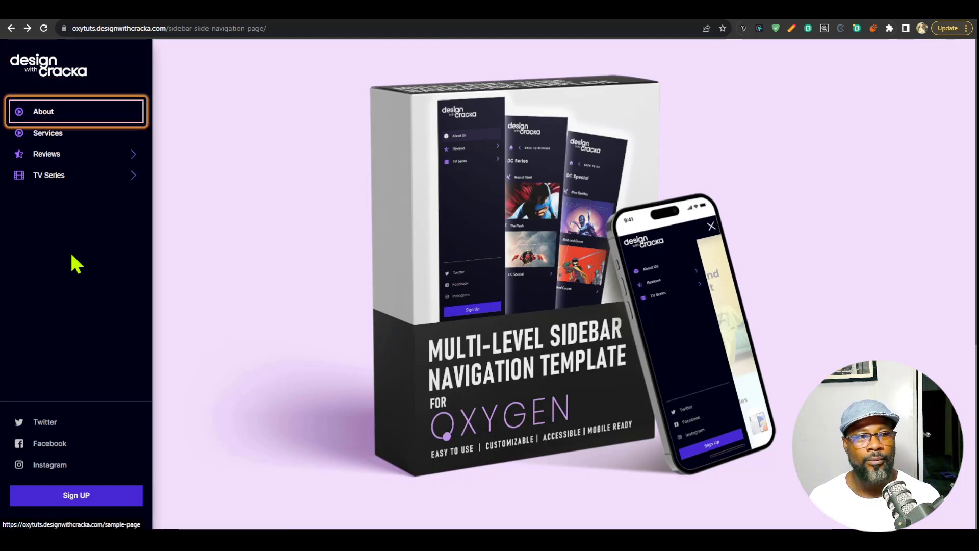
key("Tab")
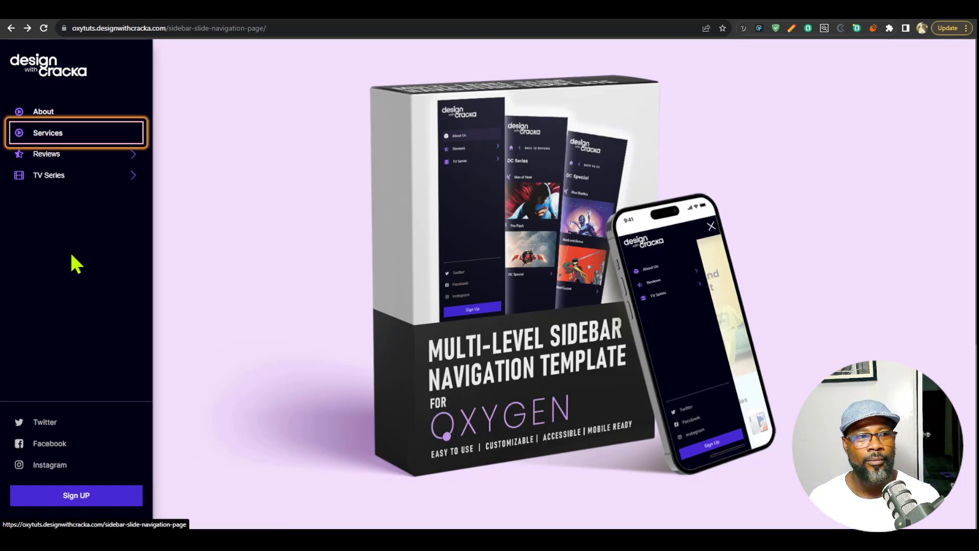
key("Tab")
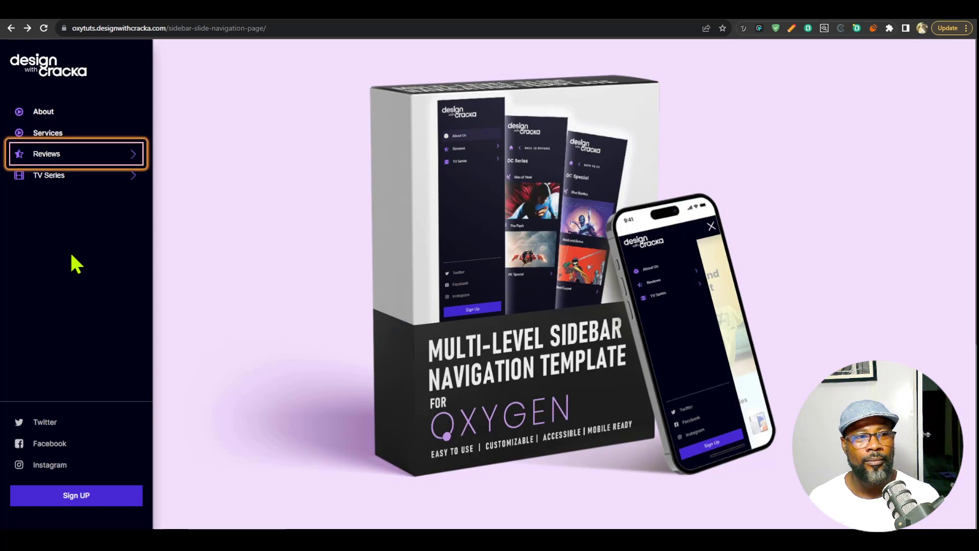
key("Return")
Move the focus past Back to home and Toy Story to Marvel and open the Marvel submenu.
key("Tab")
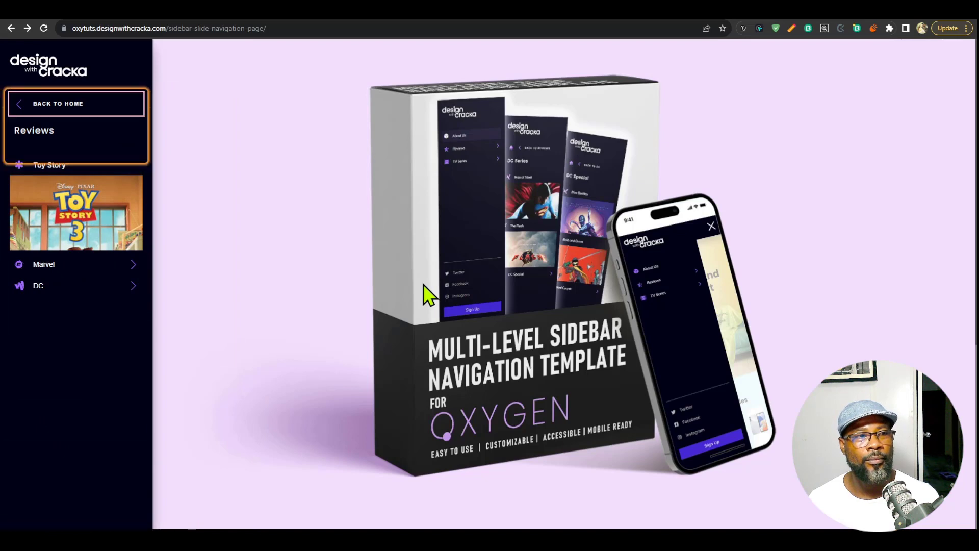
key("Tab")
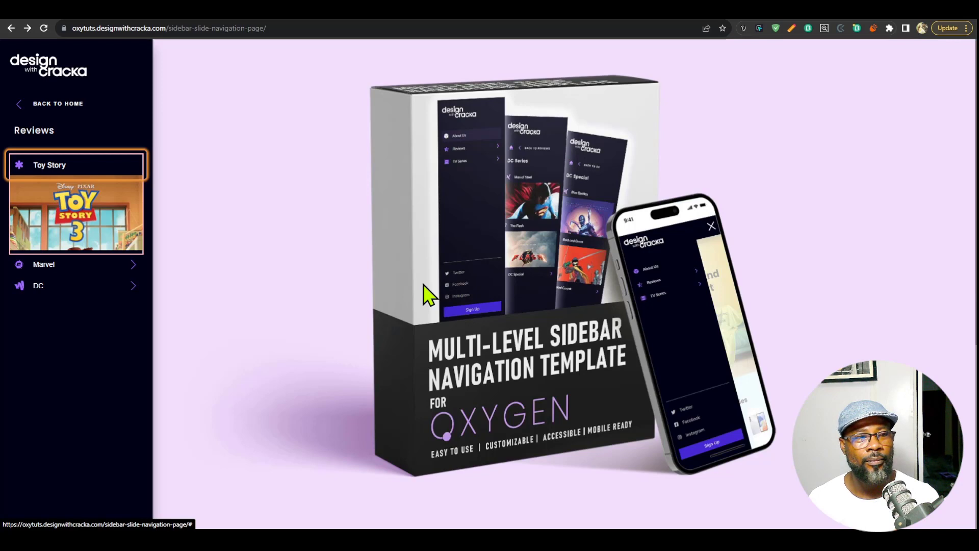
key("Tab")
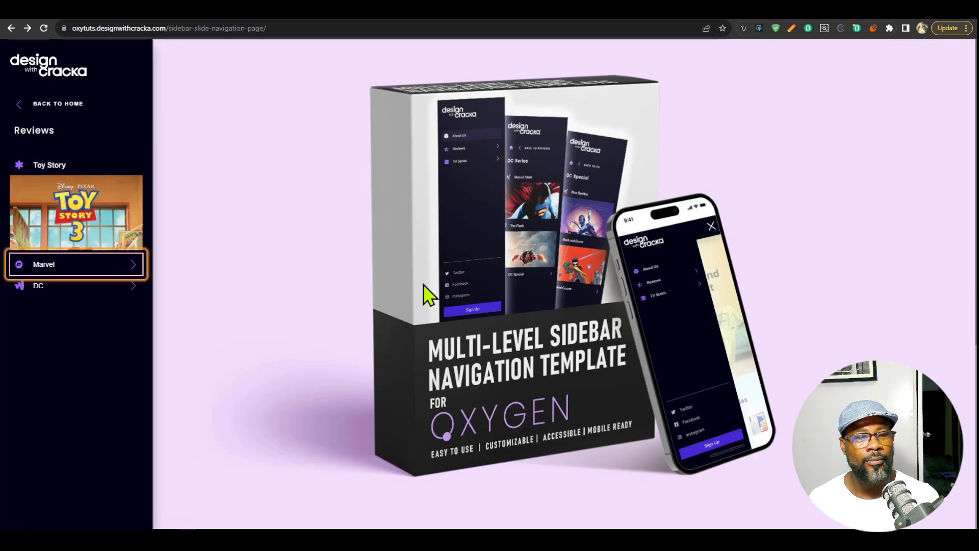
key("Return")
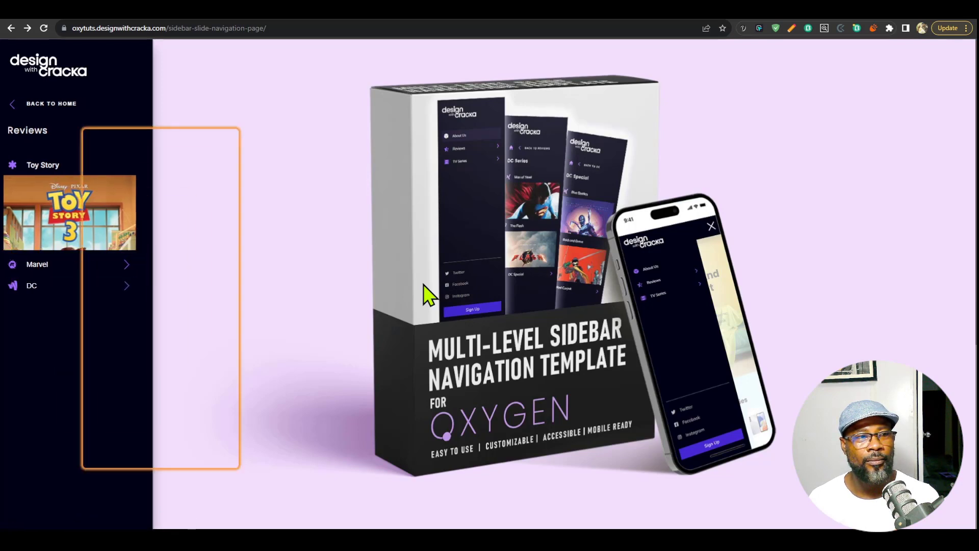
Return from Marvel to Reviews with its back link, and from Reviews to the home menu.
key("Tab")
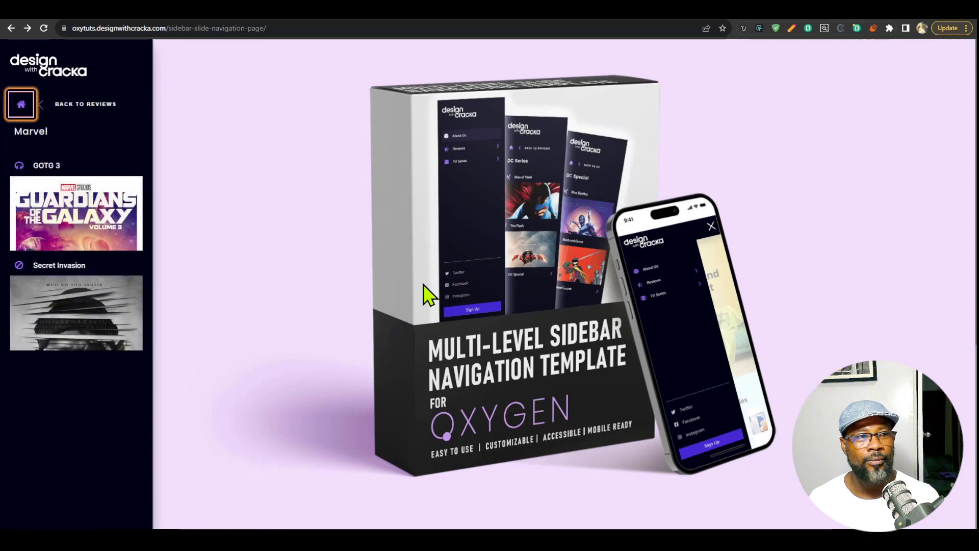
key("Tab")
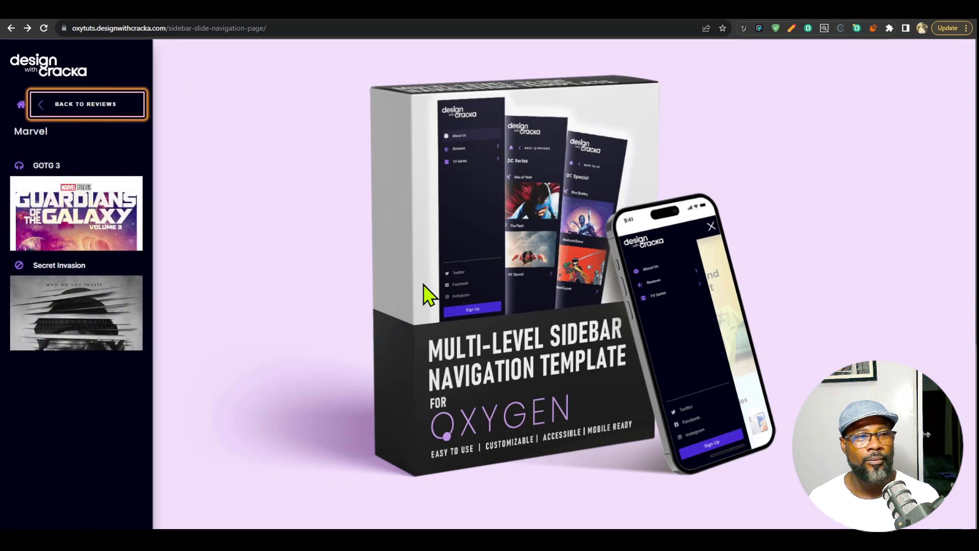
key("Return")
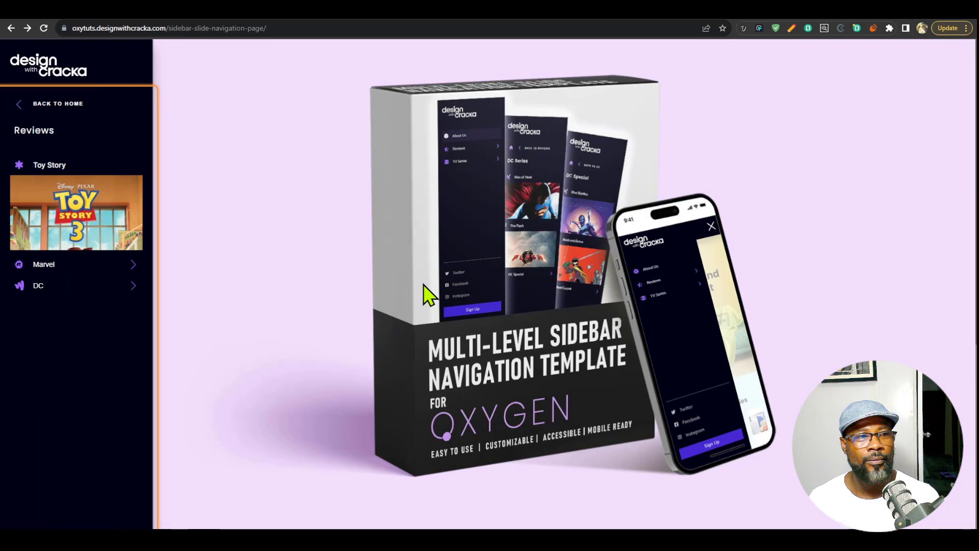
key("Tab")
key("Return")
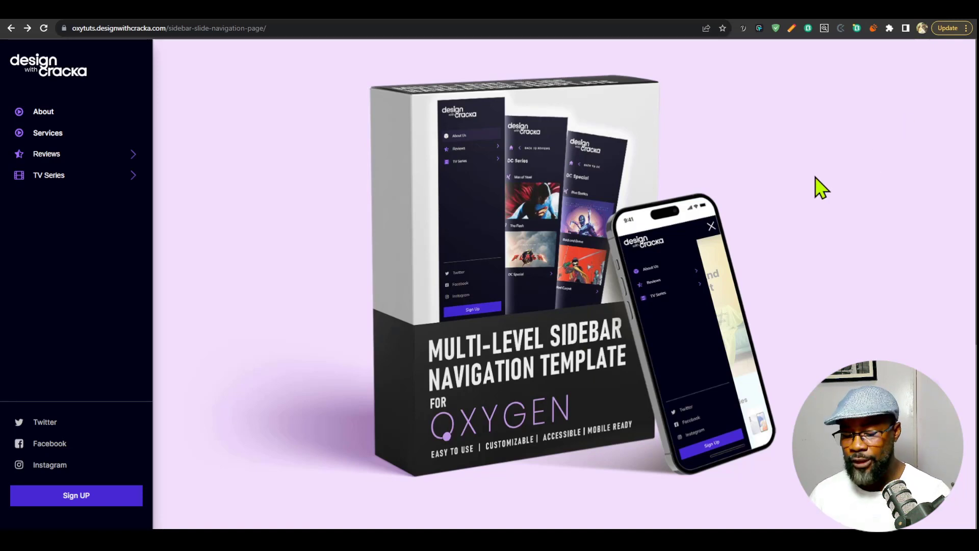
Emulate a mobile device in the developer tools, previewing the page as iPhone XR and setting it back to iPhone SE.
key("ctrl+shift+i")
left_click(814, 46)
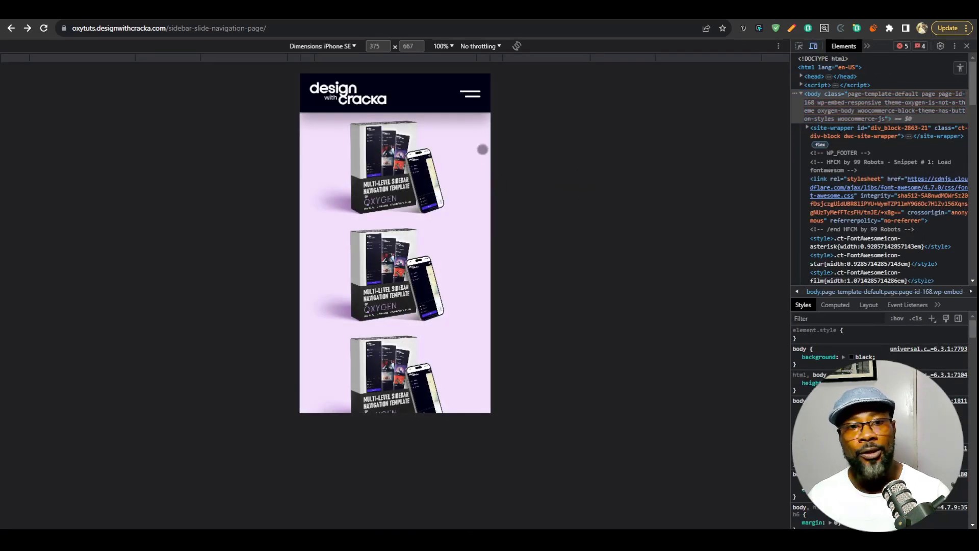
left_click(343, 46)
left_click(327, 91)
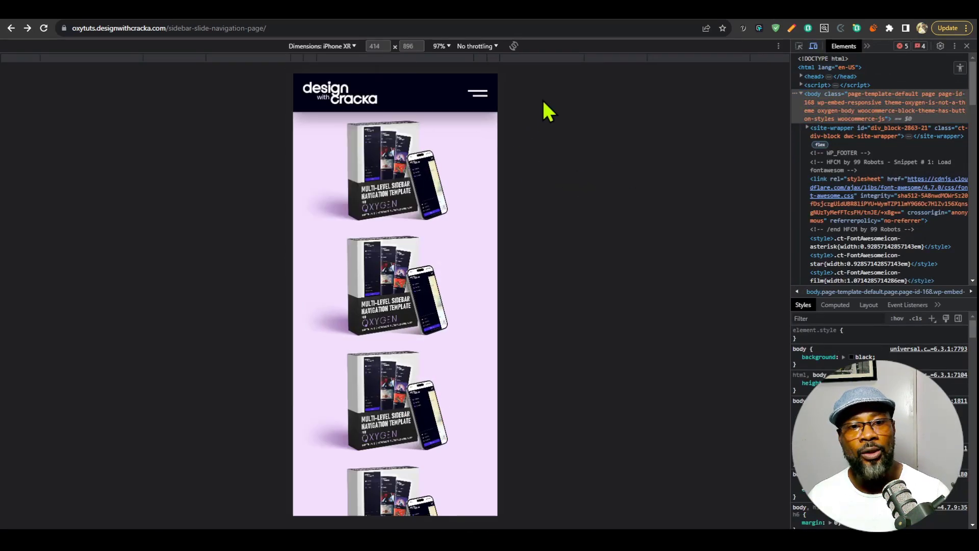
left_click(352, 47)
left_click(351, 80)
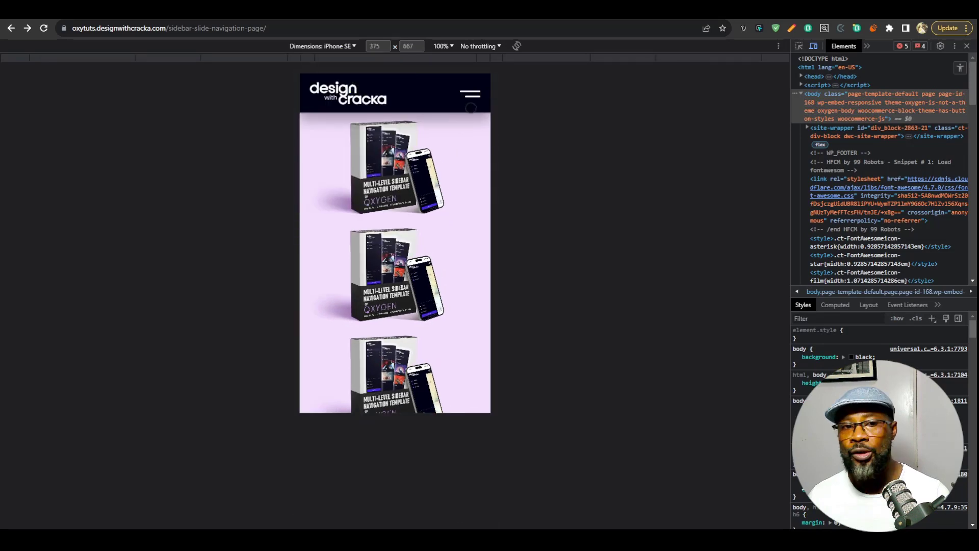
Open the mobile sidebar menu, enter Reviews and its Marvel submenu, and return to Reviews with the back link.
left_click(470, 94)
left_click(410, 186)
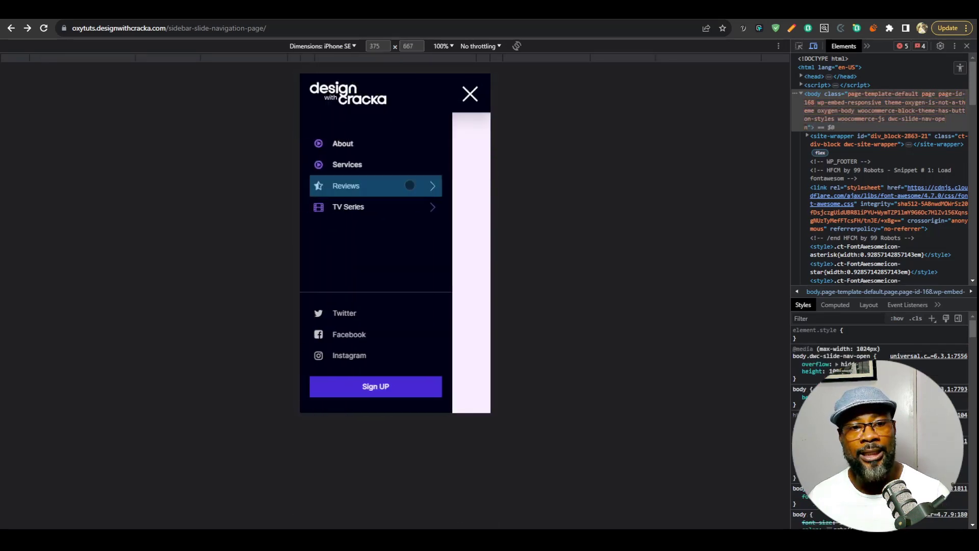
left_click(394, 296)
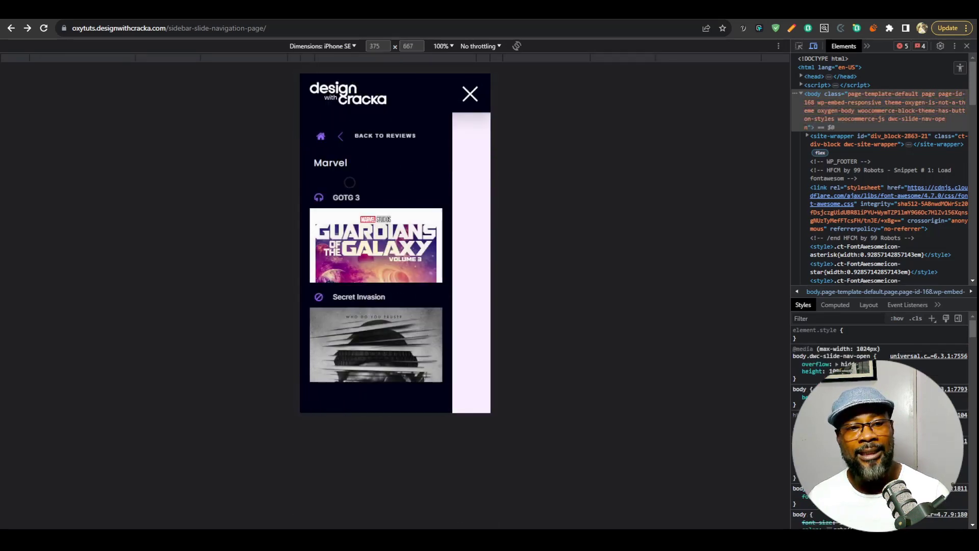
left_click(357, 142)
Drill down from Reviews through DC and DC Special to the Red carpet image gallery in the mobile menu.
left_click(376, 317)
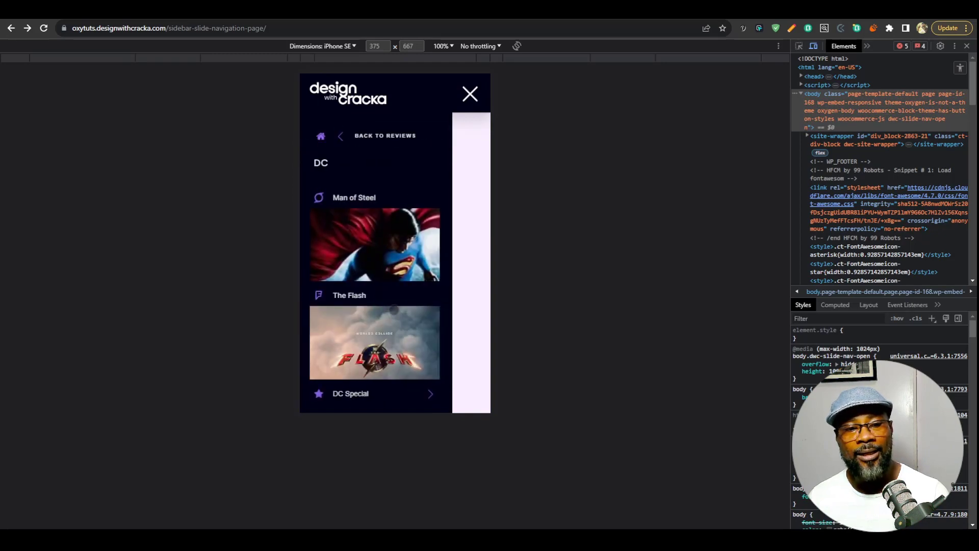
left_click(361, 378)
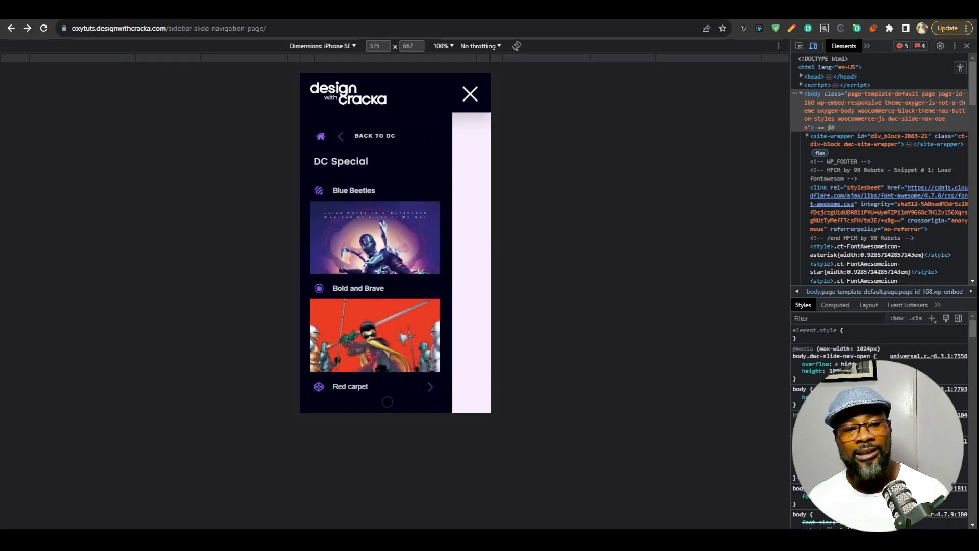
left_click(384, 403)
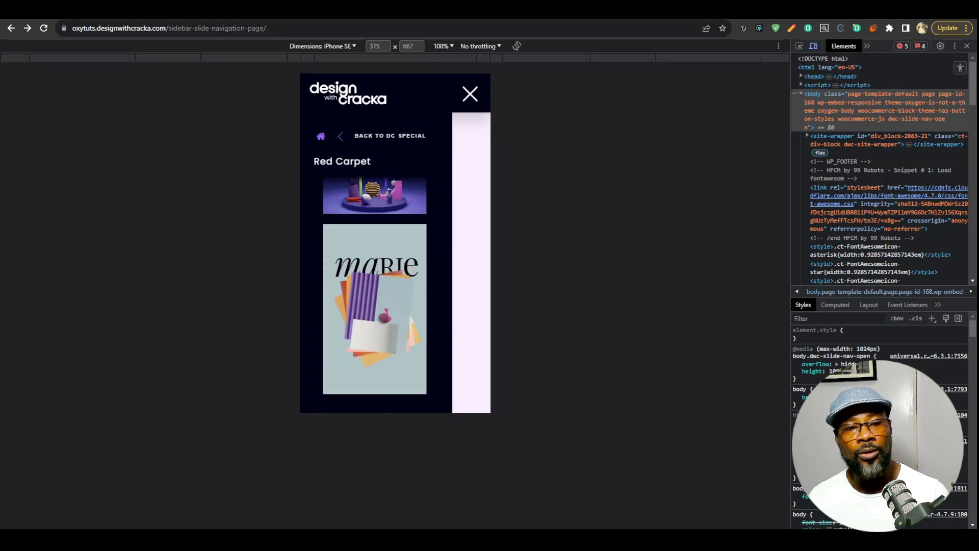
Return from Red Carpet through DC Special to DC with the back links, and return to the main menu with the home link.
left_click(373, 135)
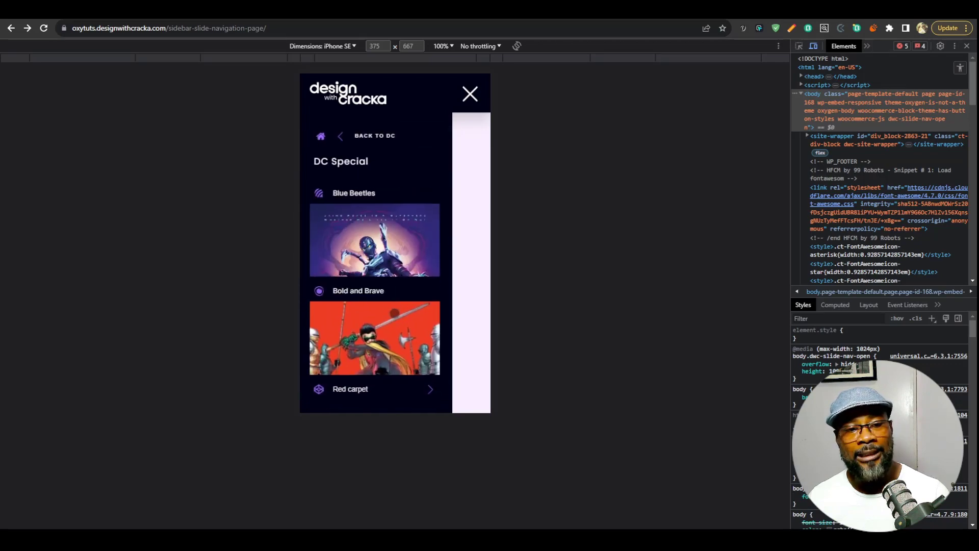
left_click(374, 136)
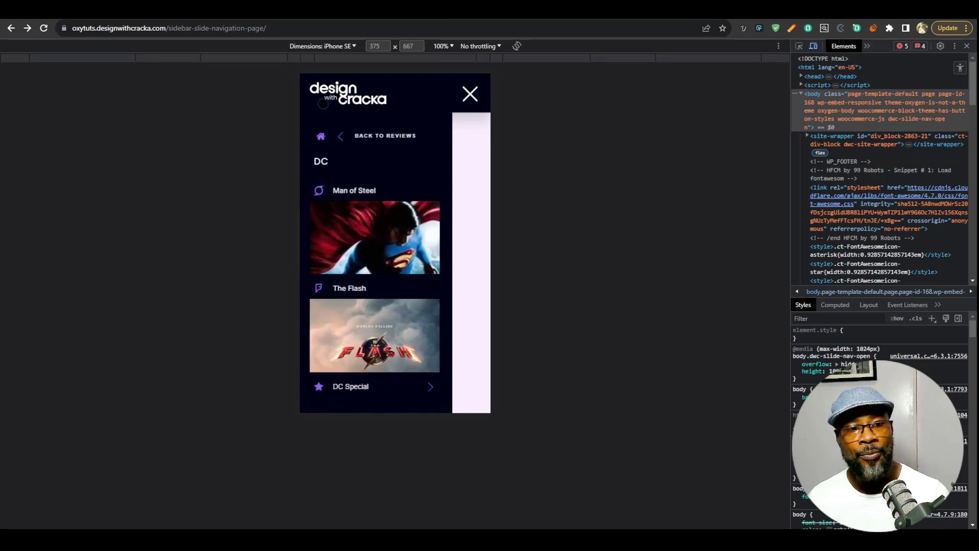
left_click(320, 136)
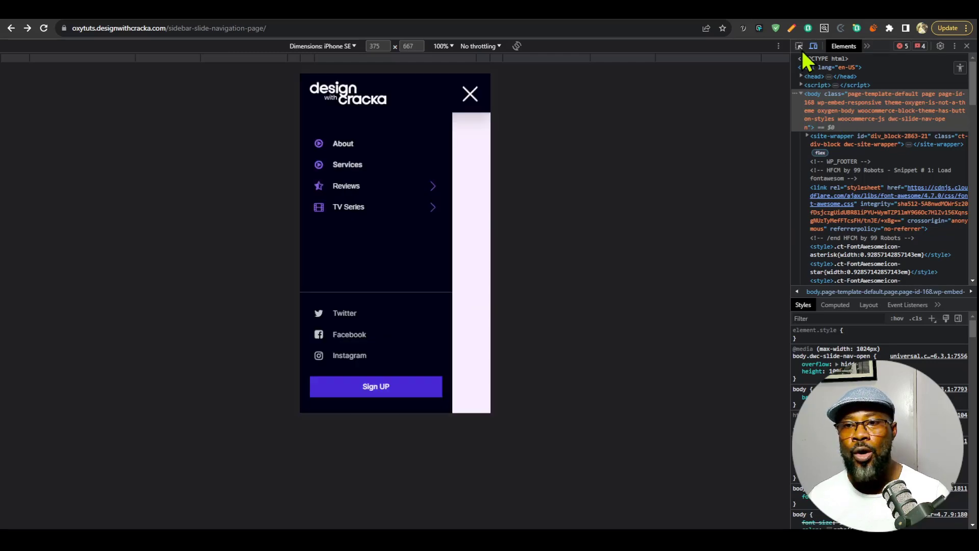
Inspect the home menu's list element in the developer tools and duplicate it in the markup.
left_click(799, 46)
left_click(400, 128)
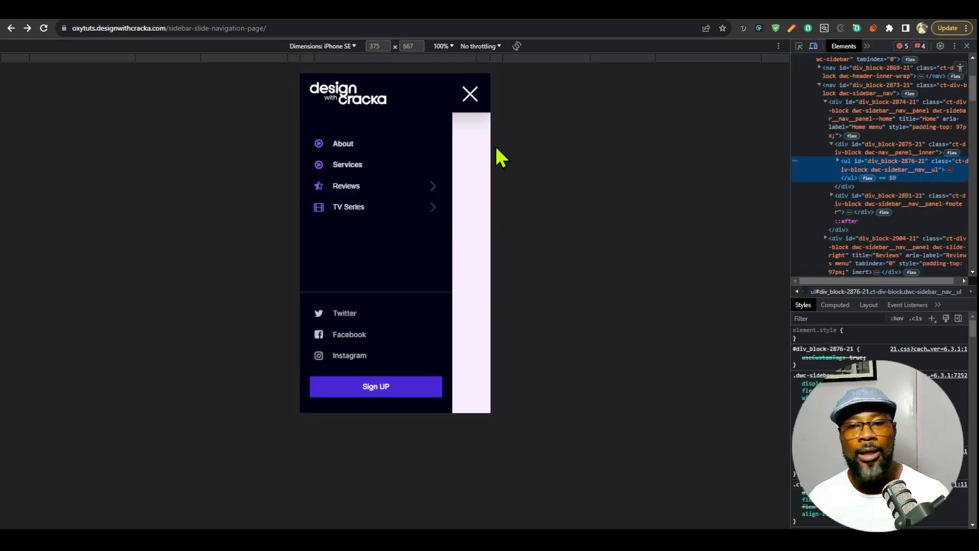
right_click(870, 164)
left_click(909, 204)
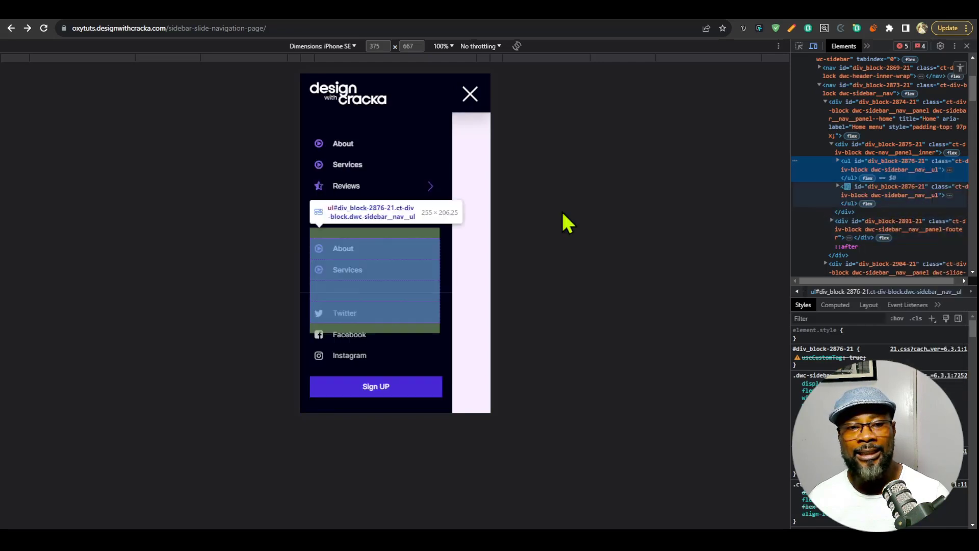
Examine how the extended mobile home menu scrolls above the footer with the social links and Sign UP.
scroll(365, 219, "down", 1)
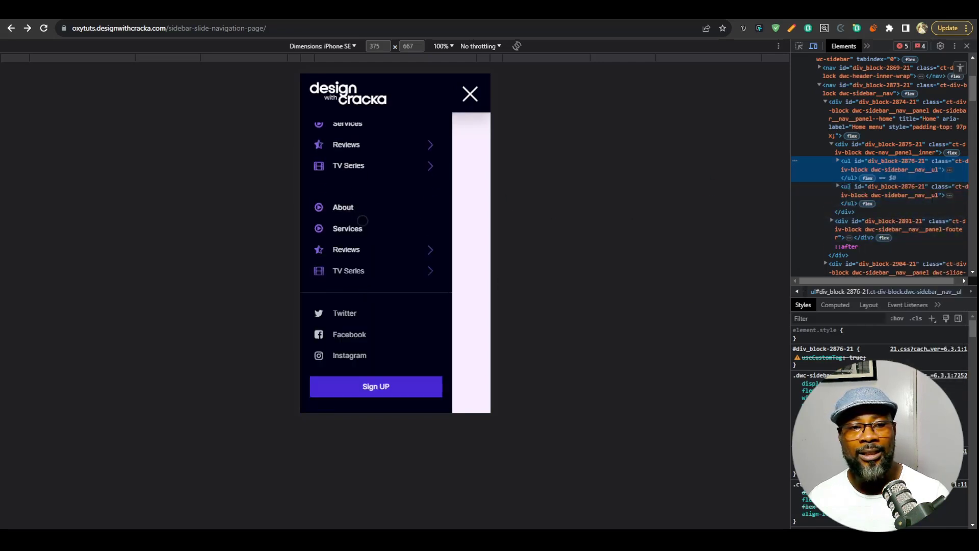
scroll(365, 220, "up", 1)
scroll(367, 224, "down", 1)
scroll(367, 229, "up", 1)
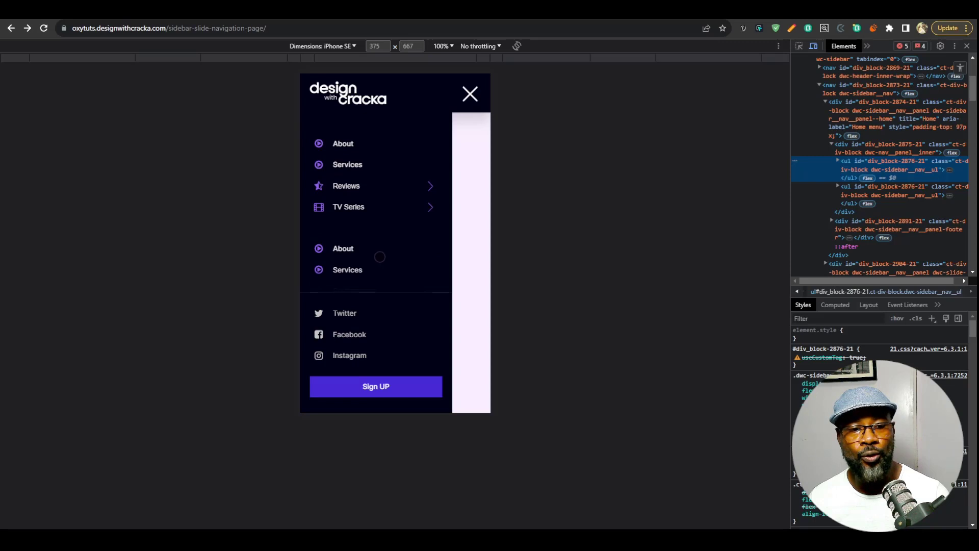
scroll(379, 256, "down", 2)
scroll(380, 255, "up", 2)
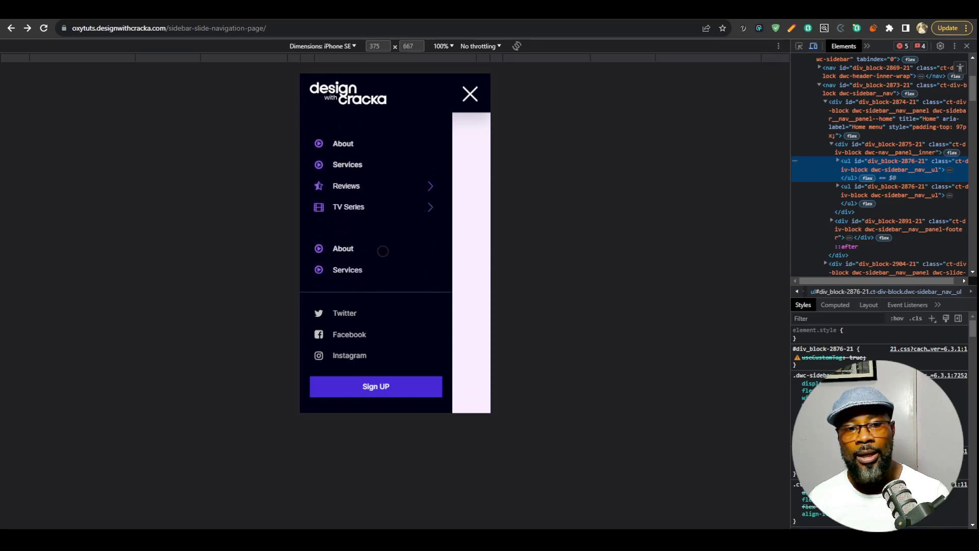
scroll(383, 251, "down", 1)
scroll(383, 251, "up", 1)
Duplicate the first home menu list again and check the scrolling of the longer mobile menu.
right_click(887, 162)
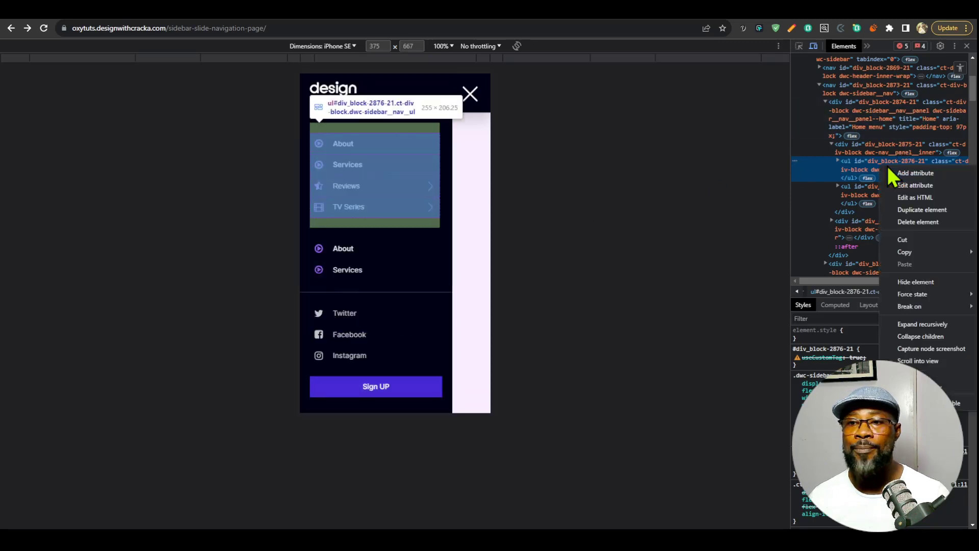
left_click(917, 210)
scroll(394, 222, "down", 1)
scroll(394, 227, "up", 1)
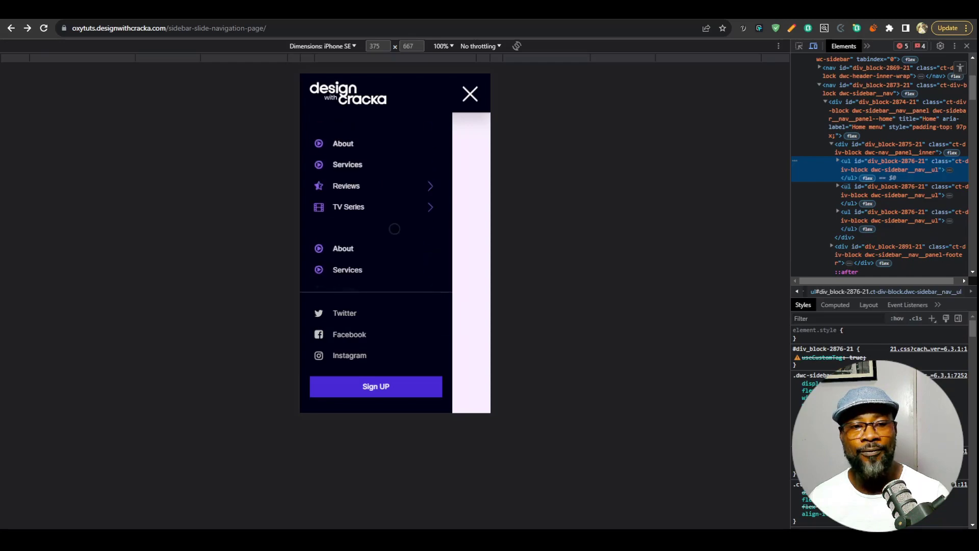
Close the mobile menu through the page area beside it and turn off device emulation to show the desktop layout.
left_click(448, 179)
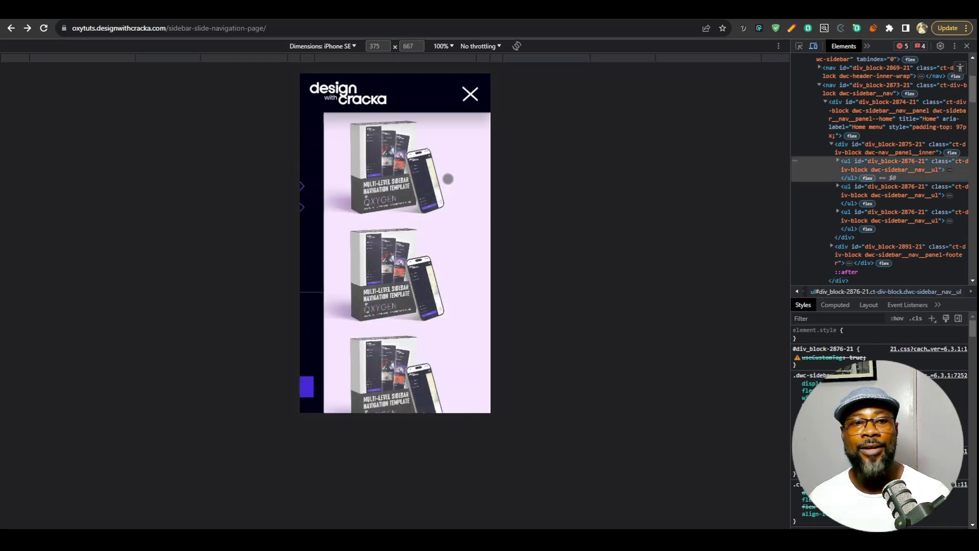
left_click(814, 46)
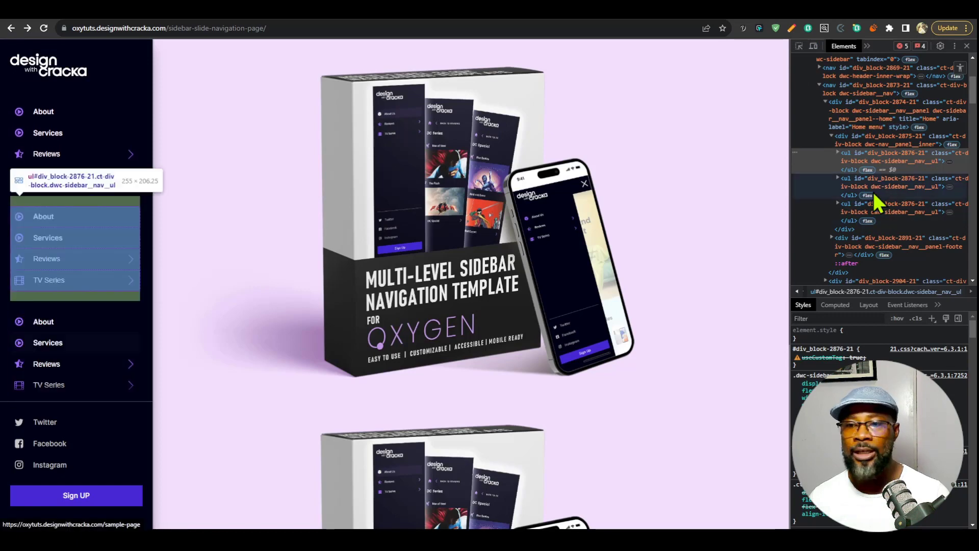
Duplicate the first home menu list once more in the desktop layout and close the developer tools.
right_click(875, 163)
left_click(929, 205)
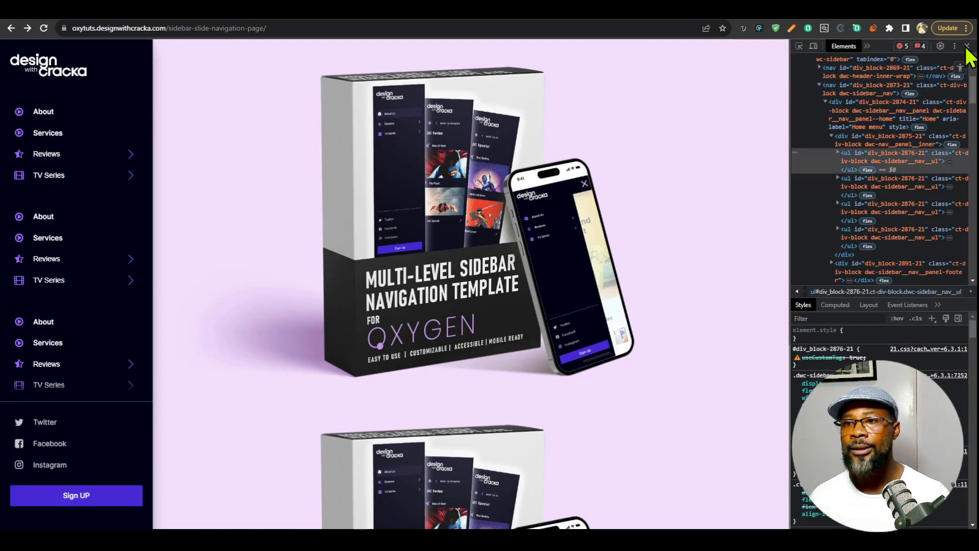
left_click(968, 47)
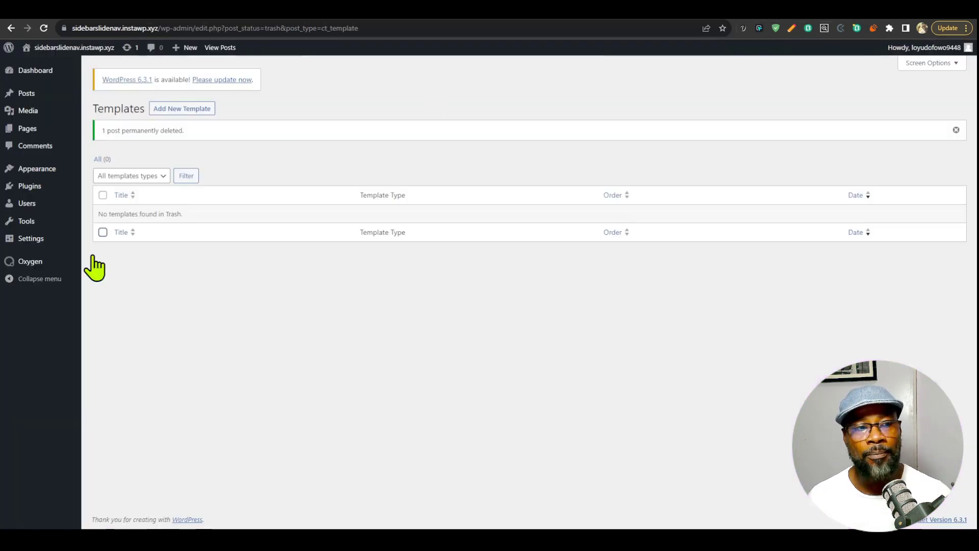
Create and publish a new template titled Main in the WordPress admin, and open it for editing with Oxygen.
left_click(208, 111)
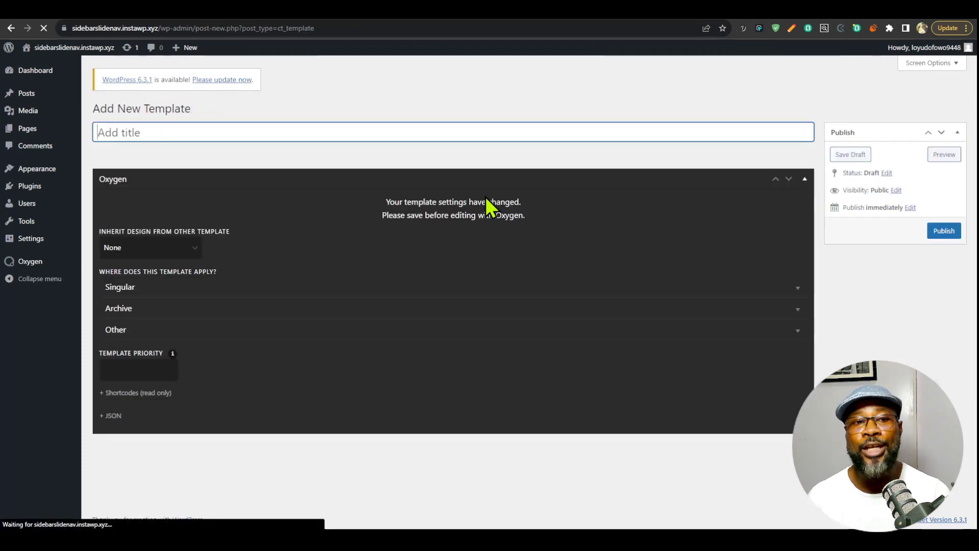
type("Main")
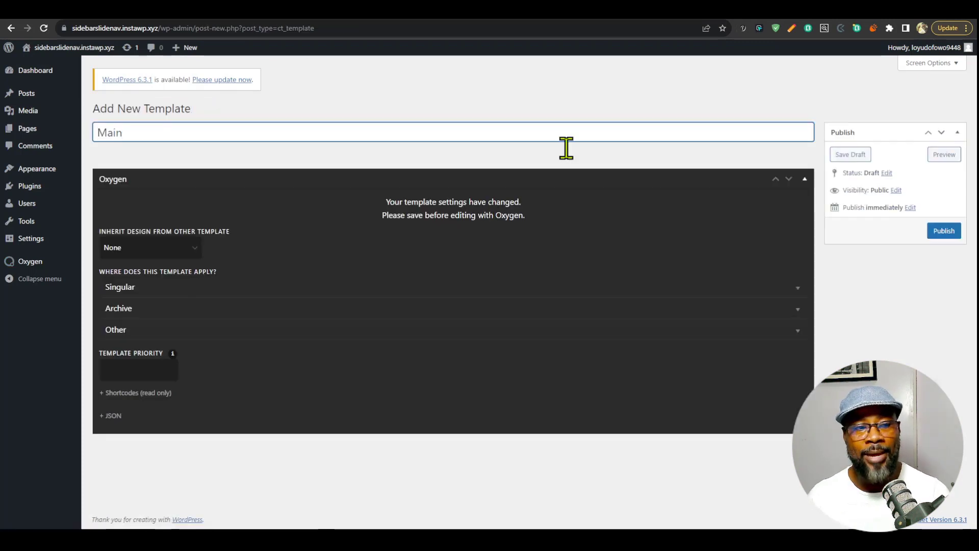
left_click(396, 331)
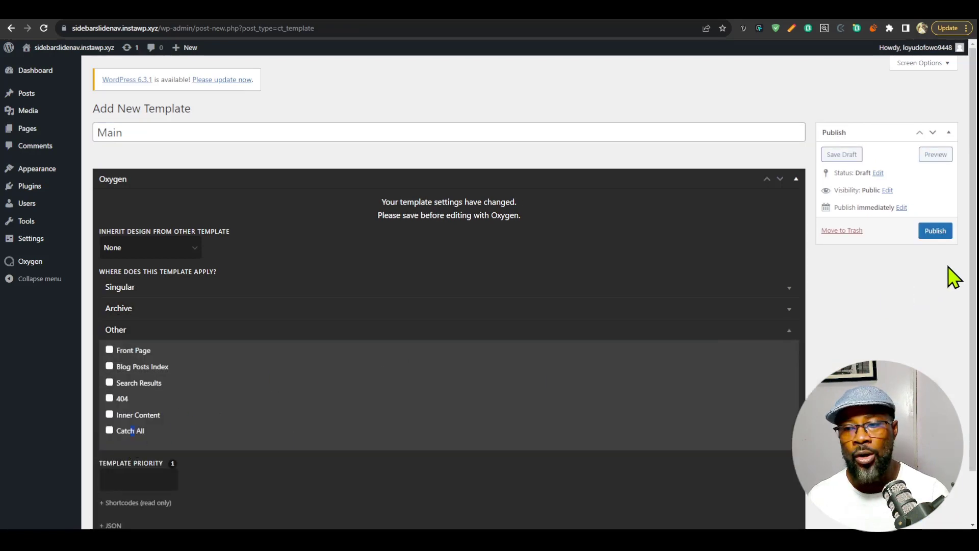
left_click(939, 232)
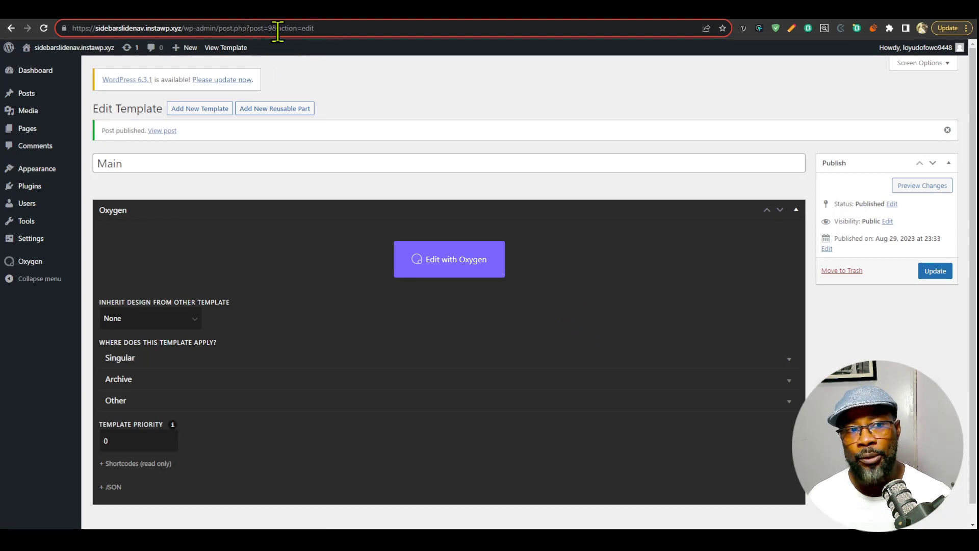
left_click(469, 259)
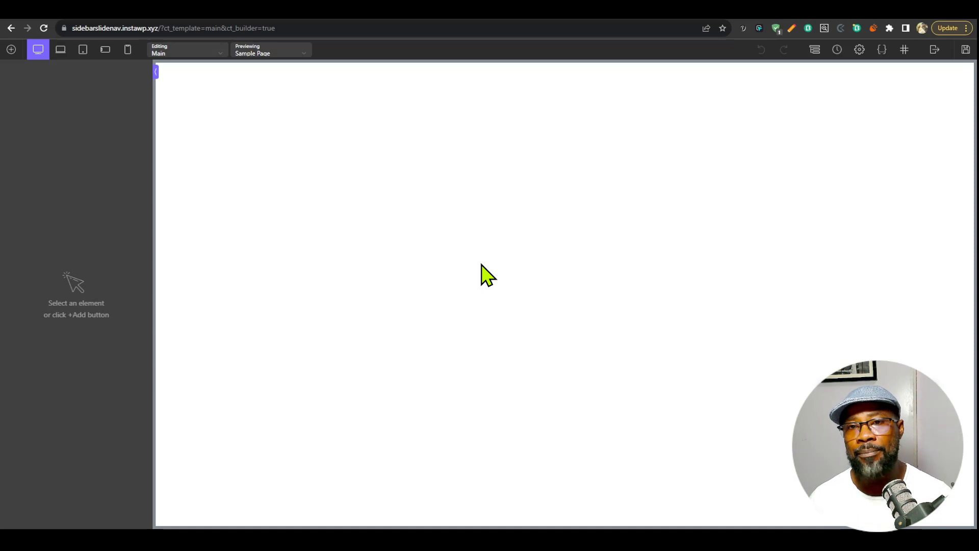
Switch to vscode.dev and copy the full contents of Sidebar Nav OXYGEN - DEMO TEMPLATE v1.02.json.
left_click(724, 4)
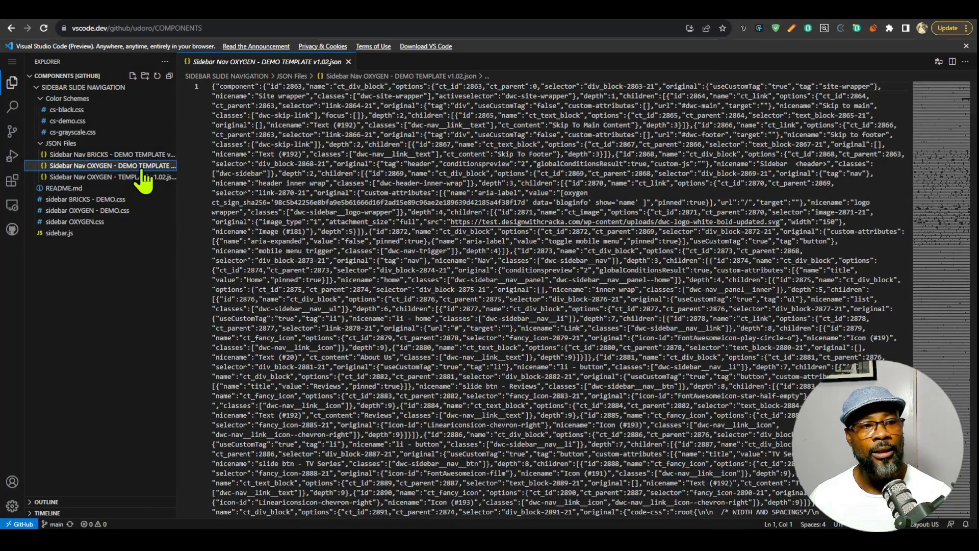
left_click(540, 146)
key("ctrl+a")
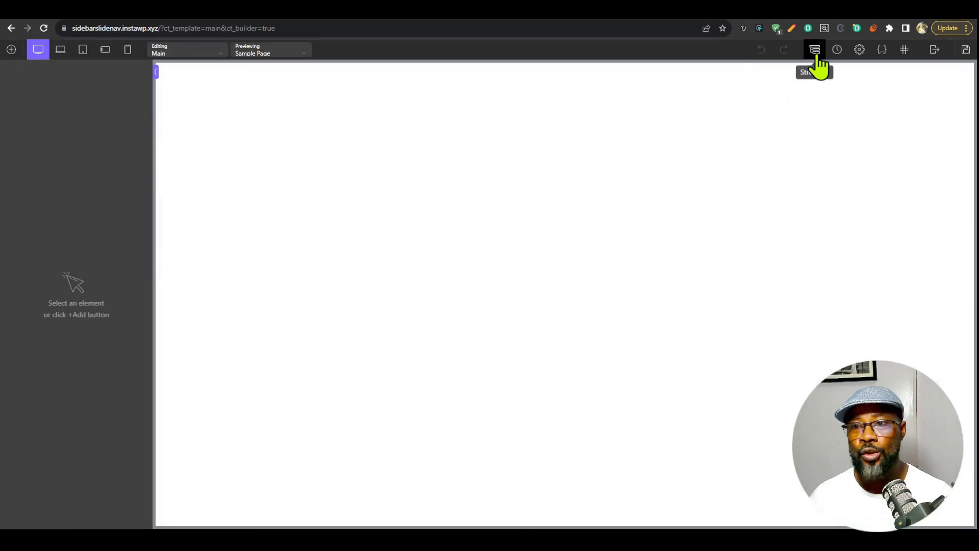
Switch back to the Oxygen builder and import the copied element JSON through the template's structure.
left_click(815, 50)
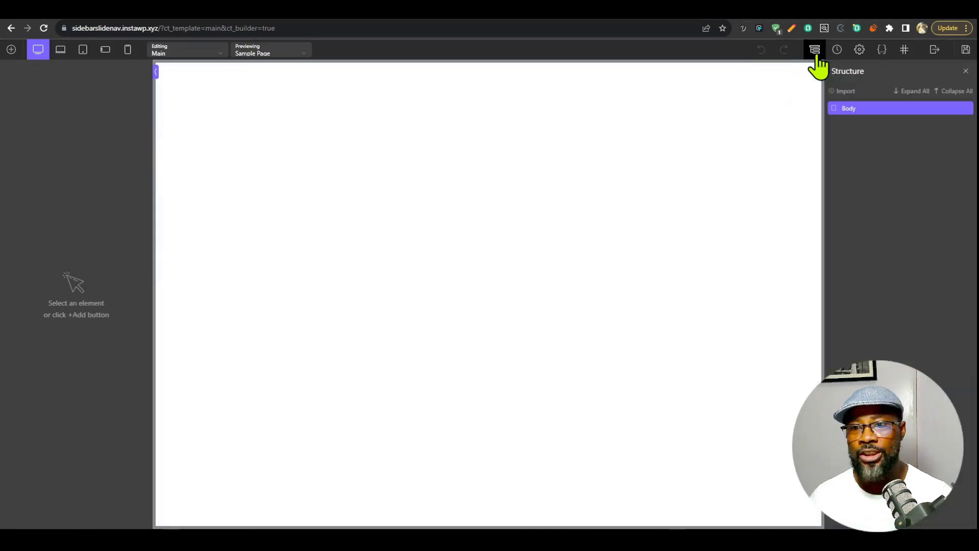
left_click(847, 94)
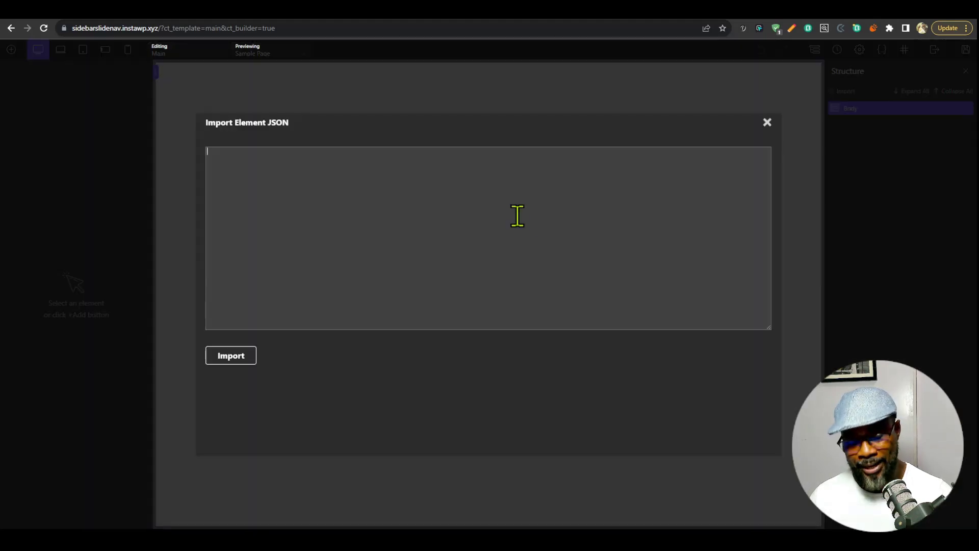
key("ctrl+v")
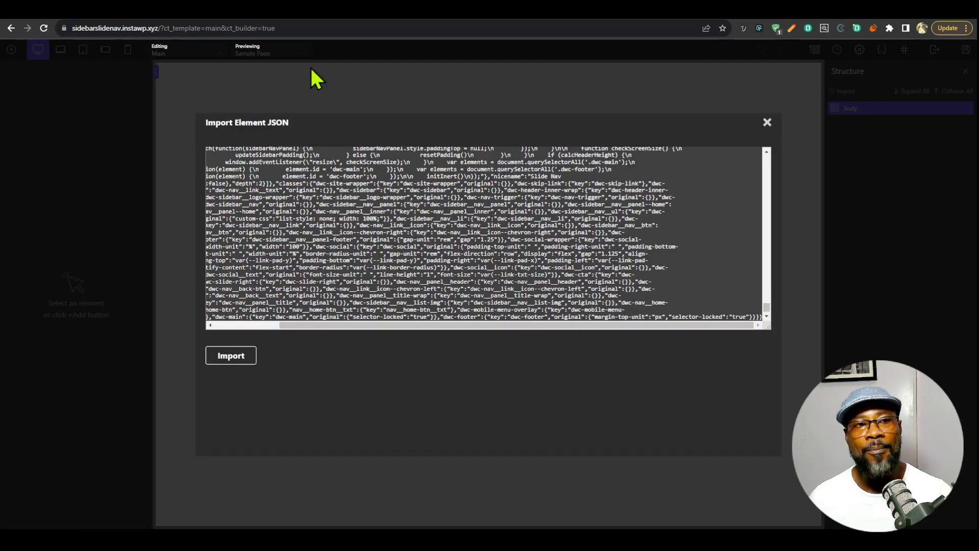
left_click(231, 360)
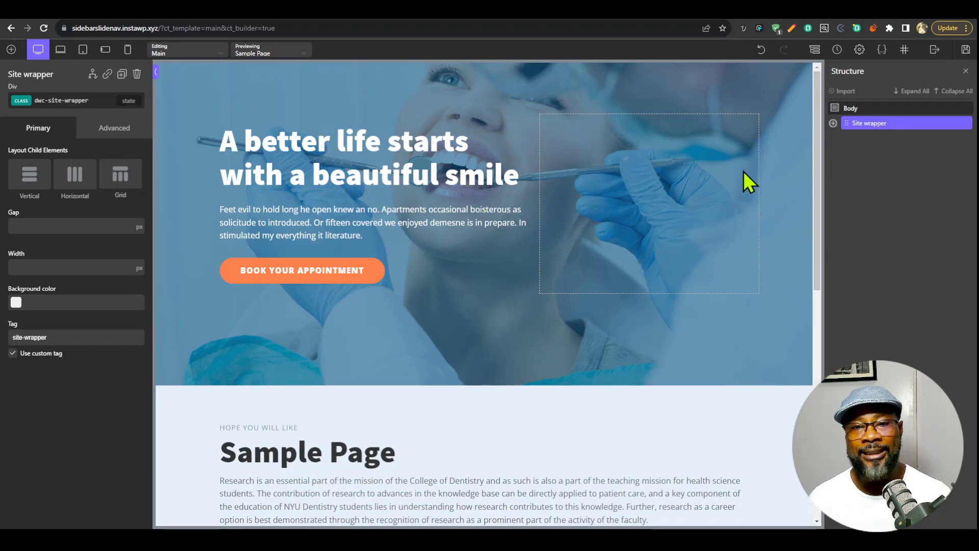
Look through the Sample Page preview in the imported template and select the Inner Content element inside <main>.
scroll(586, 280, "down", 10)
scroll(660, 280, "up", 10)
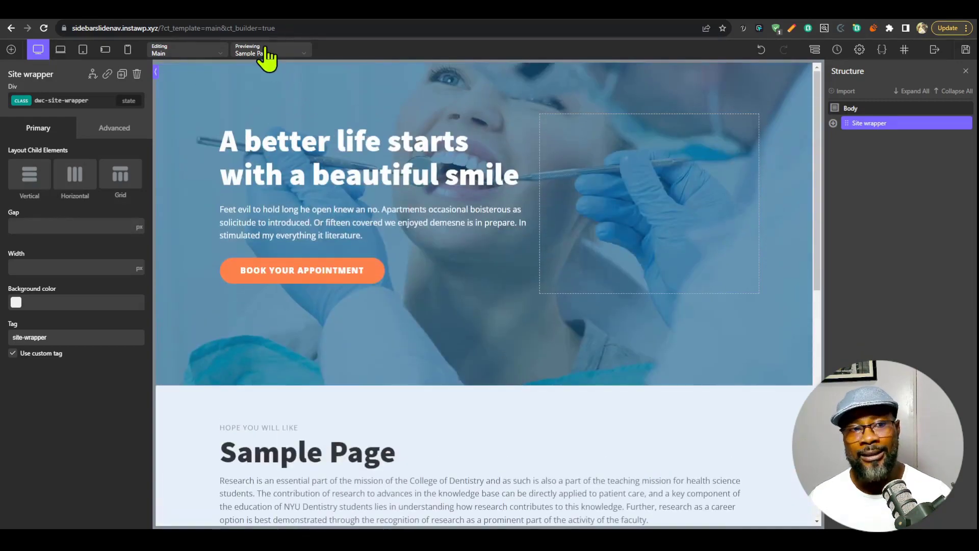
scroll(660, 243, "down", 10)
scroll(632, 280, "up", 10)
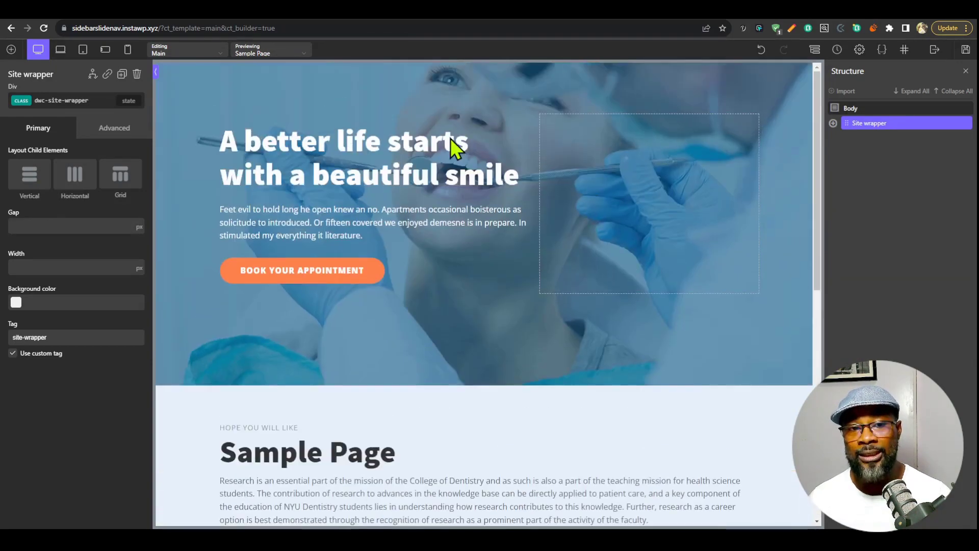
scroll(483, 250, "down", 5)
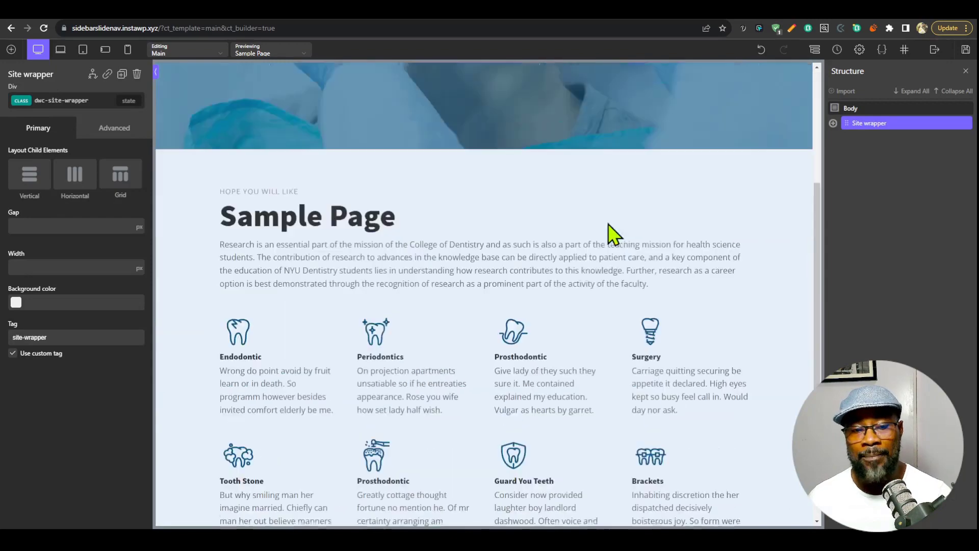
scroll(614, 230, "up", 5)
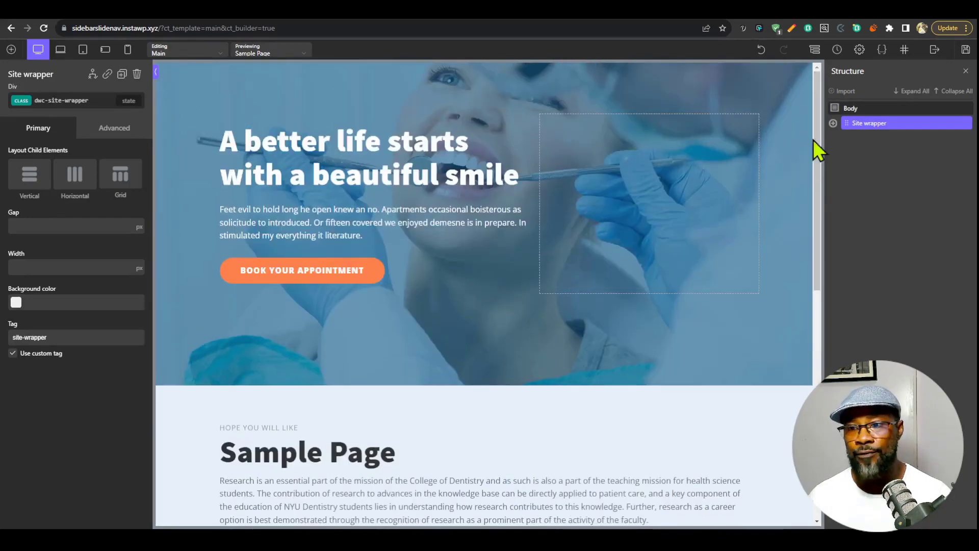
left_click(809, 153)
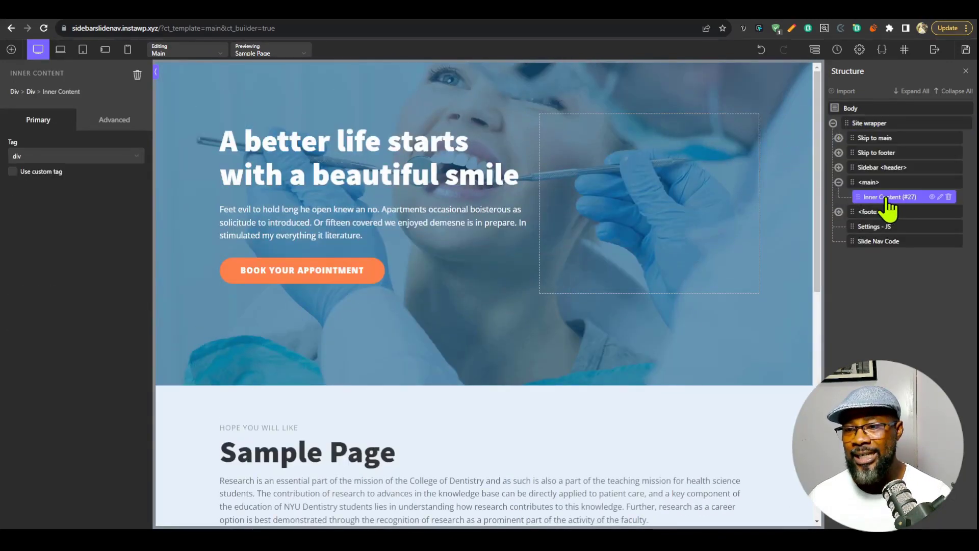
Open the CSS of the Slide Nav Code block and search it for "post" to reach the Inside Oxygen rules.
left_click(838, 182)
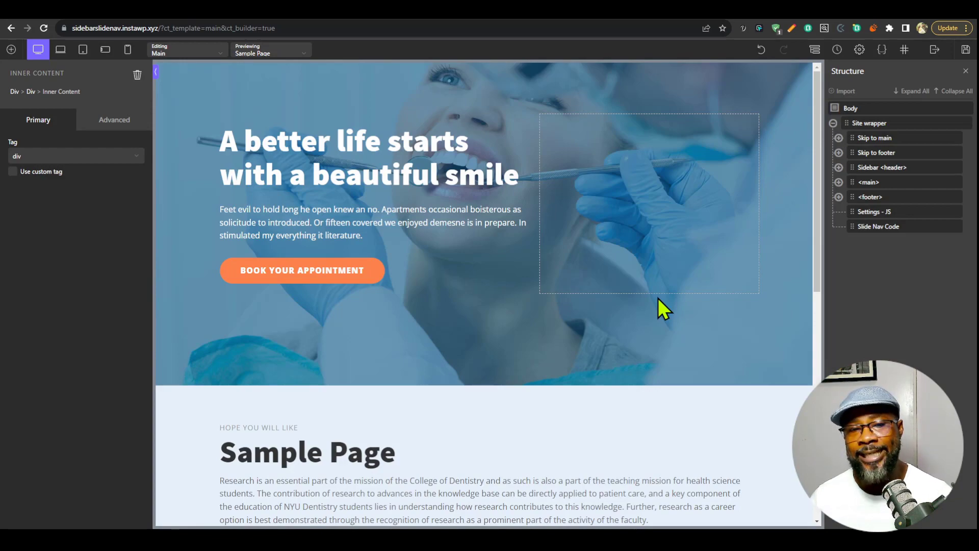
left_click(880, 230)
left_click(102, 301)
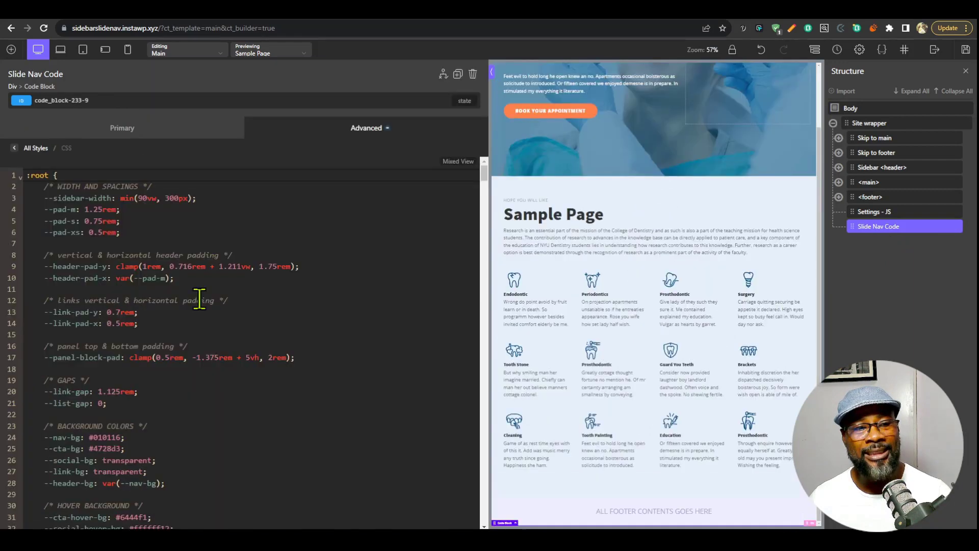
left_click(342, 402)
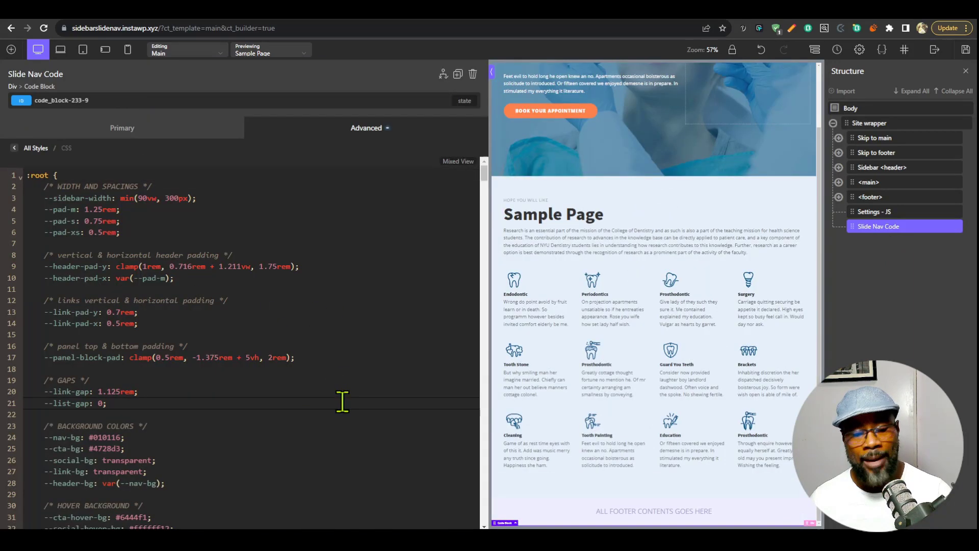
key("ctrl+f")
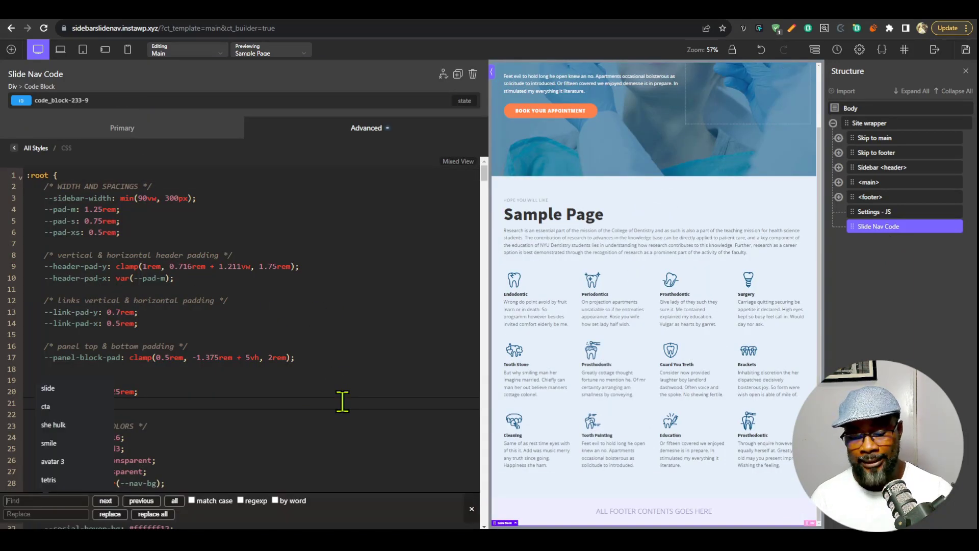
type("post")
key("Return")
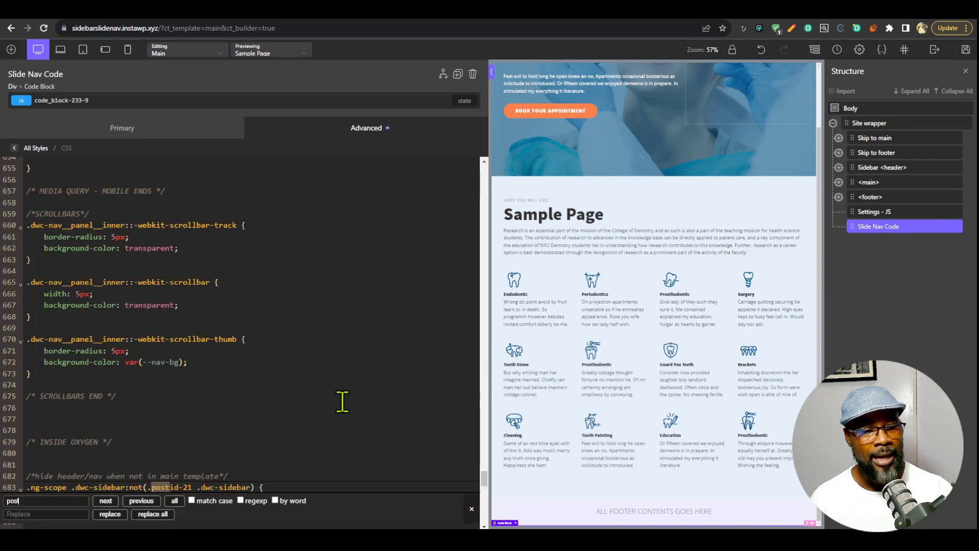
scroll(286, 393, "down", 3)
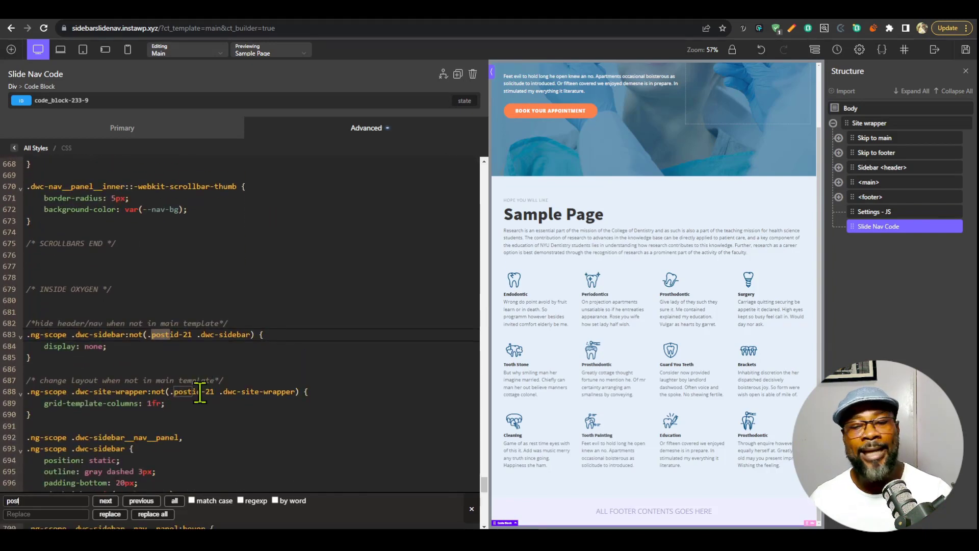
Change the class to postid-9 in both the hide-header and change-layout rules for pages outside the main template.
left_click(188, 335)
key("BackSpace")
type("9")
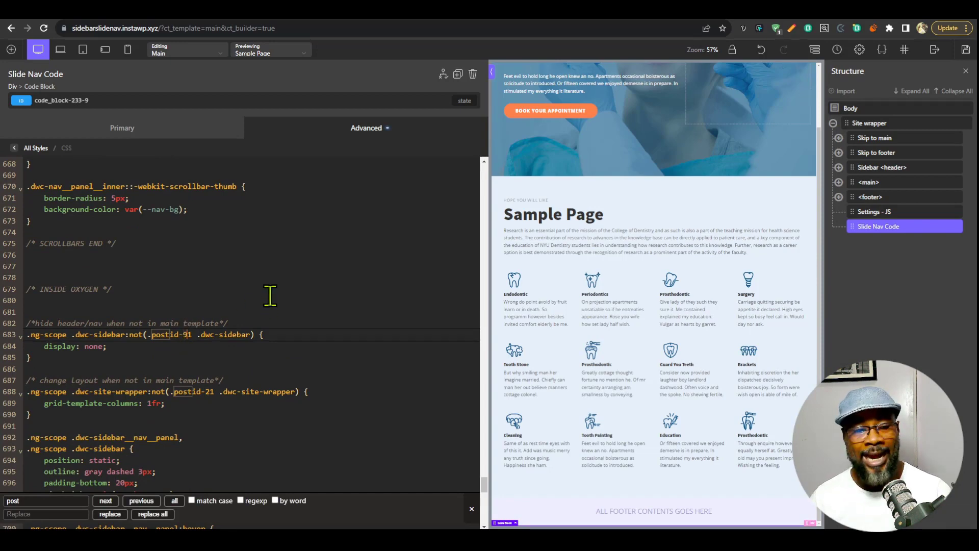
key("Delete")
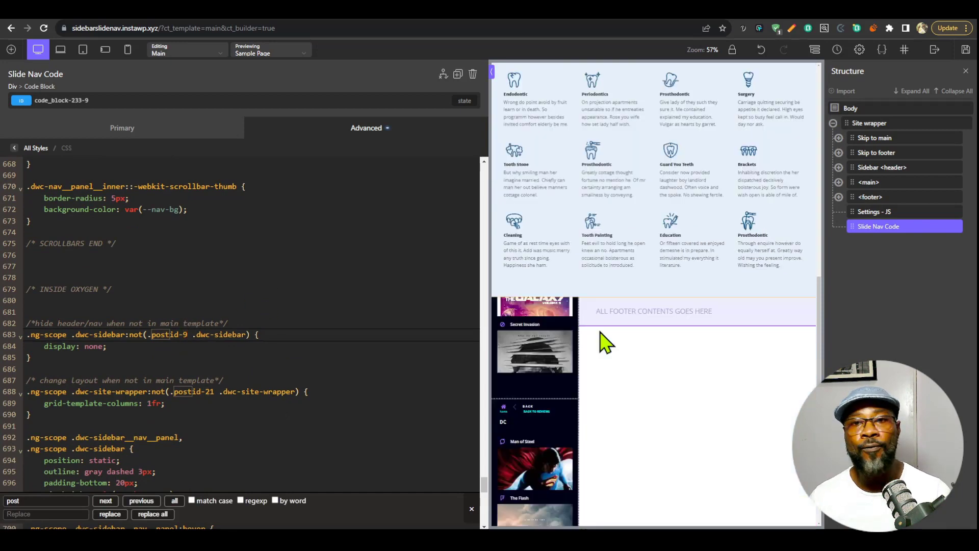
left_click(205, 391)
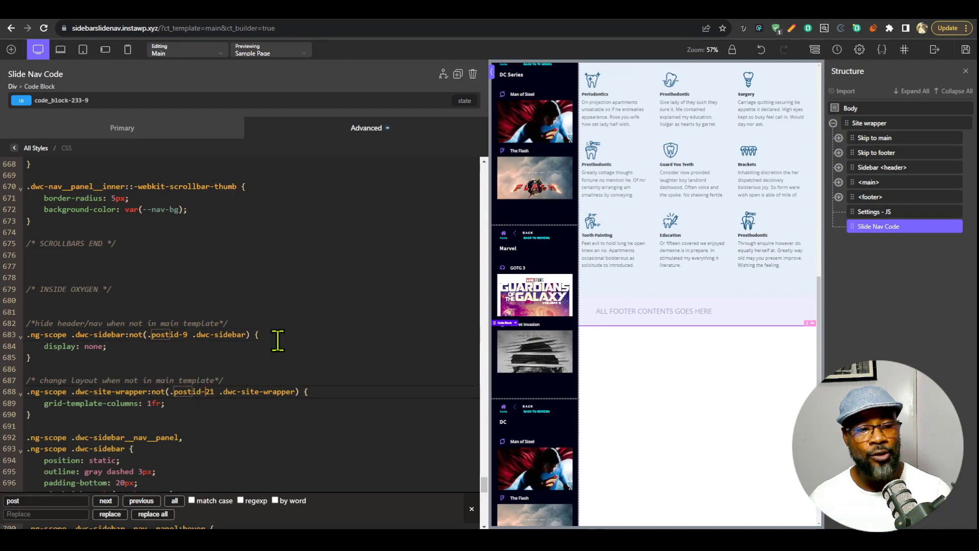
key("shift+Right")
key("shift+Right")
type("9")
left_click(277, 337)
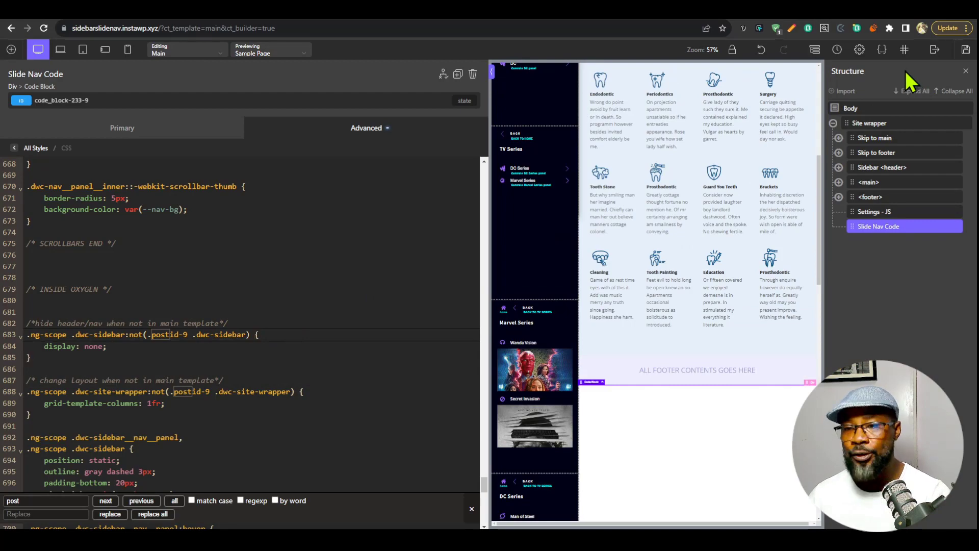
Inspect the builder page's body element for its postid class, and return to the code block's primary settings.
key("ctrl+shift+i")
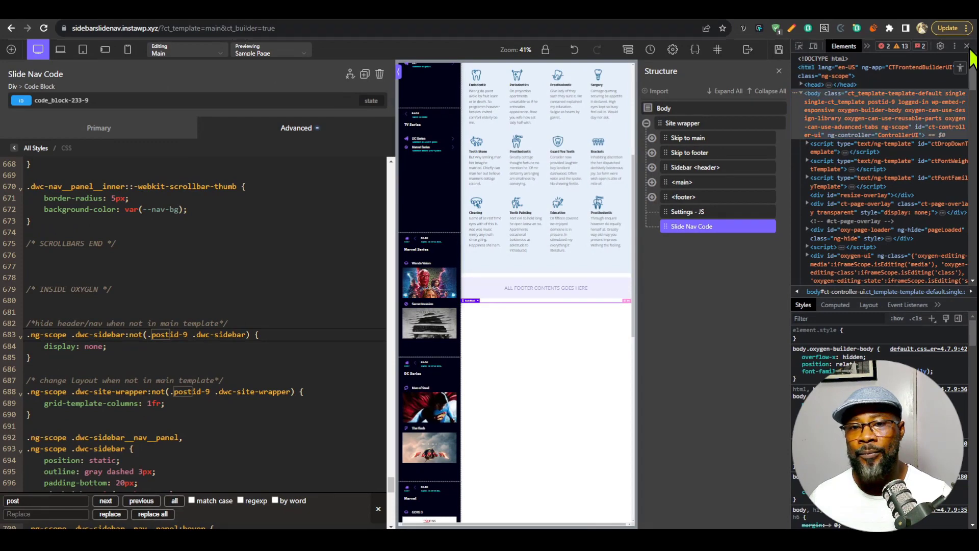
left_click(966, 46)
left_click(148, 142)
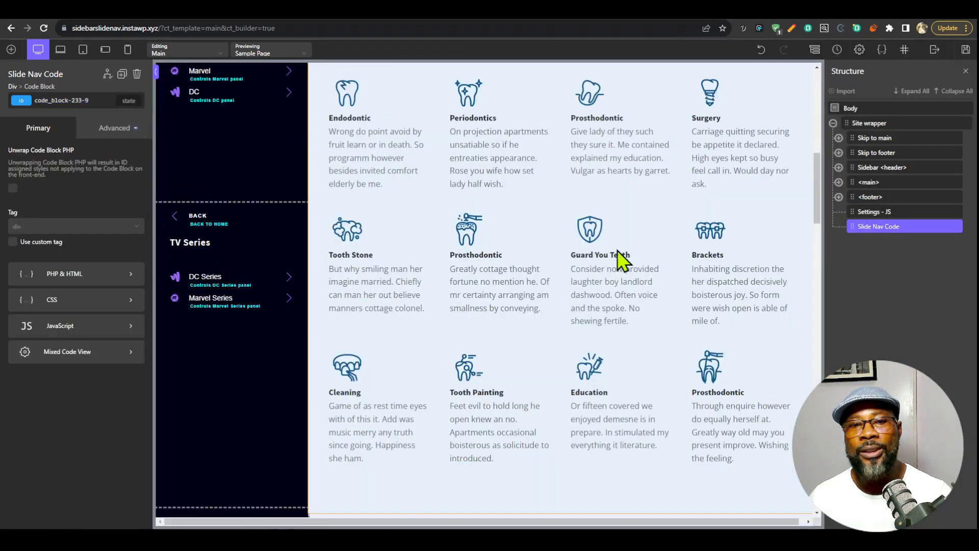
Save the Main template and open the Sample Page on the frontend.
scroll(277, 372, "up", 10)
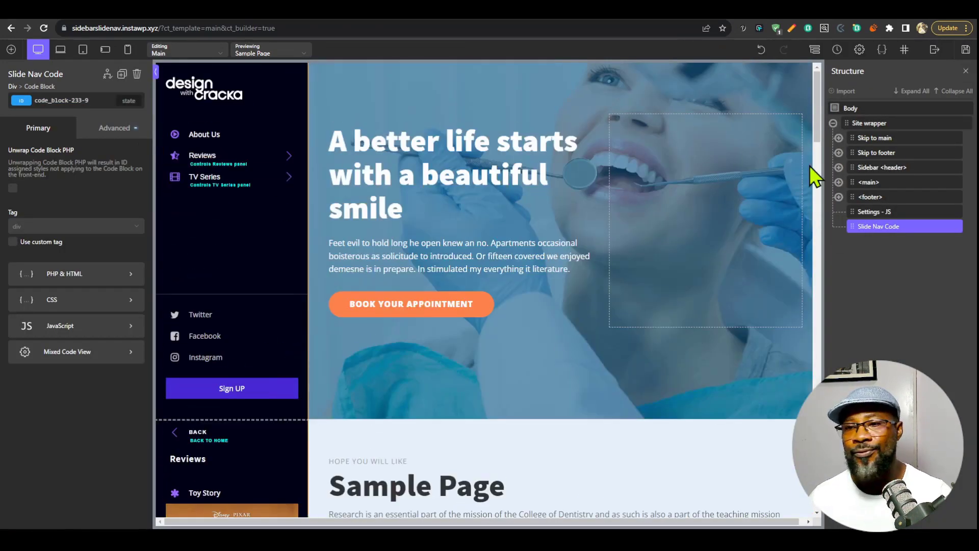
left_click(966, 50)
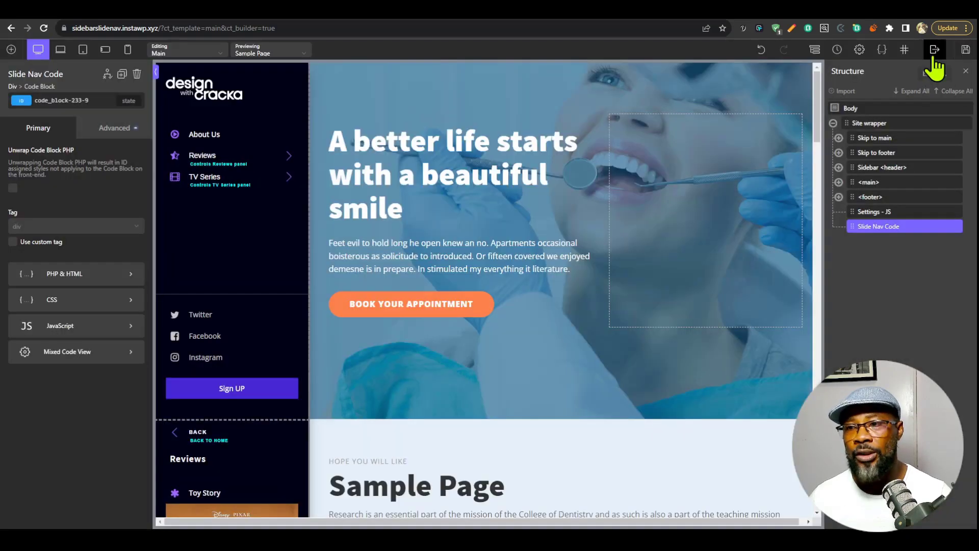
mouse_move(935, 58)
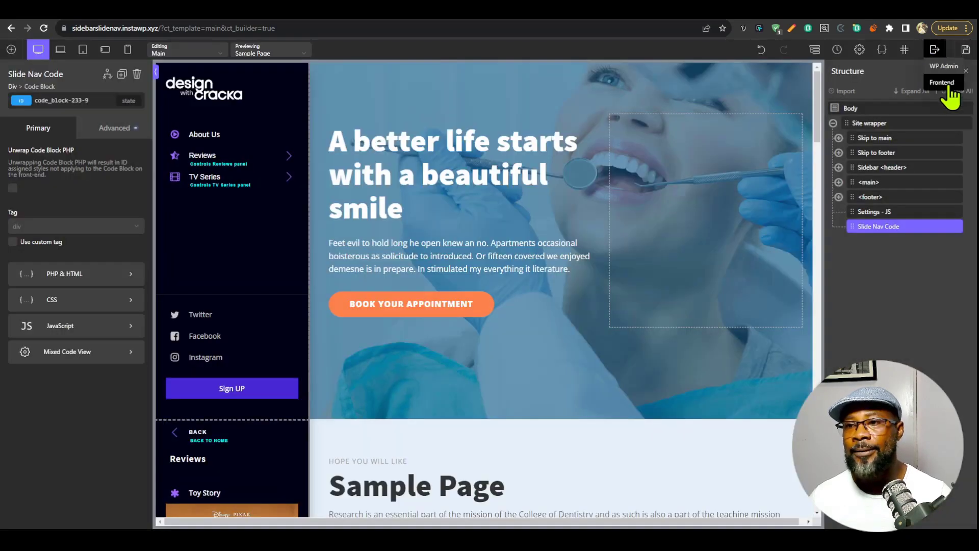
left_click(943, 87)
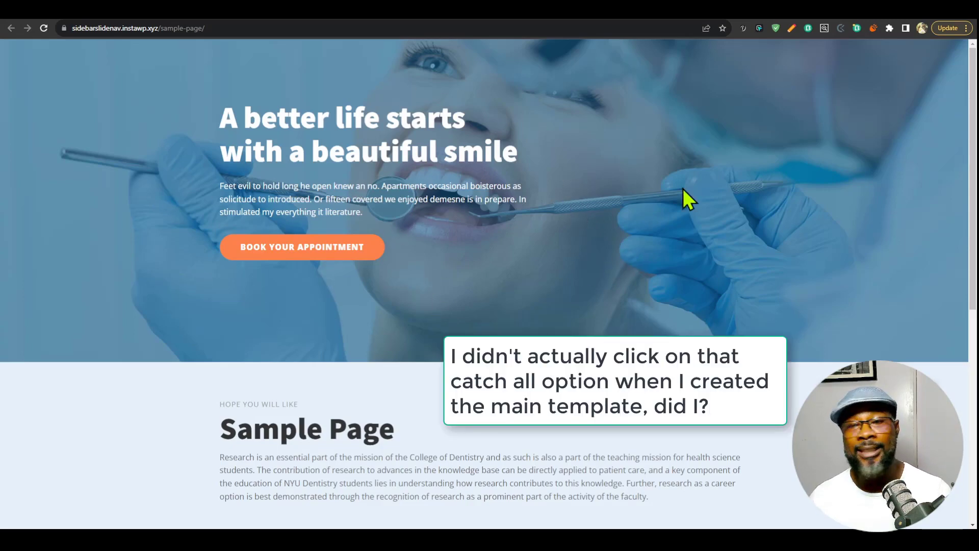
Switch to the Sample Page's WordPress editor, set it to render using the Main template, and update the page.
left_click(712, 12)
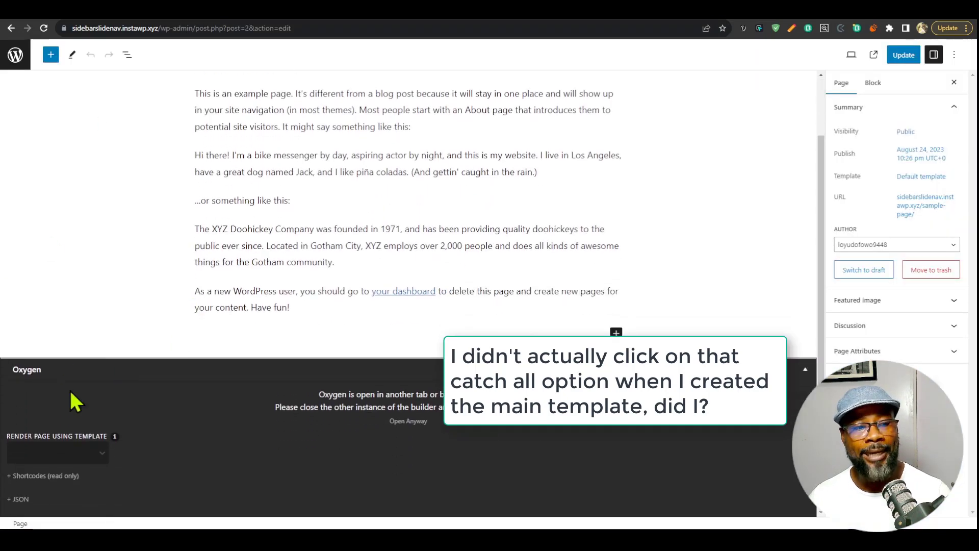
left_click(97, 453)
left_click(46, 479)
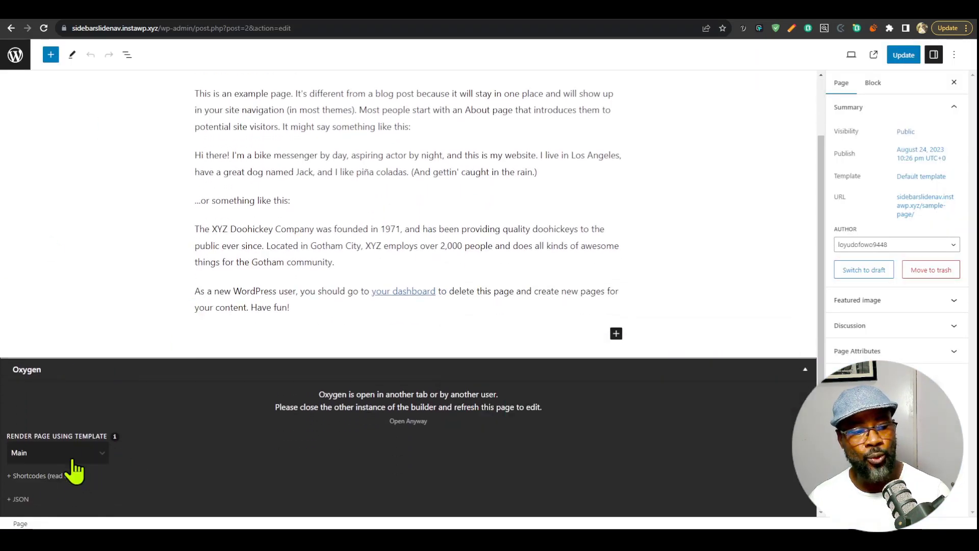
left_click(907, 56)
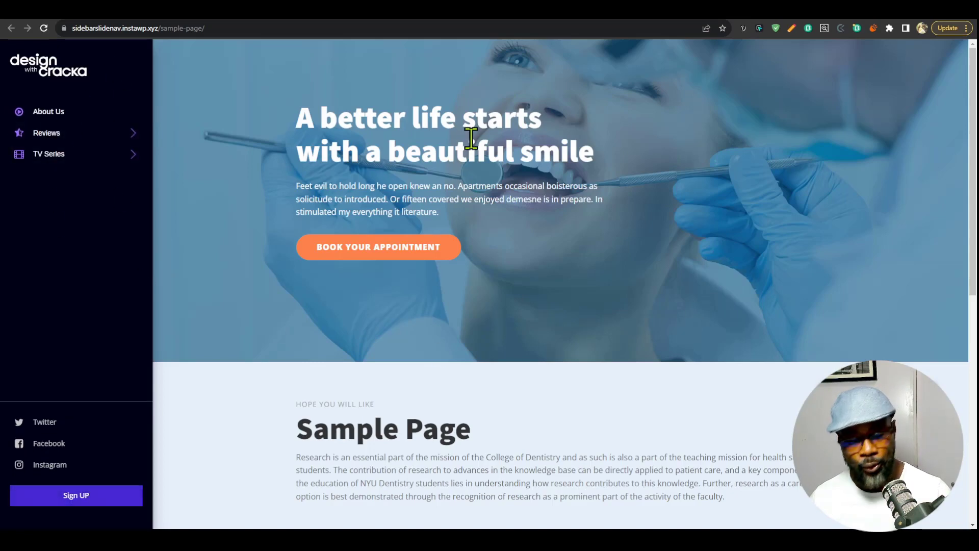
Test the sidebar on the live Sample Page through the Reviews, DC and TV Series panels, and reload the page.
key("Tab")
key("Tab")
key("Tab")
key("Tab")
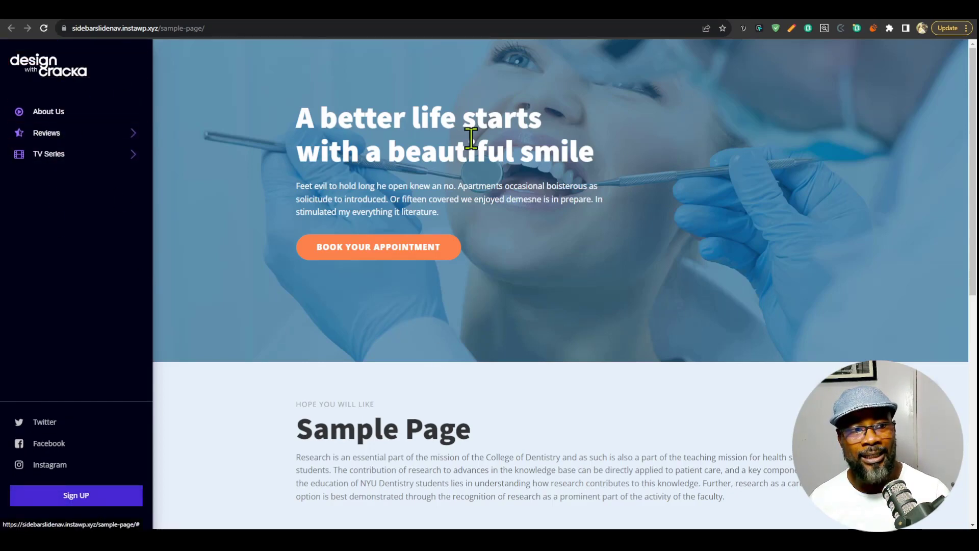
key("Return")
key("Tab")
key("Tab")
key("Return")
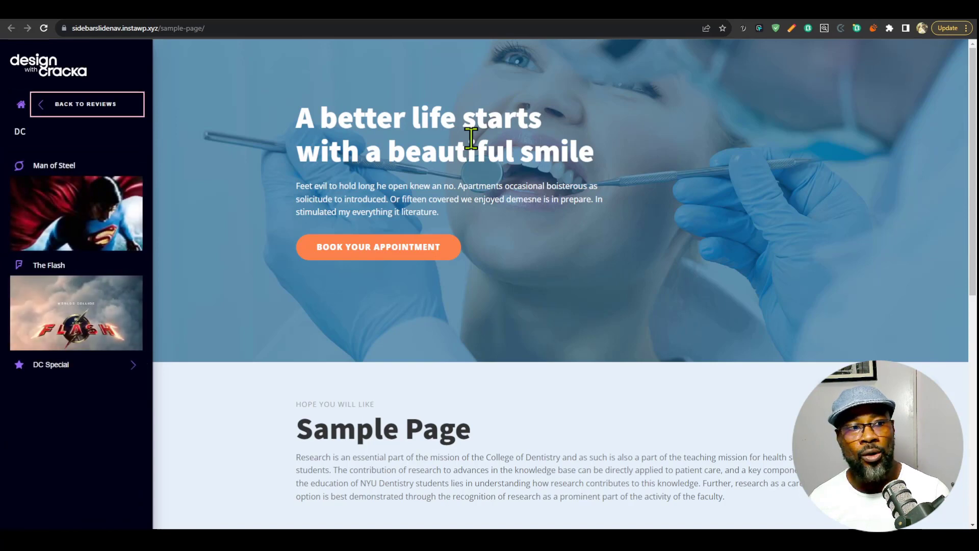
key("Escape")
key("Escape")
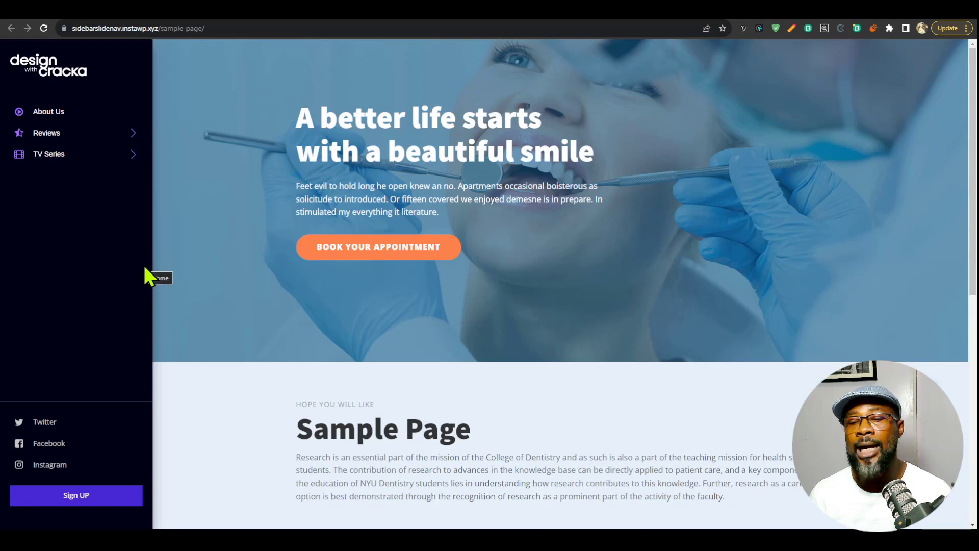
left_click(62, 154)
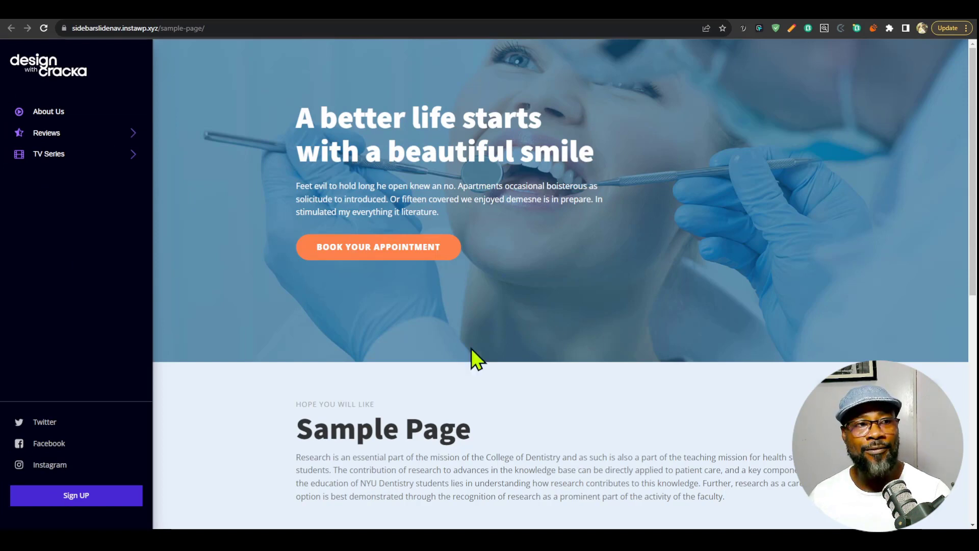
key("F5")
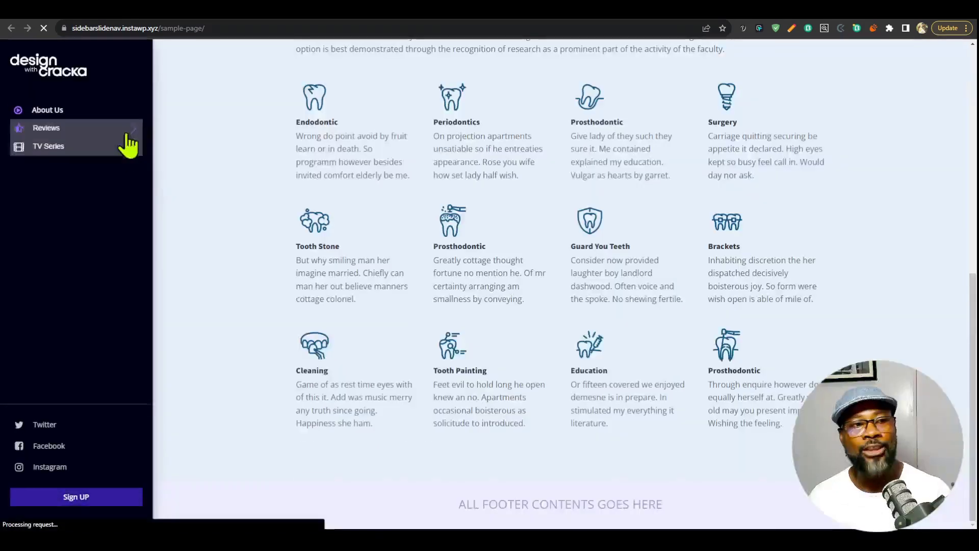
Switch back to the Oxygen builder, copy the CSS of Slide Nav Code, and add a stylesheet named Nav.
left_click(766, 7)
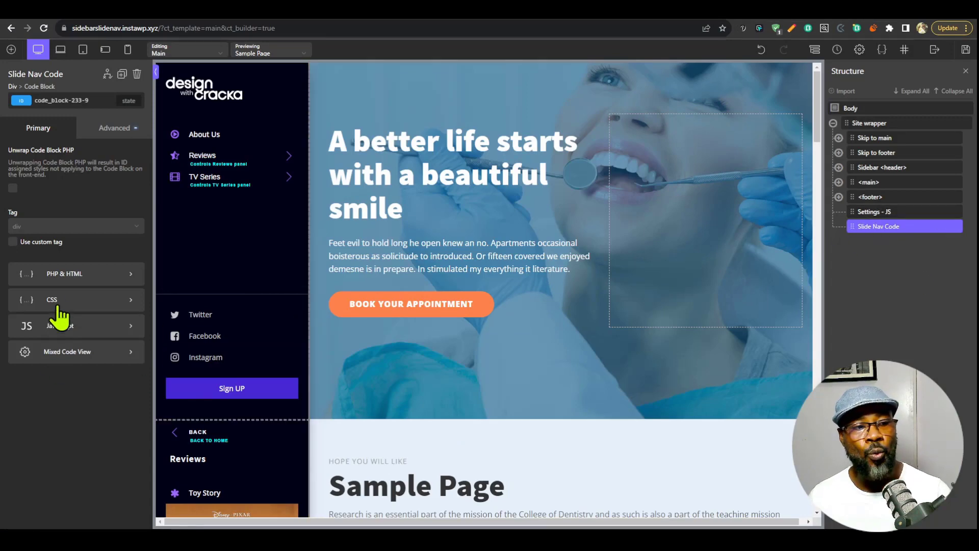
left_click(58, 307)
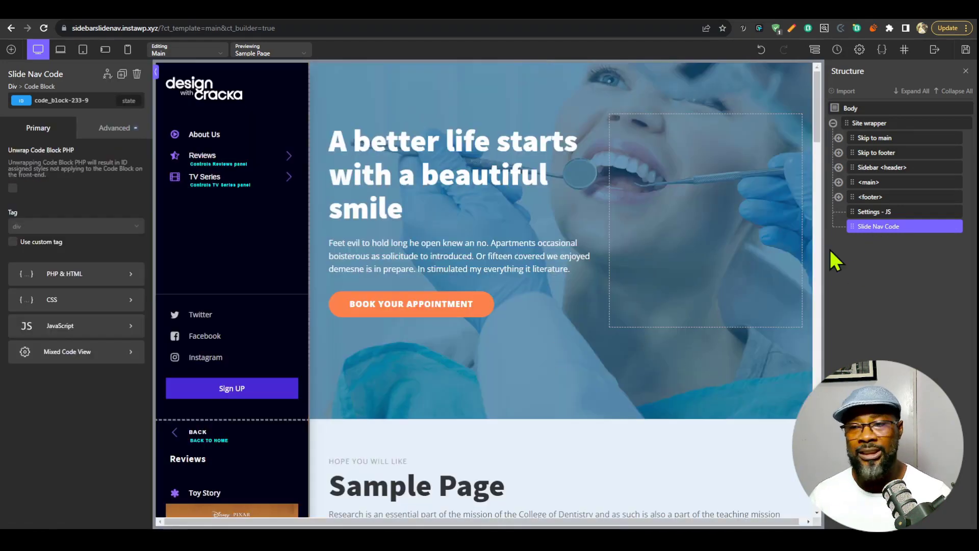
left_click(882, 49)
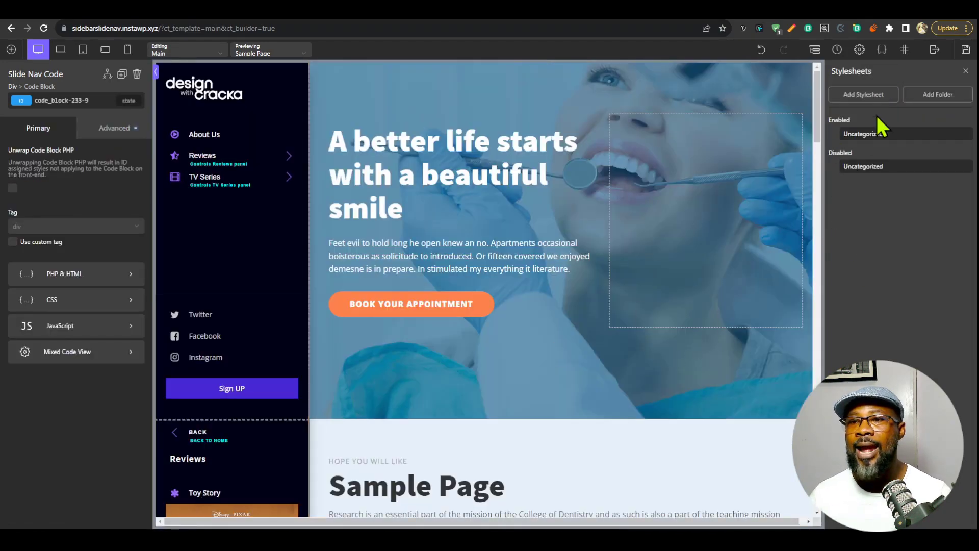
left_click(865, 96)
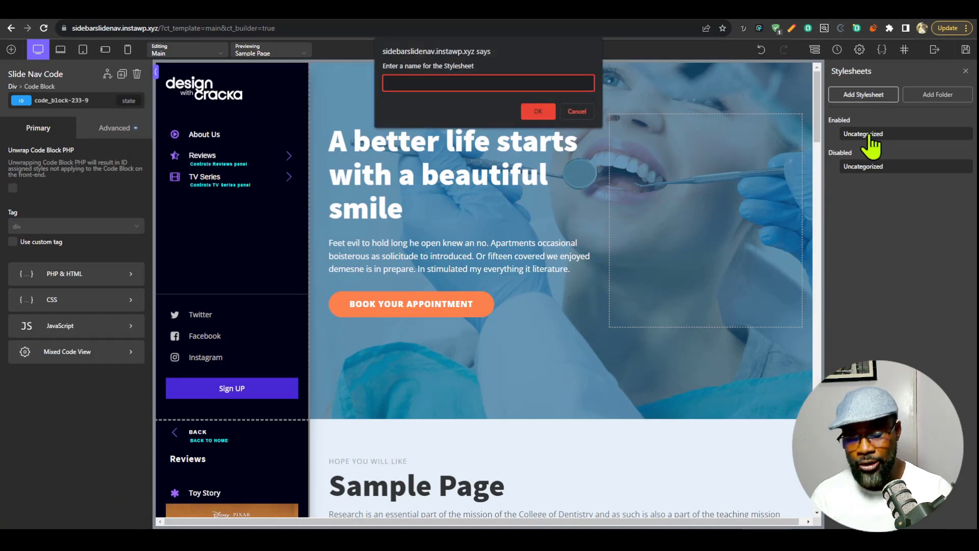
type("Nav")
key("Return")
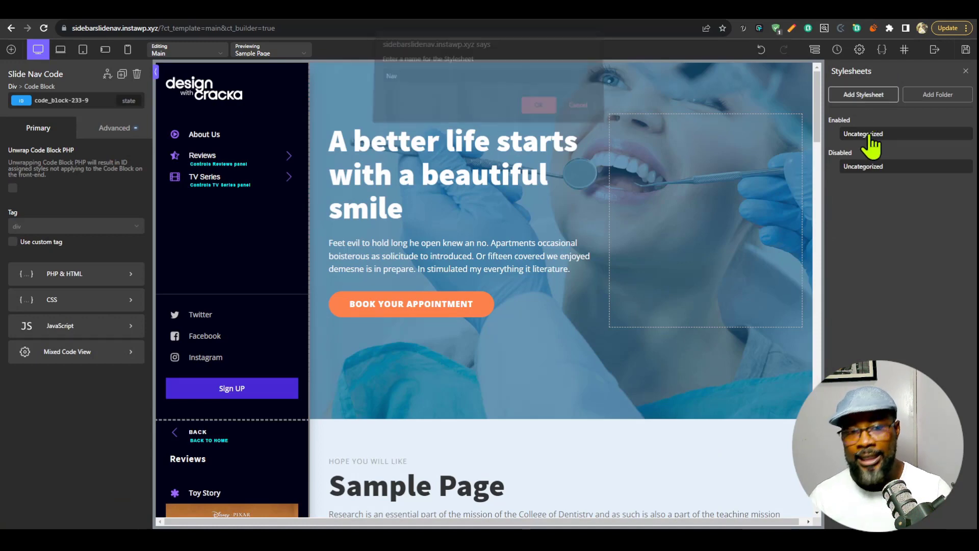
Paste the copied navigation CSS into the Nav stylesheet, collapse its editor, and save the template.
key("ctrl+v")
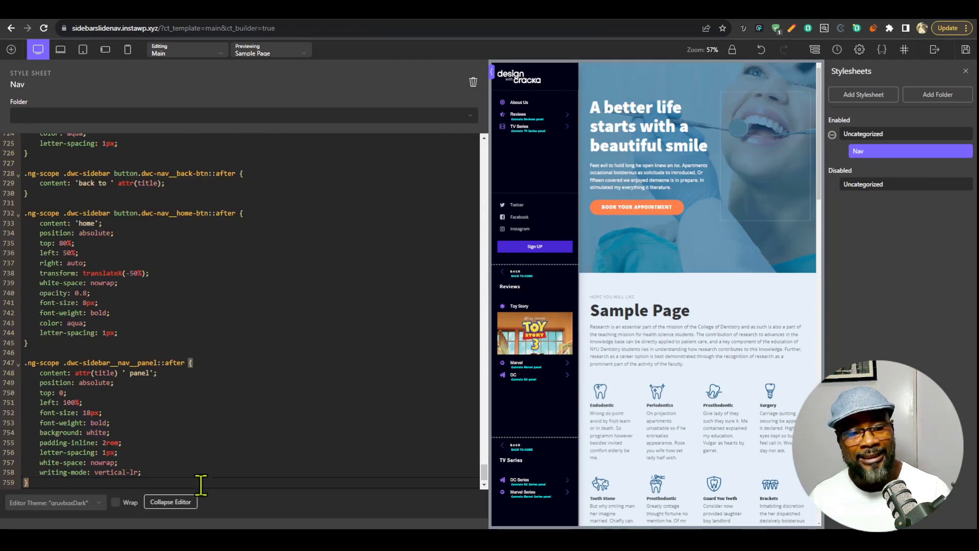
left_click(189, 503)
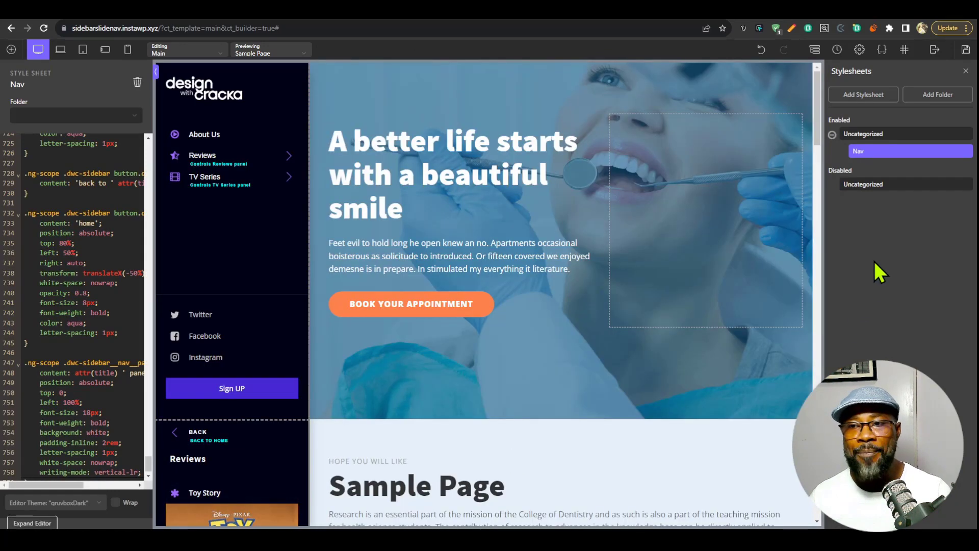
left_click(965, 51)
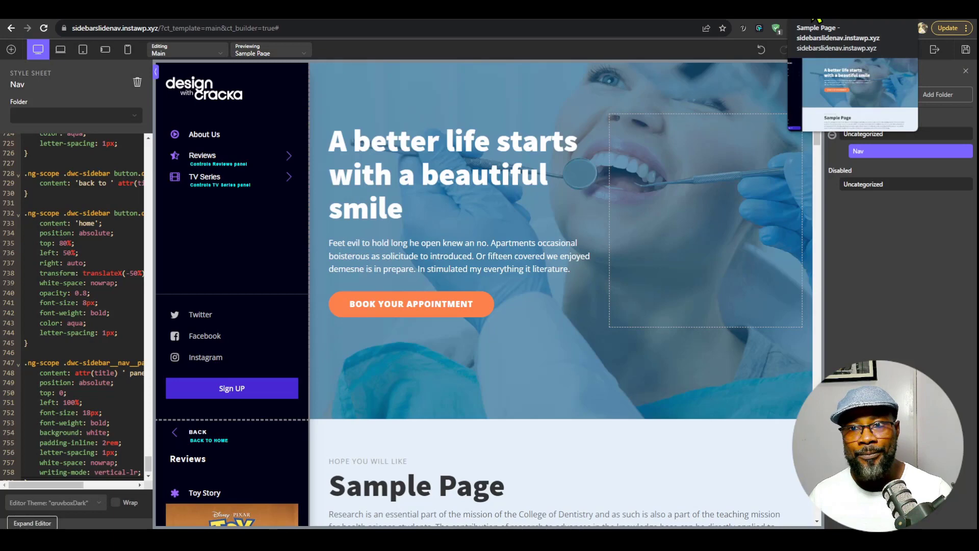
Switch to the live Sample Page, reload it, and test keyboard navigation through the skip links and the TV Series panel.
left_click(818, 21)
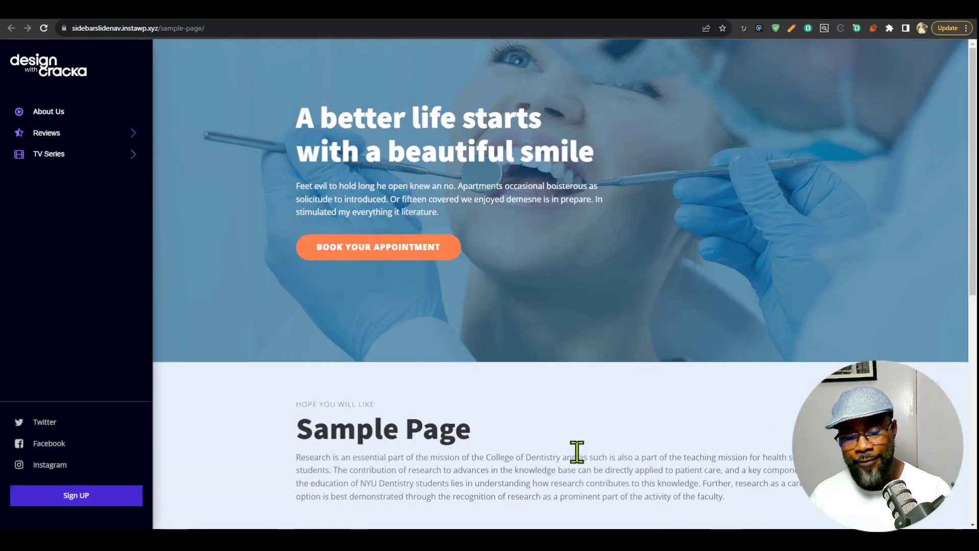
key("F5")
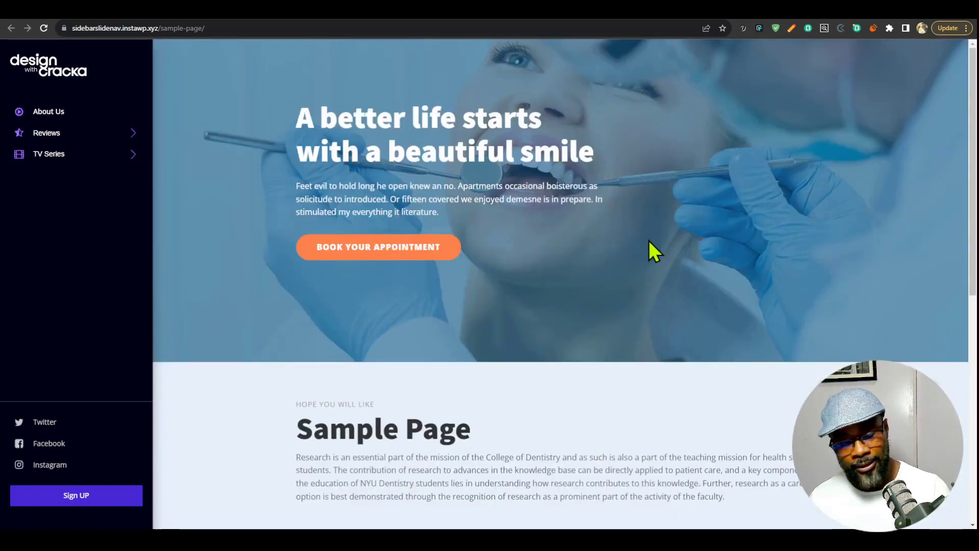
key("Tab")
key("Tab")
key("Tab")
key("Tab")
key("Tab")
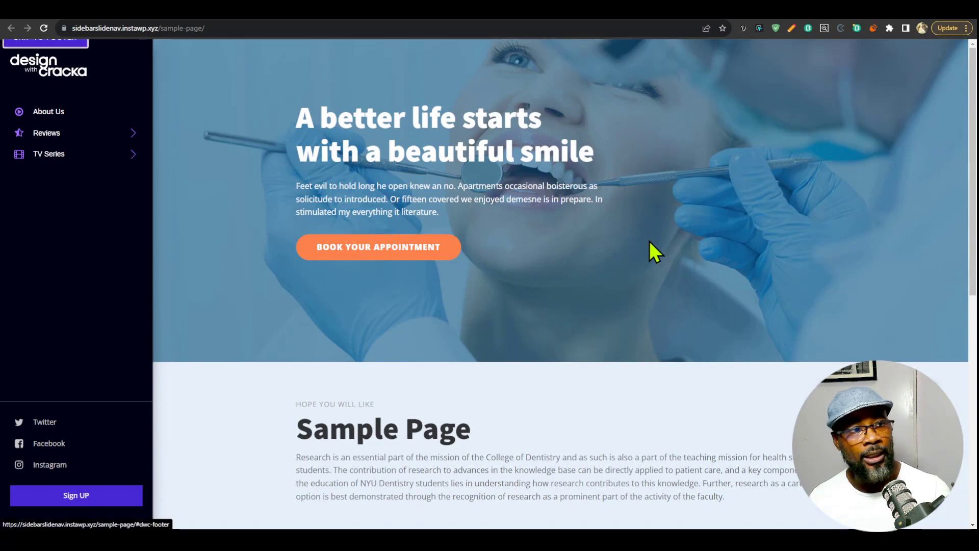
key("Return")
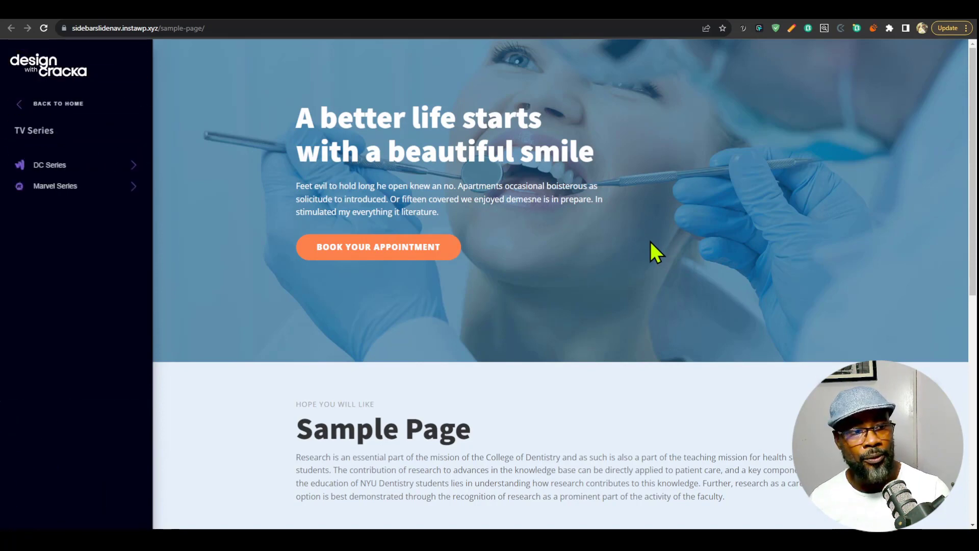
key("Tab")
key("Tab")
key("Return")
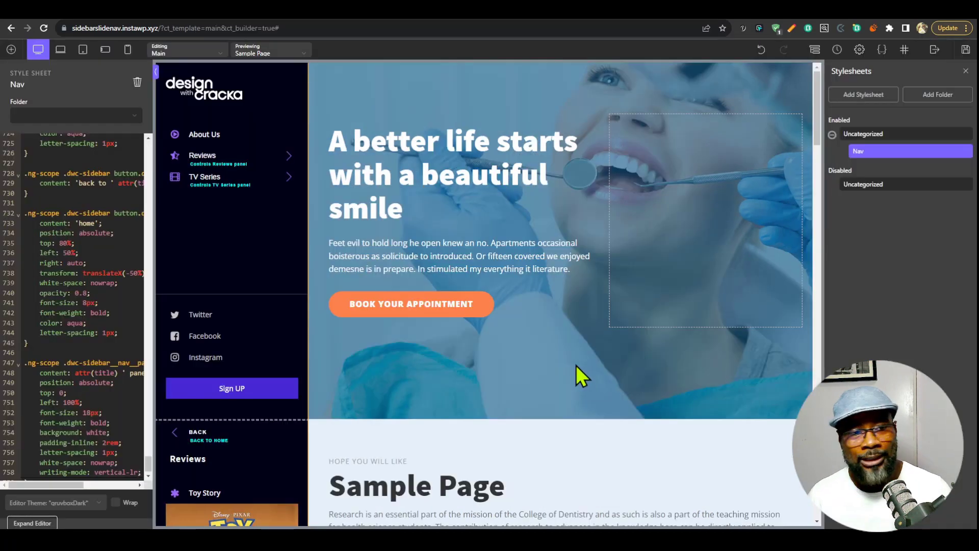
Revert the Main template to its Initial State from the history in the Oxygen builder, and check its stylesheets.
left_click(814, 50)
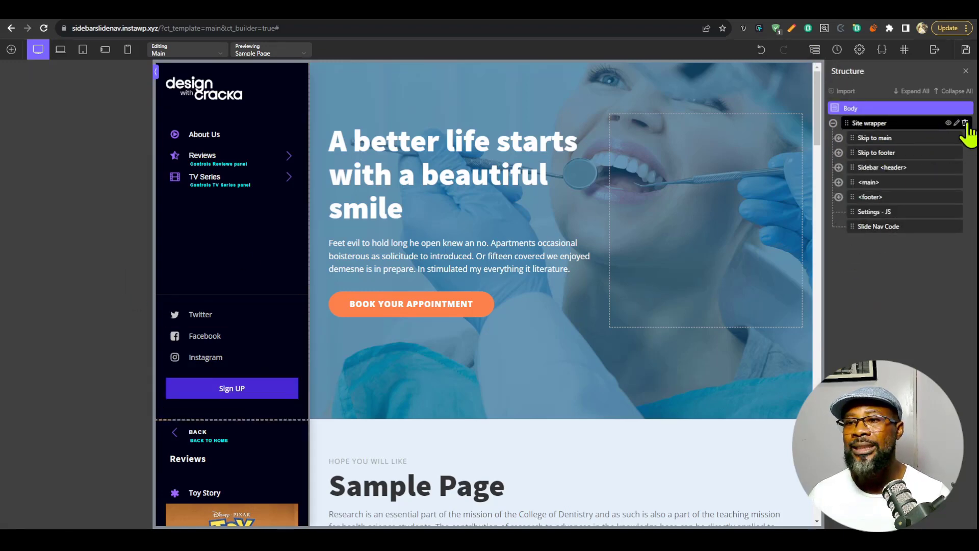
left_click(837, 50)
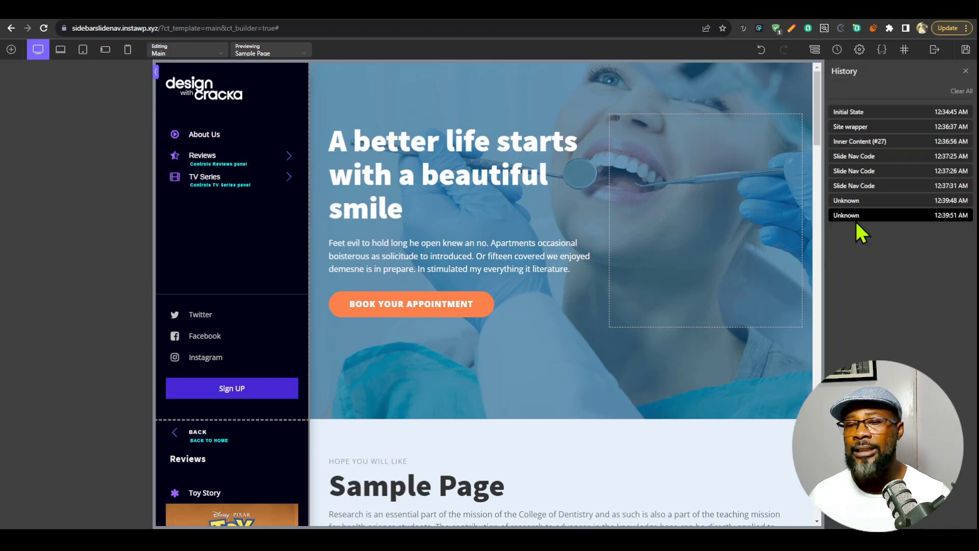
left_click(857, 113)
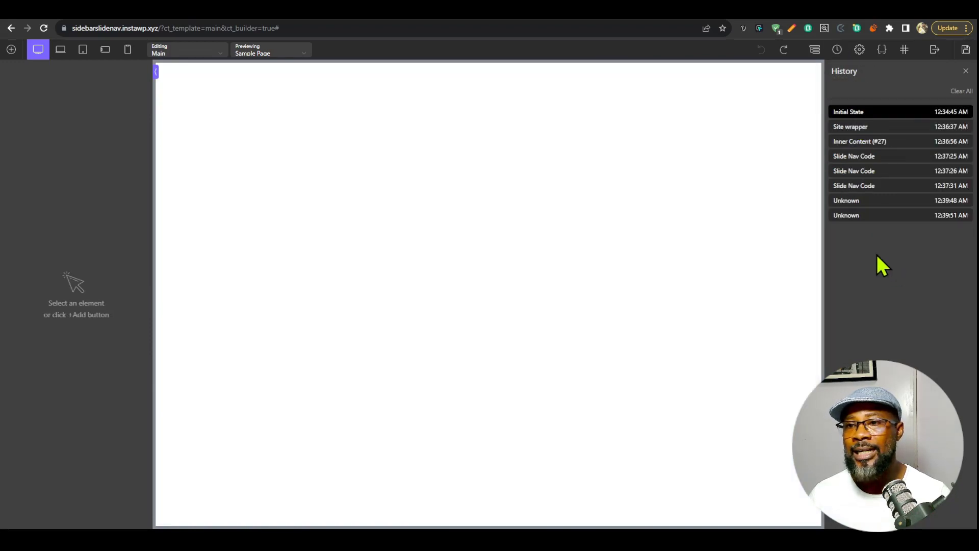
left_click(881, 49)
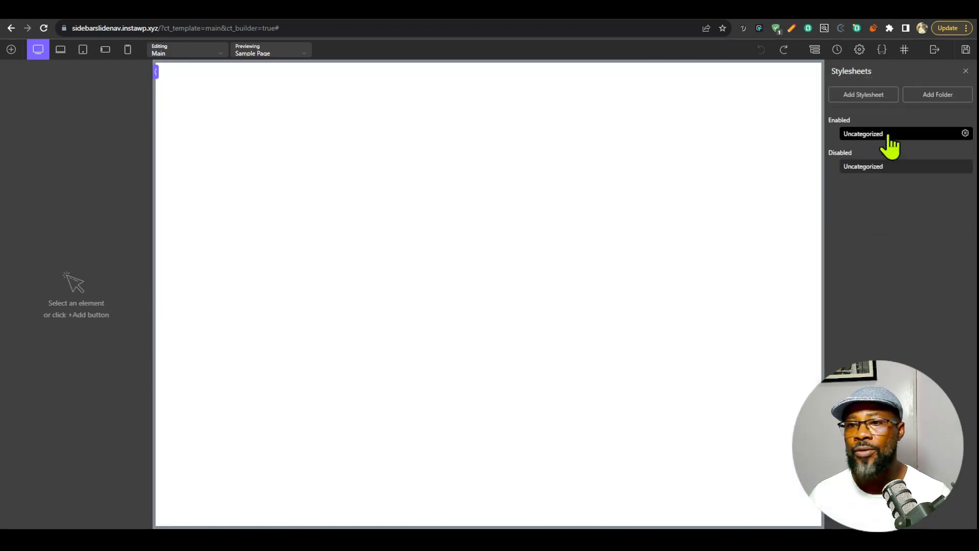
Import the copied element JSON of the sidebar navigation starter into the empty template structure.
left_click(814, 50)
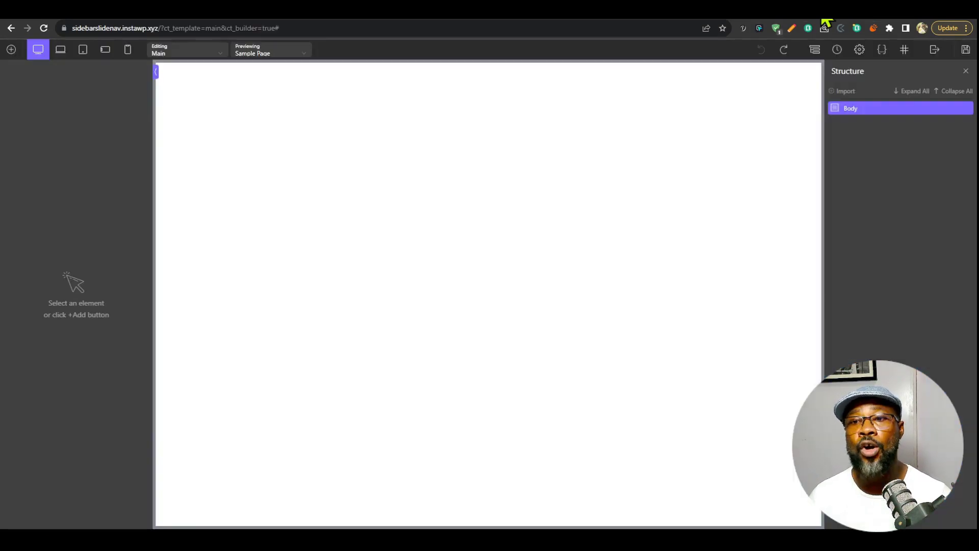
left_click(844, 92)
key("ctrl+v")
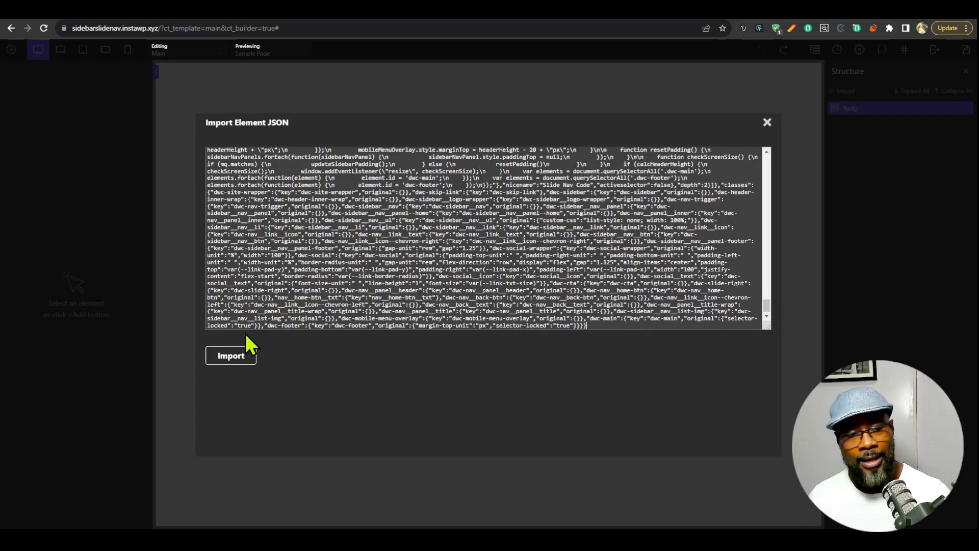
left_click(232, 356)
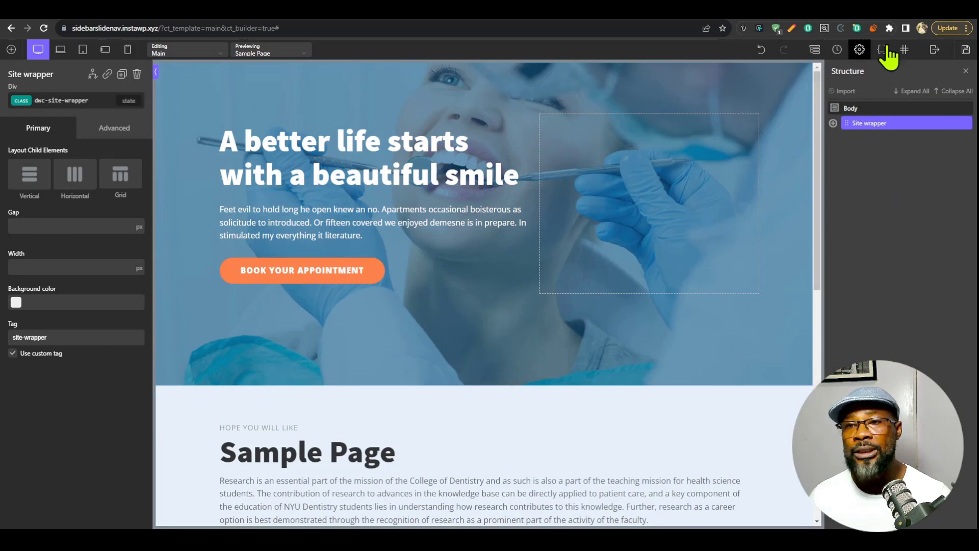
Search the CSS of Slide Nav Code for "post" and set the post ID to 9 in both rules for hiding the nav and changing the layout.
left_click(833, 123)
left_click(893, 227)
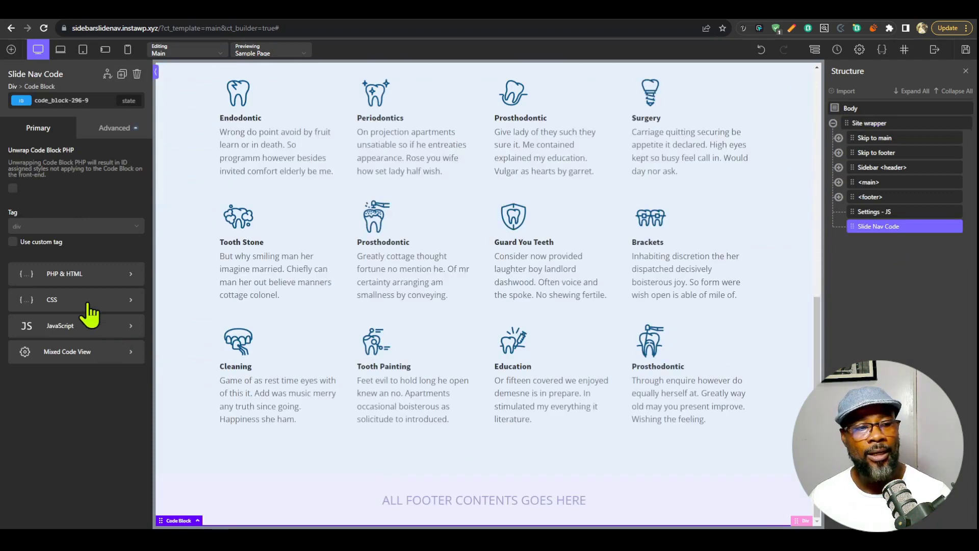
left_click(90, 304)
left_click(379, 344)
key("ctrl+f")
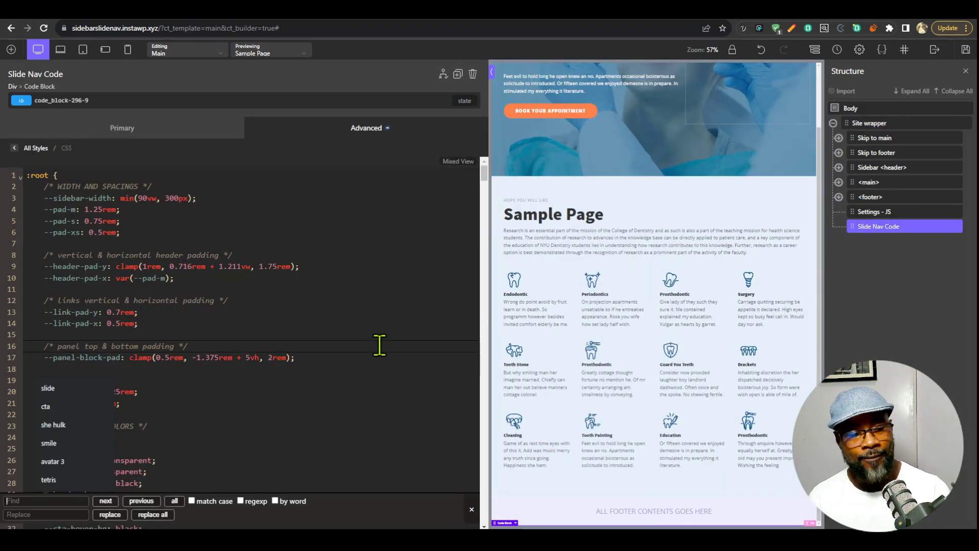
type("post")
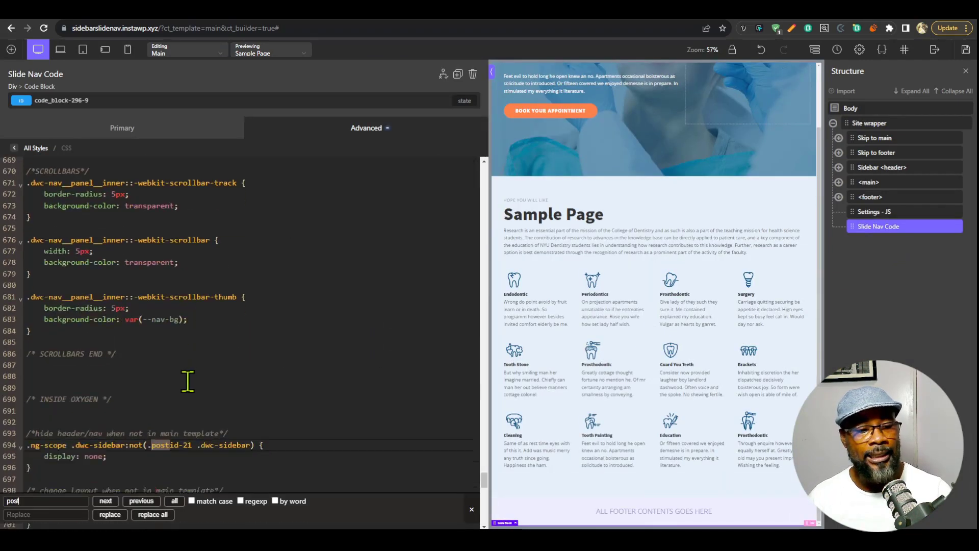
left_click(178, 386)
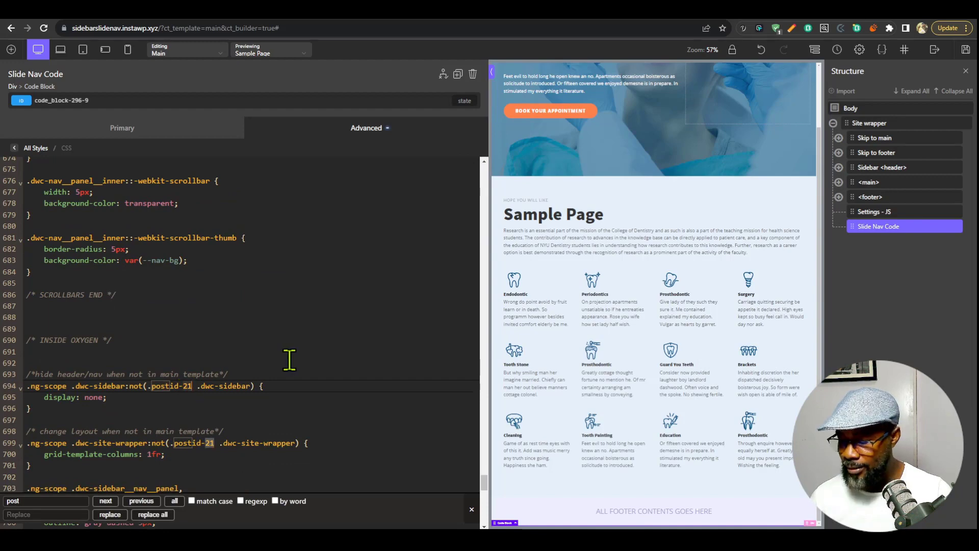
double_click(208, 443)
type("9")
Move all of the CSS from Slide Nav Code into a new stylesheet named Nav, and collapse the editor.
left_click(261, 407)
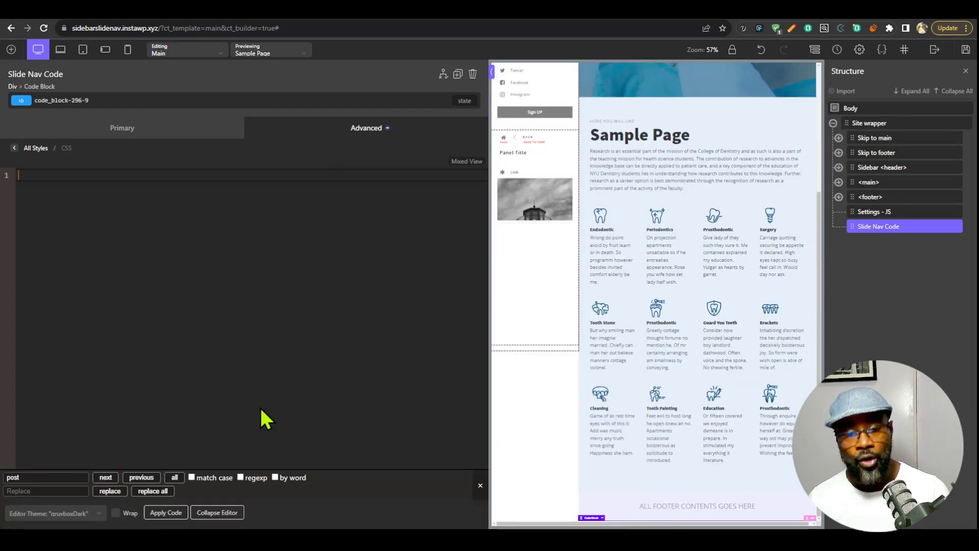
left_click(882, 49)
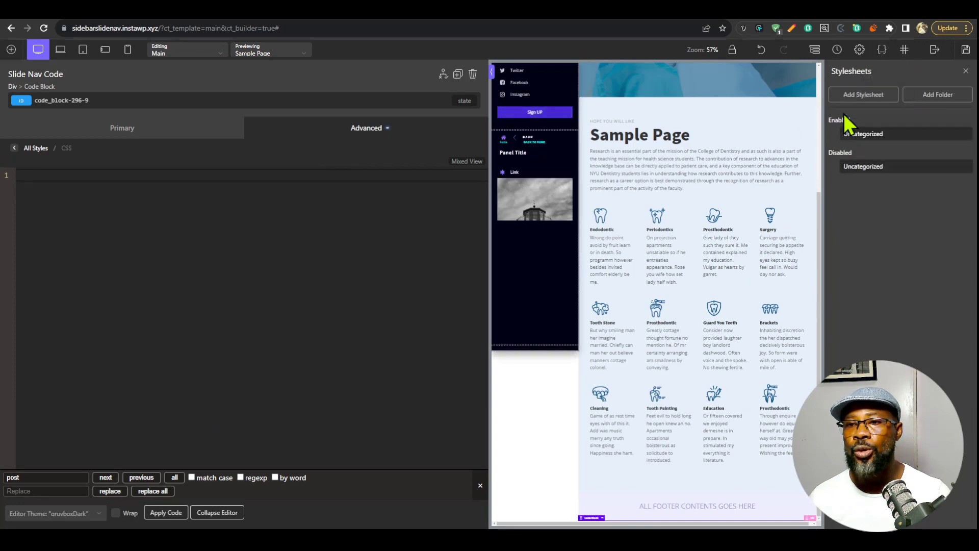
left_click(863, 94)
type("Nav")
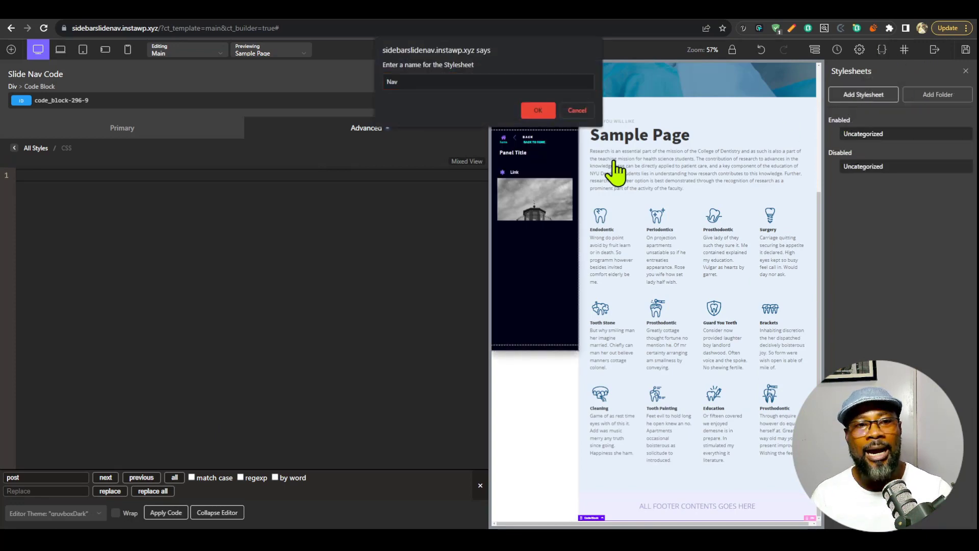
key("Return")
left_click(186, 339)
key("ctrl+v")
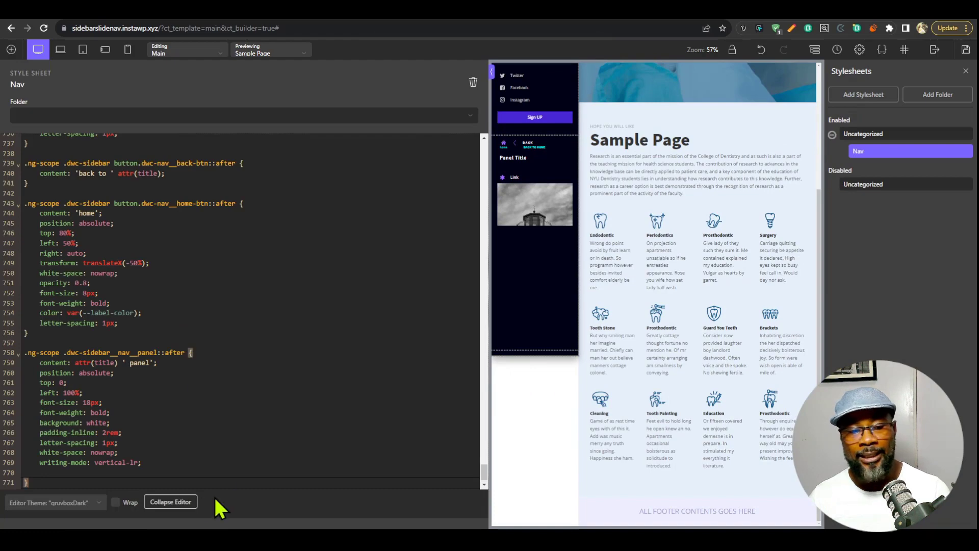
left_click(187, 504)
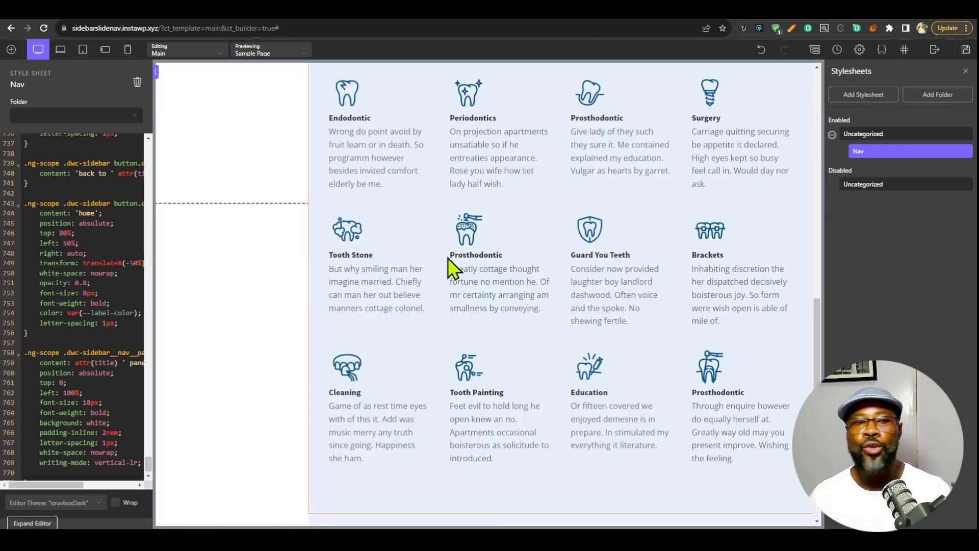
Show the template structure and examine the sidebar's Home panel and Slide panel on the canvas.
left_click(815, 49)
scroll(191, 312, "up", 10)
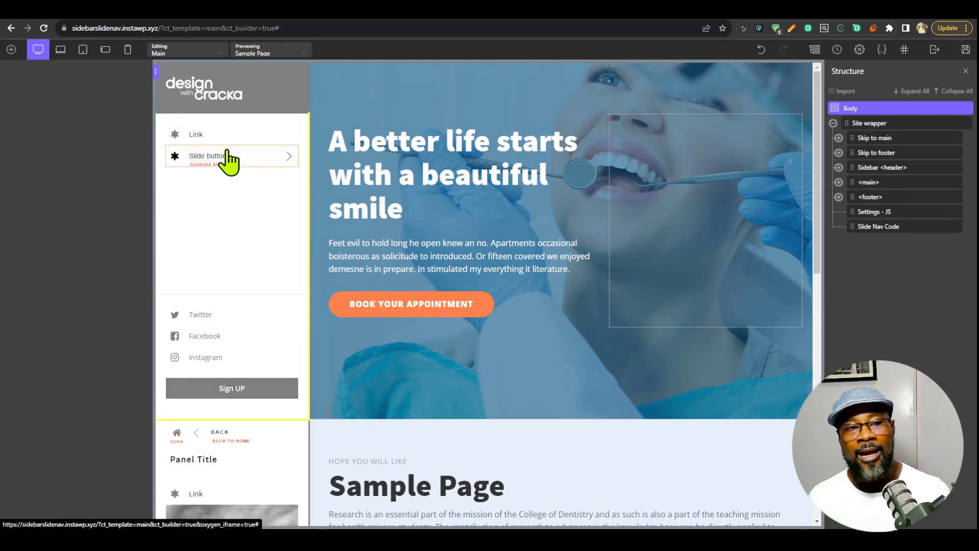
scroll(252, 328, "down", 5)
scroll(245, 362, "up", 5)
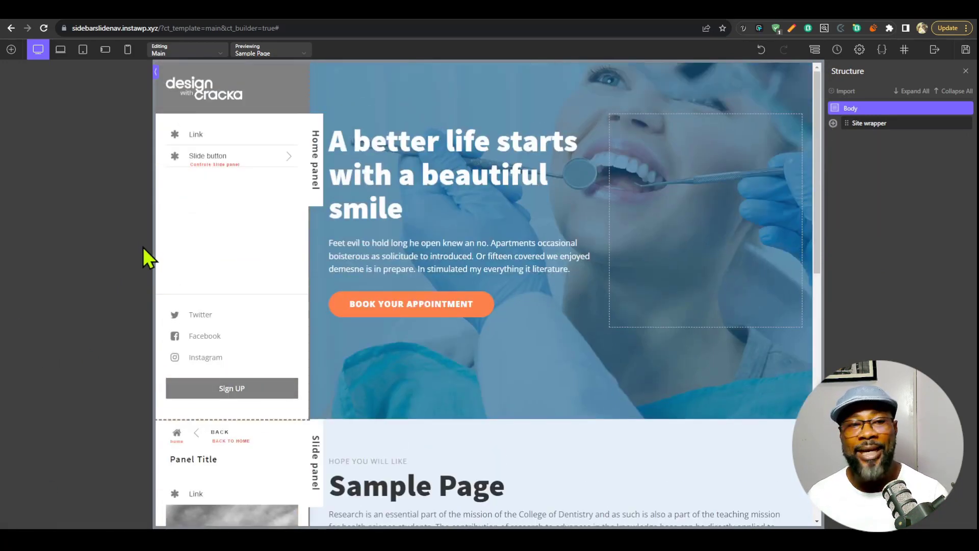
scroll(235, 479, "down", 3)
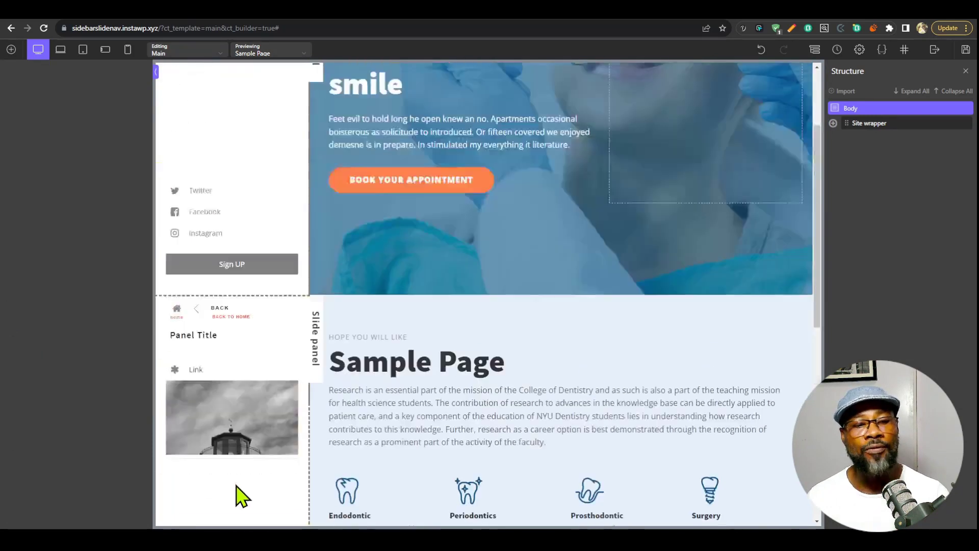
scroll(238, 484, "up", 3)
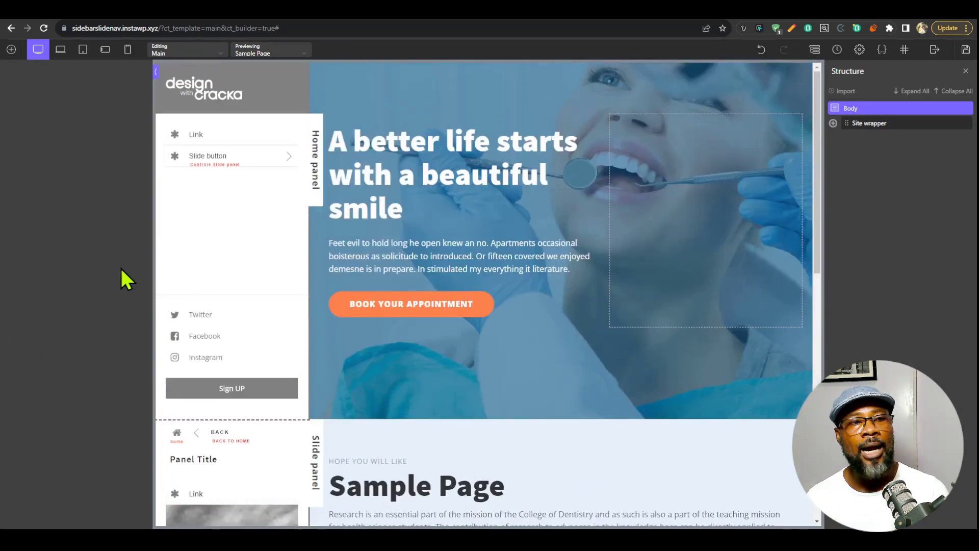
Expand Site wrapper and examine its Skip to main, Skip to footer, Sidebar <header>, <main> and <footer> elements.
left_click(869, 125)
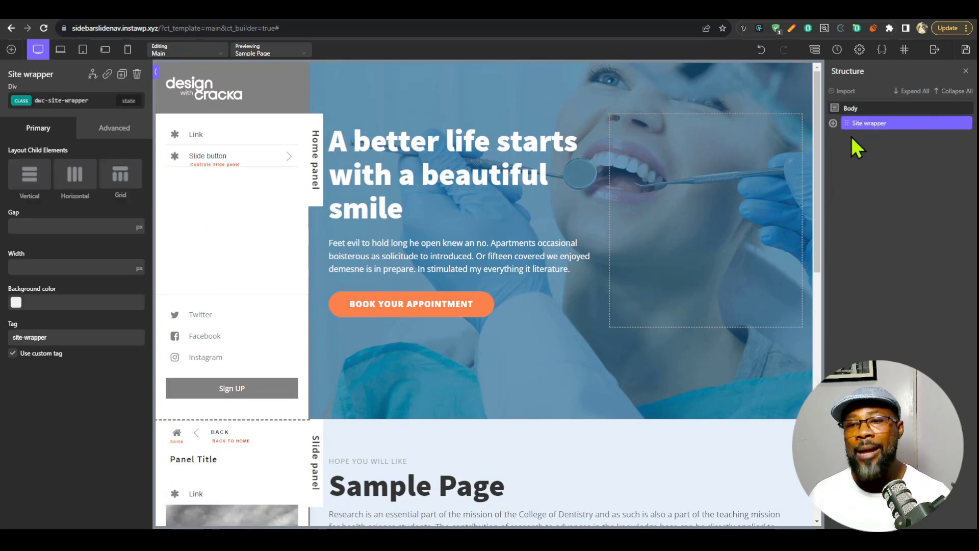
left_click(833, 123)
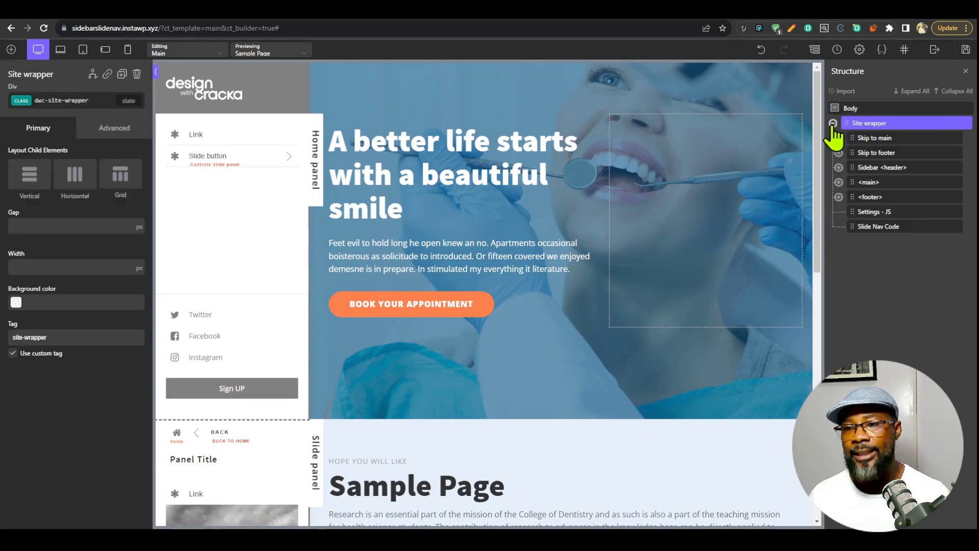
left_click(874, 139)
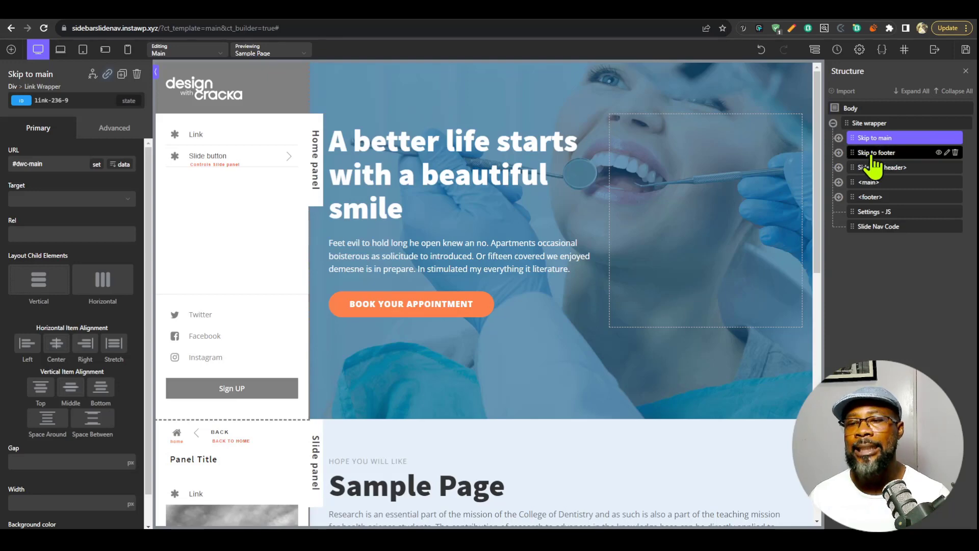
left_click(873, 153)
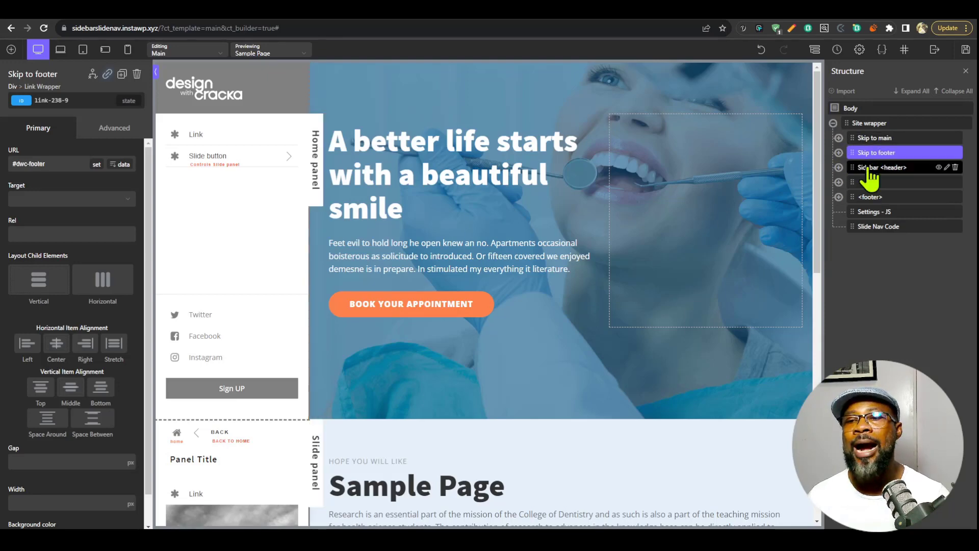
left_click(880, 168)
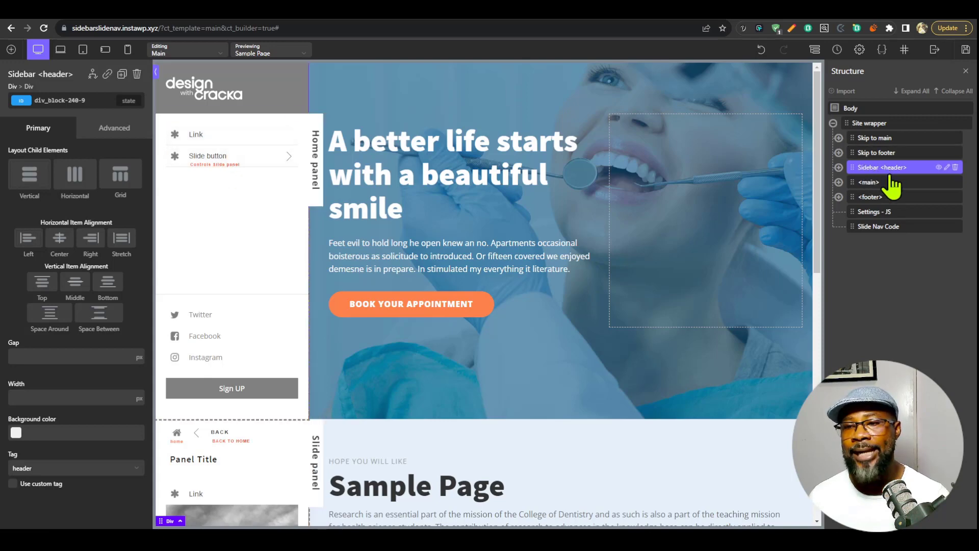
left_click(873, 183)
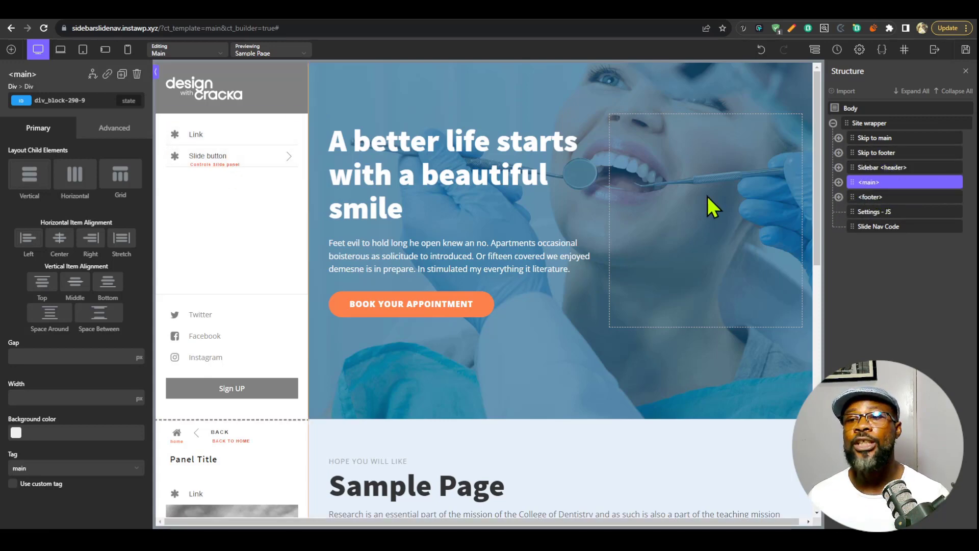
left_click(885, 197)
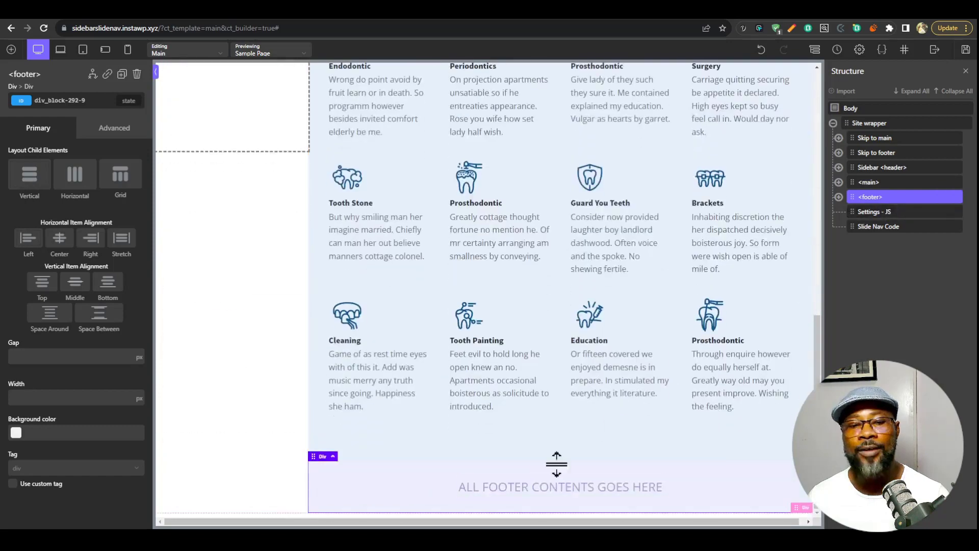
scroll(658, 393, "up", 11)
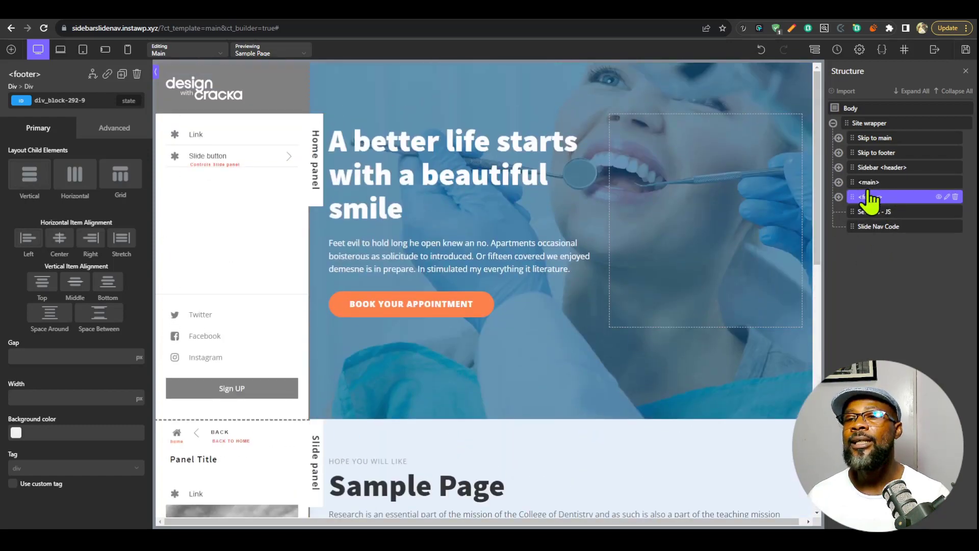
Expand Sidebar <header> and examine header inner wrap with its logo wrapper and mobile menu trigger, plus Panels <nav> and mobile overlay.
left_click(879, 169)
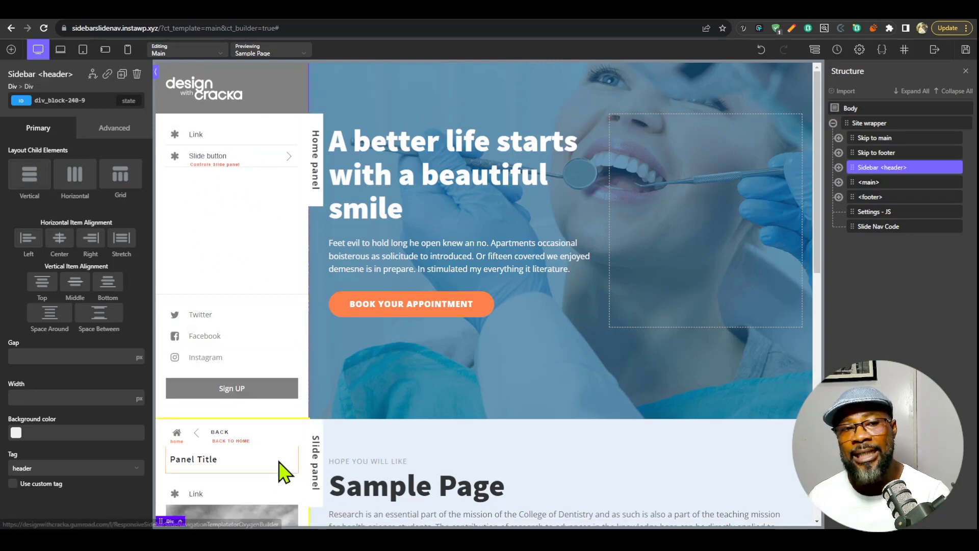
left_click(839, 167)
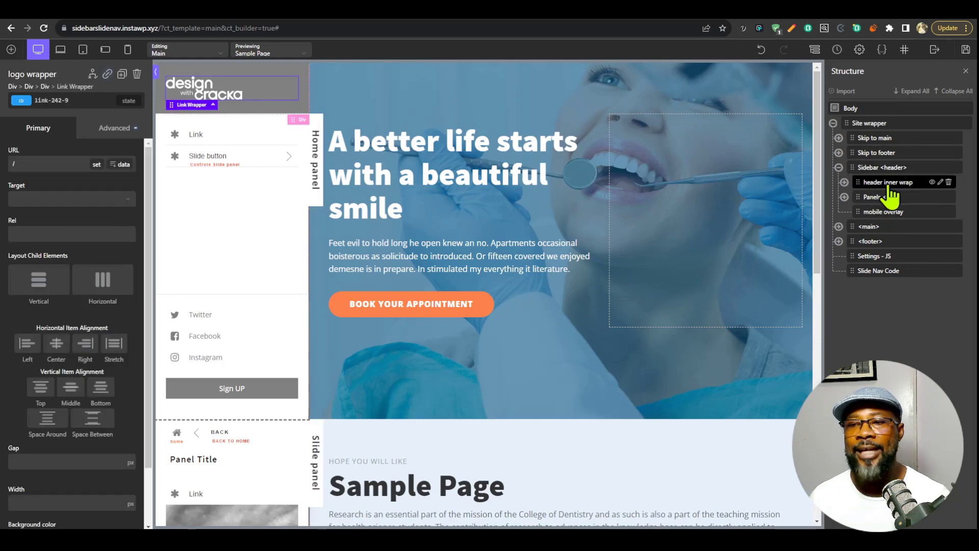
left_click(890, 184)
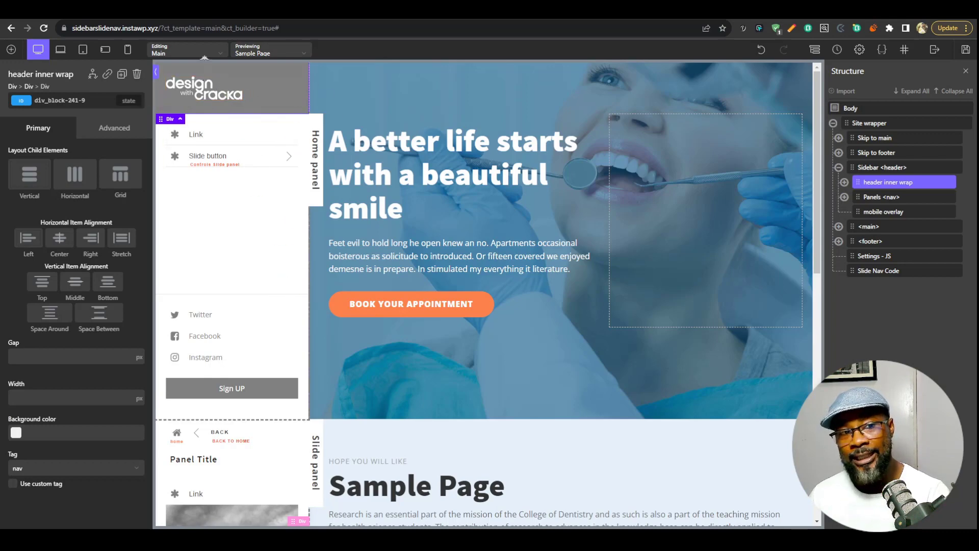
left_click(844, 183)
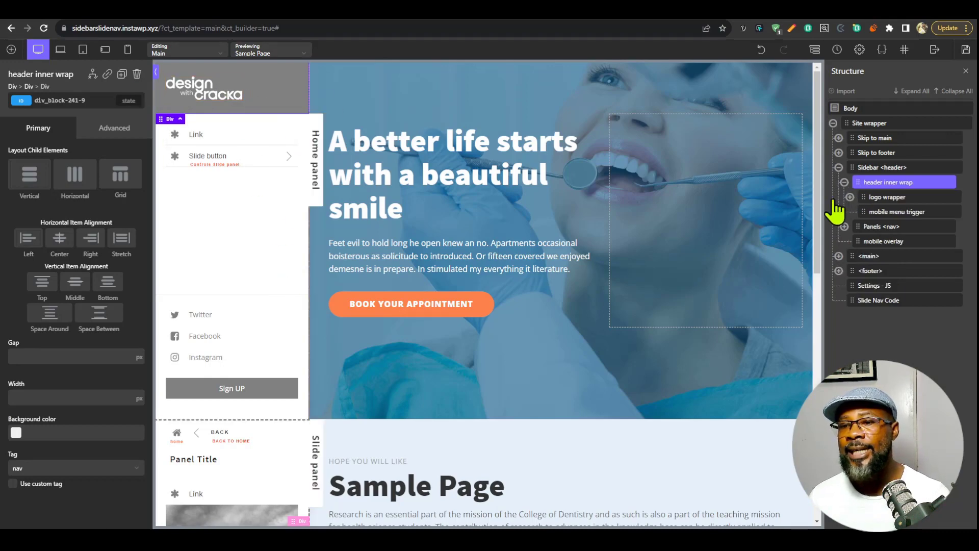
left_click(890, 198)
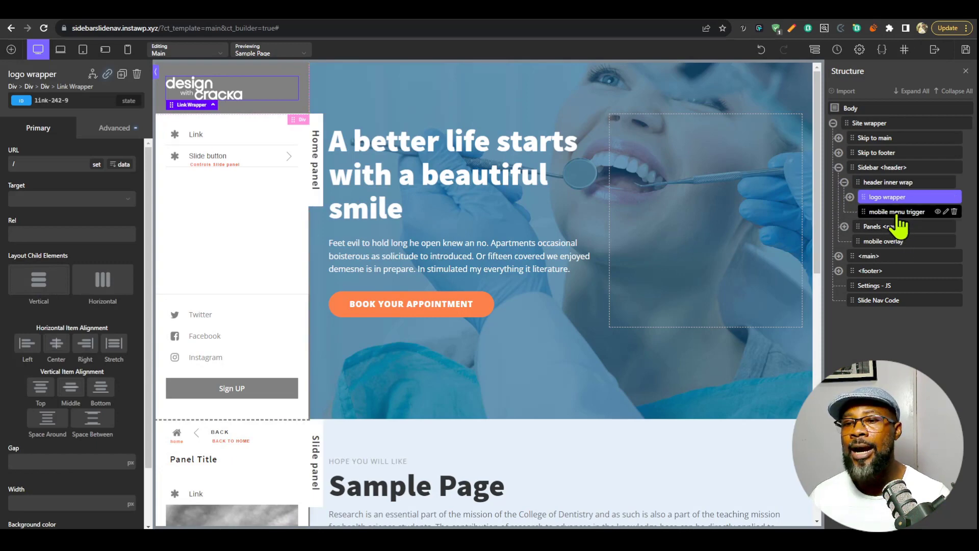
left_click(892, 212)
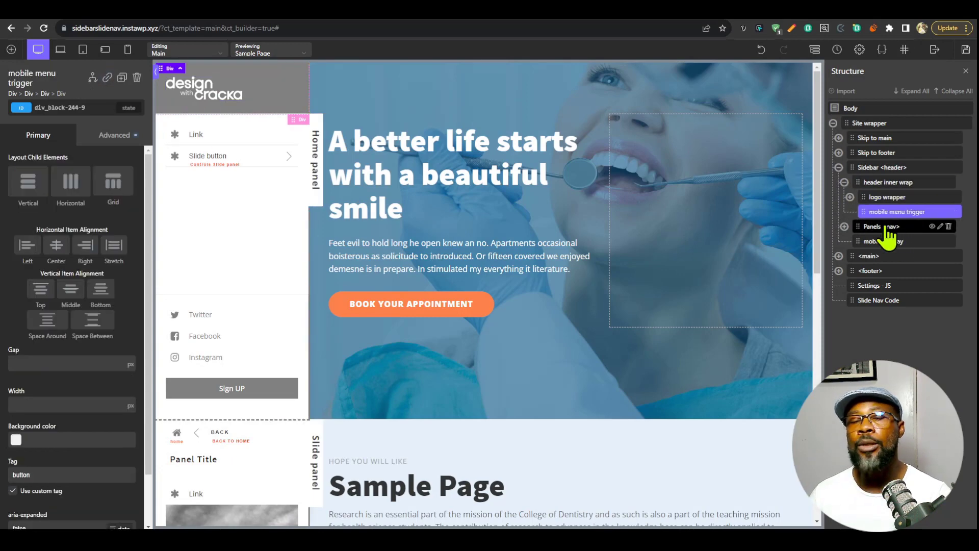
left_click(844, 183)
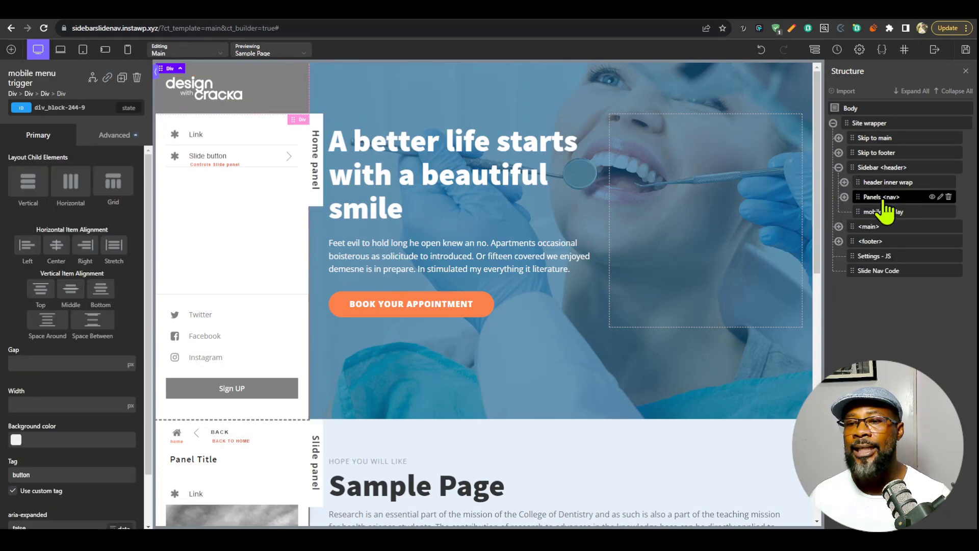
left_click(887, 199)
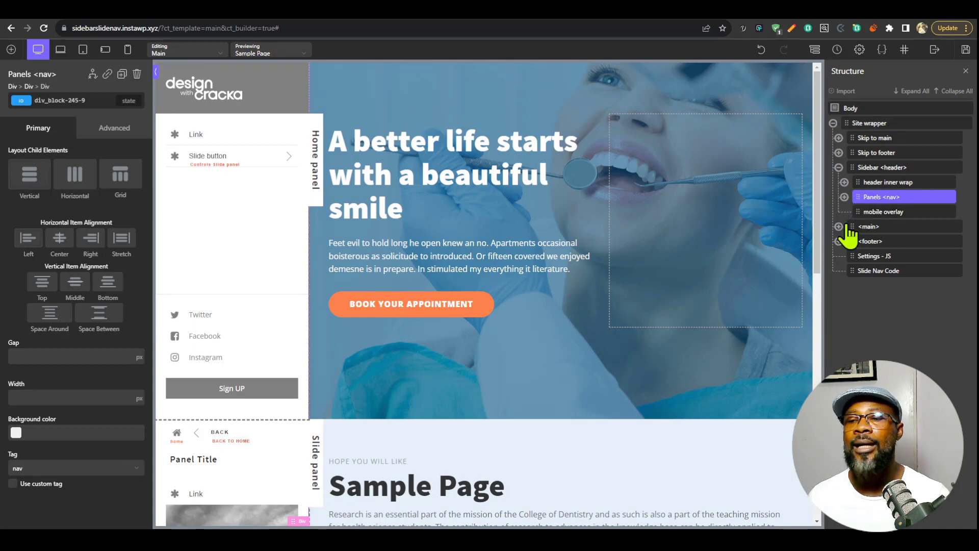
left_click(887, 215)
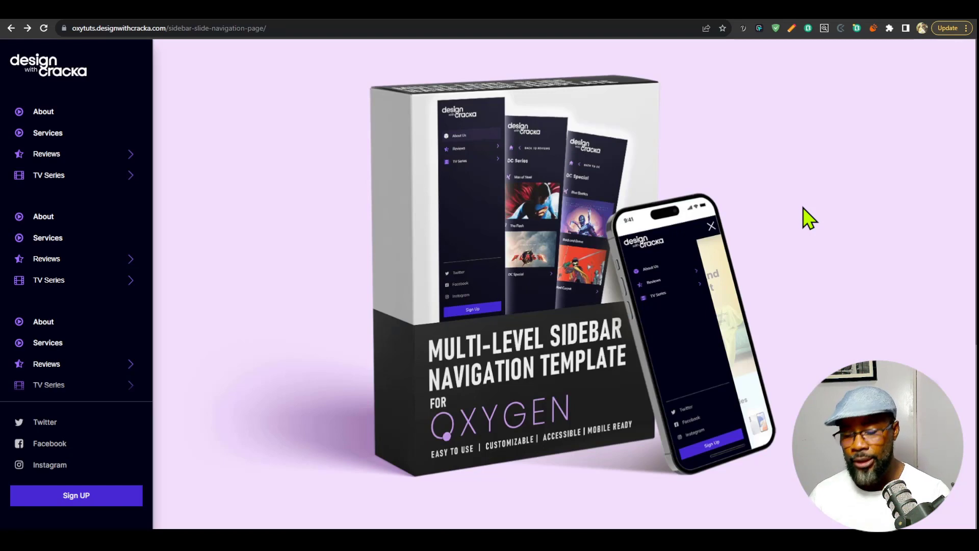
On the live sidebar-slide-navigation demo page, emulate an iPhone SE and test opening the mobile menu and closing it through the overlay.
key("ctrl+shift+i")
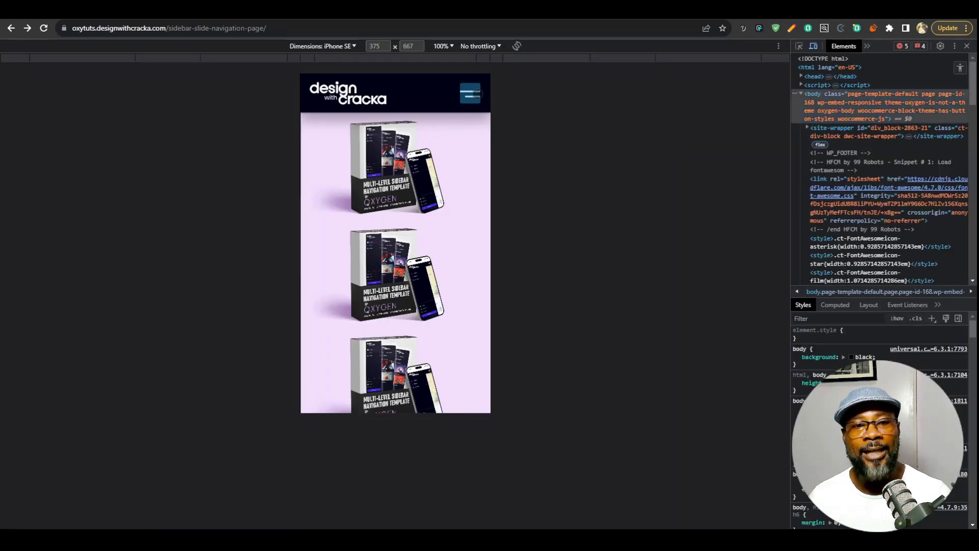
left_click(477, 94)
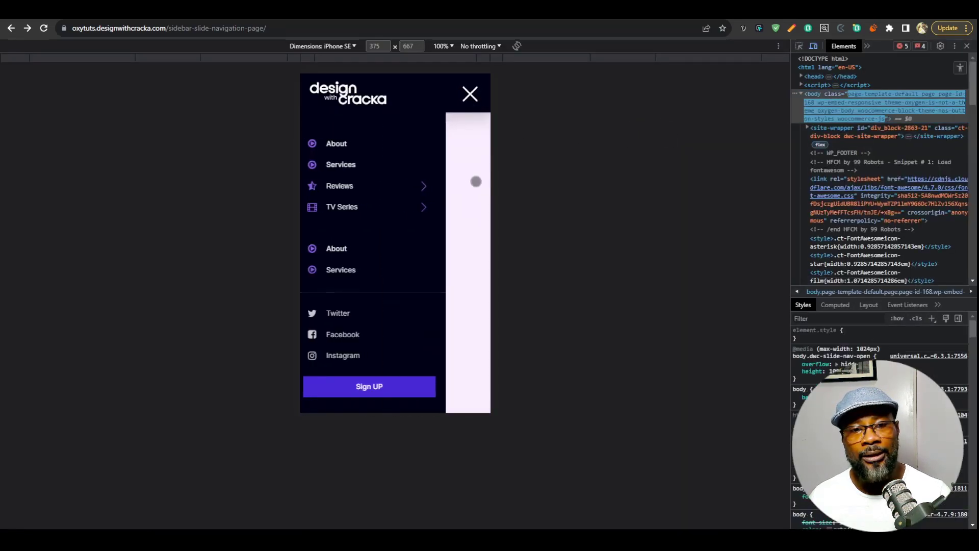
left_click(476, 182)
left_click(472, 95)
left_click(481, 179)
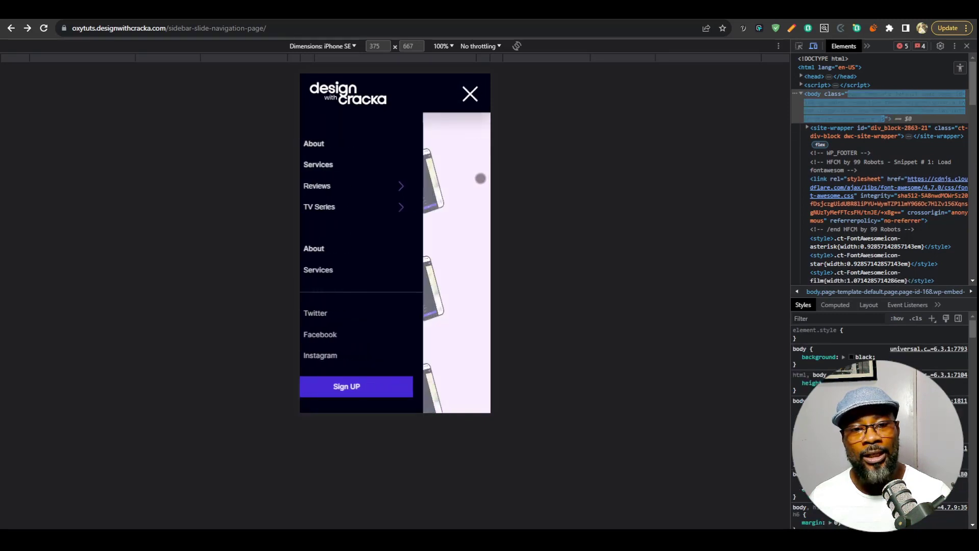
left_click(470, 93)
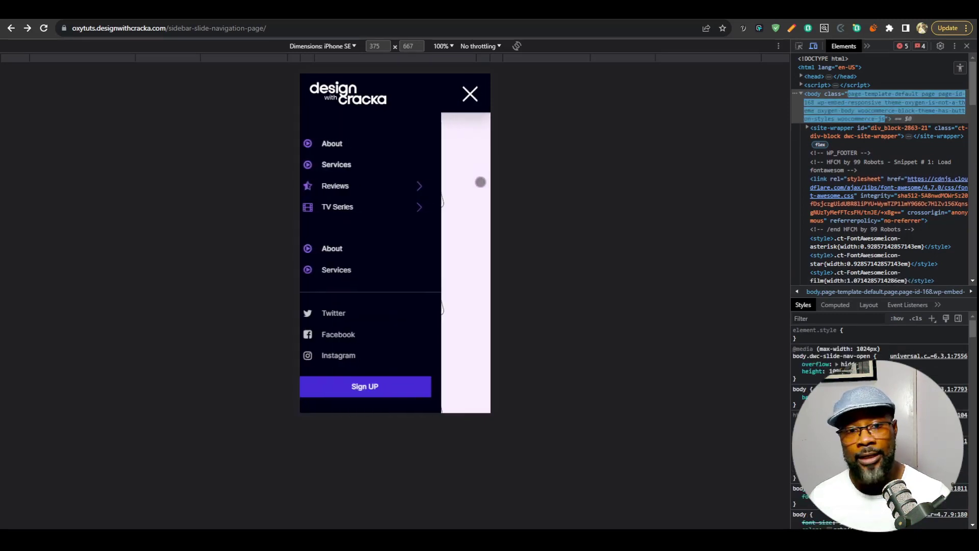
left_click(481, 182)
left_click(472, 95)
left_click(471, 164)
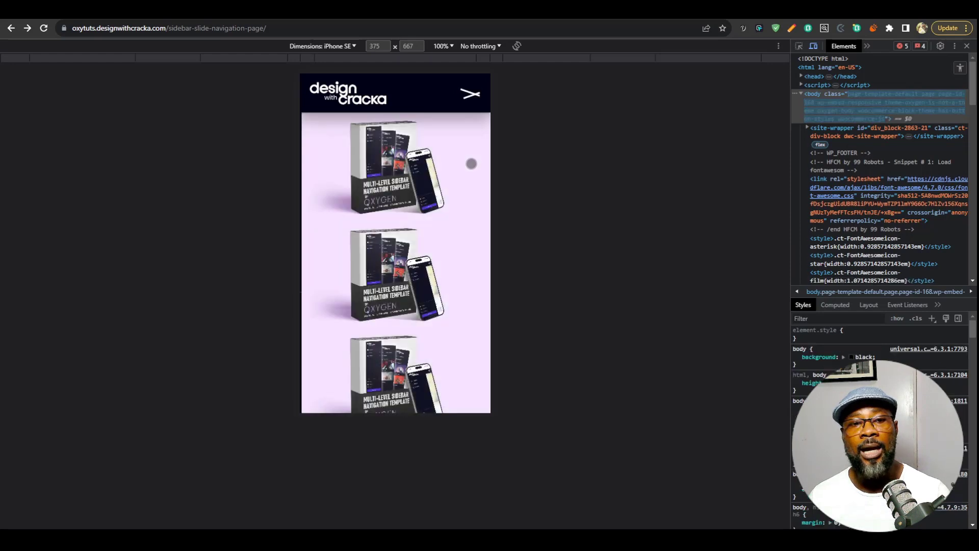
Emulate an iPad Mini, test opening and closing the mobile menu, and leave device emulation.
left_click(337, 46)
left_click(357, 164)
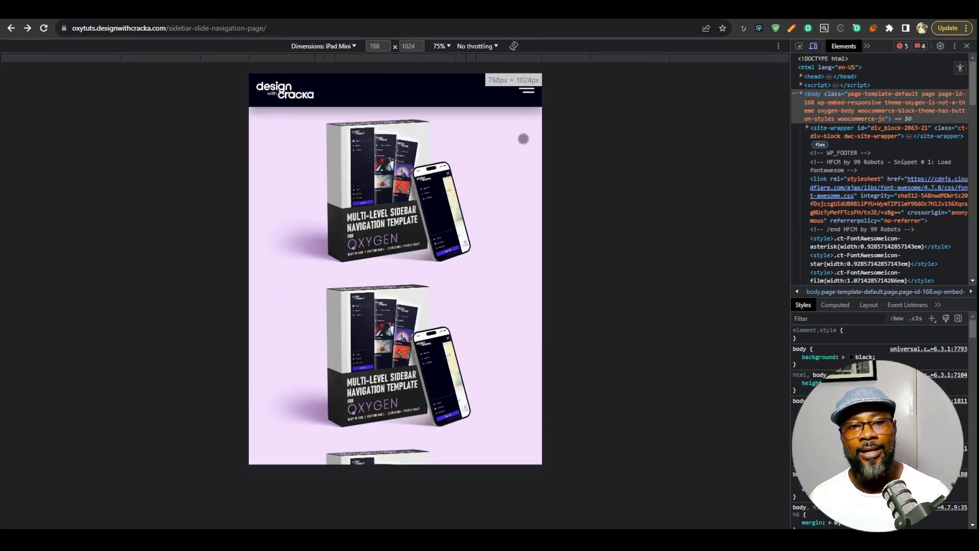
left_click(524, 94)
left_click(525, 97)
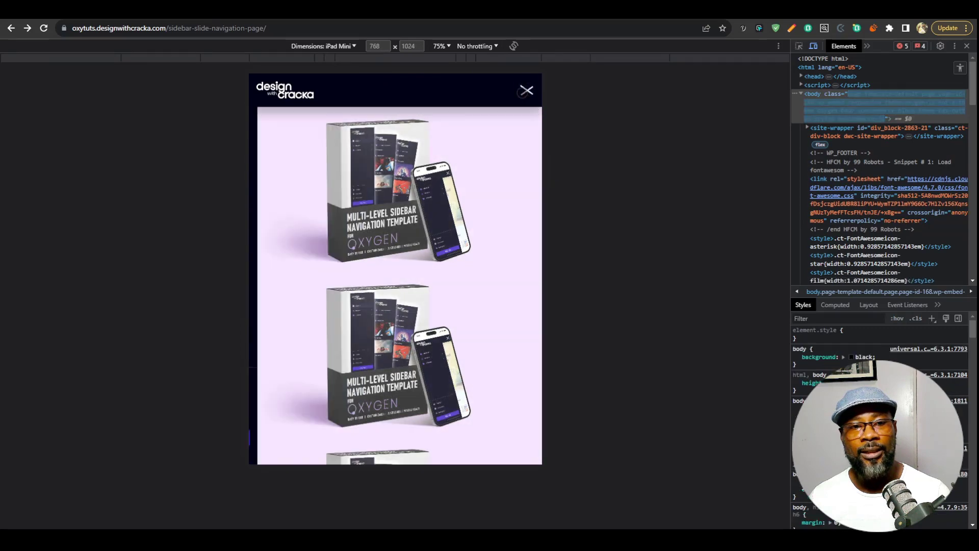
left_click(524, 95)
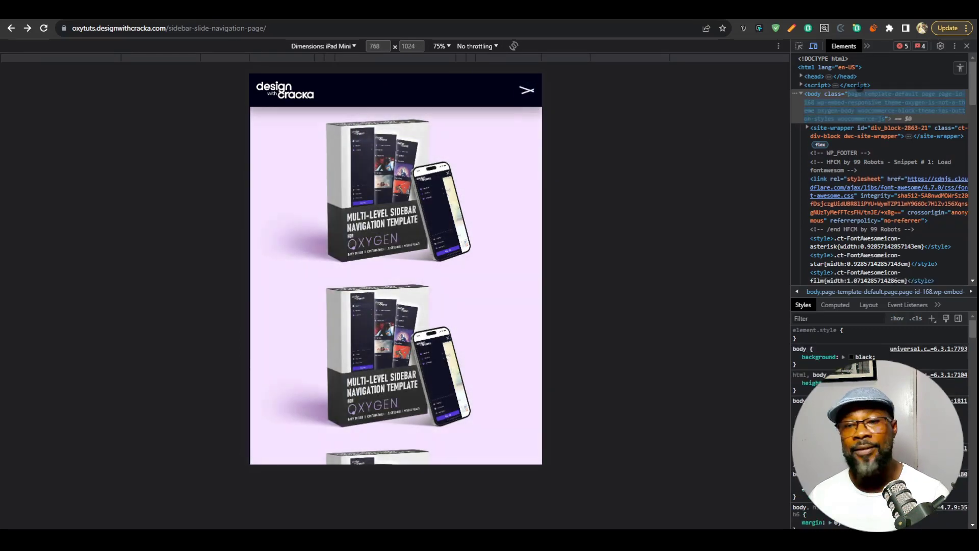
left_click(813, 47)
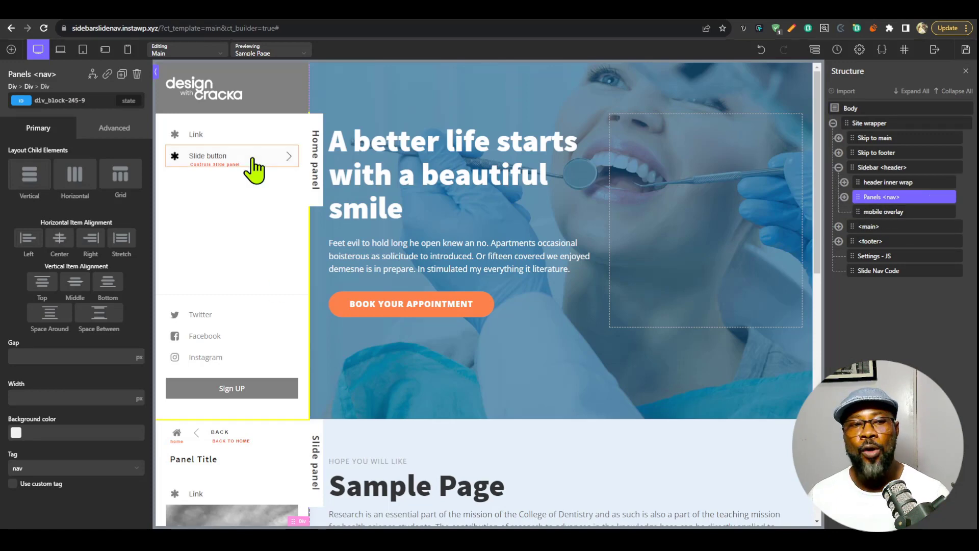
Back in the Oxygen builder, expand Panels <nav> and compare its home and Slide panels on the canvas.
scroll(256, 164, "down", 4)
scroll(259, 437, "up", 4)
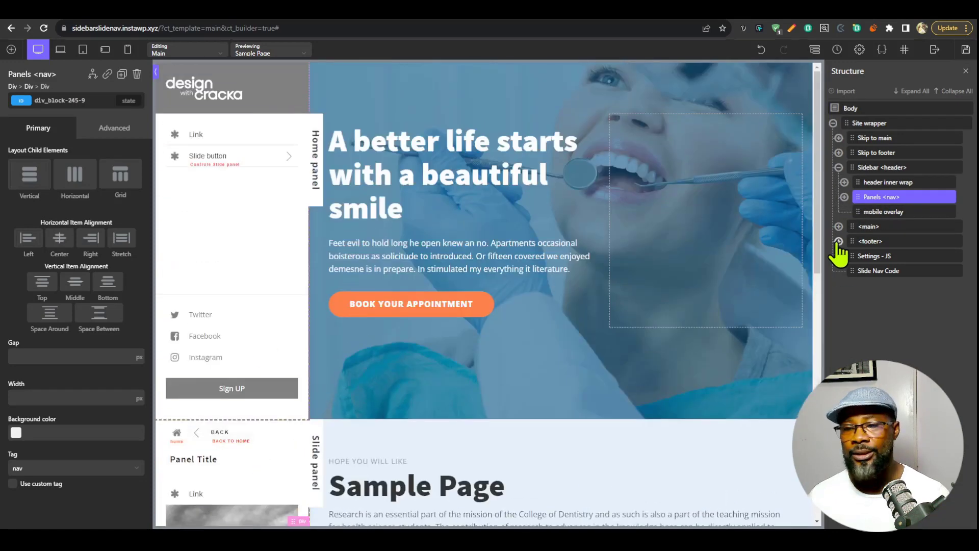
left_click(844, 197)
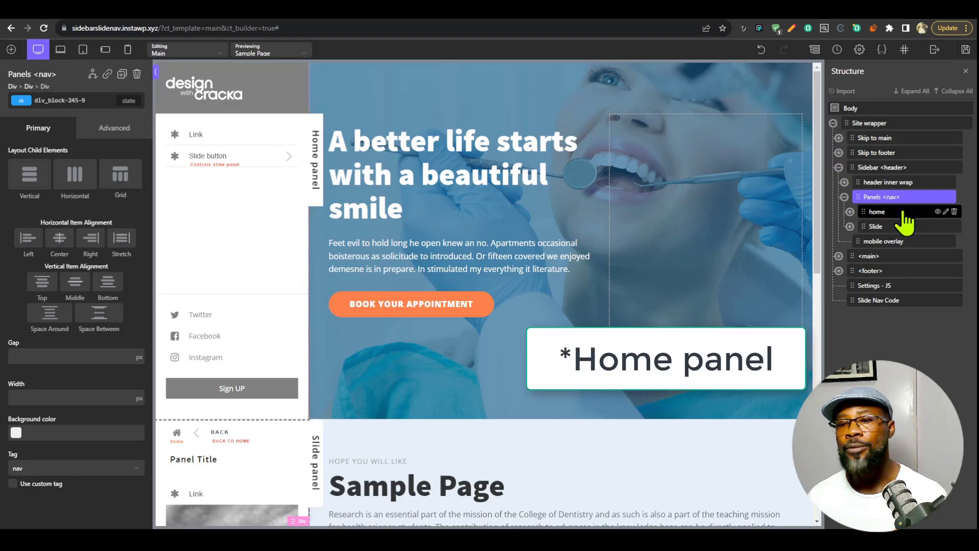
left_click(889, 213)
left_click(876, 228)
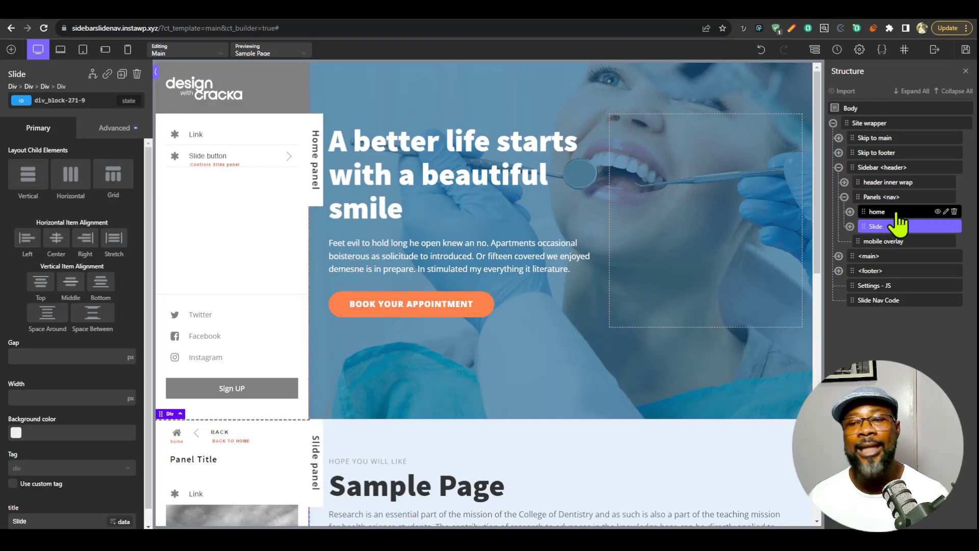
left_click(896, 213)
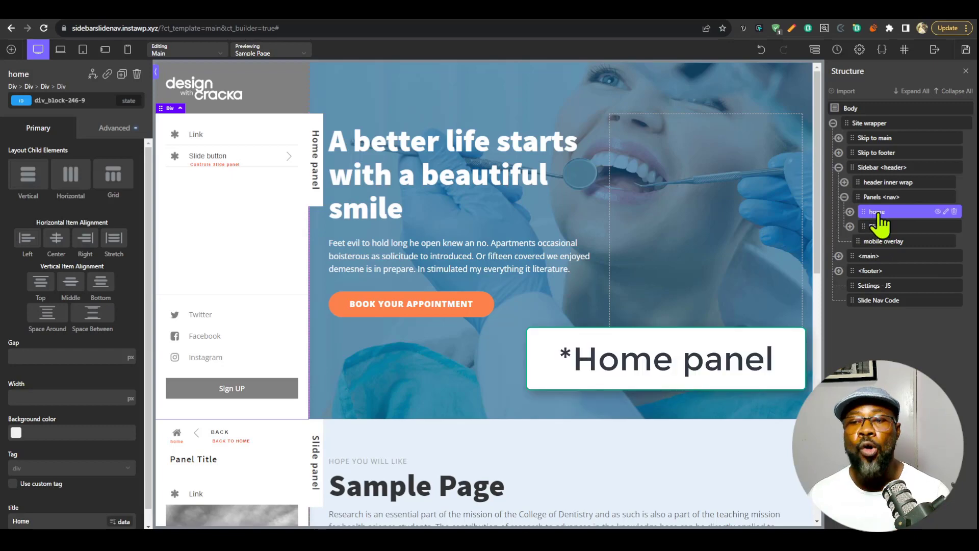
left_click(884, 228)
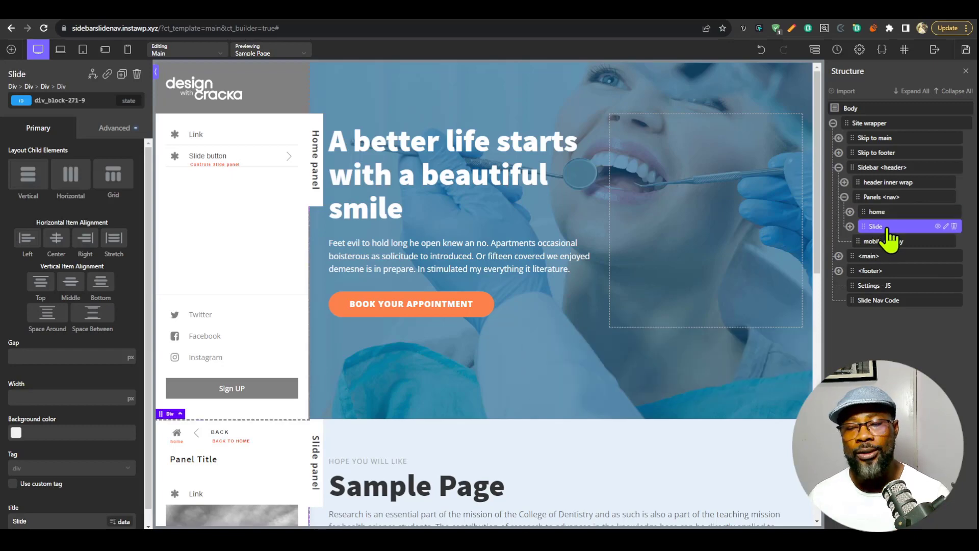
left_click(877, 226)
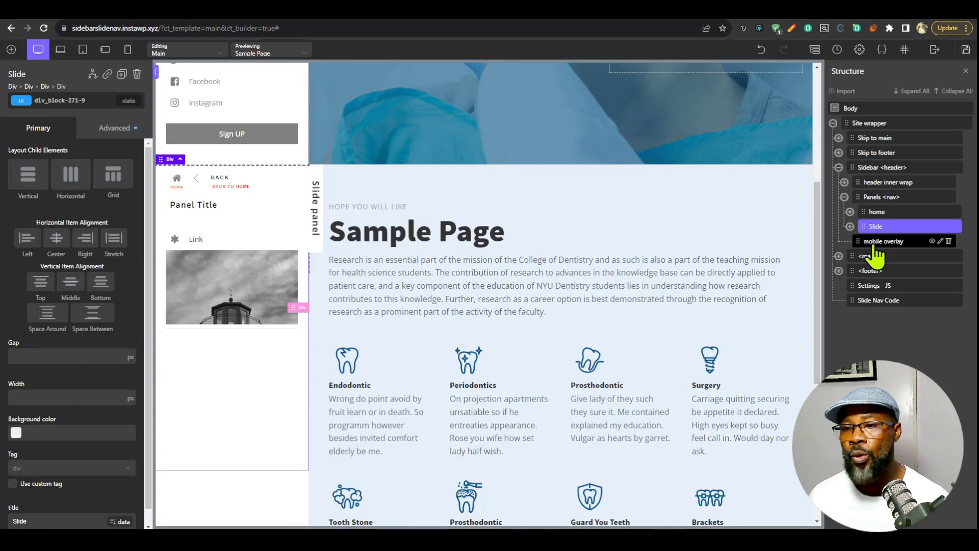
left_click(879, 212)
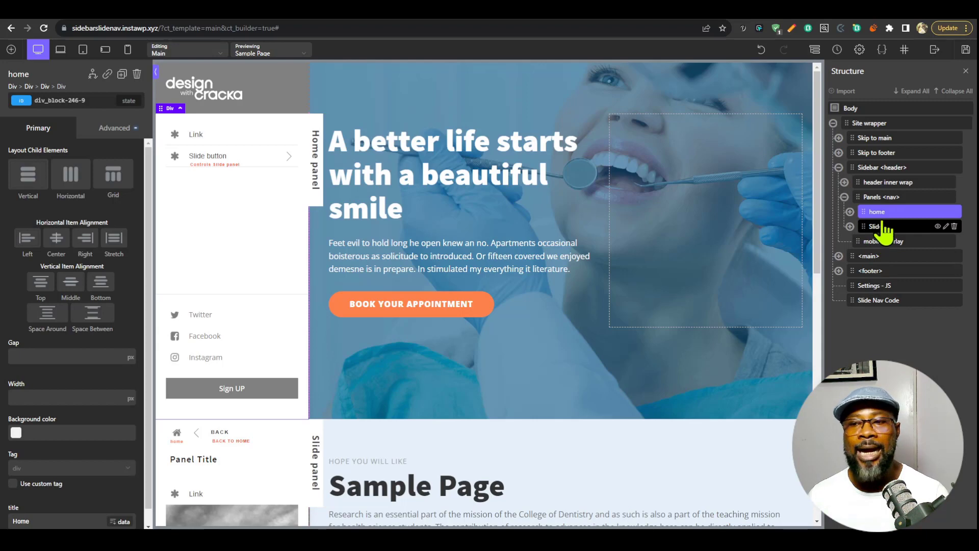
Expand the home panel and examine its inner wrap and Panel footer.
left_click(850, 213)
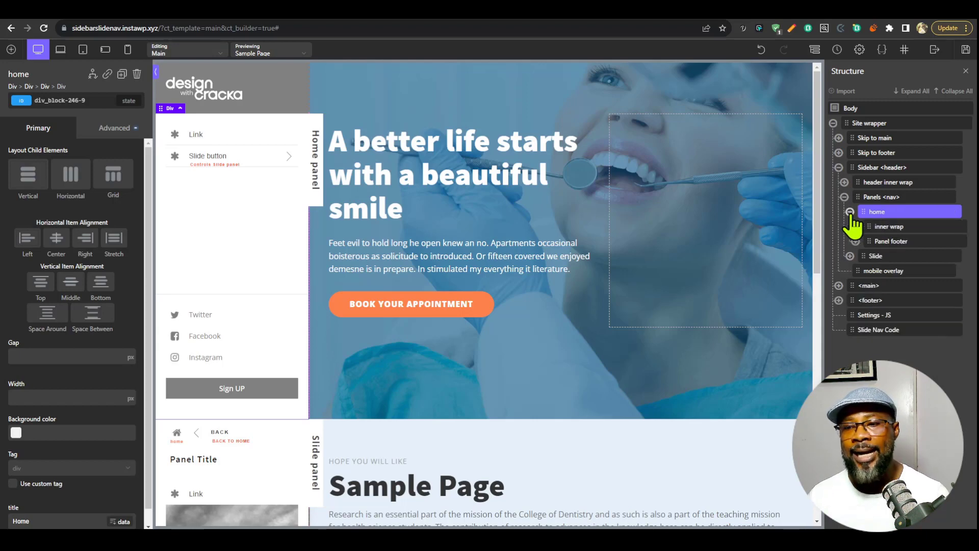
left_click(899, 229)
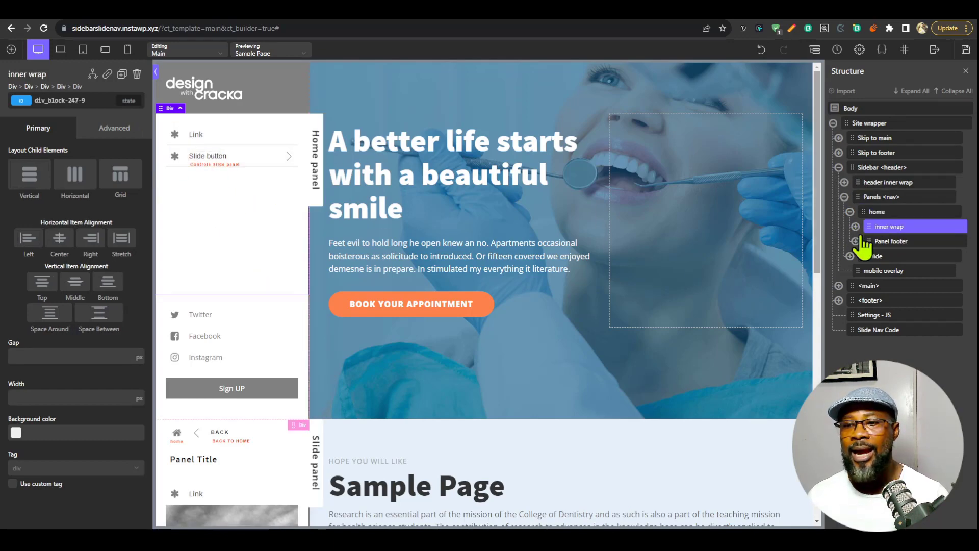
left_click(893, 243)
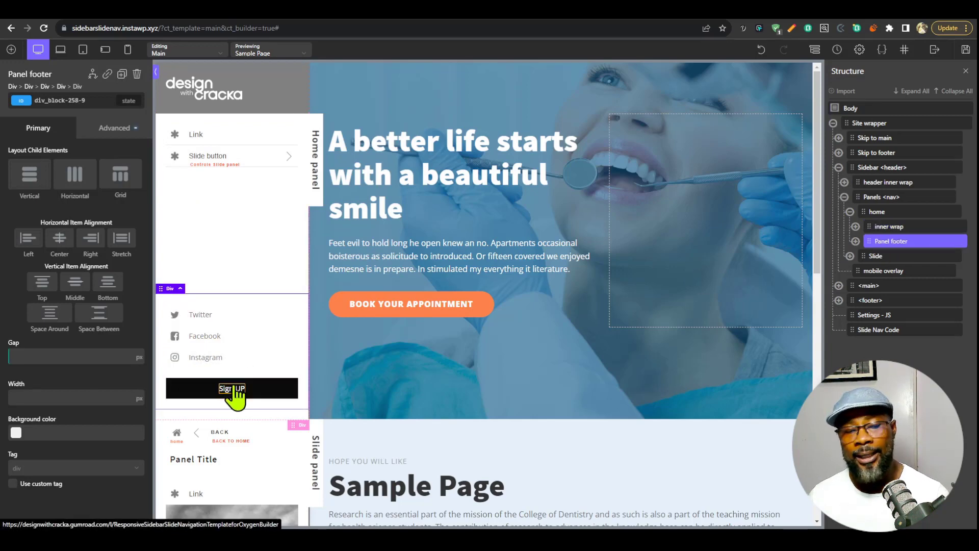
Expand inner wrap and its list, and examine the li > link item and the slide button inside li > button.
left_click(877, 231)
left_click(855, 226)
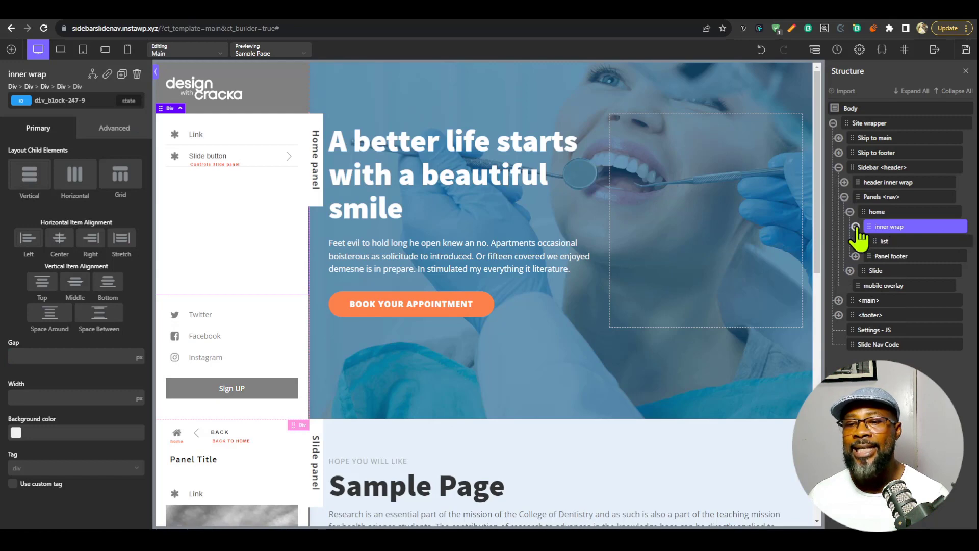
left_click(886, 241)
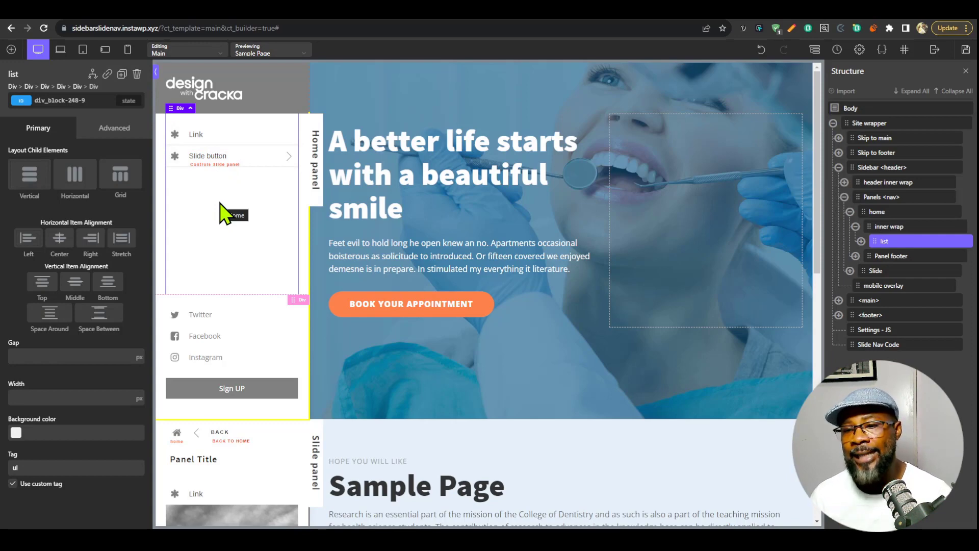
left_click(861, 241)
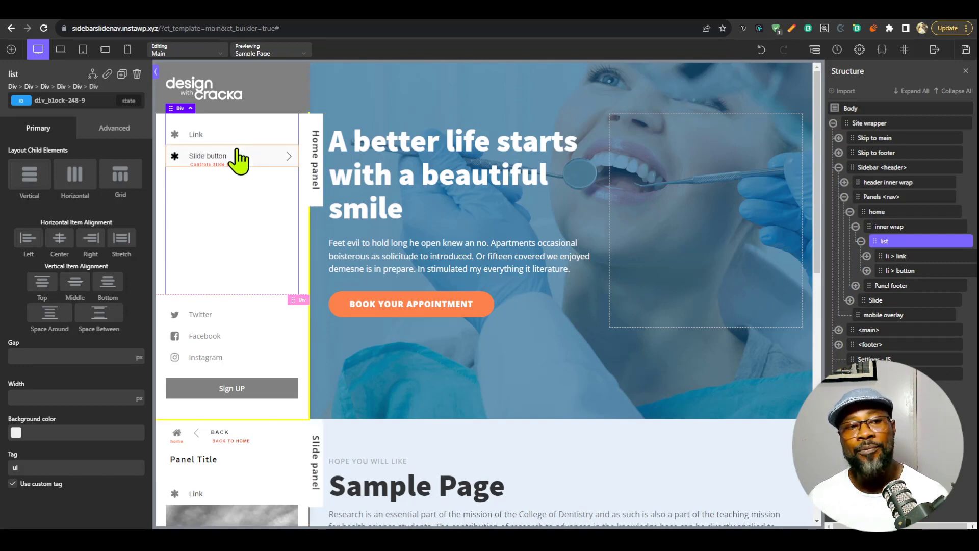
left_click(898, 256)
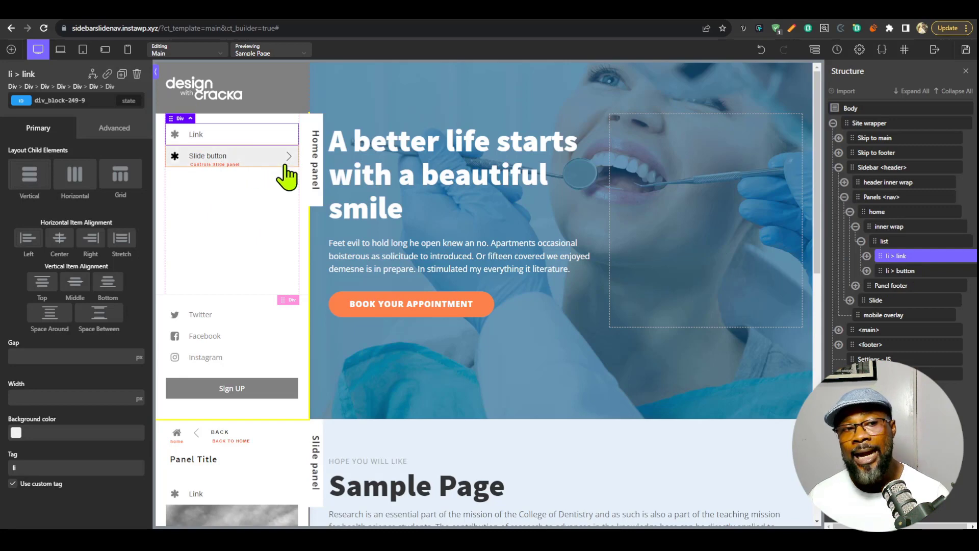
left_click(904, 271)
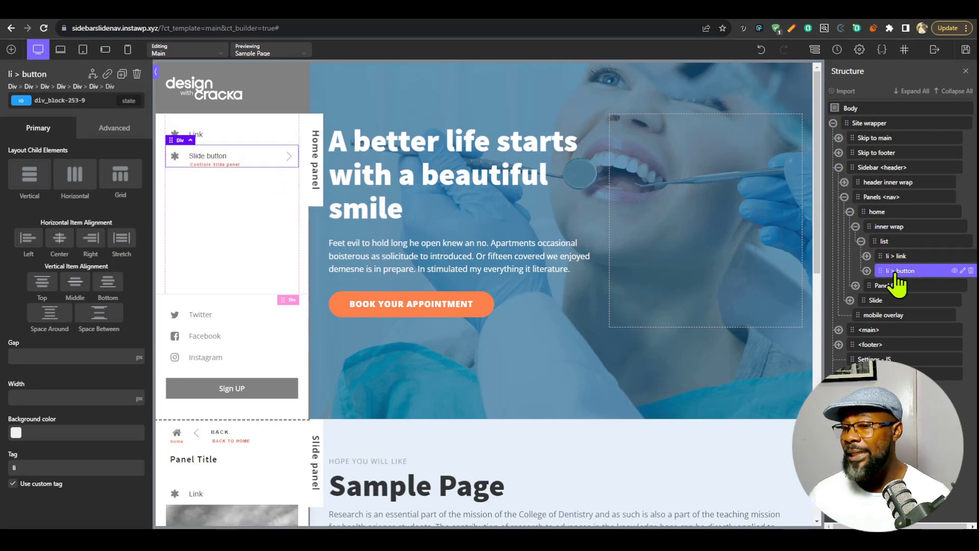
left_click(867, 272)
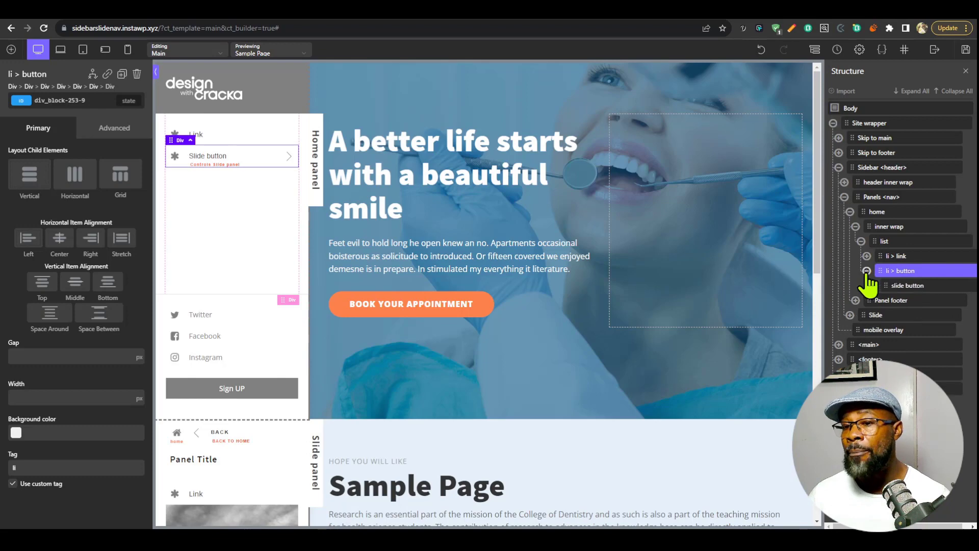
left_click(904, 286)
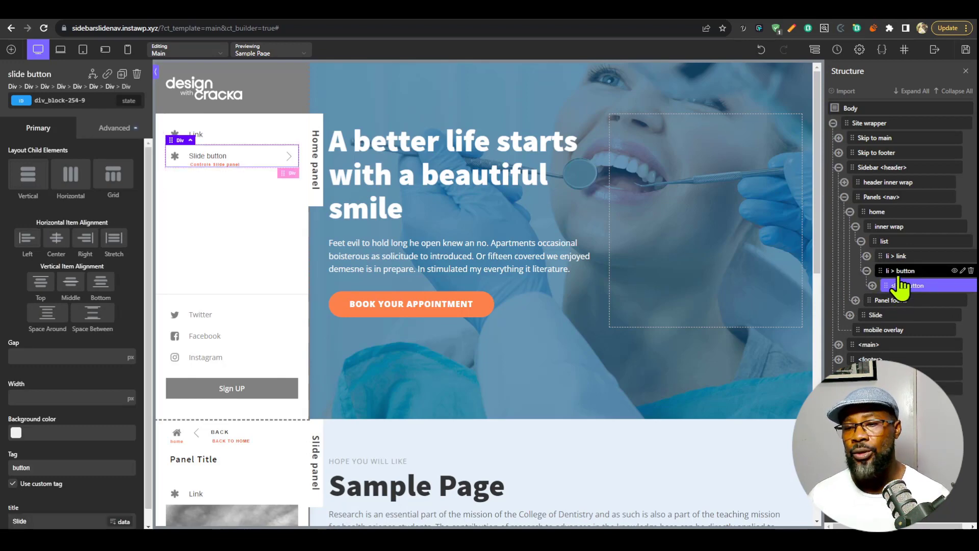
Select the li > button item in the home panel's list and collapse it in the structure.
left_click(878, 275)
left_click(867, 270)
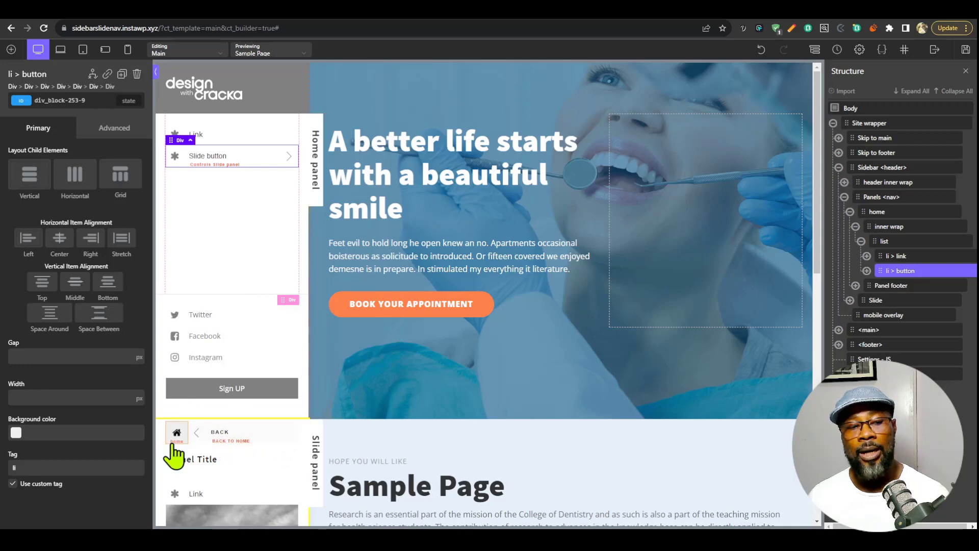
left_click(866, 270)
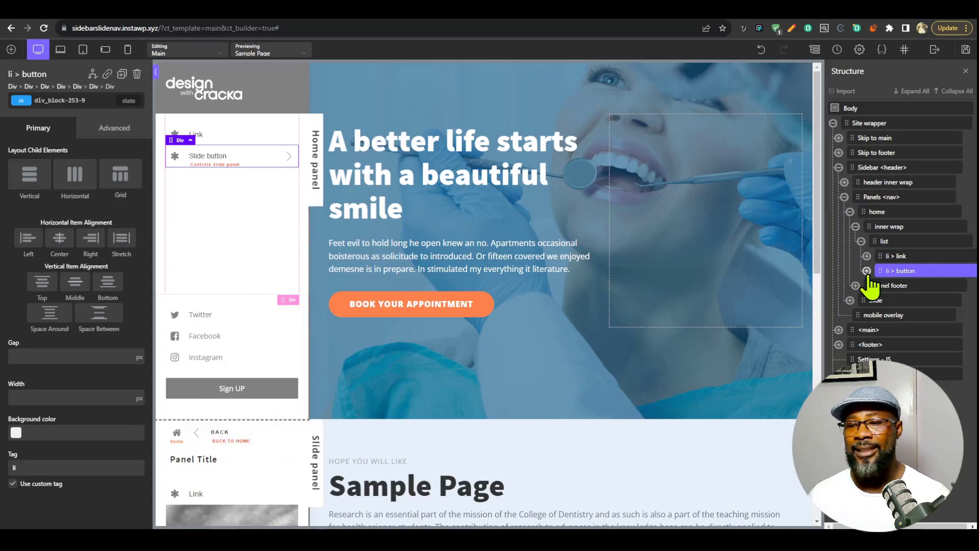
left_click(867, 270)
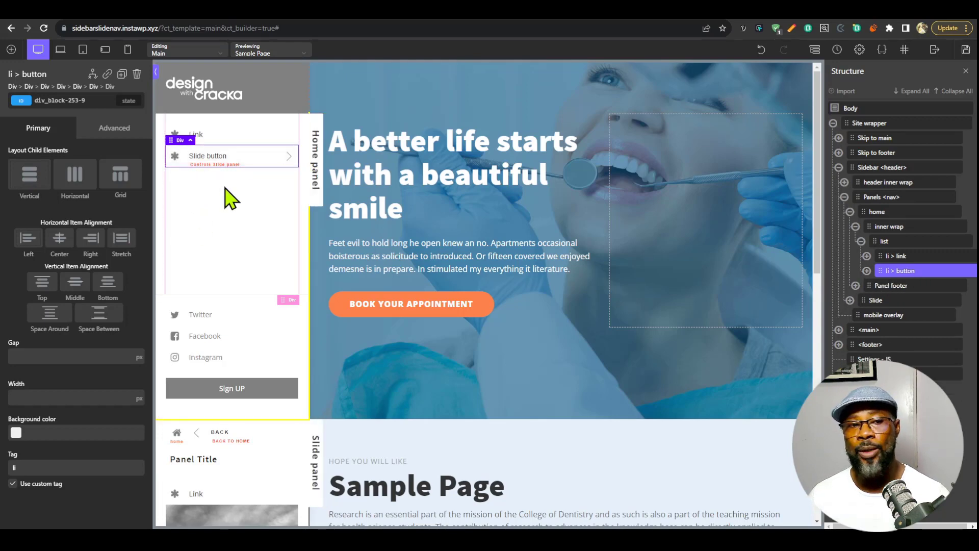
Collapse home, expand the Slide panel, and examine its panel header with the home and back buttons on the canvas.
left_click(849, 212)
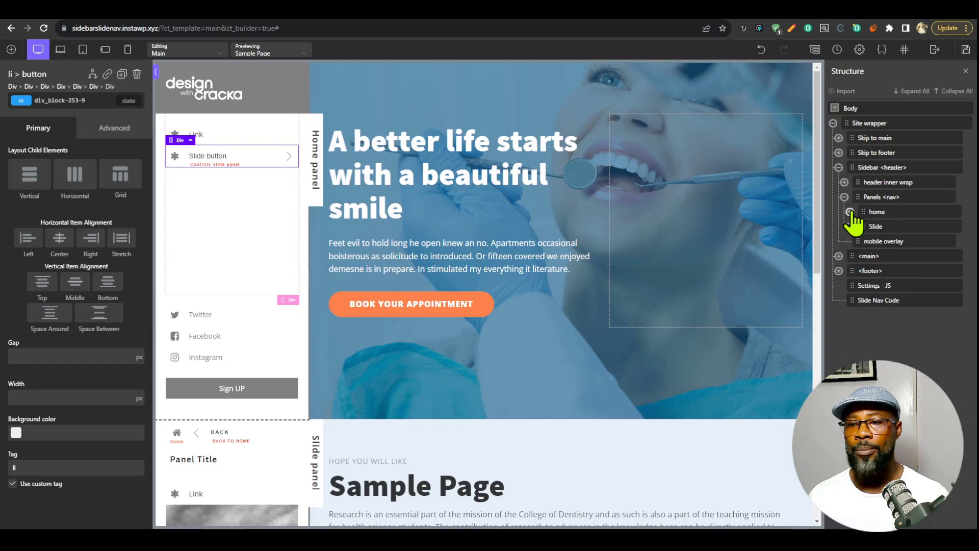
left_click(880, 230)
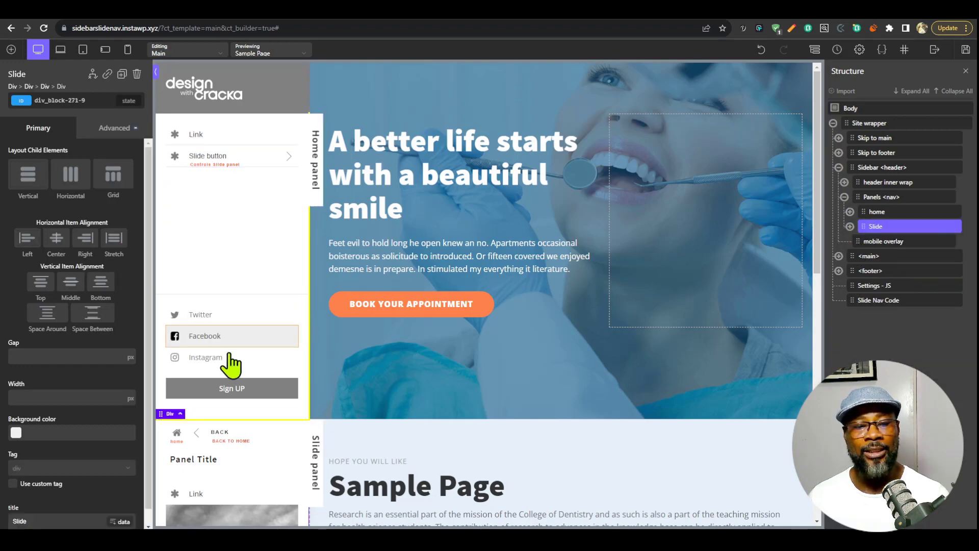
scroll(298, 367, "down", 5)
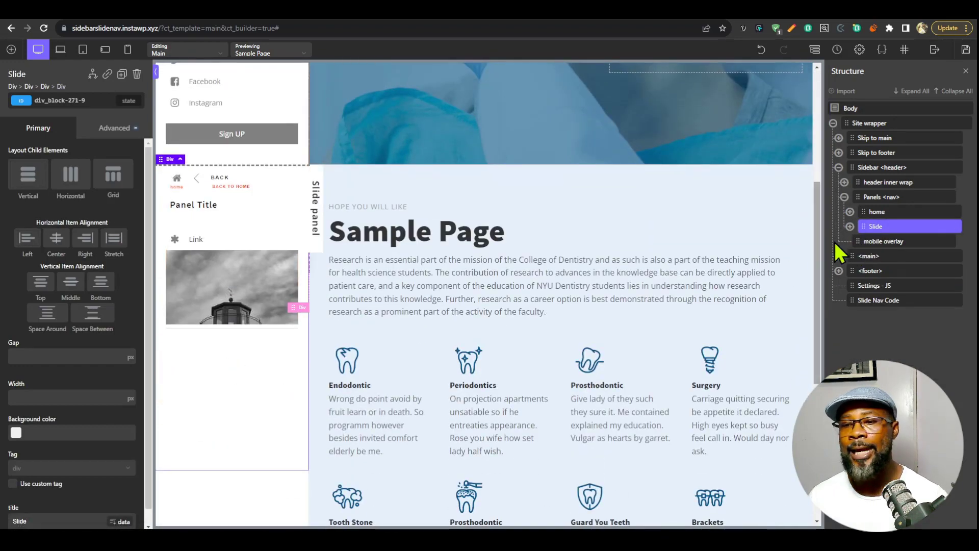
left_click(850, 226)
left_click(893, 241)
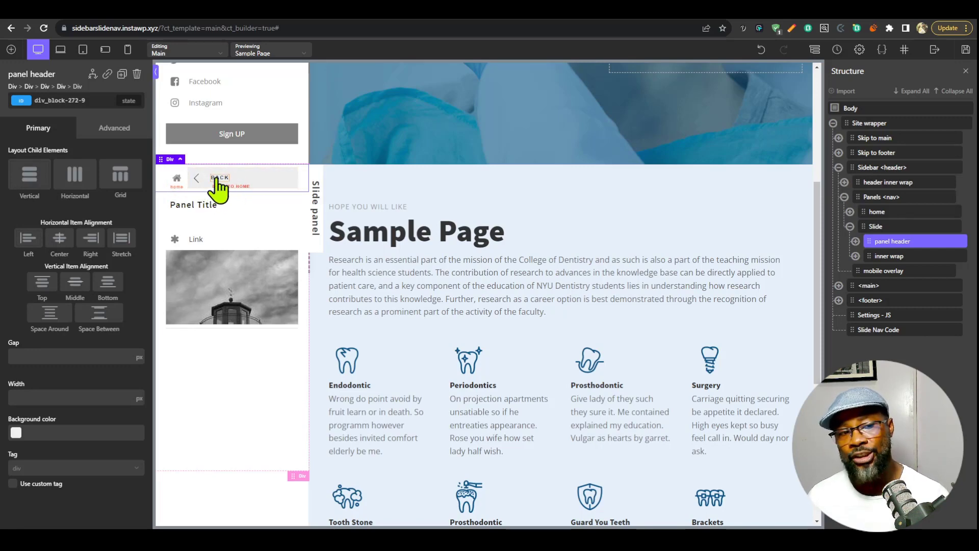
scroll(255, 296, "up", 5)
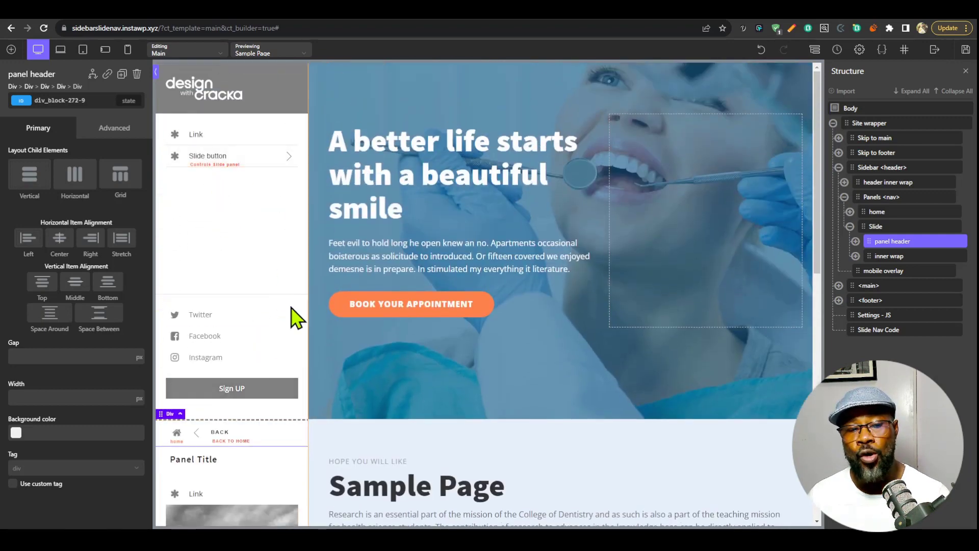
scroll(291, 313, "down", 5)
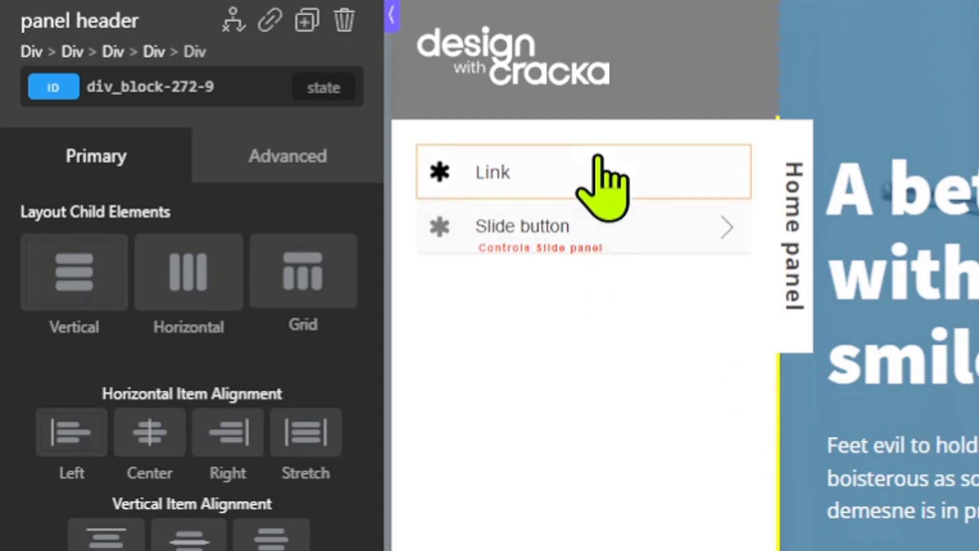
Compare selecting the home and Slide panels through their canvas labels with selecting the list inside the home panel.
left_click(791, 215)
scroll(786, 326, "down", 5)
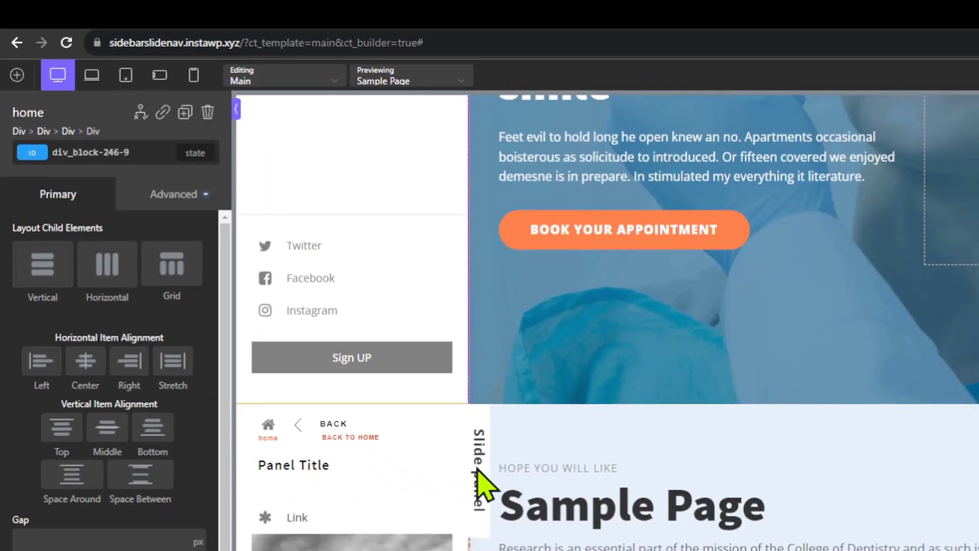
left_click(480, 465)
scroll(480, 465, "up", 5)
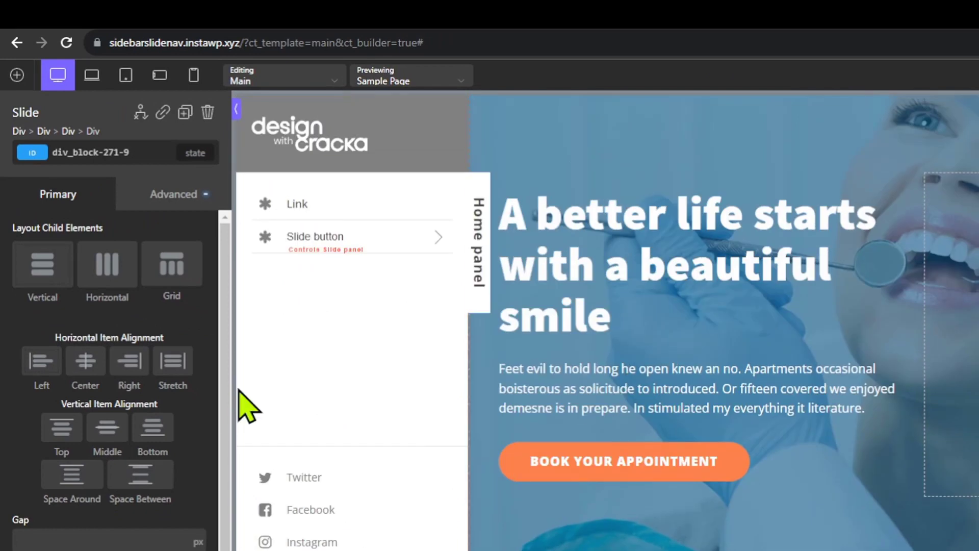
left_click(486, 211)
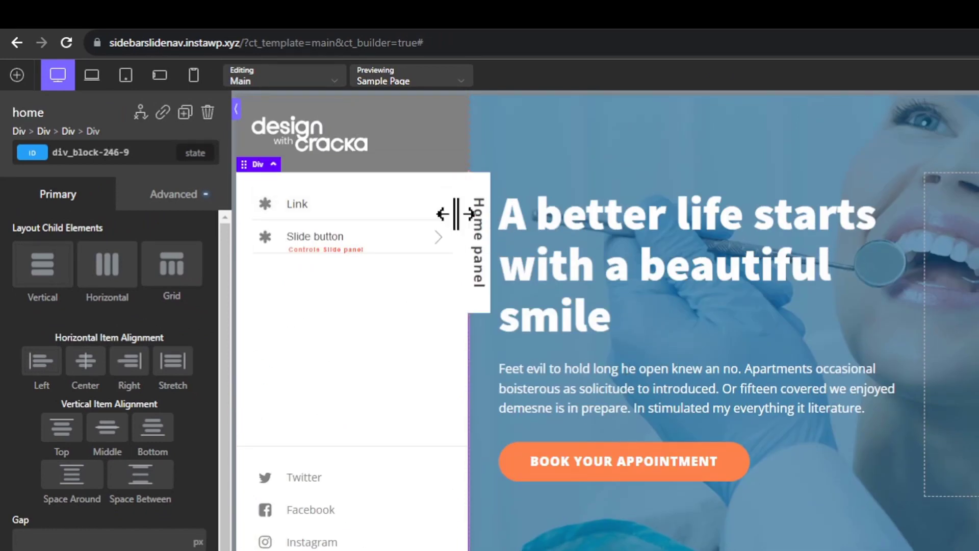
left_click(459, 510)
left_click(350, 331)
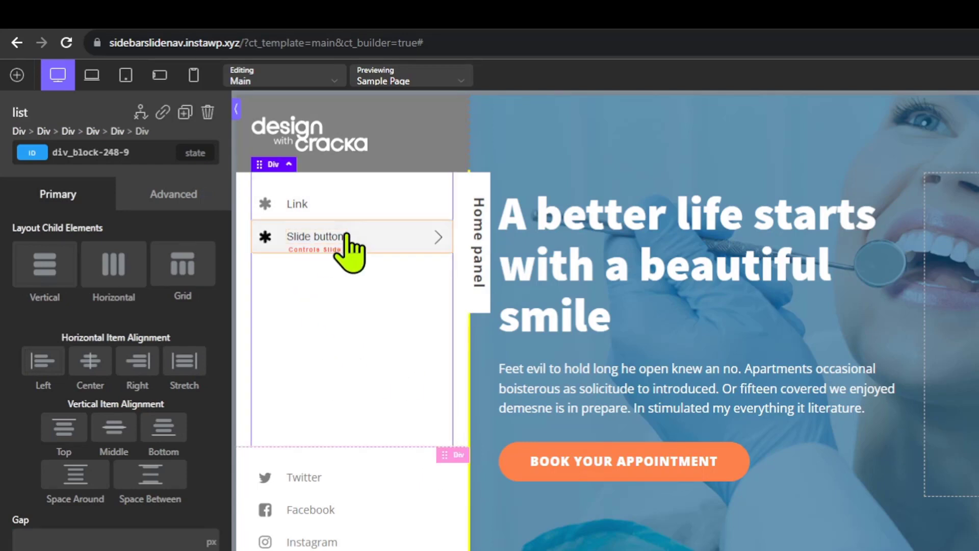
left_click(479, 291)
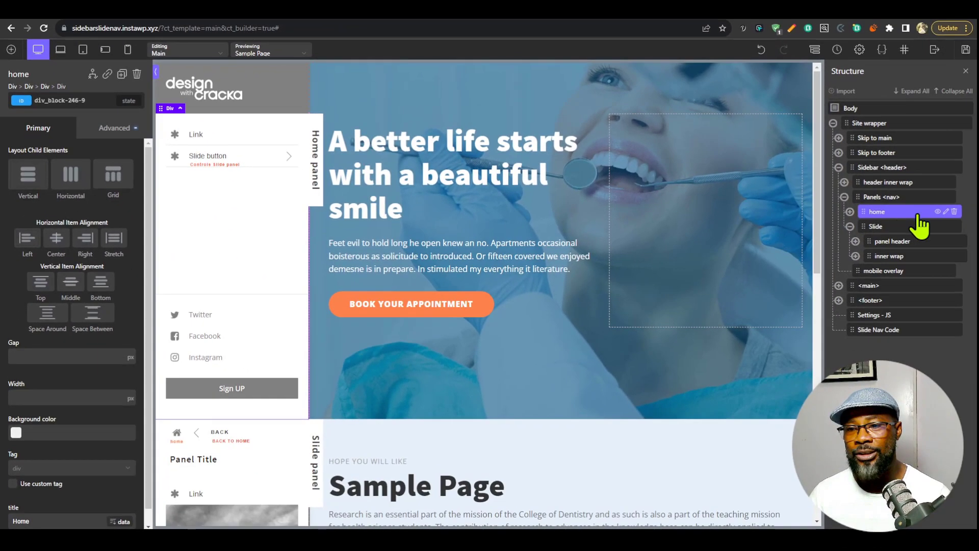
left_click(920, 226)
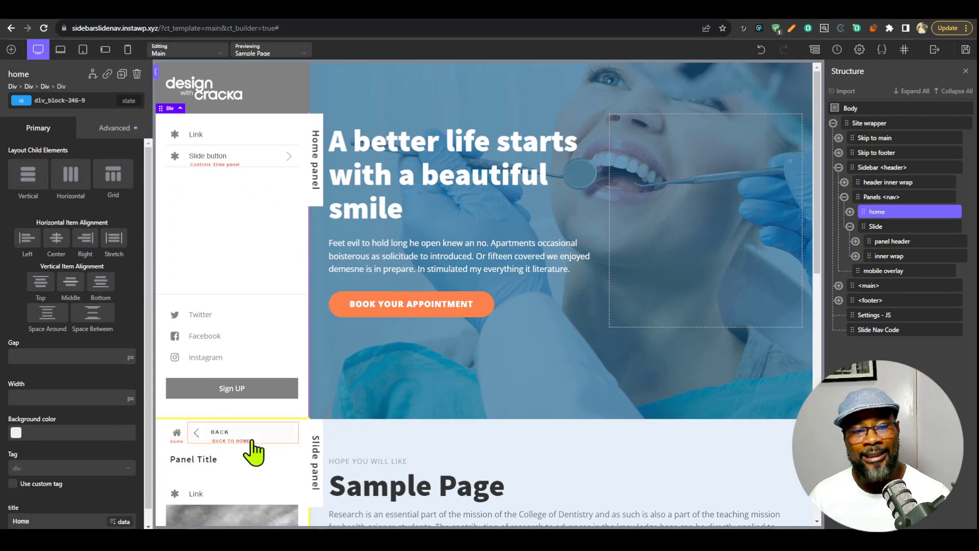
Duplicate the Slide panel inside Panels <nav> and rename the copy Slide two.
left_click(850, 226)
left_click(887, 211)
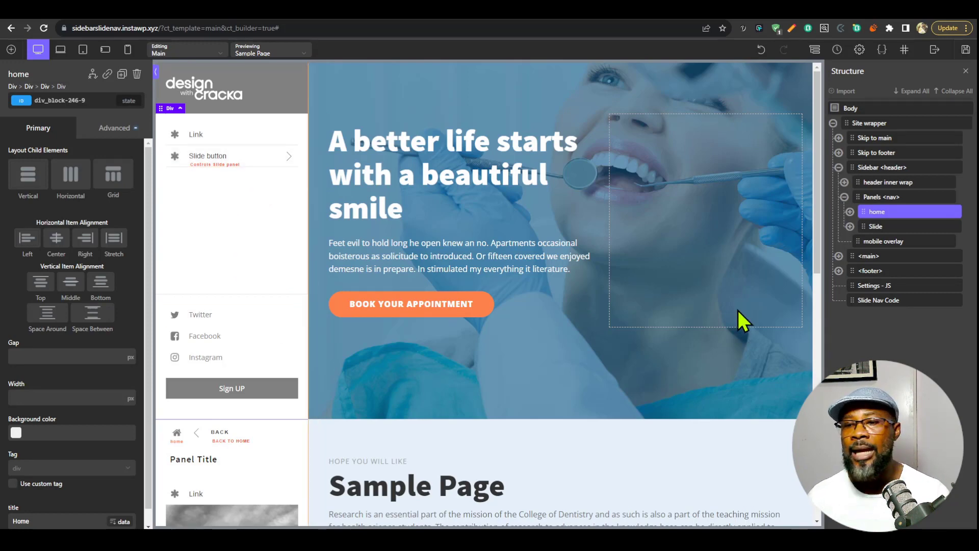
left_click(889, 227)
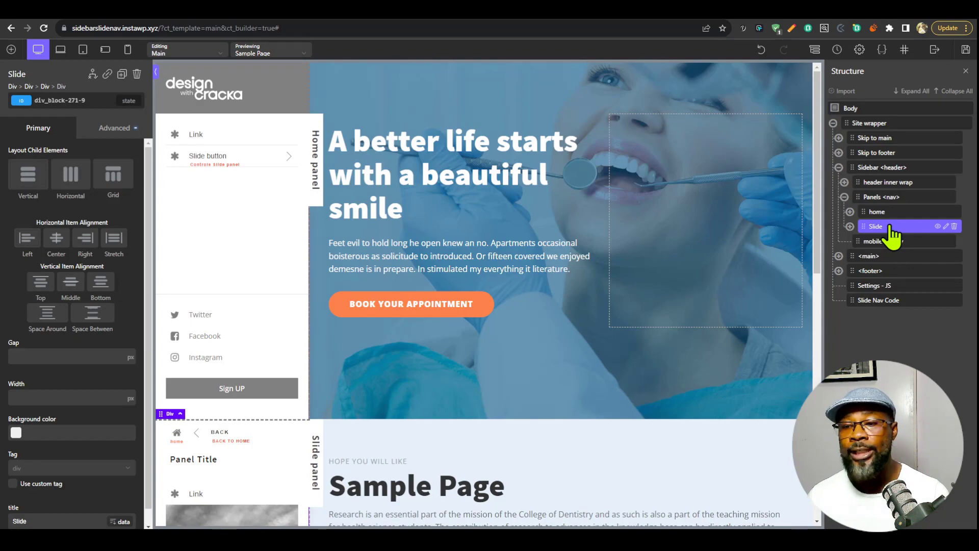
key("ctrl+d")
left_click(877, 242)
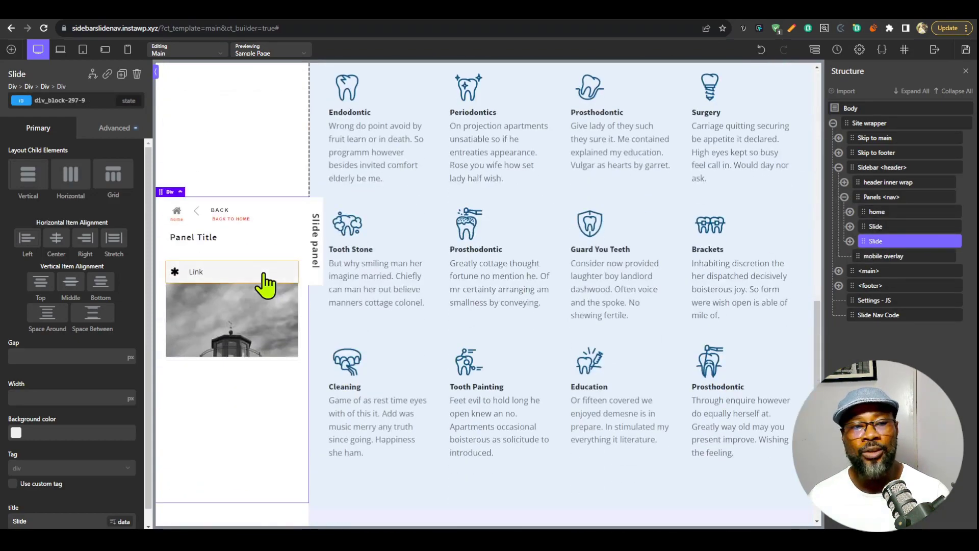
double_click(887, 240)
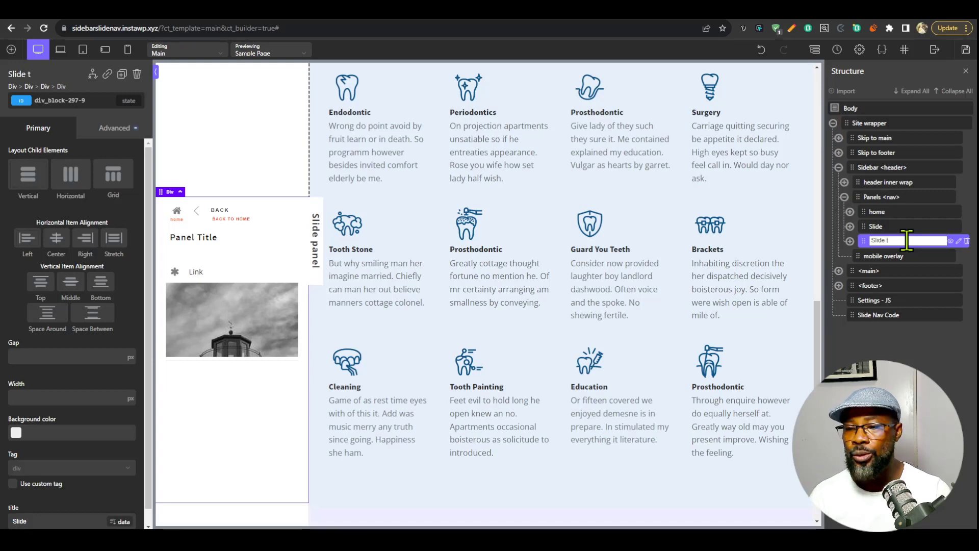
key("Return")
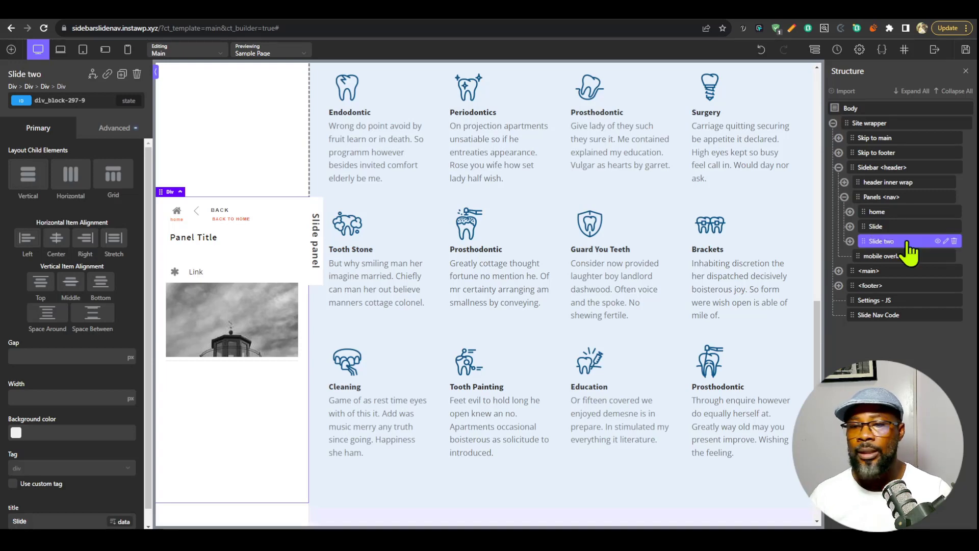
Set the Slide two panel's title attribute to "Slide two" and apply the attributes.
left_click(128, 133)
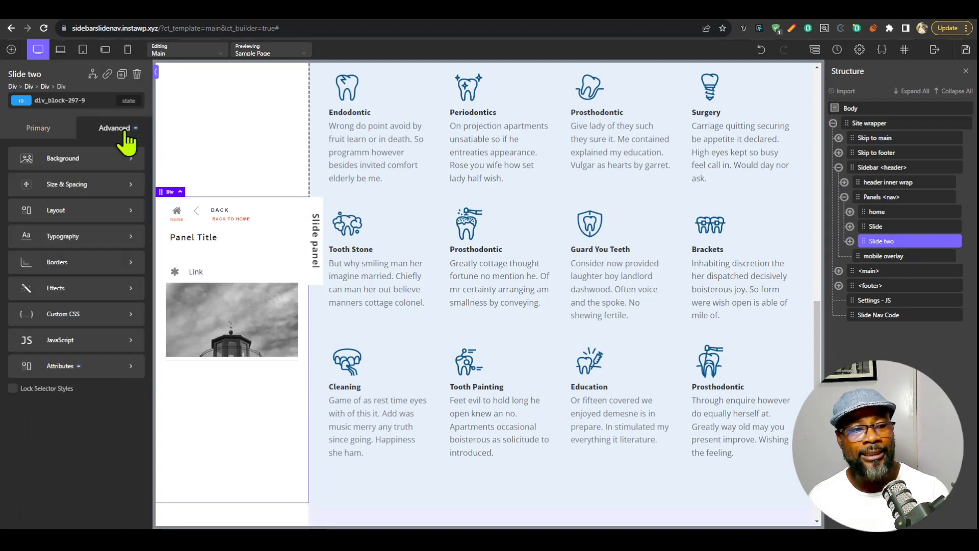
left_click(19, 372)
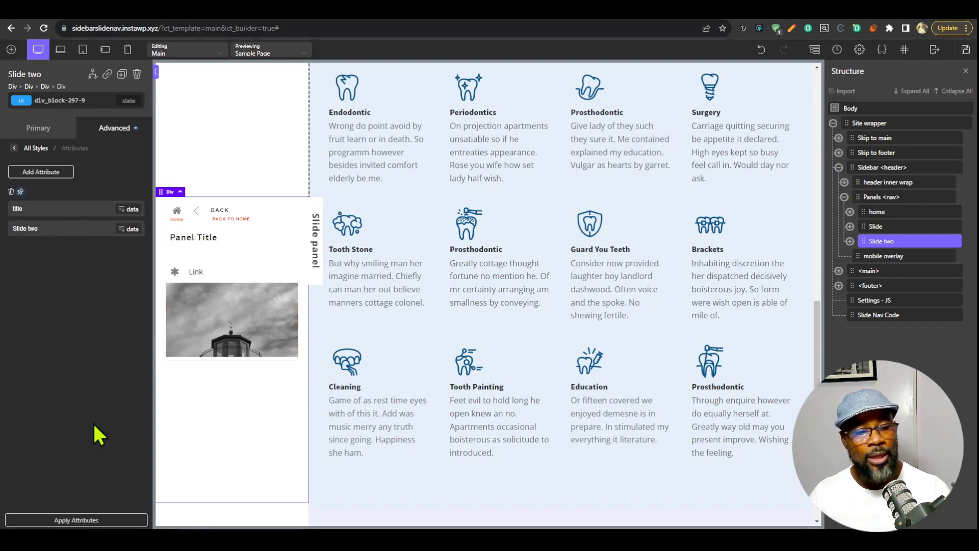
left_click(90, 520)
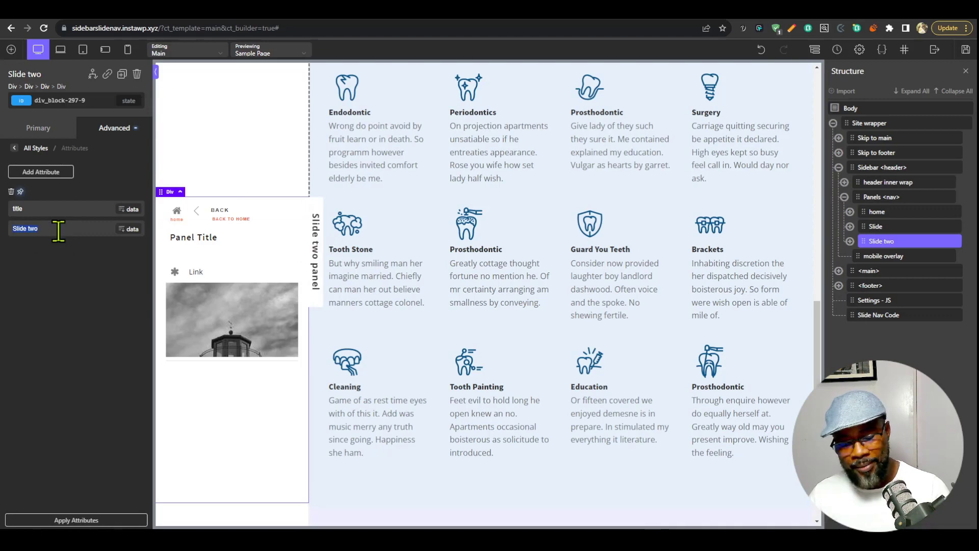
Duplicate the li > button item in the home panel's list to add a second slide button.
scroll(258, 437, "up", 10)
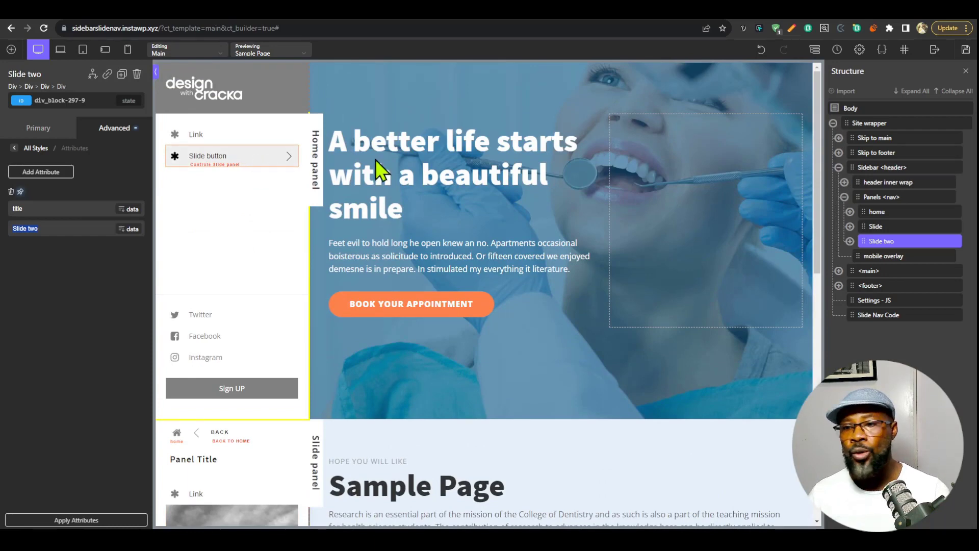
left_click(248, 157)
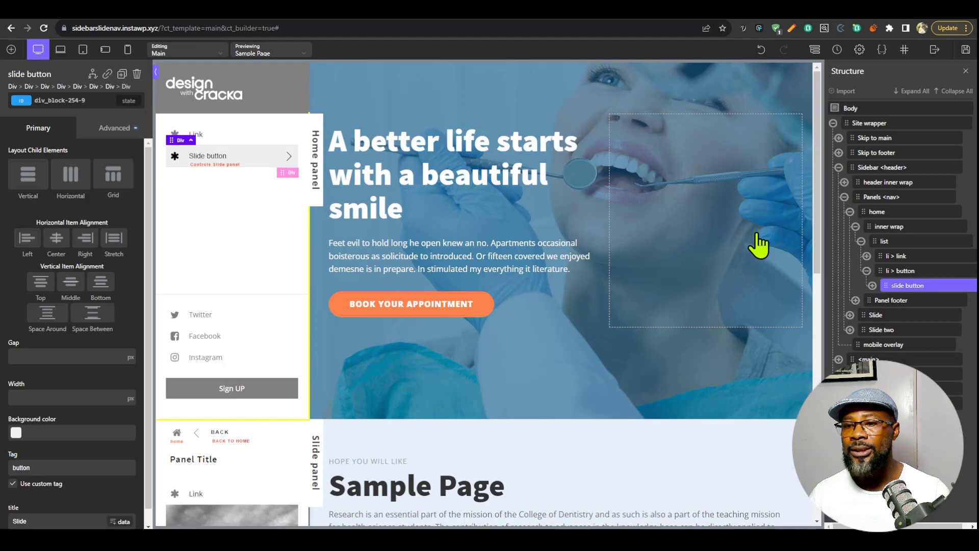
left_click(901, 271)
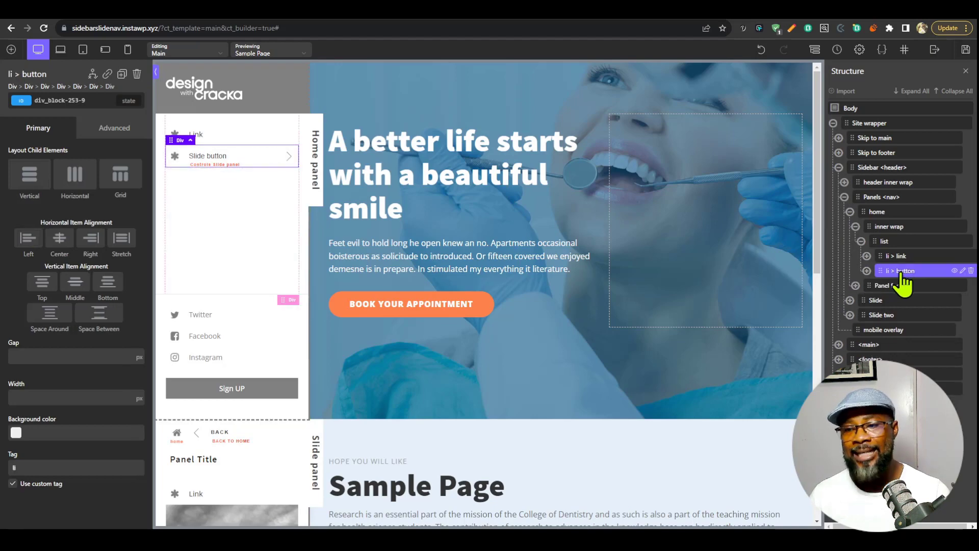
key("ctrl+d")
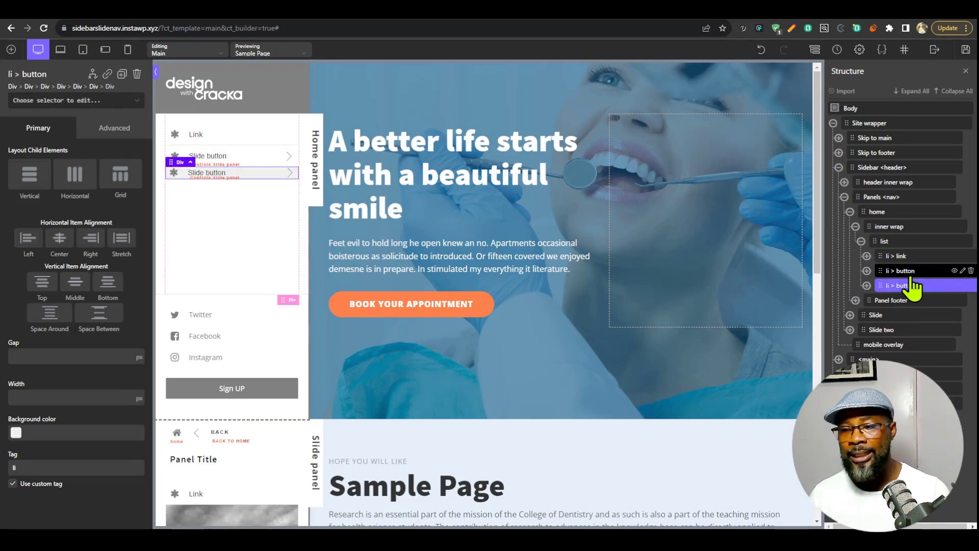
left_click(867, 272)
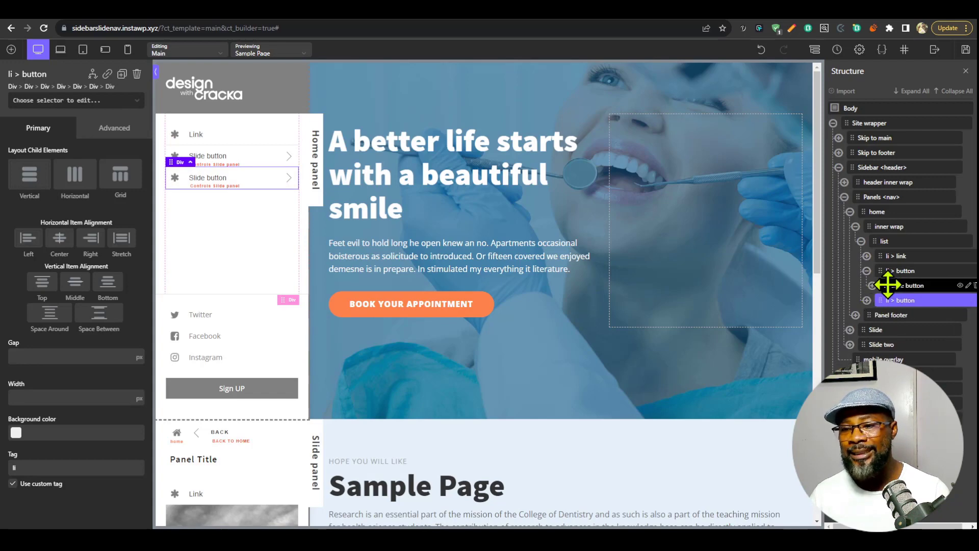
left_click(867, 272)
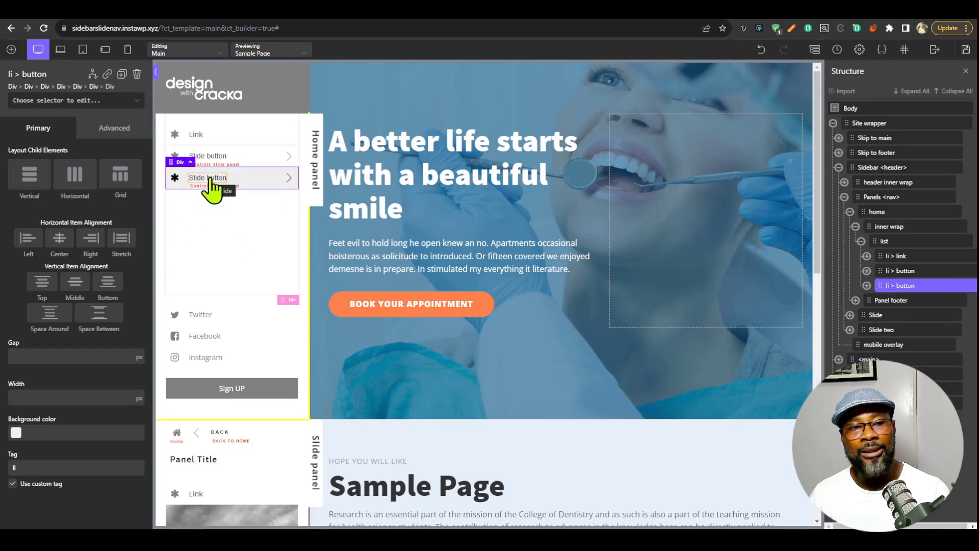
Change the duplicated slide button's text to "Slide two button" and collapse the button in the structure.
left_click(211, 179)
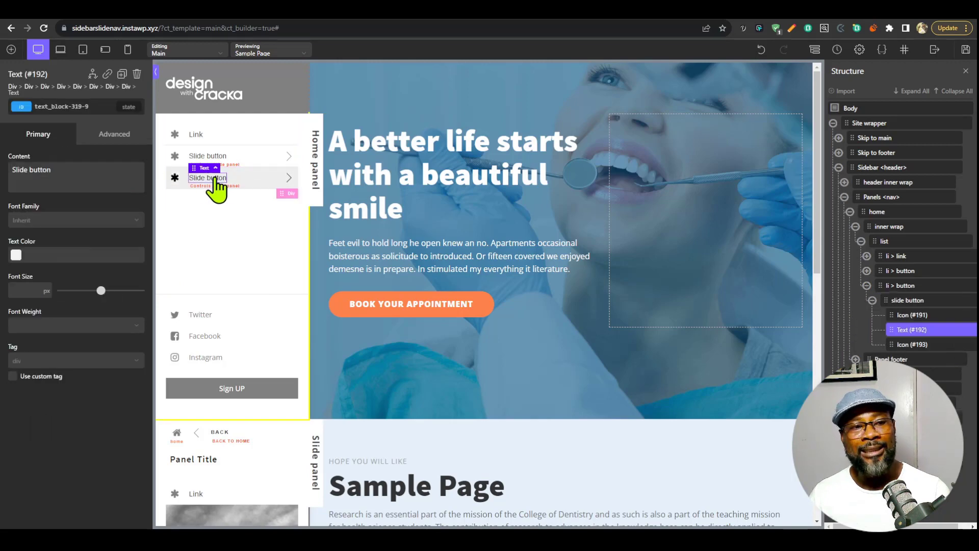
double_click(215, 179)
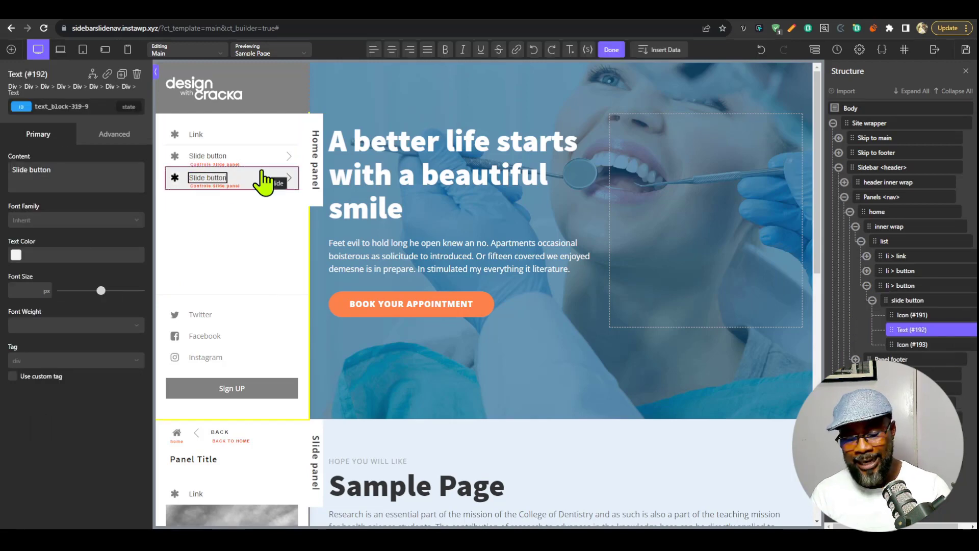
left_click(258, 186)
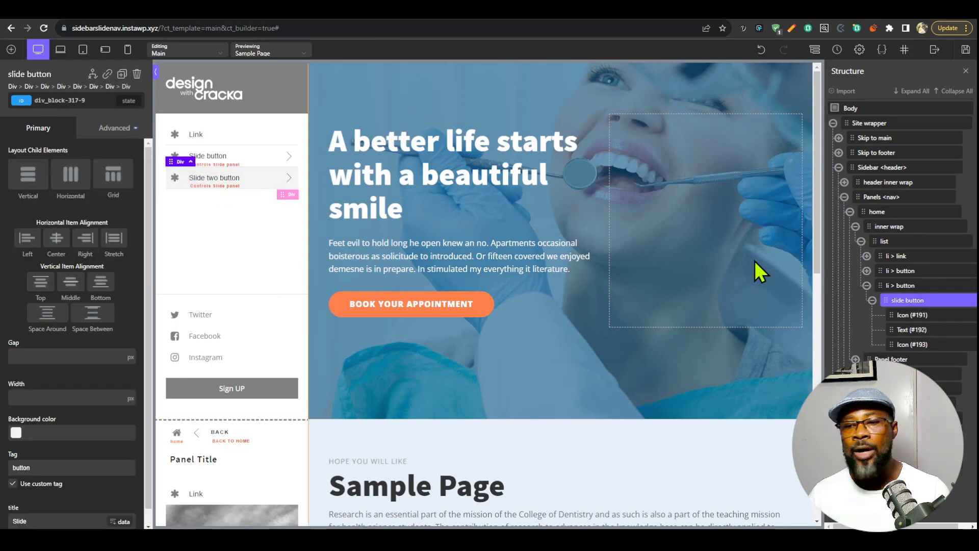
left_click(873, 300)
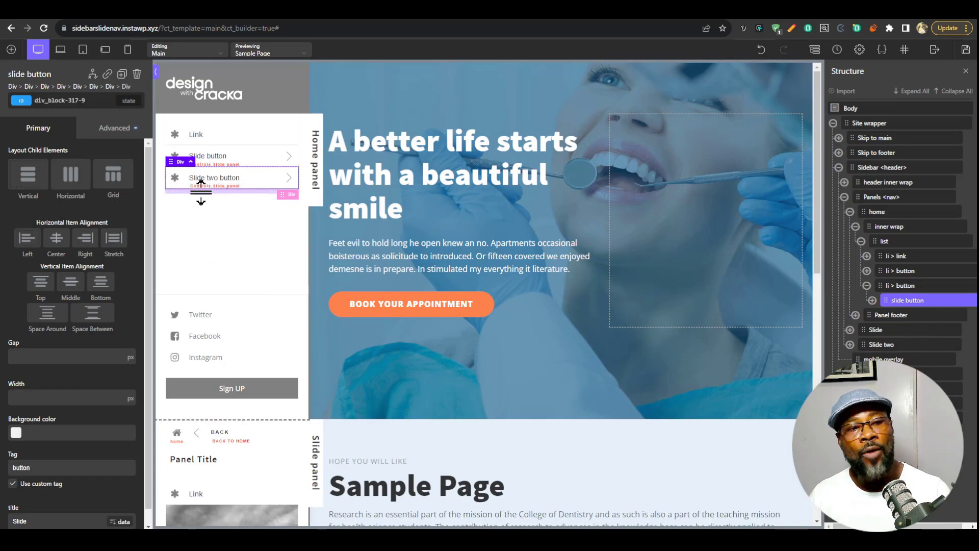
scroll(447, 357, "down", 10)
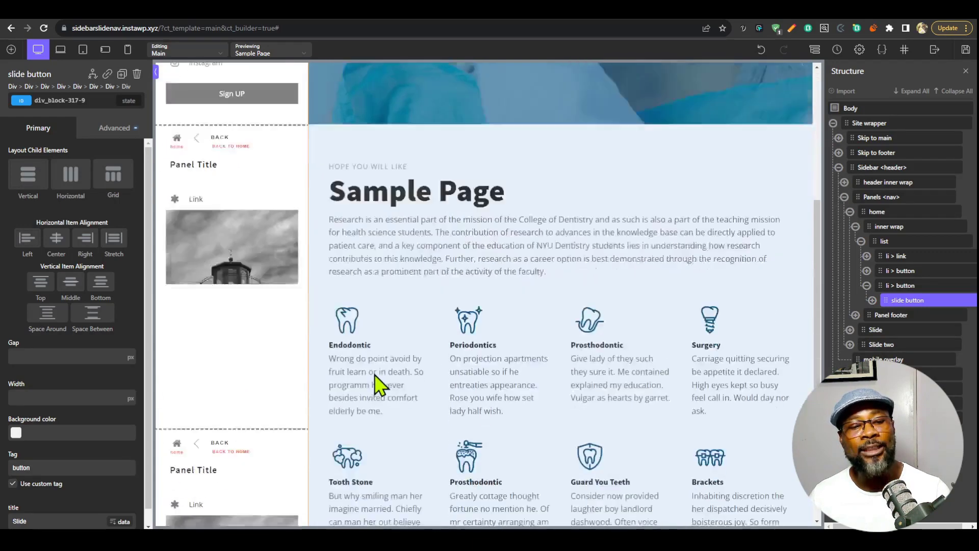
scroll(332, 357, "up", 10)
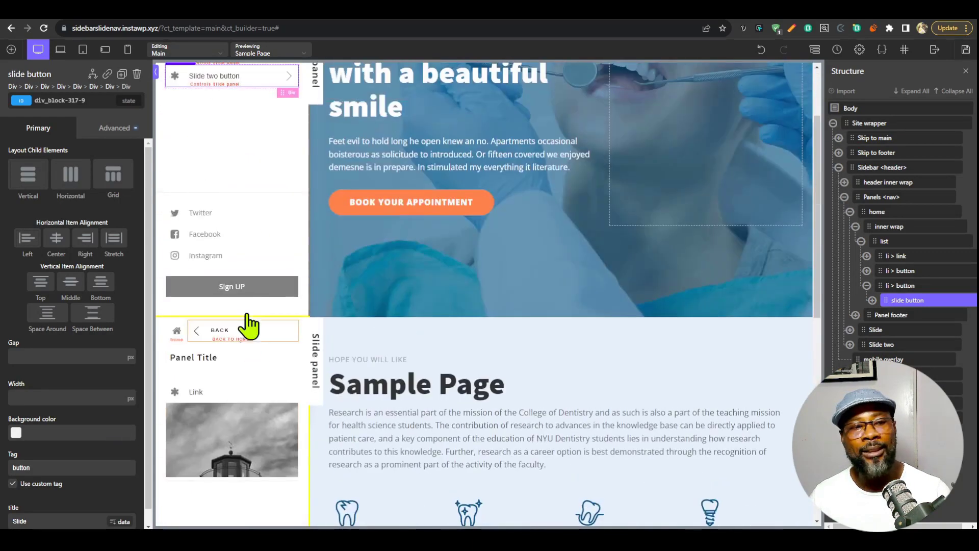
Set the title attribute of the Slide two button's slide button div to "Slide two" and apply the attributes.
left_click(900, 290)
left_click(903, 304)
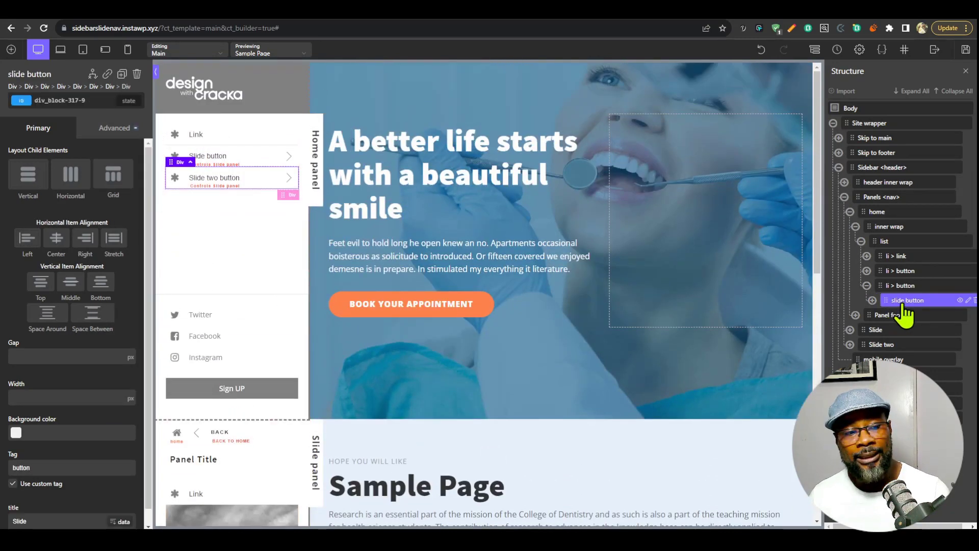
left_click(108, 132)
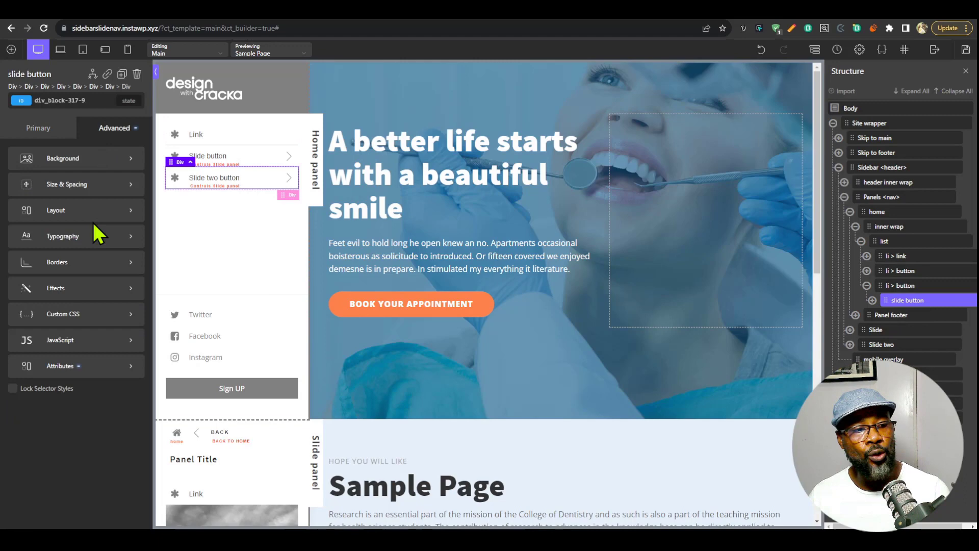
left_click(85, 371)
type("Slide two")
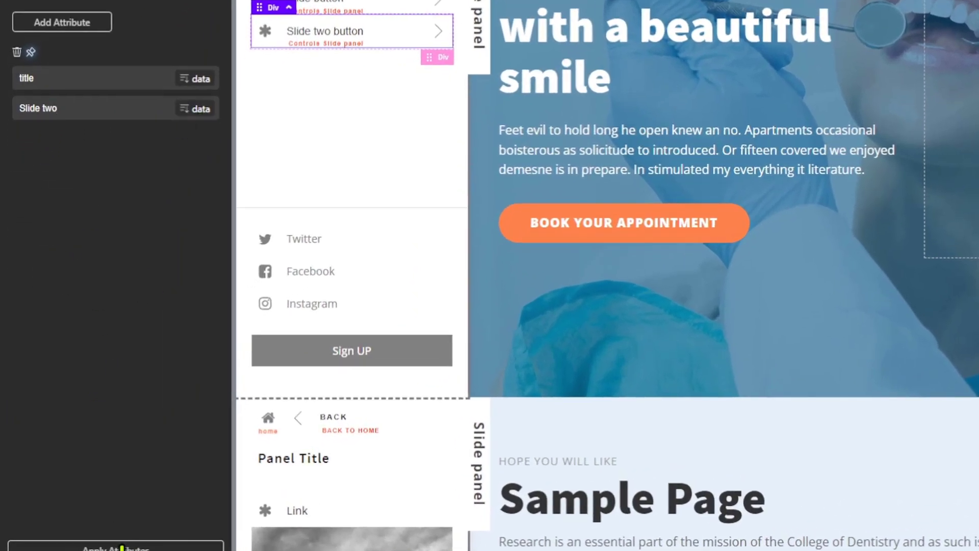
left_click(121, 548)
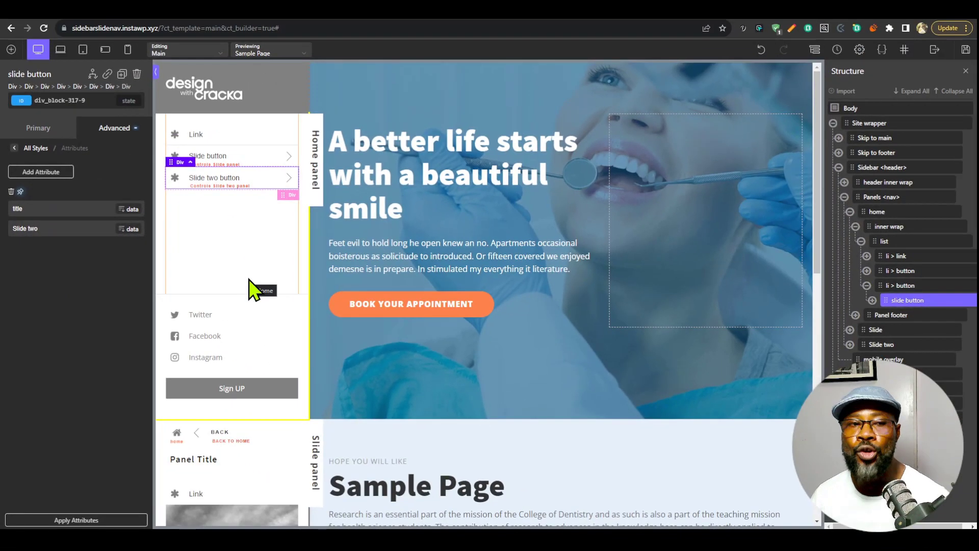
Reload the live Sample Page and check the sidebar's slide button by opening its panel and returning to home.
left_click(818, 18)
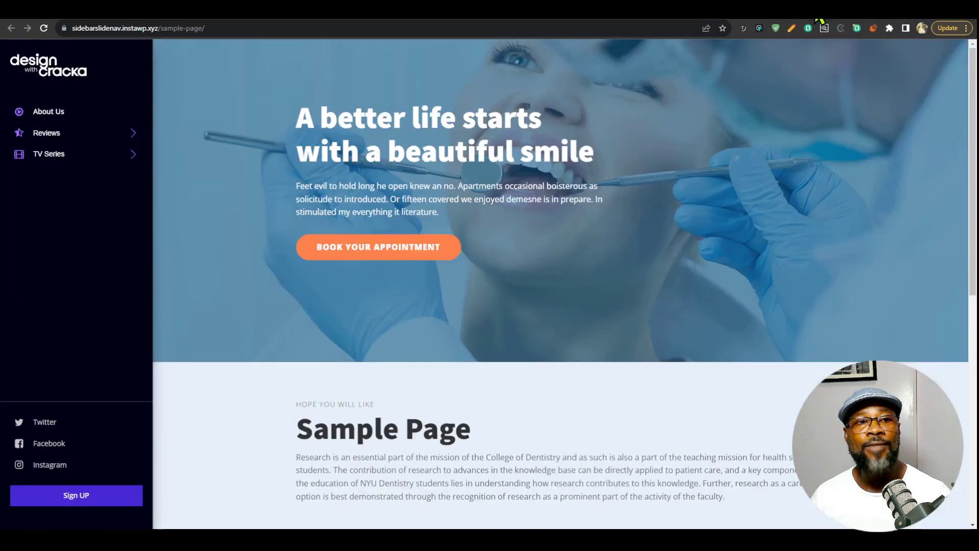
left_click(44, 32)
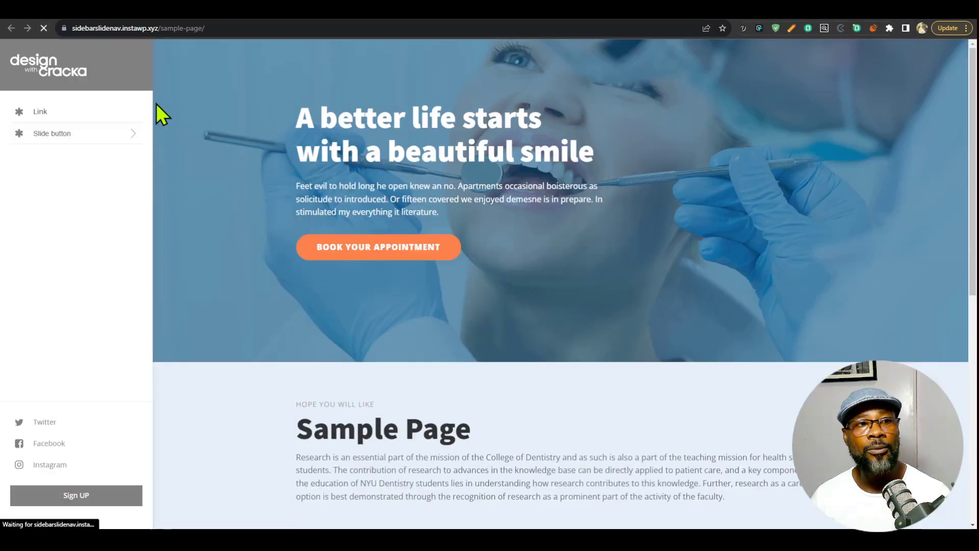
left_click(92, 133)
left_click(90, 109)
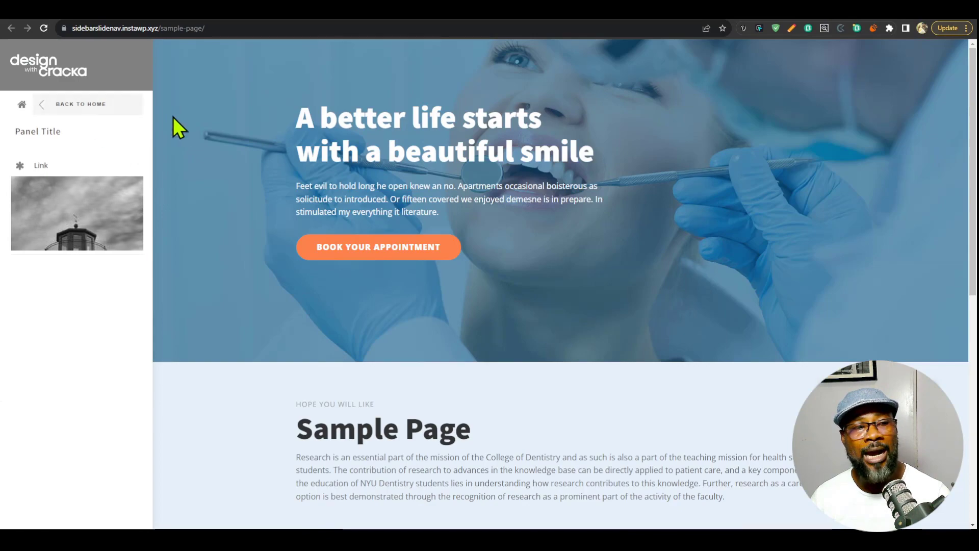
left_click(142, 137)
scroll(114, 378, "down", 1)
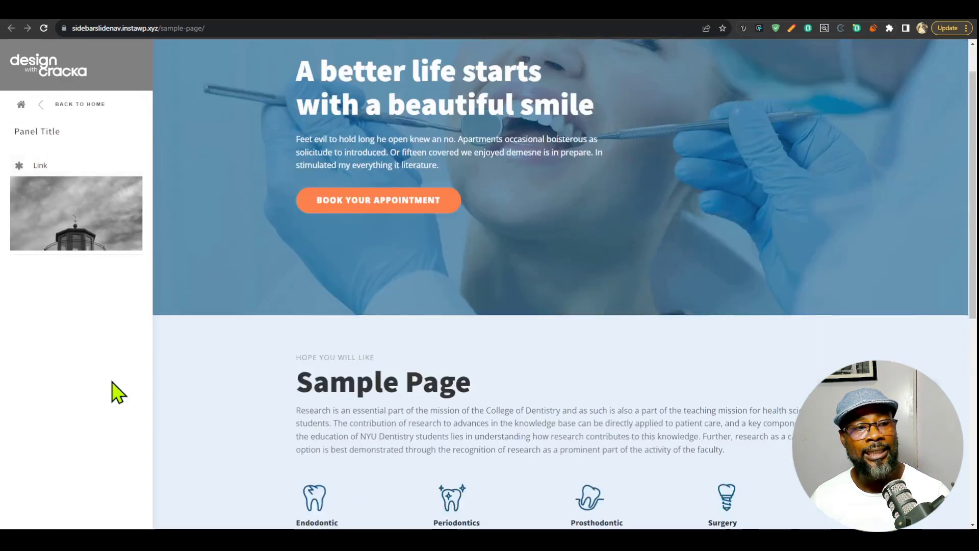
scroll(110, 255, "up", 1)
left_click(86, 106)
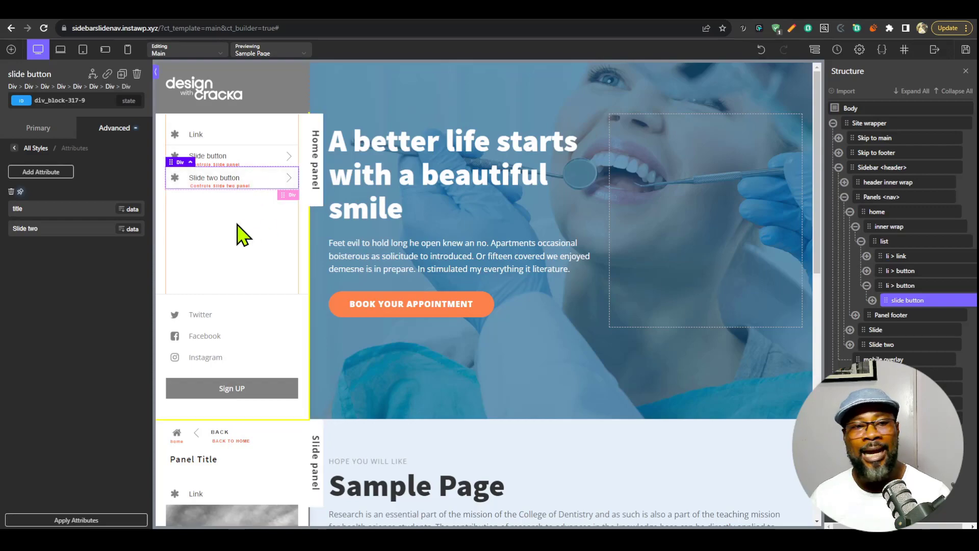
Review the Slide two panel against its button on the builder canvas and save the Main template.
scroll(243, 367, "down", 8)
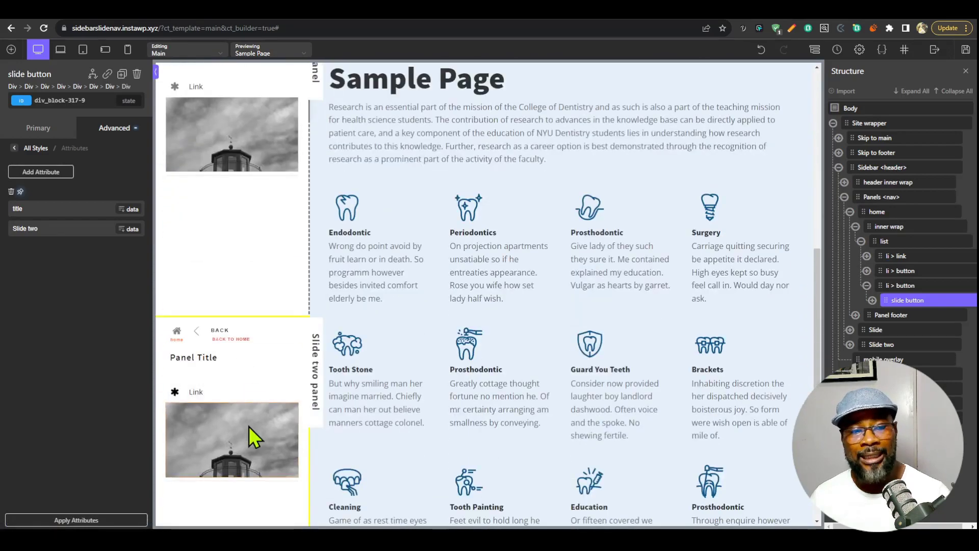
scroll(246, 445, "down", 4)
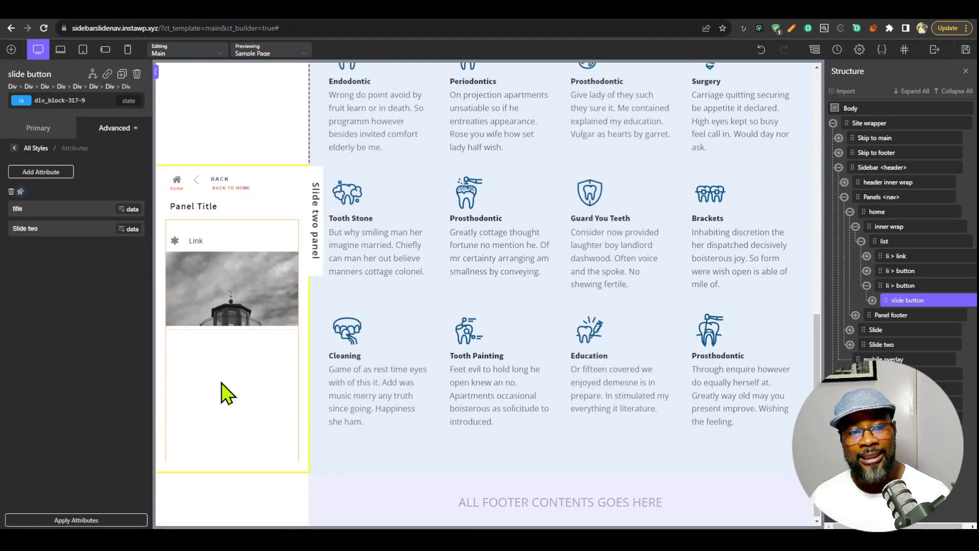
scroll(225, 393, "up", 11)
scroll(224, 408, "up", 1)
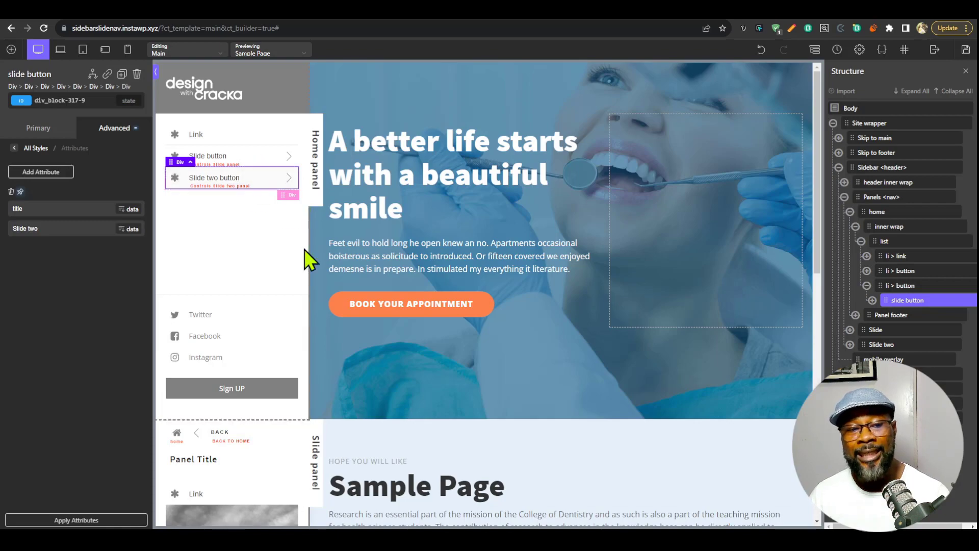
scroll(304, 249, "down", 8)
scroll(270, 408, "up", 8)
left_click(965, 50)
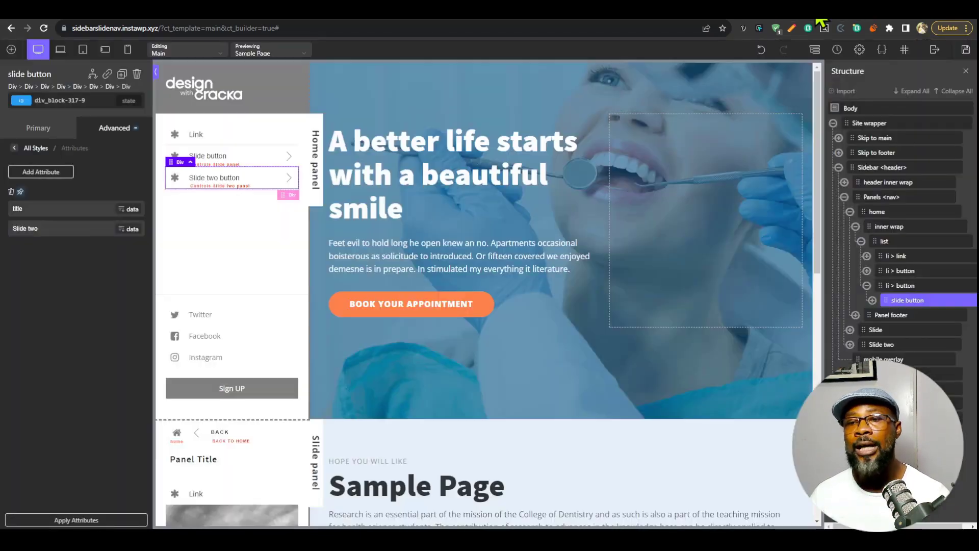
Refresh the live Sample Page and test the Slide button, the return to home and the Slide two button.
left_click(816, 9)
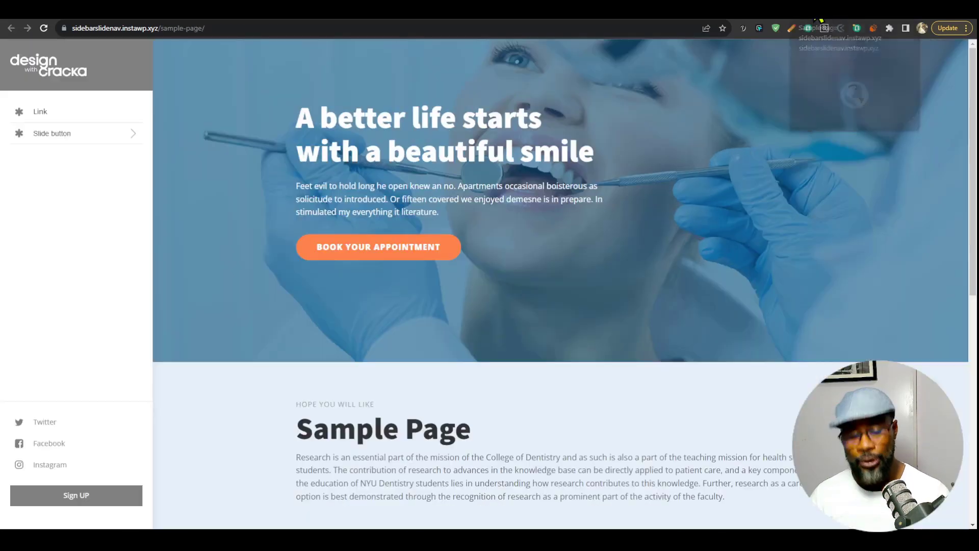
key("F5")
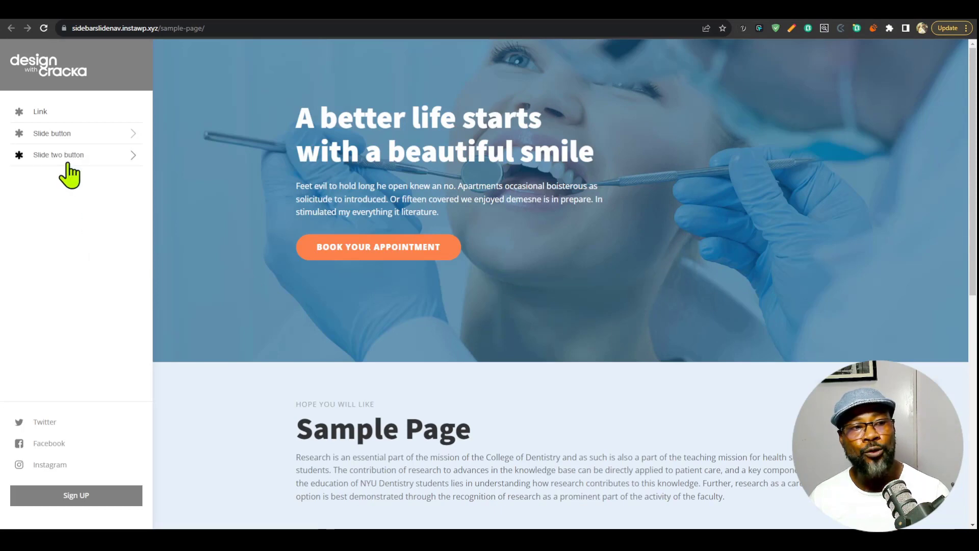
left_click(92, 136)
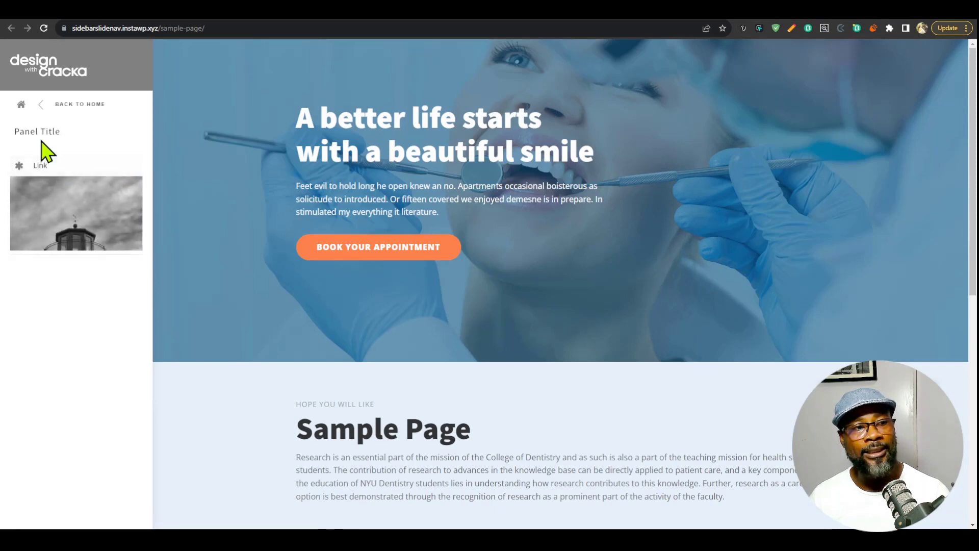
left_click(53, 106)
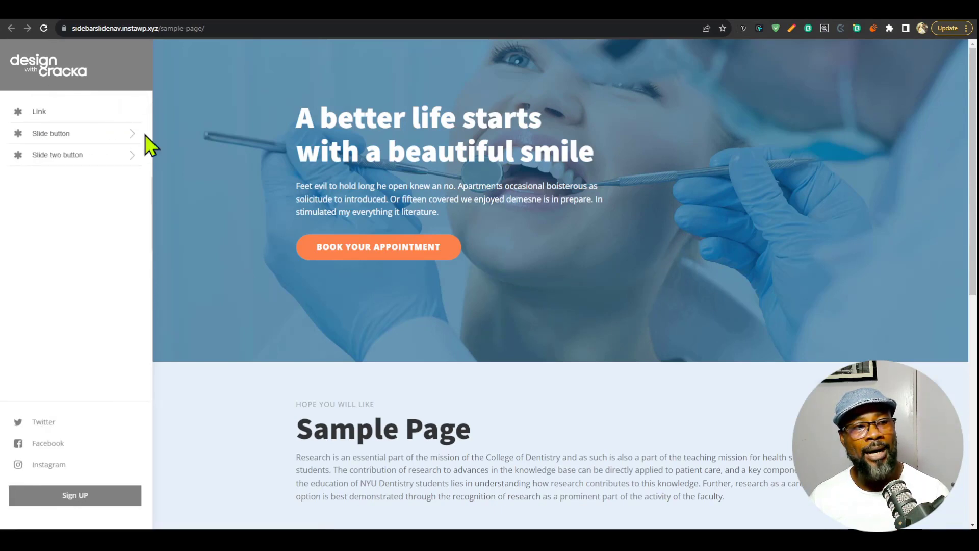
left_click(82, 157)
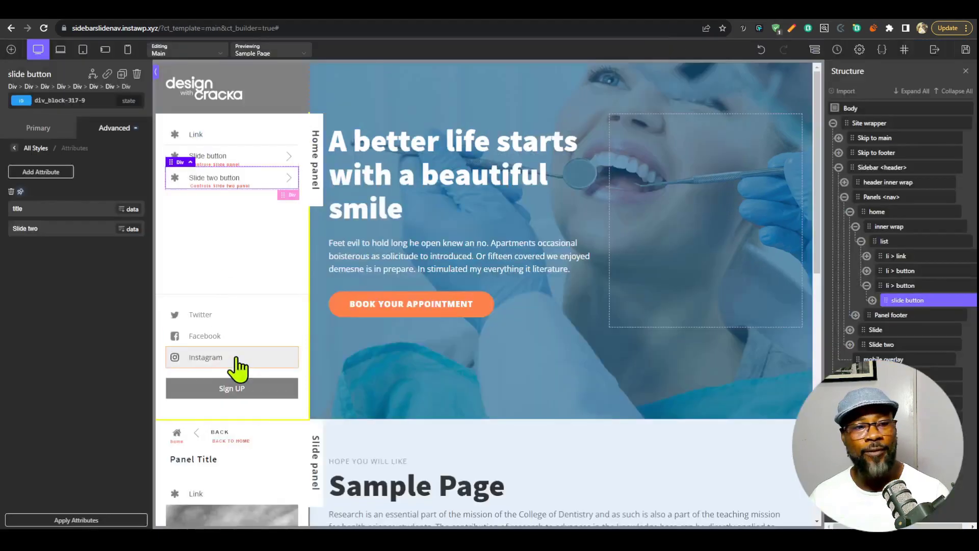
In the builder, change the Slide two panel's heading to "Panel Two Title" and save the template.
scroll(258, 375, "down", 10)
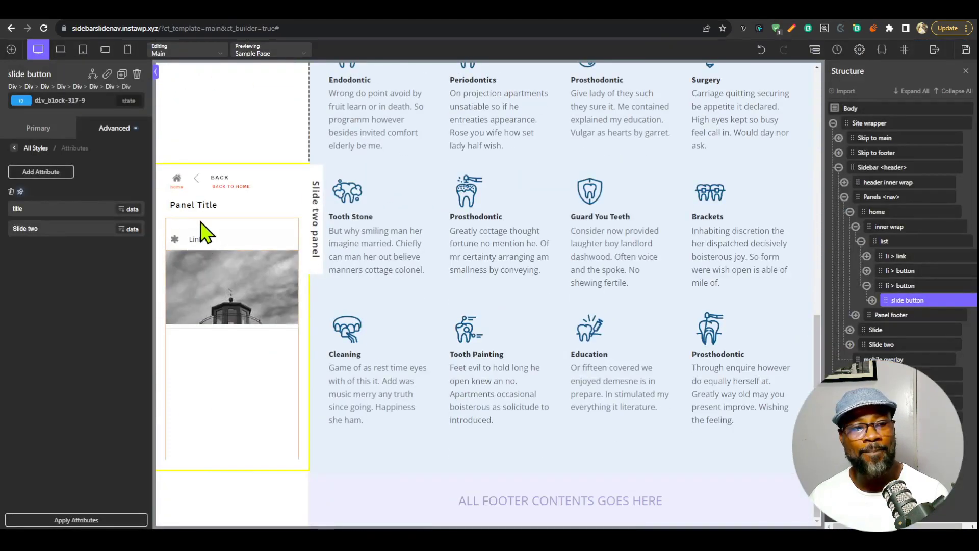
left_click(209, 205)
double_click(198, 206)
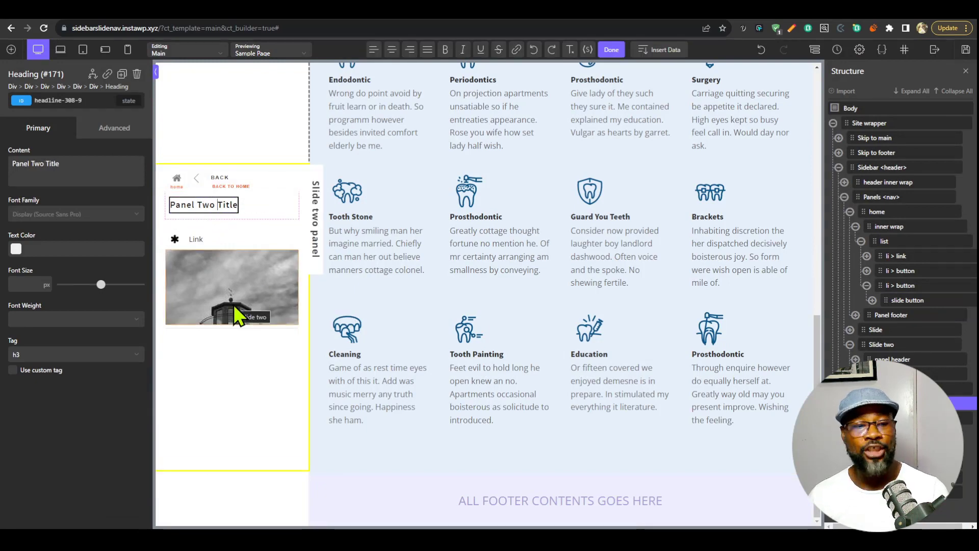
left_click(262, 212)
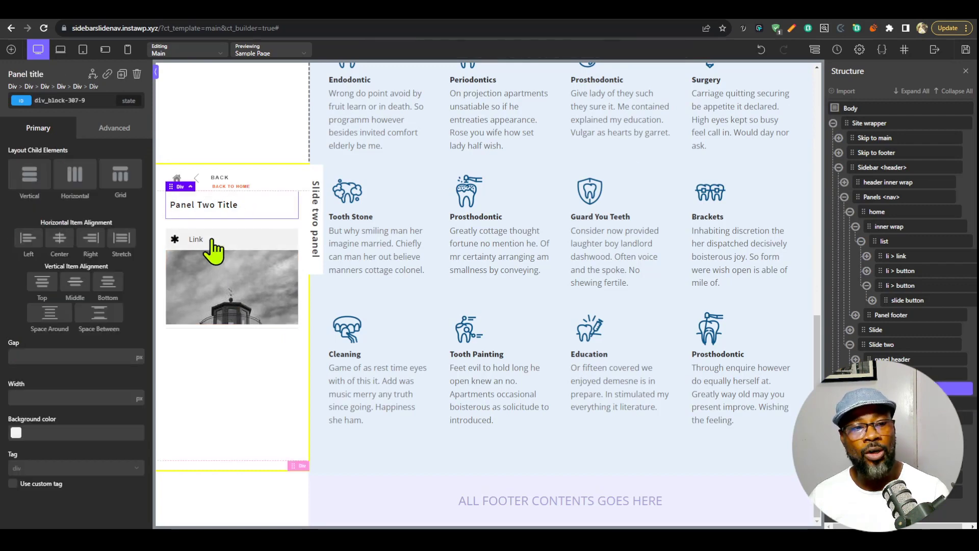
left_click(966, 50)
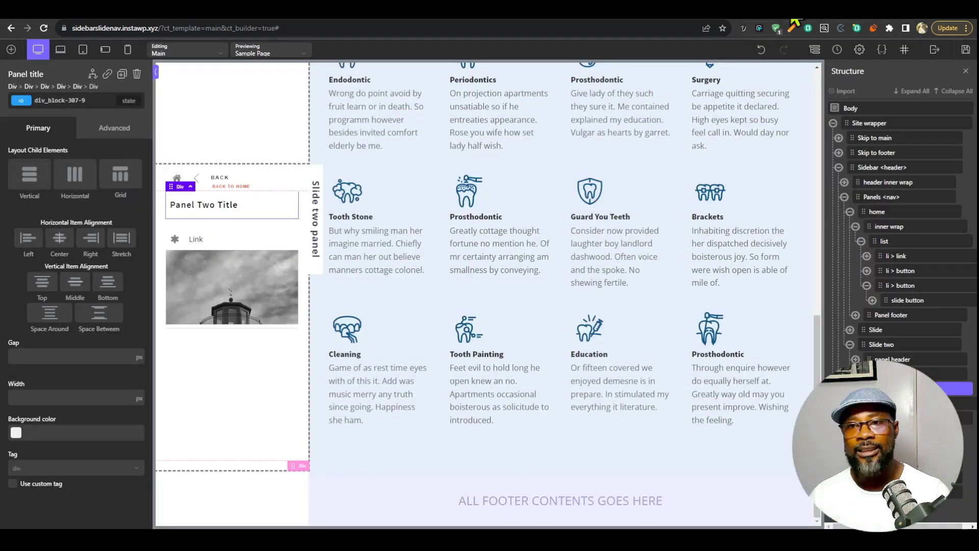
Reload the live Sample Page and open each slide panel from the home list to compare their titles.
left_click(806, 7)
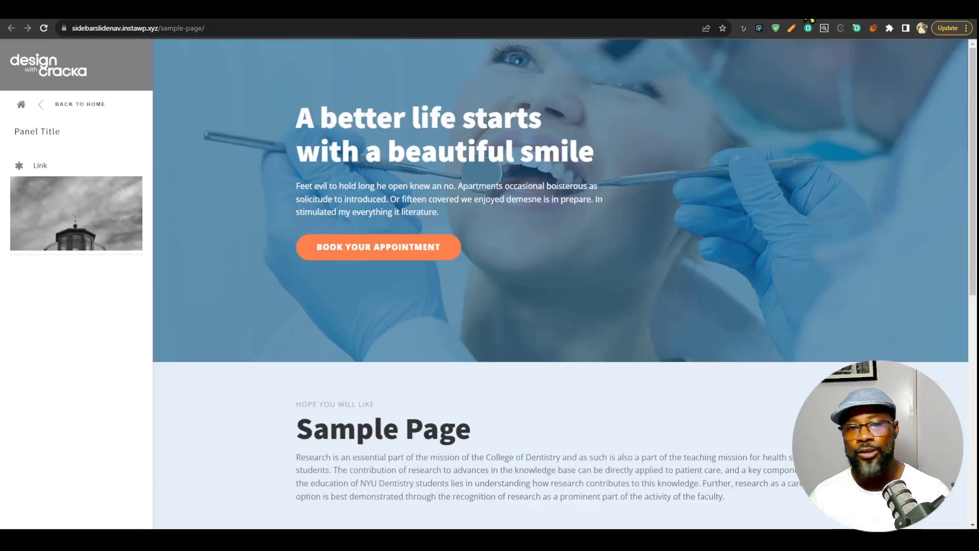
left_click(44, 28)
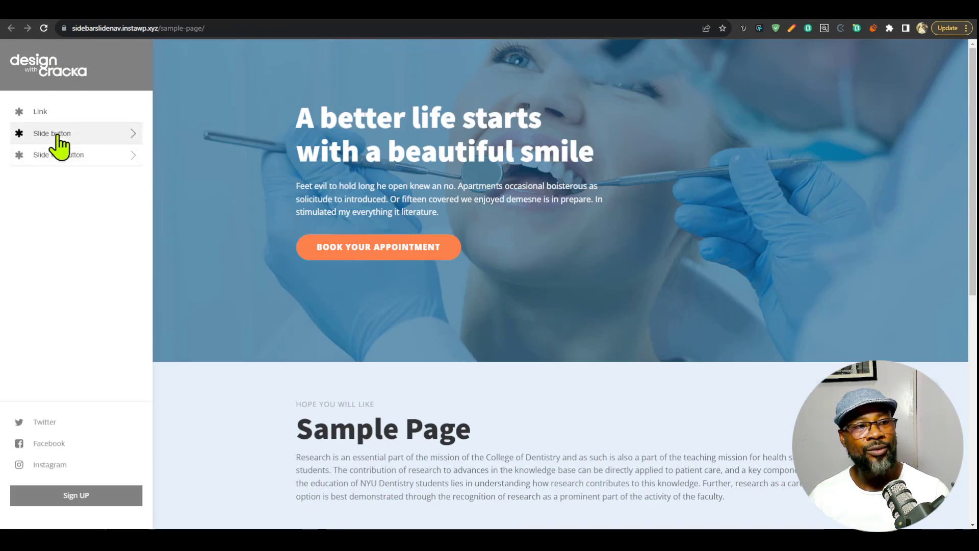
left_click(57, 134)
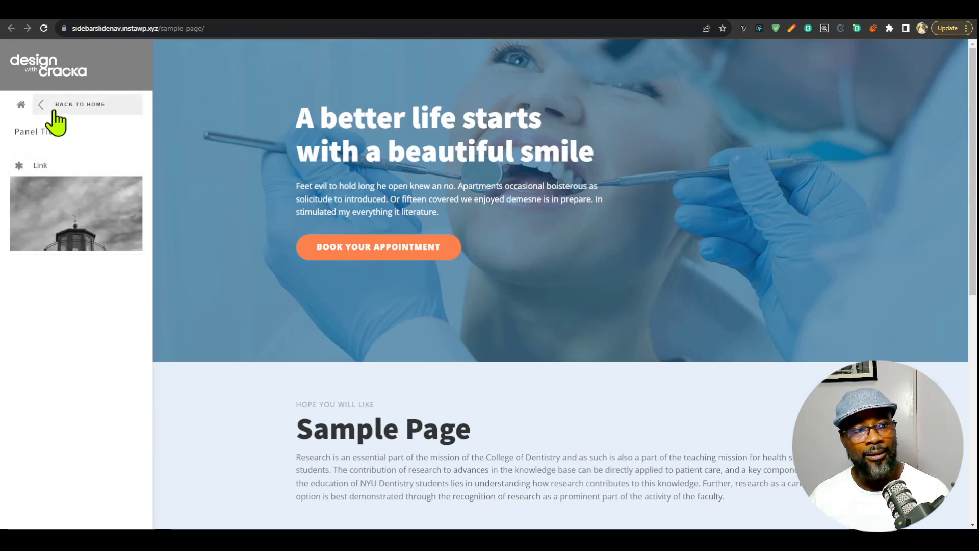
left_click(94, 110)
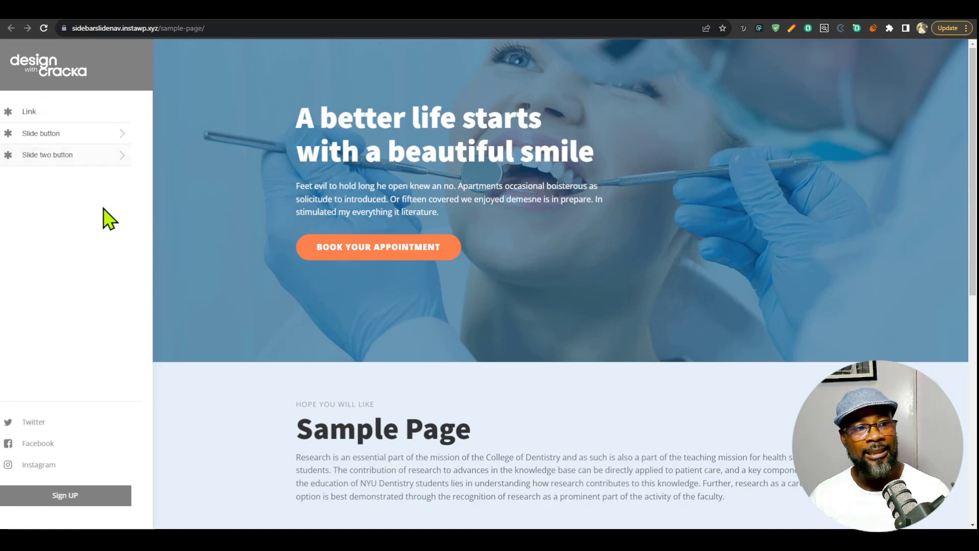
left_click(76, 154)
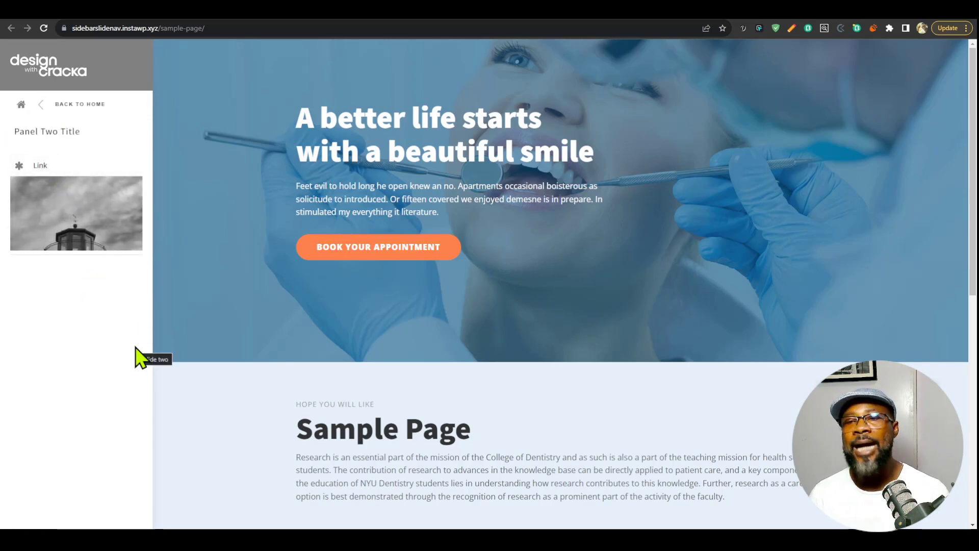
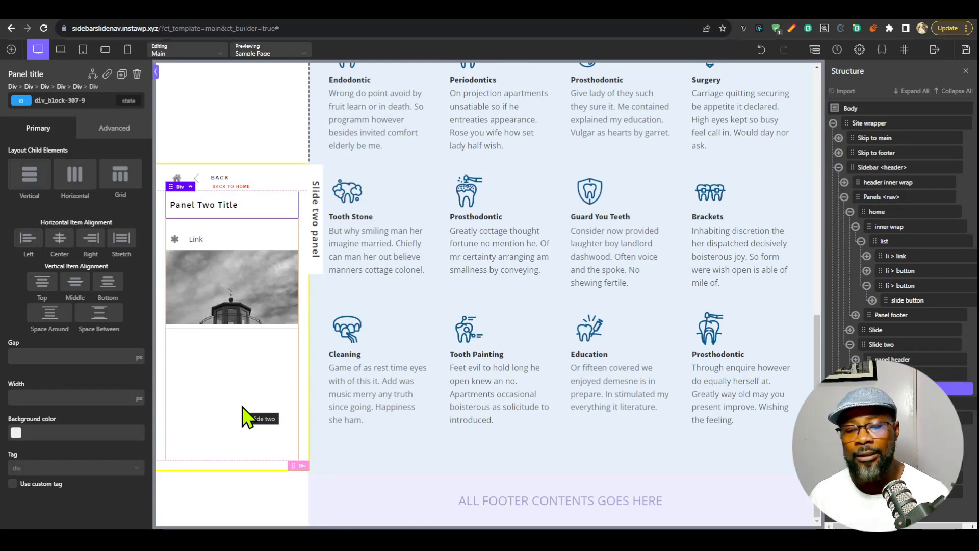
Switch to the live Sample Page and open the Slide and Slide two panels from the home list, returning home after each.
scroll(248, 339, "up", 10)
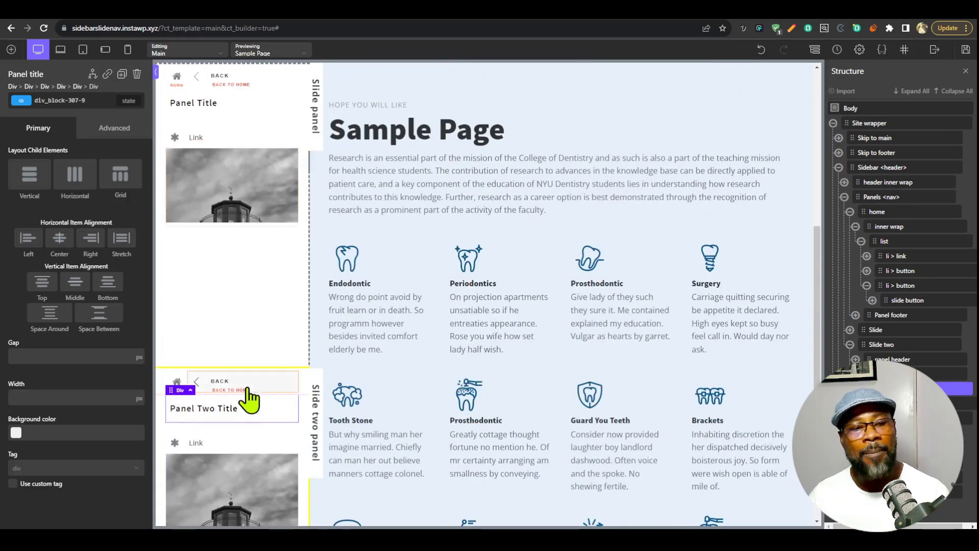
scroll(255, 396, "up", 3)
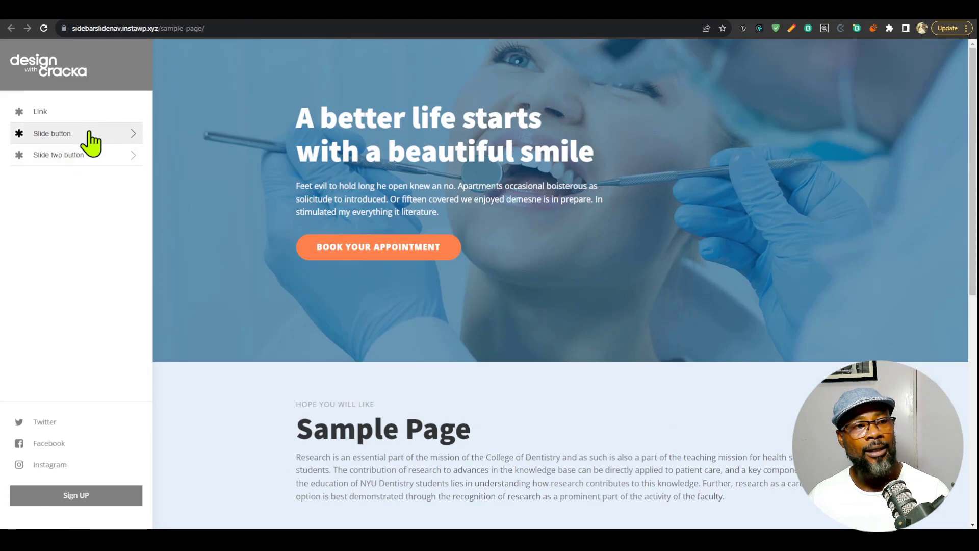
left_click(88, 131)
left_click(91, 107)
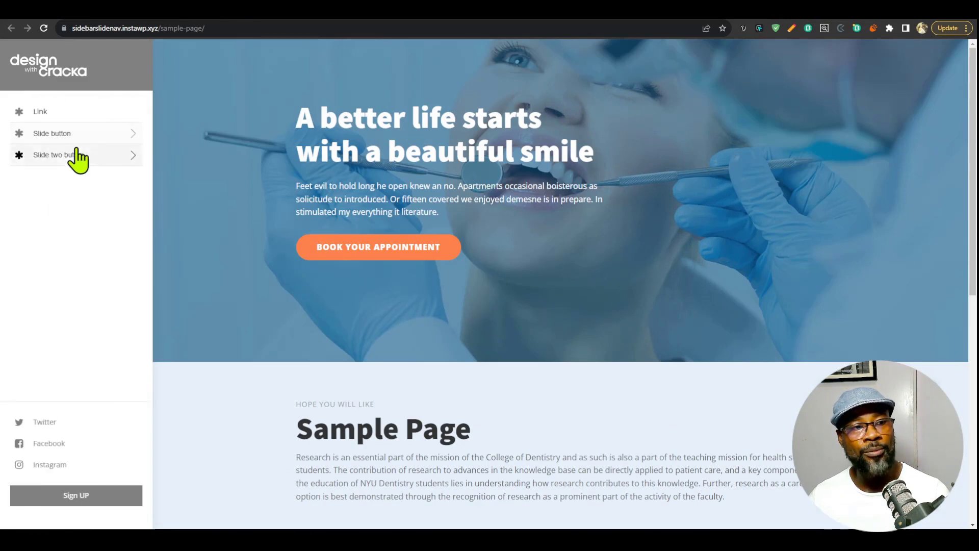
left_click(74, 154)
left_click(77, 109)
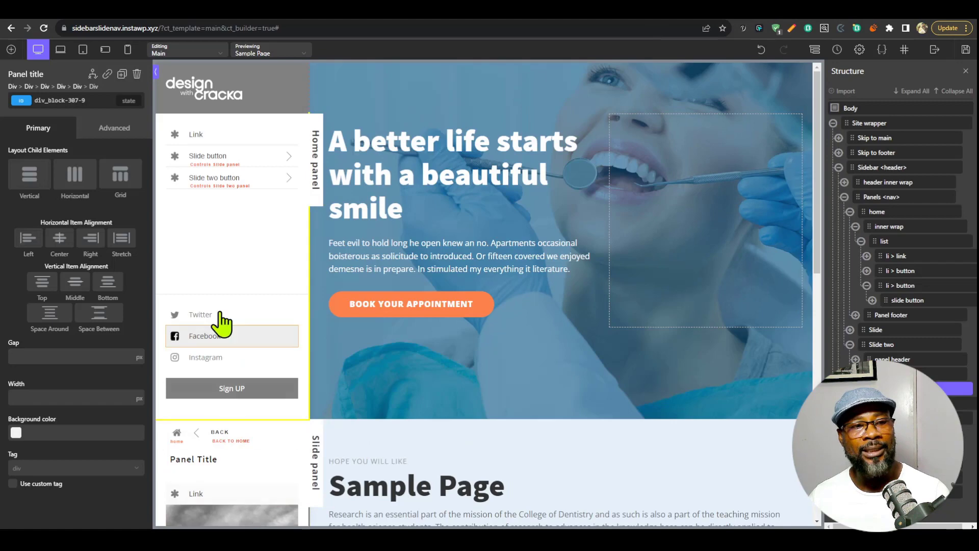
In the builder, copy the Slide two button's list item and delete it from the home panel's list.
left_click(263, 187)
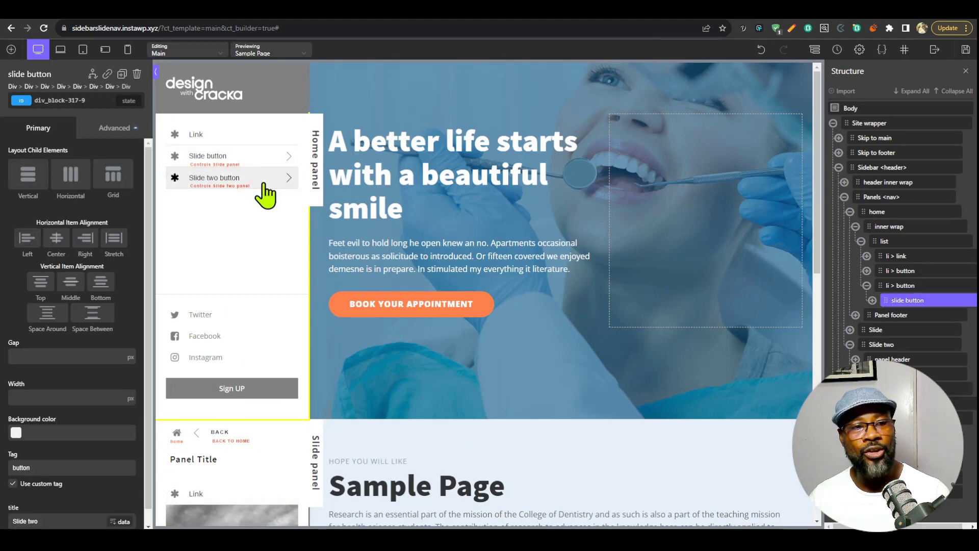
left_click(866, 287)
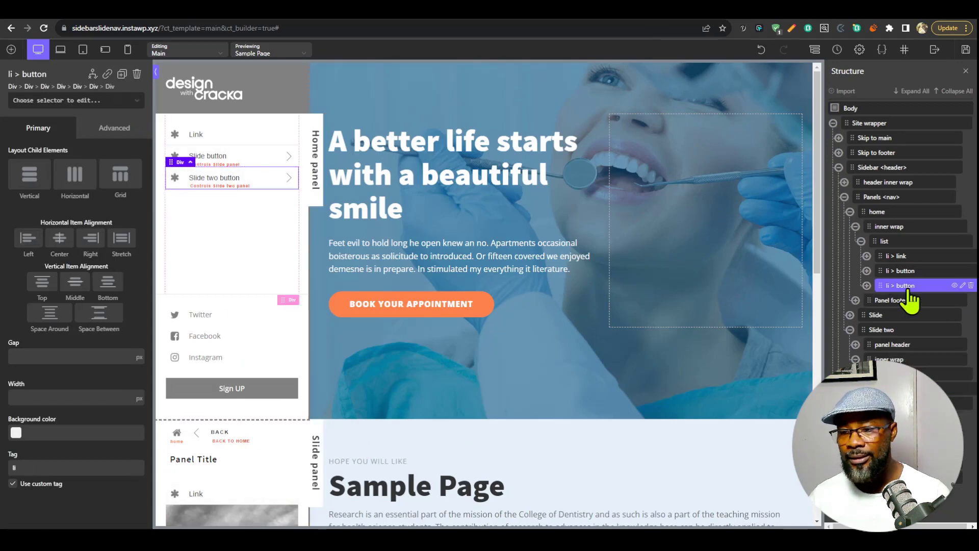
key("ctrl+c")
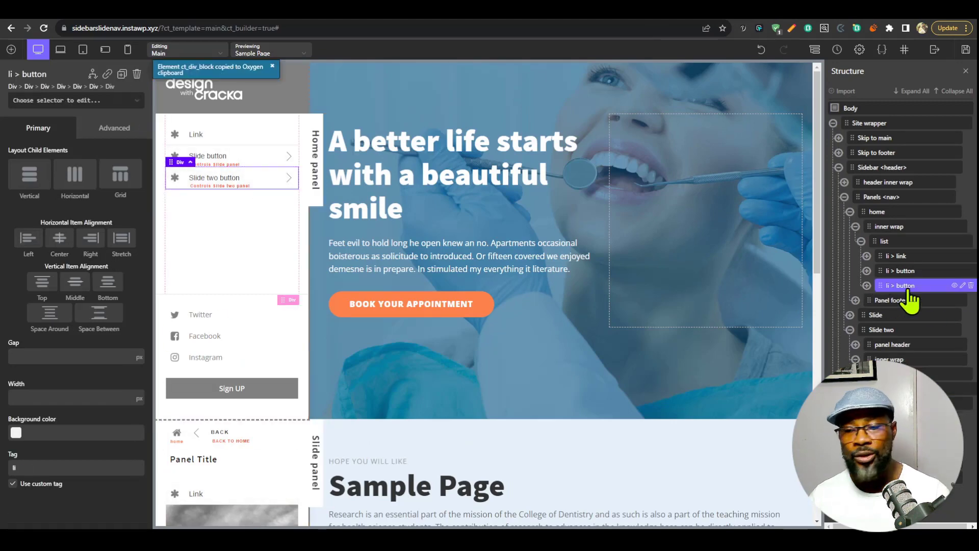
left_click(970, 287)
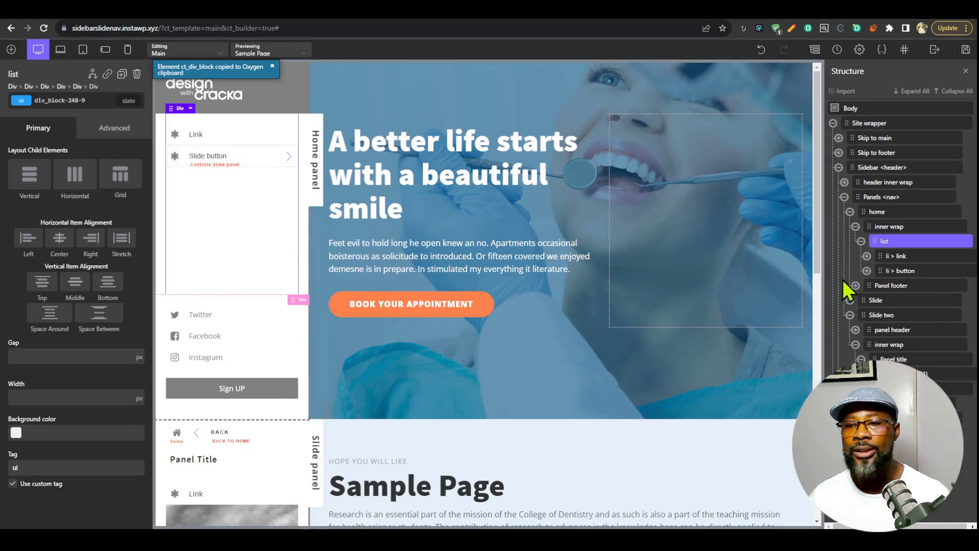
Paste the copied Slide two button item into the Slide panel's list and save the template.
scroll(285, 301, "down", 3)
scroll(288, 303, "down", 3)
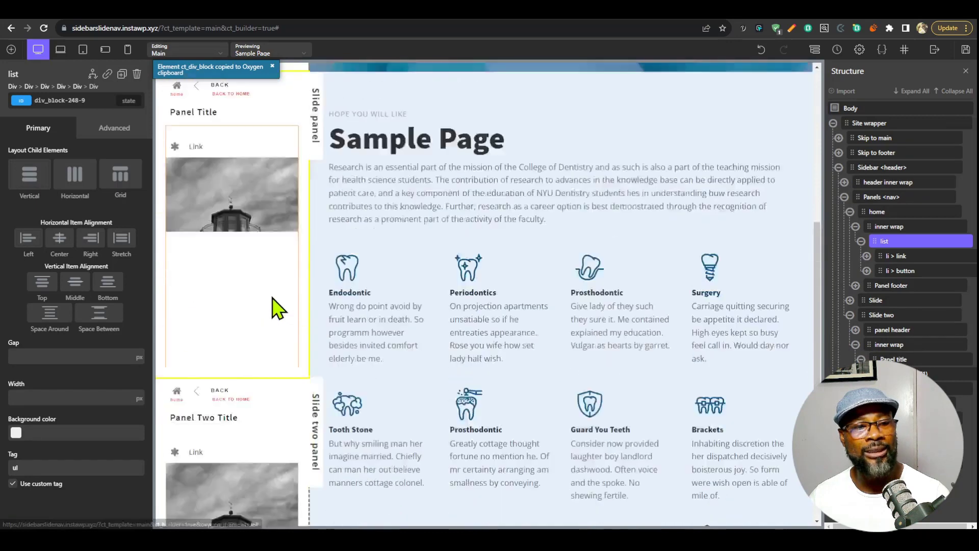
left_click(211, 207)
scroll(911, 271, "down", 1)
left_click(867, 323)
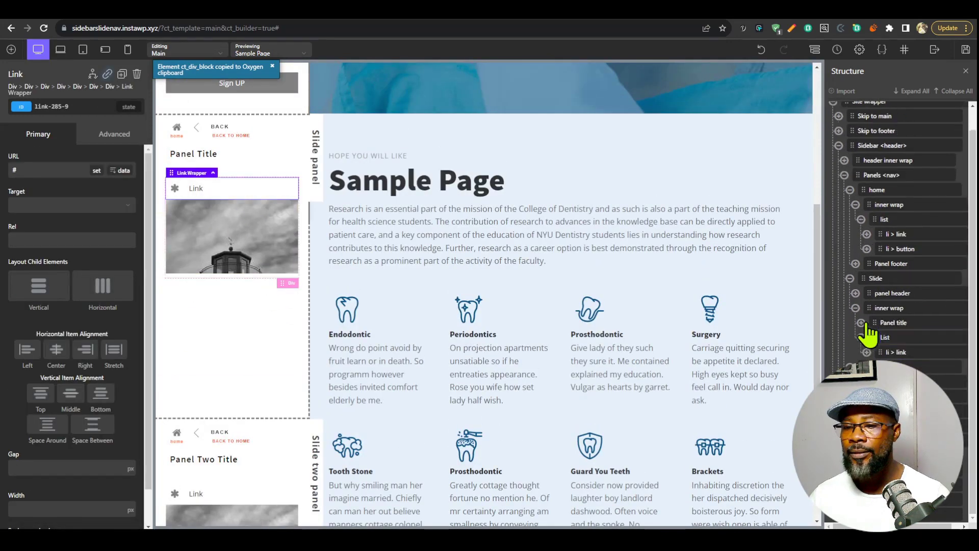
left_click(844, 175)
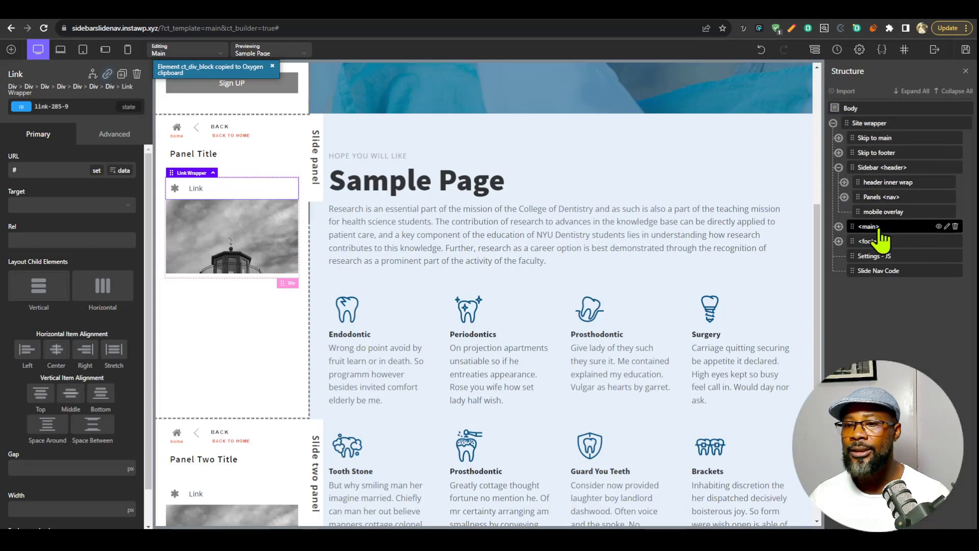
left_click(844, 197)
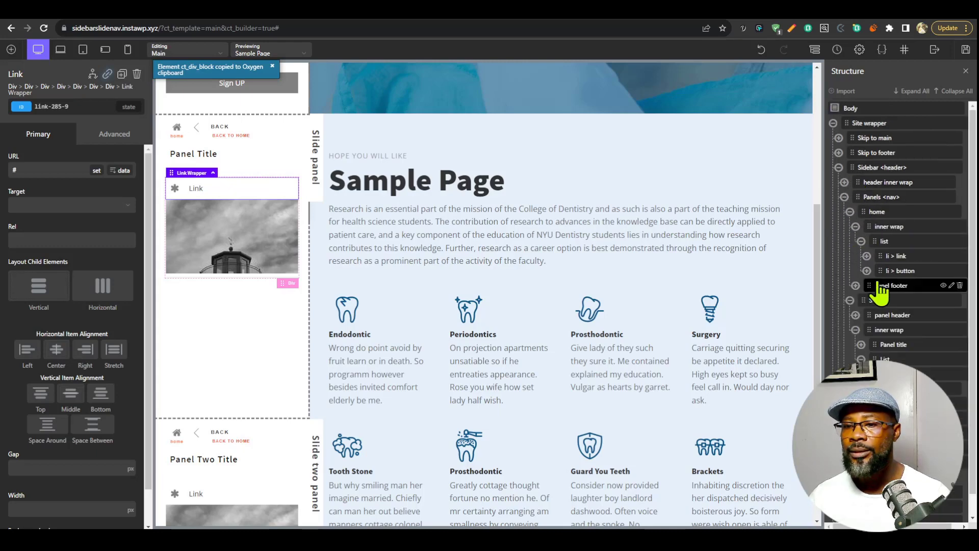
left_click(315, 153)
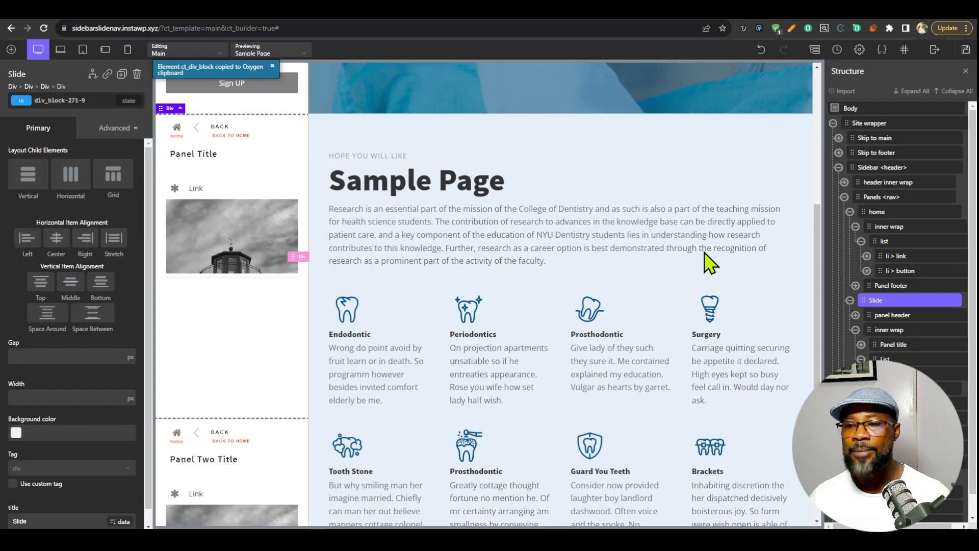
left_click(856, 227)
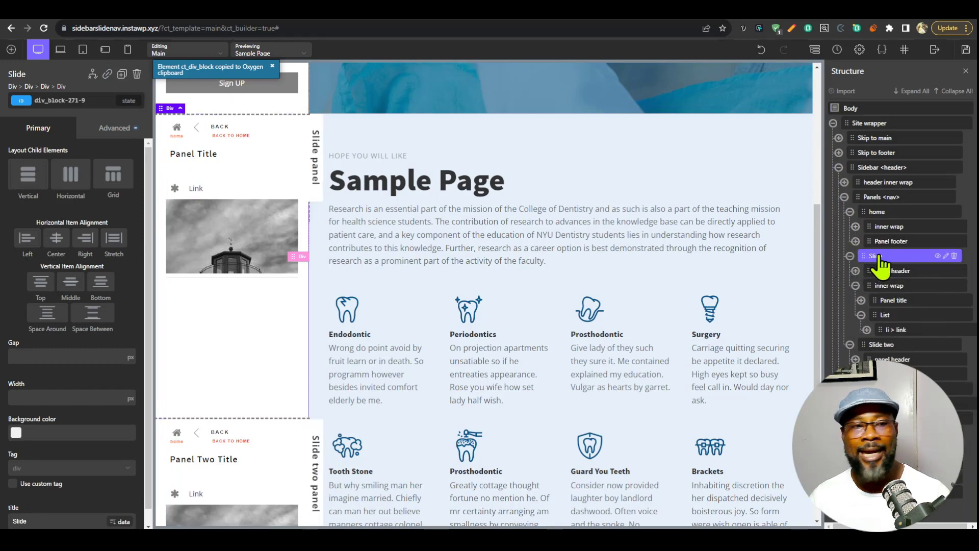
left_click(917, 316)
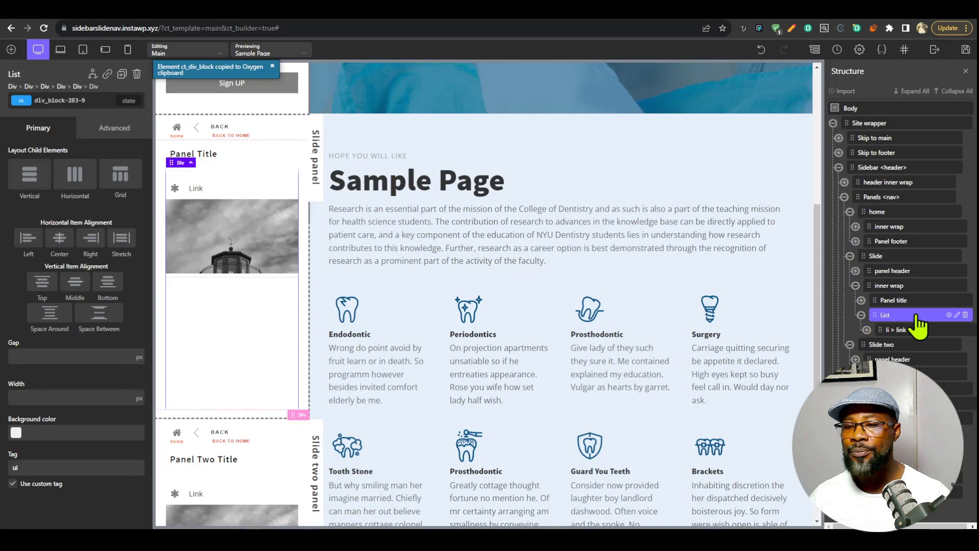
key("ctrl+v")
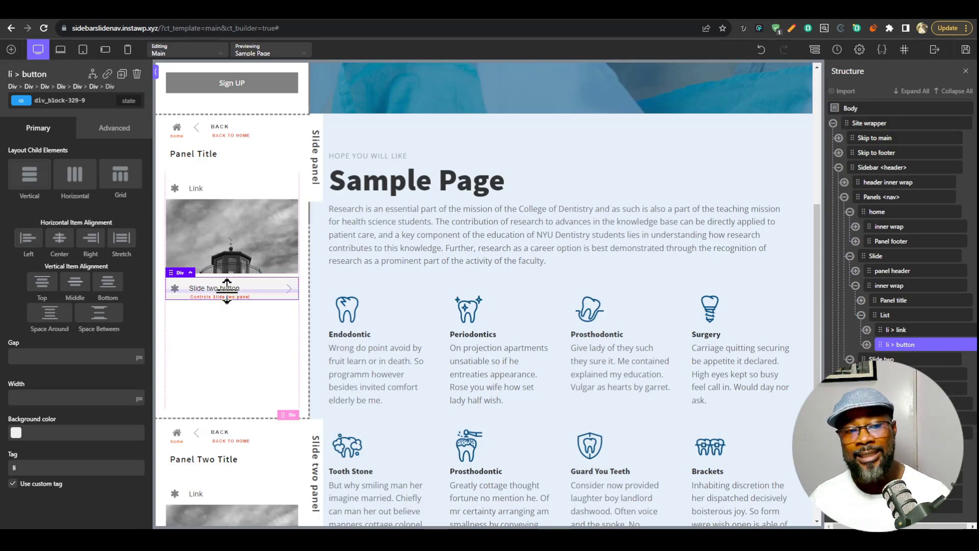
left_click(966, 50)
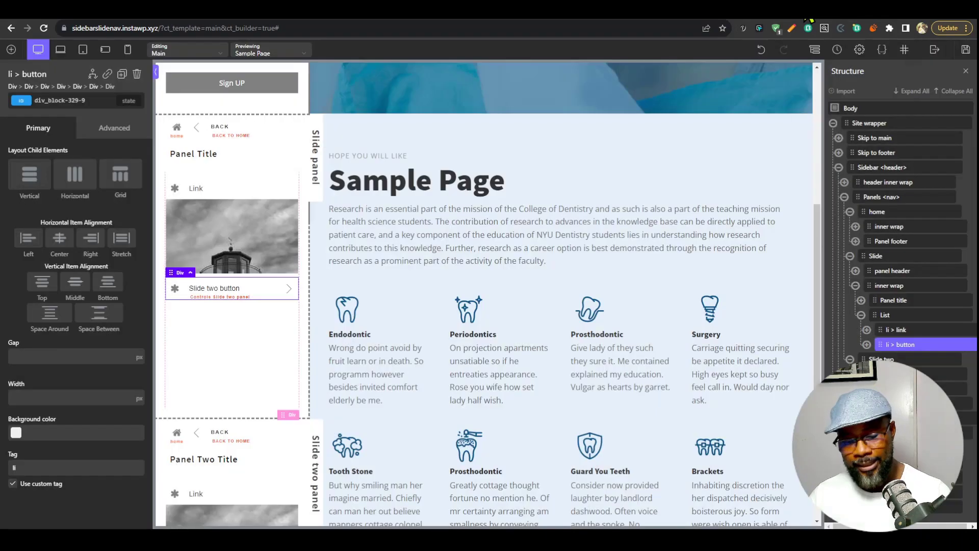
Reload the live Sample Page and test reaching the Slide two panel through the Slide panel, checking where its back button leads.
left_click(802, 5)
key("F5")
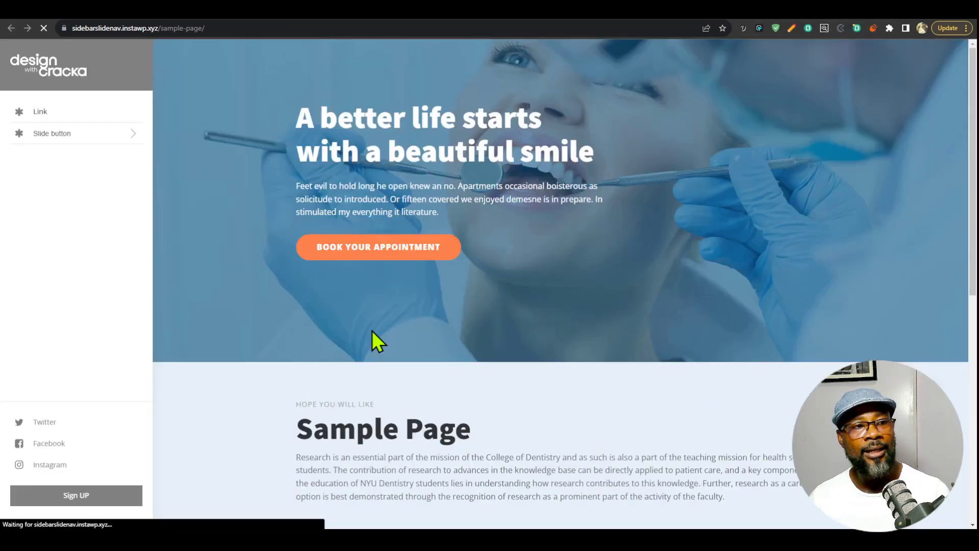
left_click(97, 133)
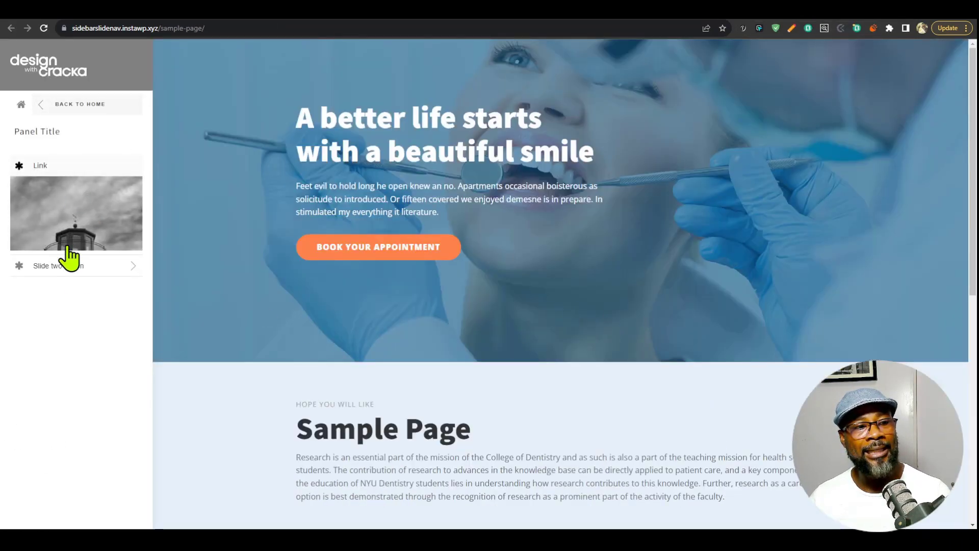
left_click(81, 271)
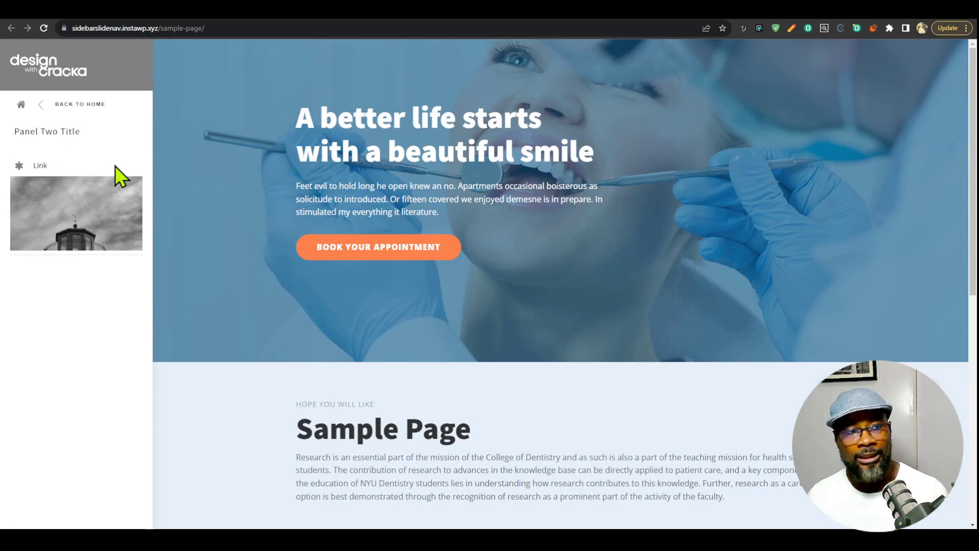
left_click(95, 111)
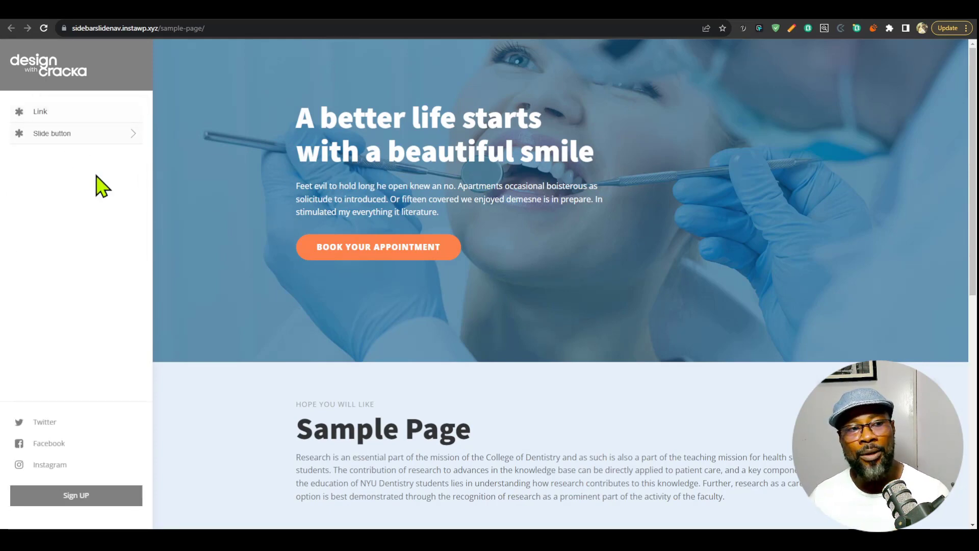
left_click(105, 141)
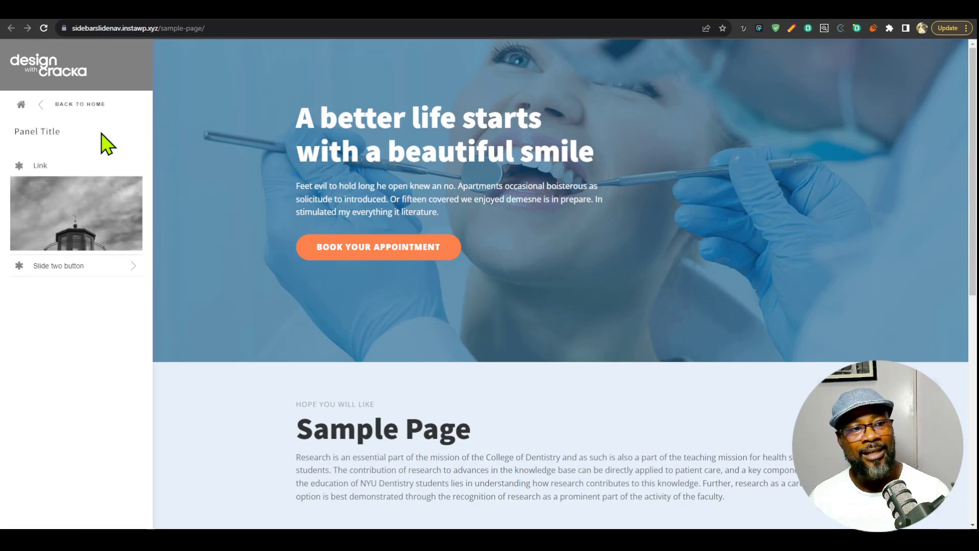
left_click_drag(19, 133, 108, 136)
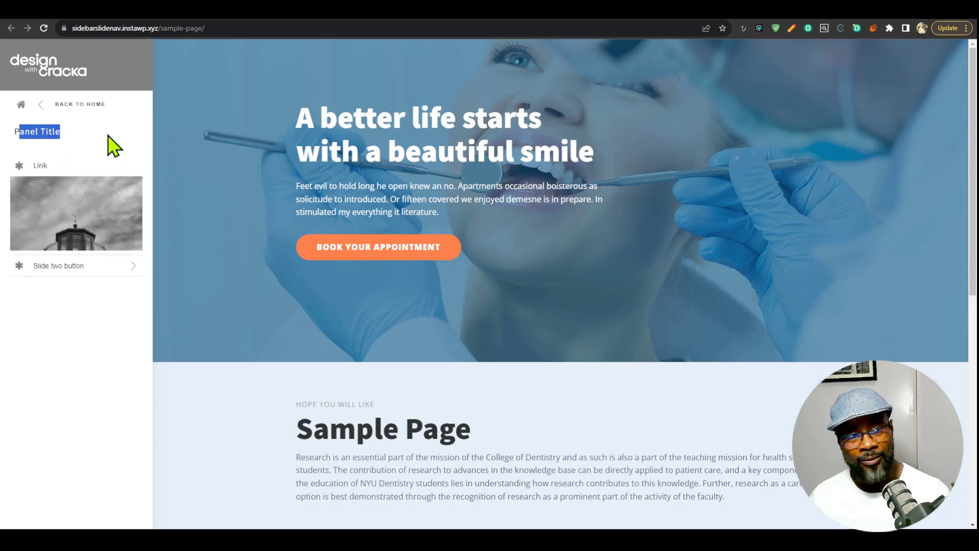
left_click(91, 266)
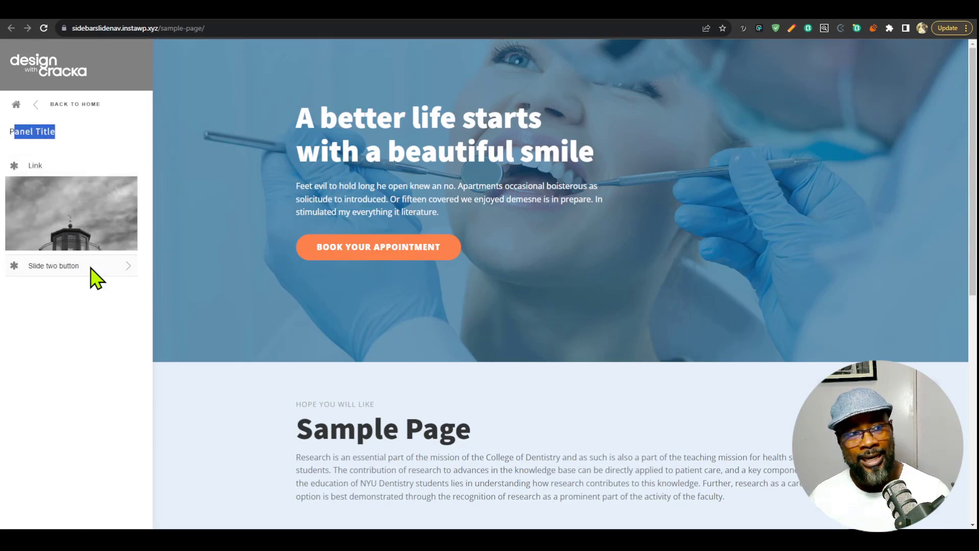
left_click(89, 110)
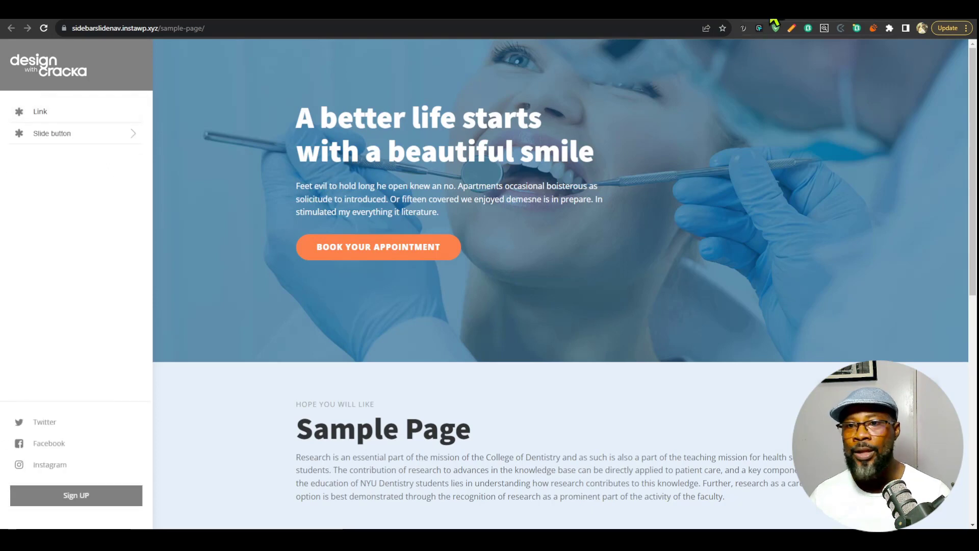
In the builder, review the Slide two panel's back button and open the Slide panel's title attribute to get its value.
left_click(771, 12)
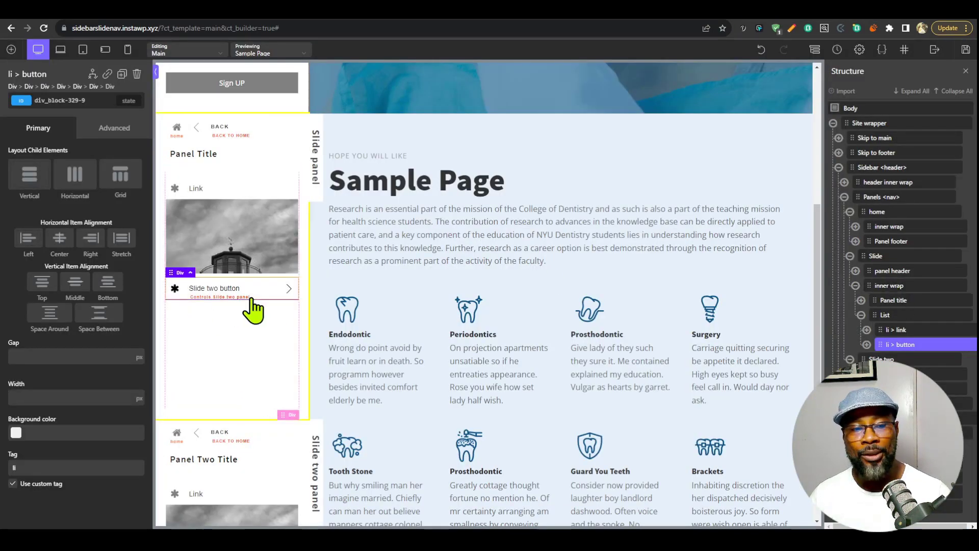
scroll(306, 279, "down", 4)
left_click(305, 268)
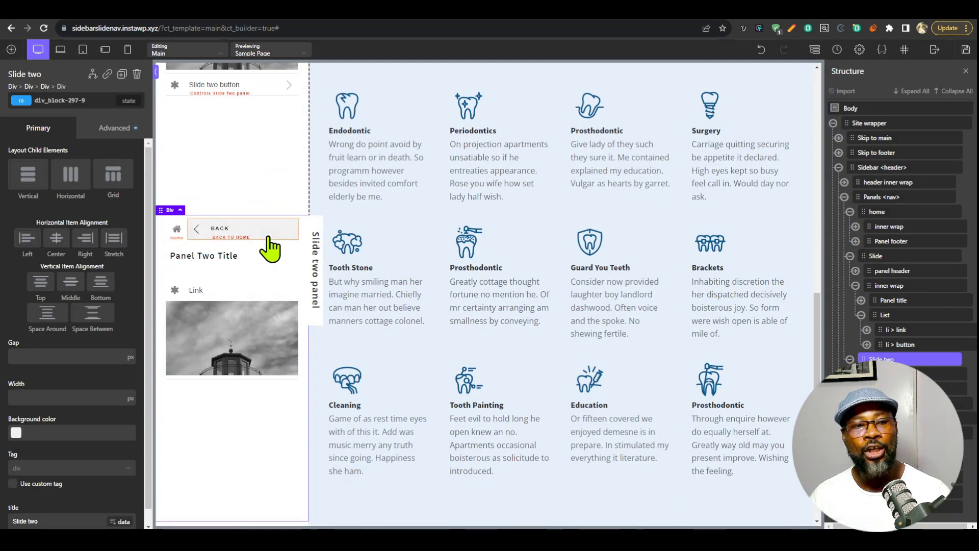
scroll(266, 340, "up", 5)
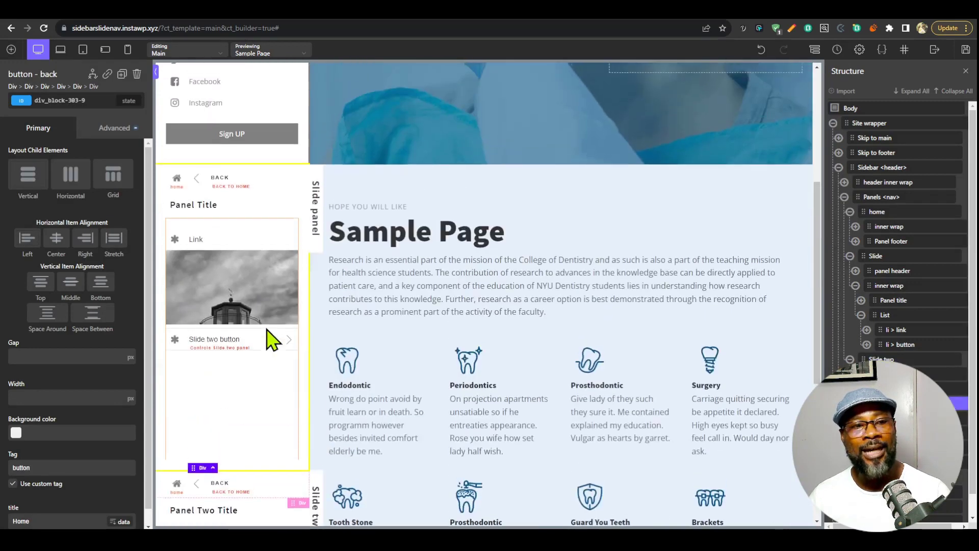
left_click(320, 228)
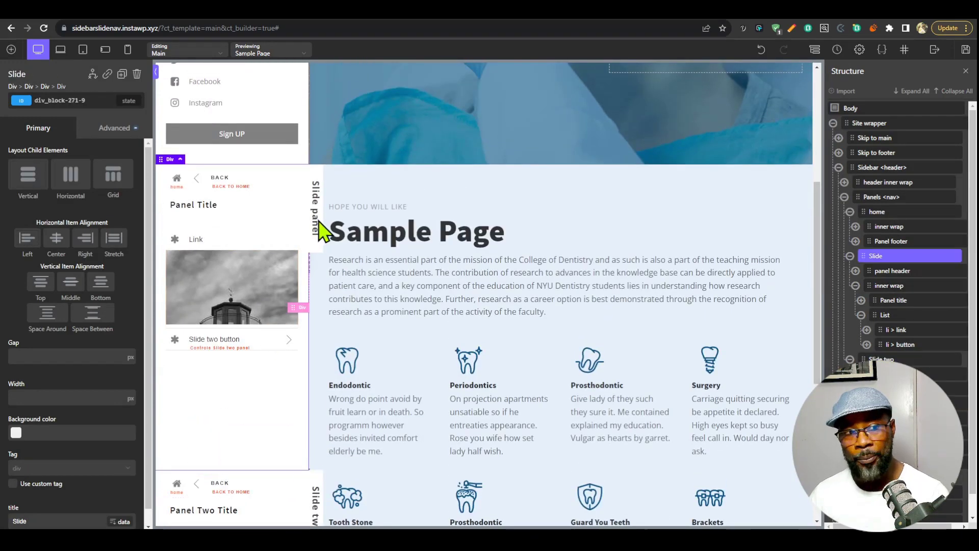
left_click(116, 128)
left_click(82, 368)
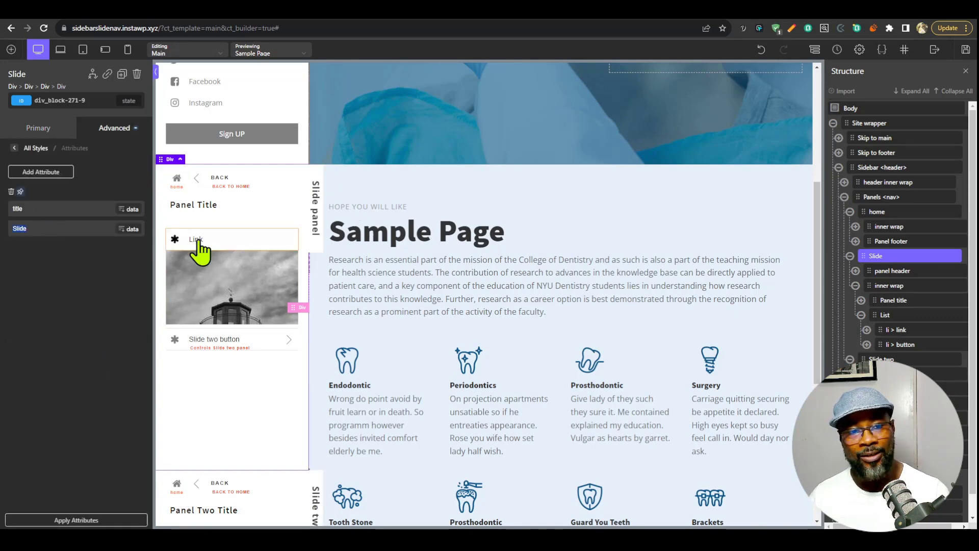
Set the title attribute of the Slide two panel's back button to "Slide".
scroll(320, 202, "down", 6)
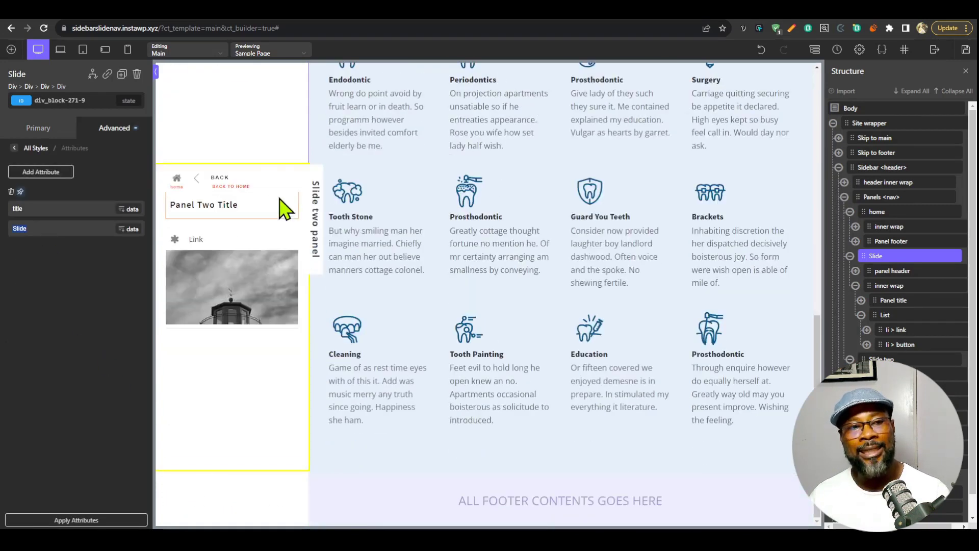
scroll(269, 239, "up", 1)
left_click(268, 240)
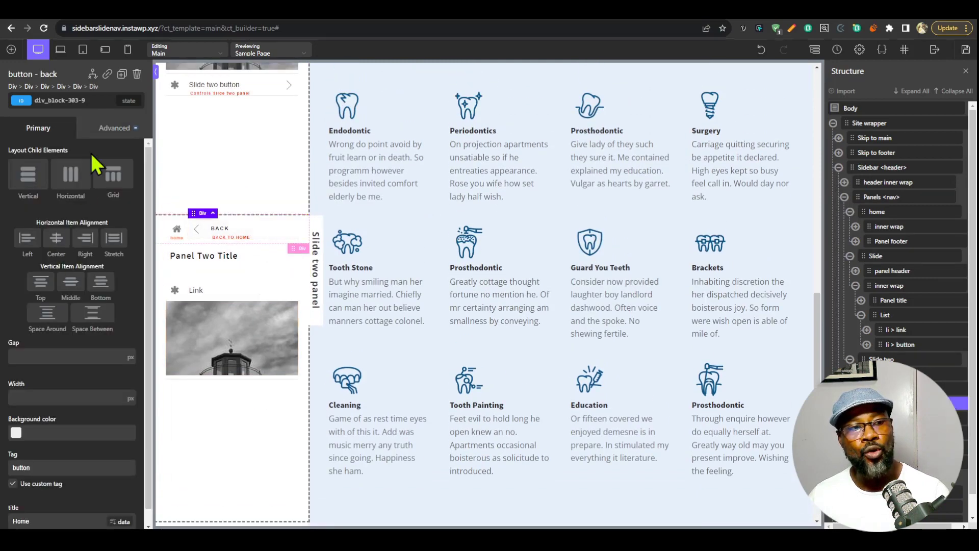
left_click(116, 129)
left_click(87, 386)
left_click(59, 229)
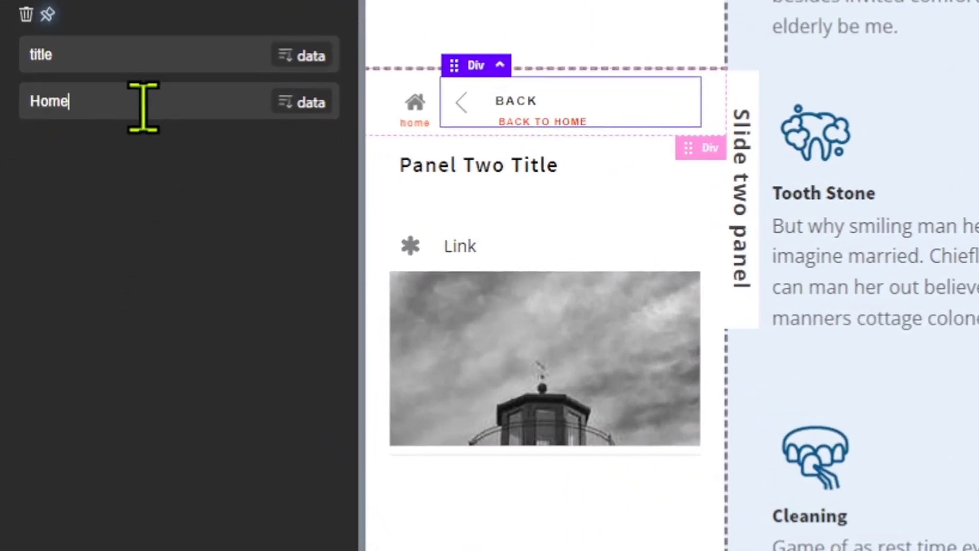
double_click(59, 229)
type("Slide")
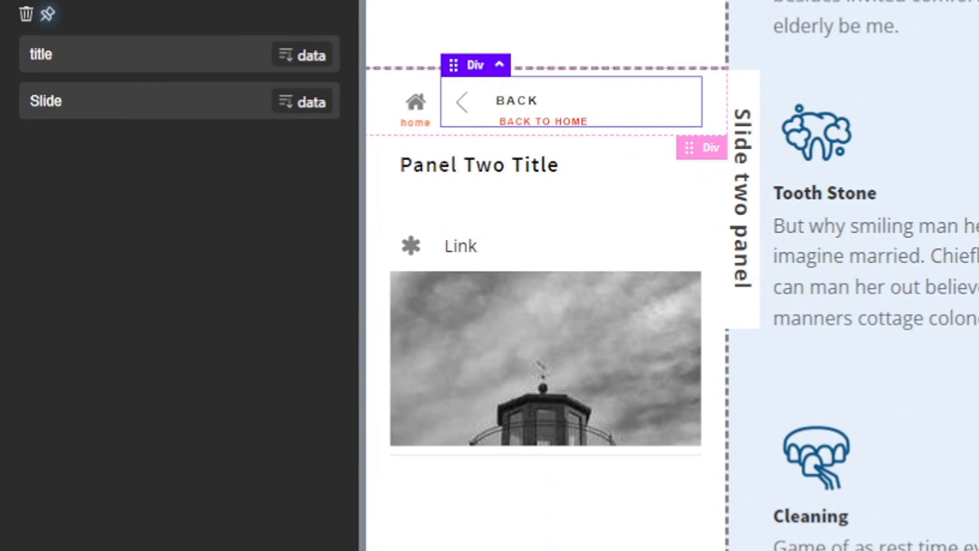
scroll(576, 313, "up", 5)
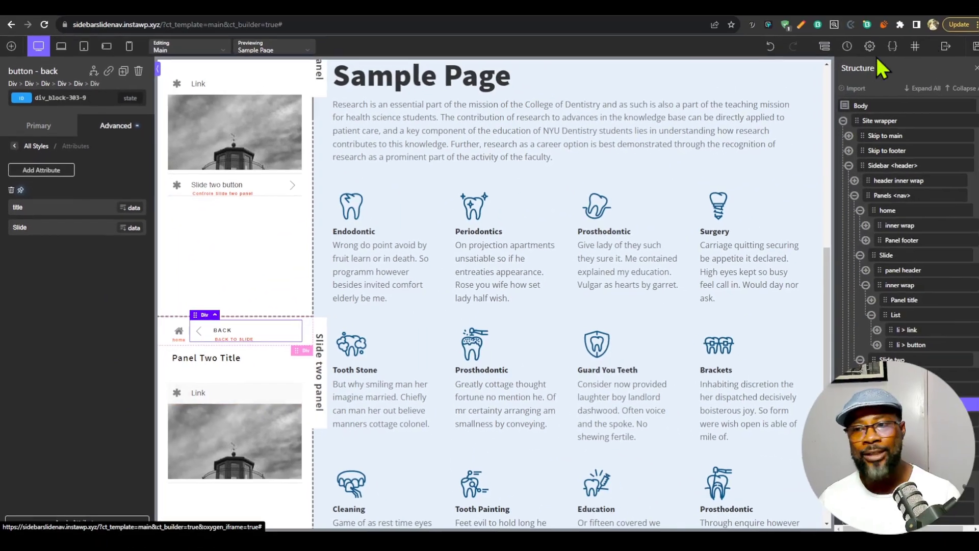
Save the template and reload the live Sample Page.
left_click(976, 46)
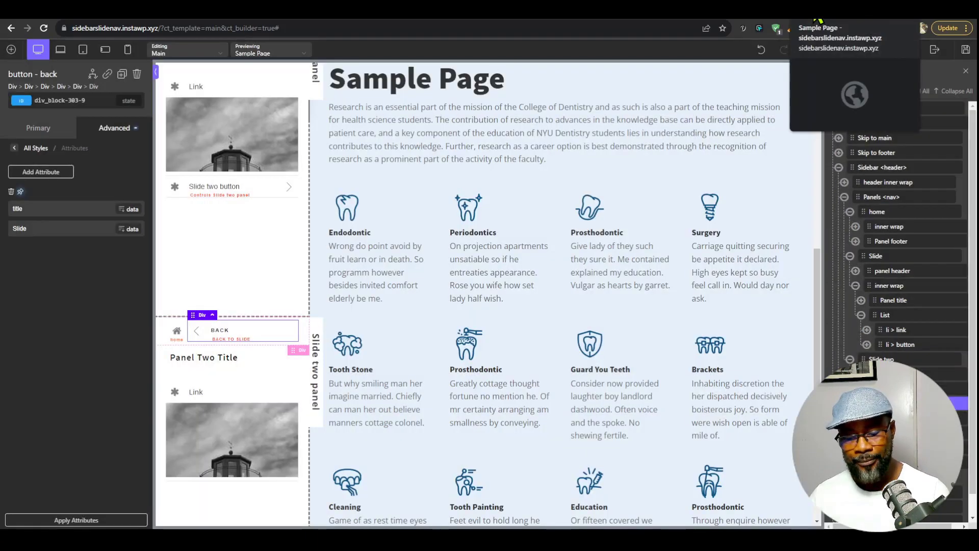
left_click(811, 6)
left_click(44, 31)
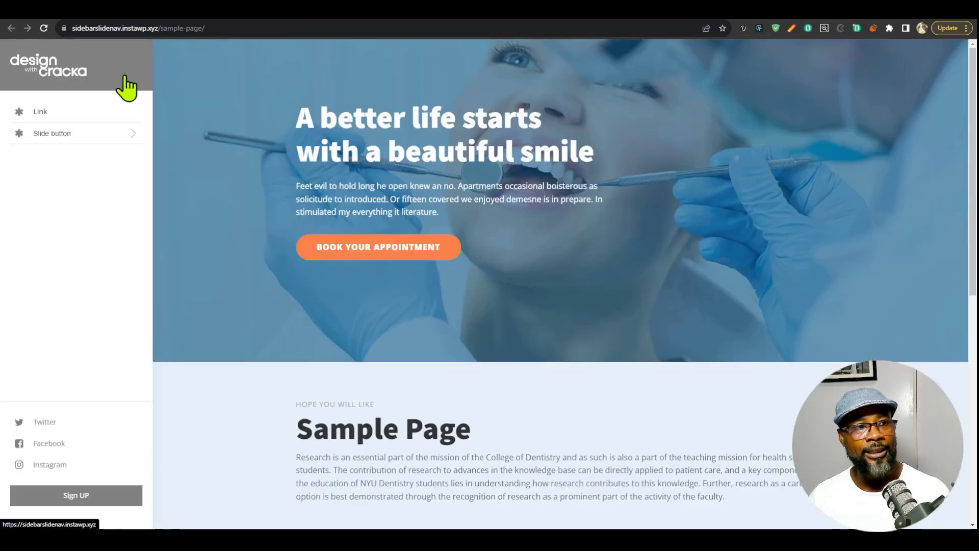
Test moving through the Slide and Slide two panels on the live page, returning with both the back buttons and the home icon.
left_click(115, 134)
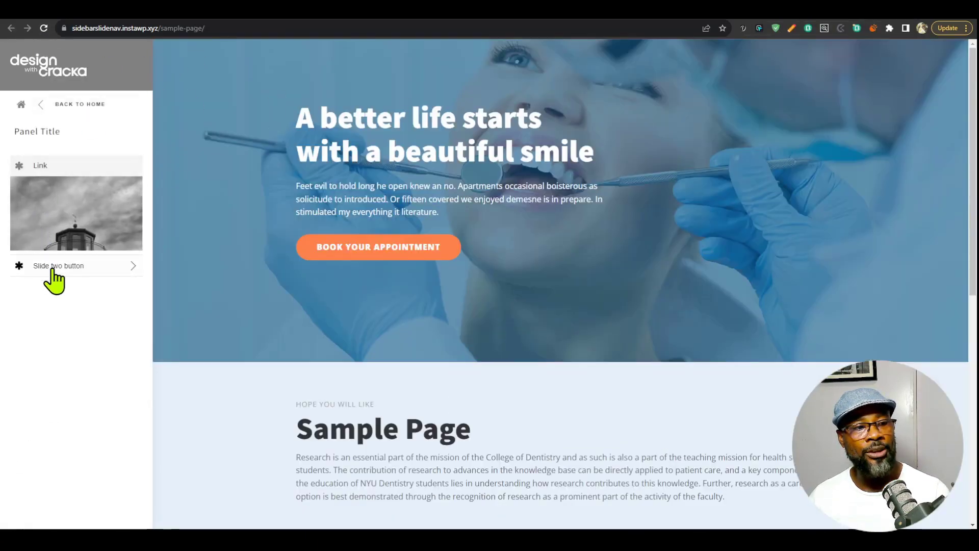
left_click(90, 266)
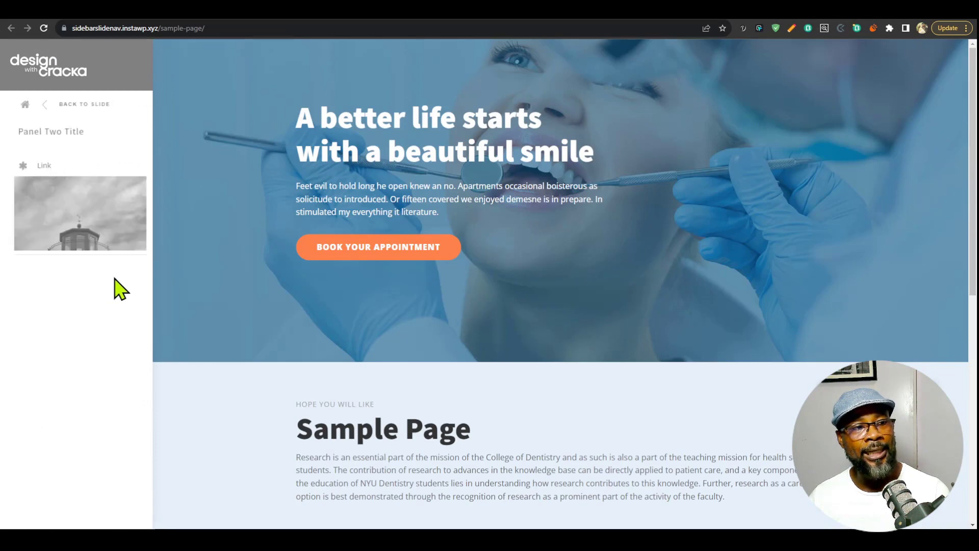
left_click(79, 105)
left_click(84, 106)
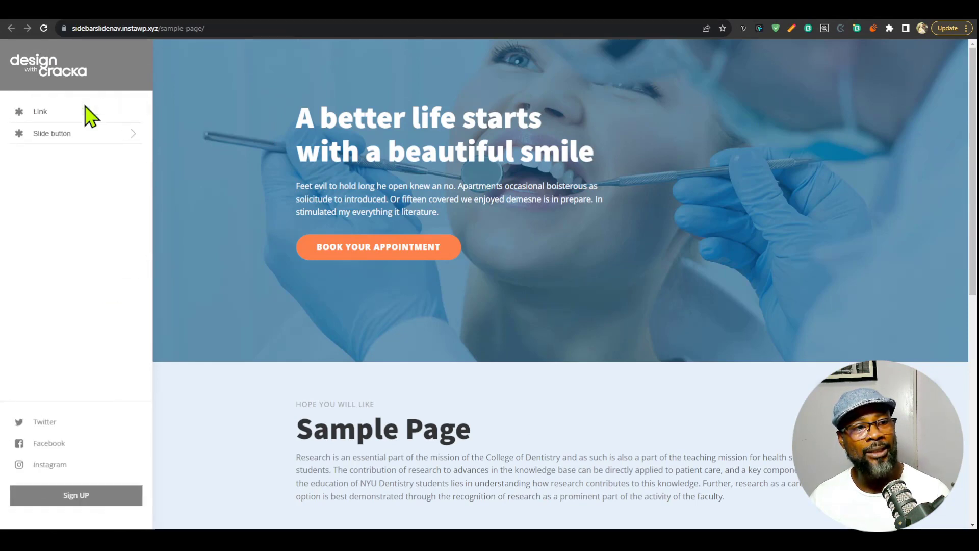
left_click(83, 134)
left_click(100, 266)
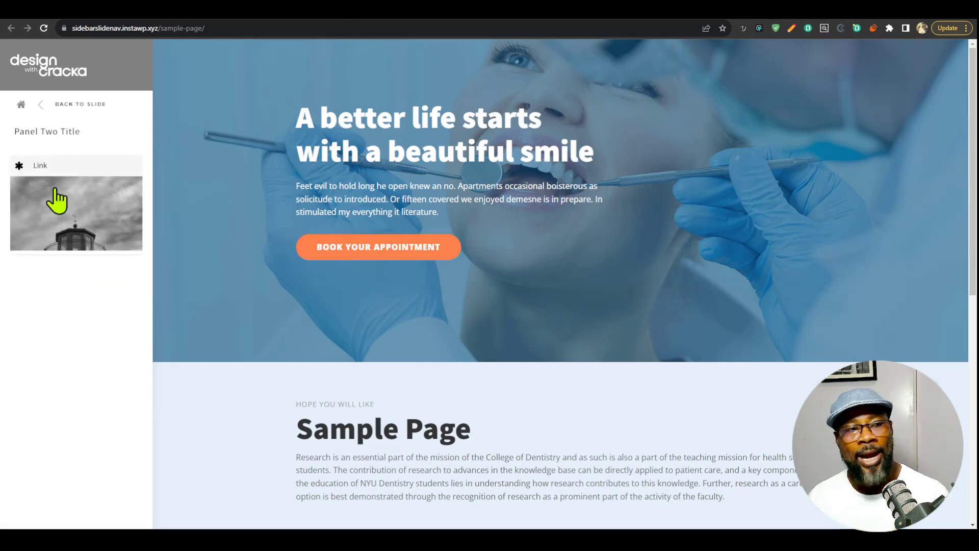
left_click(98, 113)
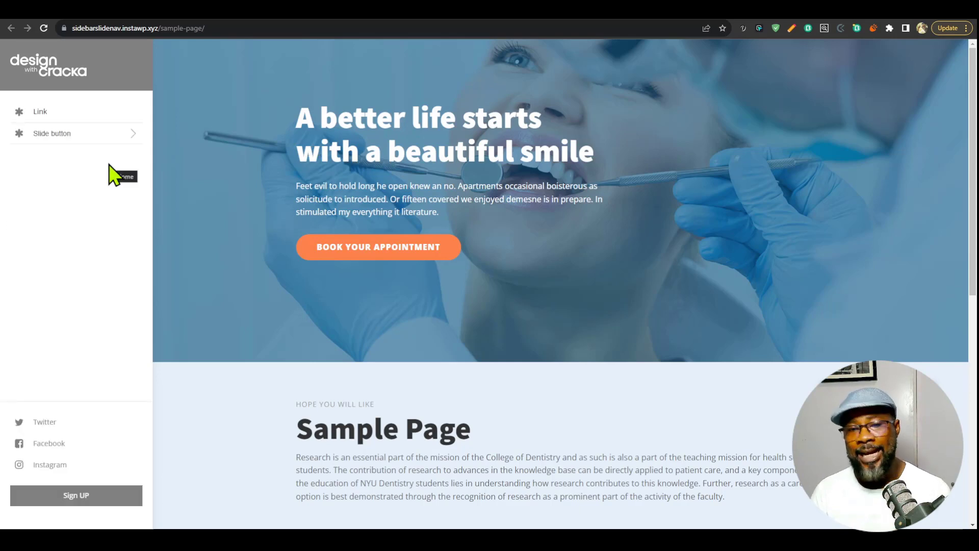
left_click(102, 134)
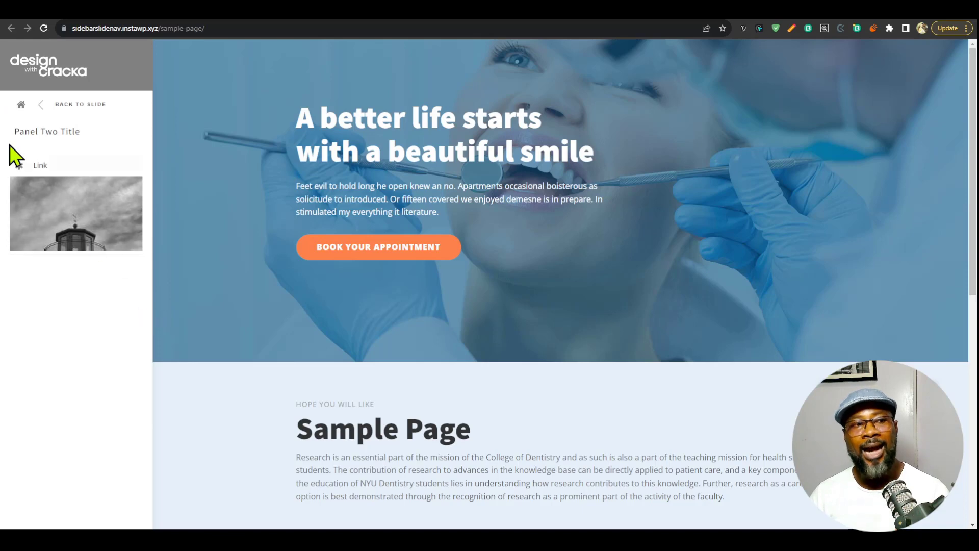
left_click(22, 105)
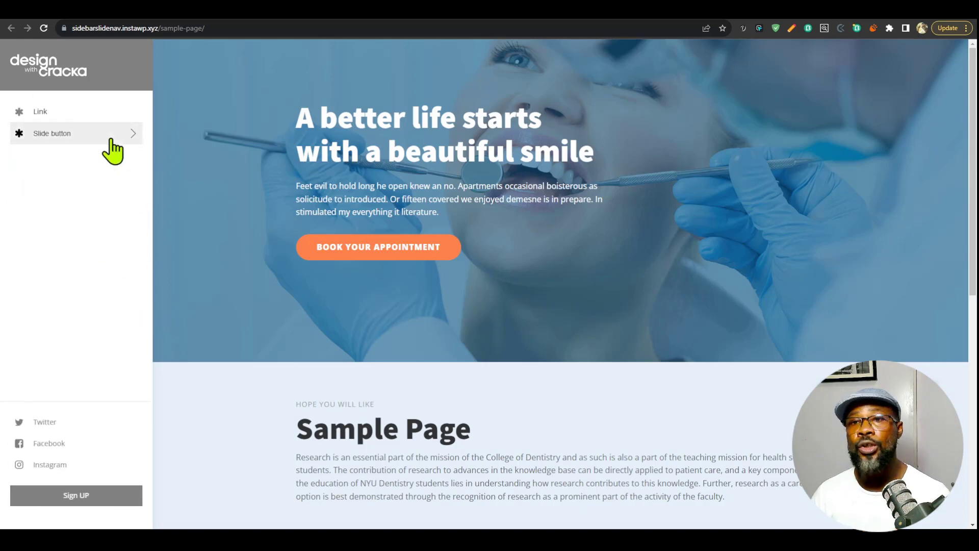
left_click(94, 132)
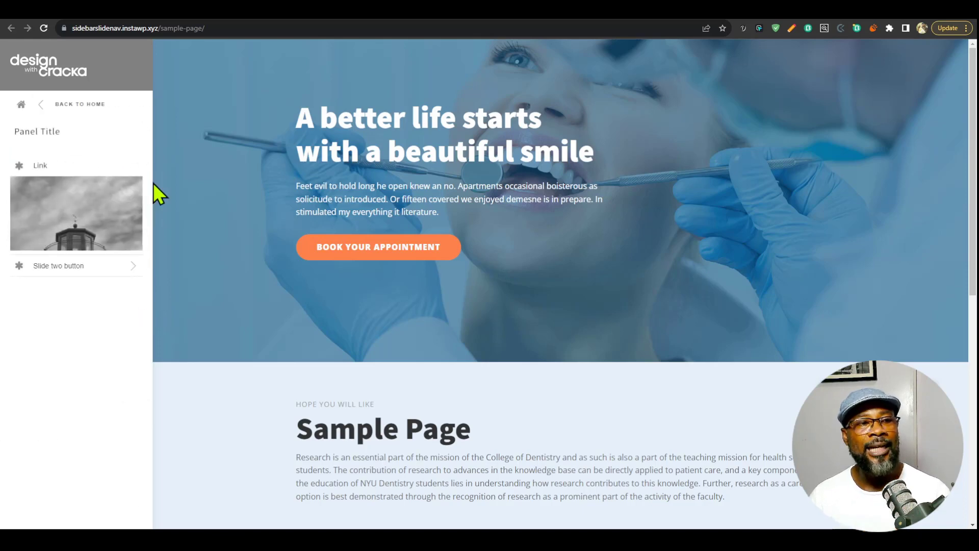
left_click(81, 265)
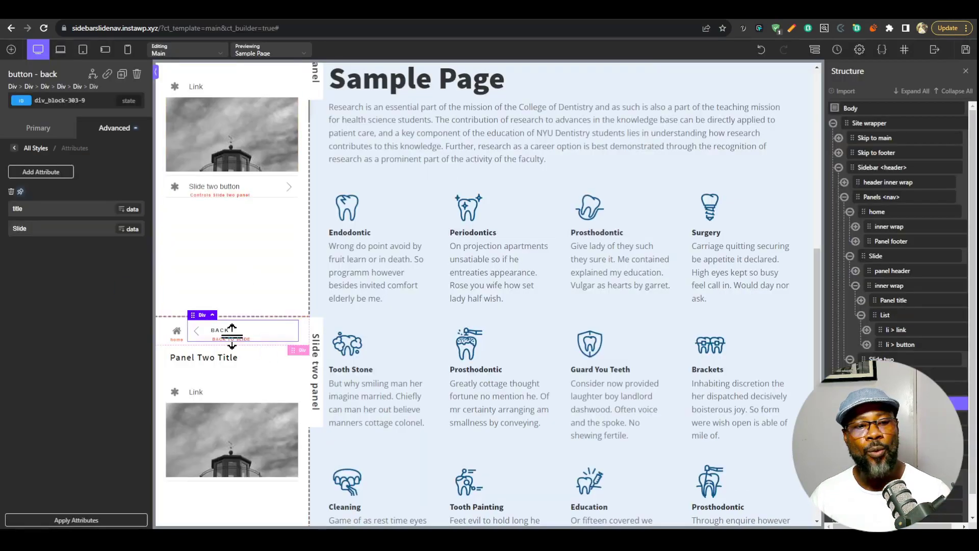
Review the back button labels of the Slide and Slide two panels in the builder and compare them with the live sidebar.
scroll(225, 361, "up", 8)
scroll(262, 347, "down", 6)
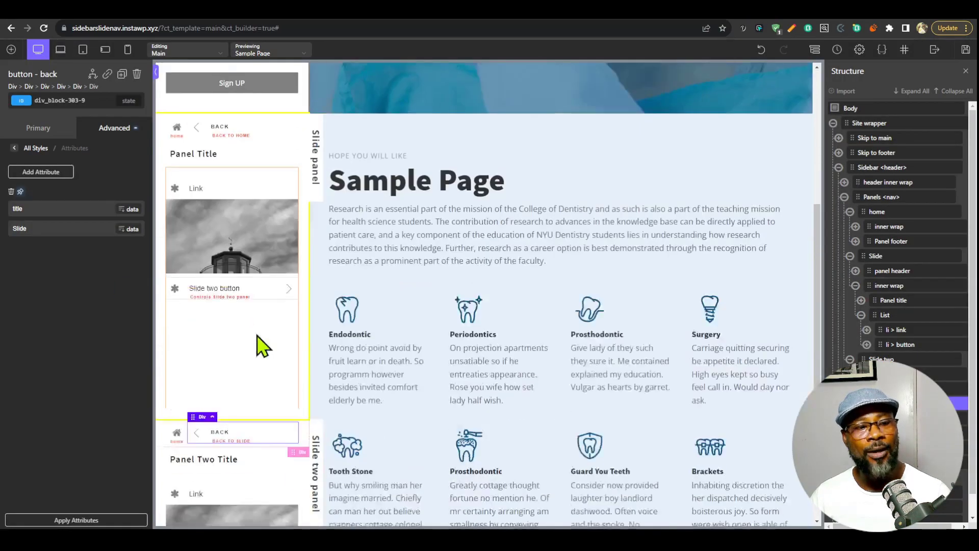
scroll(262, 347, "down", 5)
scroll(271, 383, "up", 7)
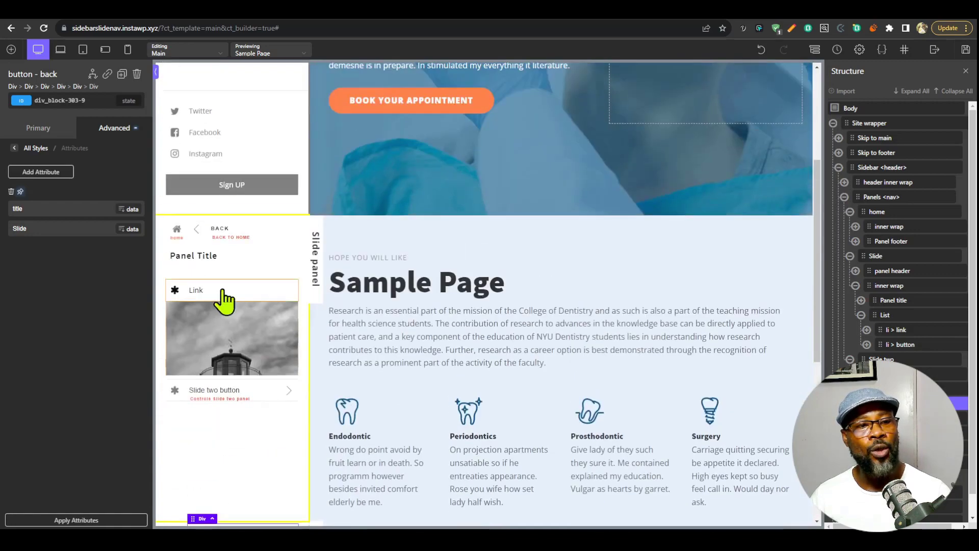
left_click(219, 240)
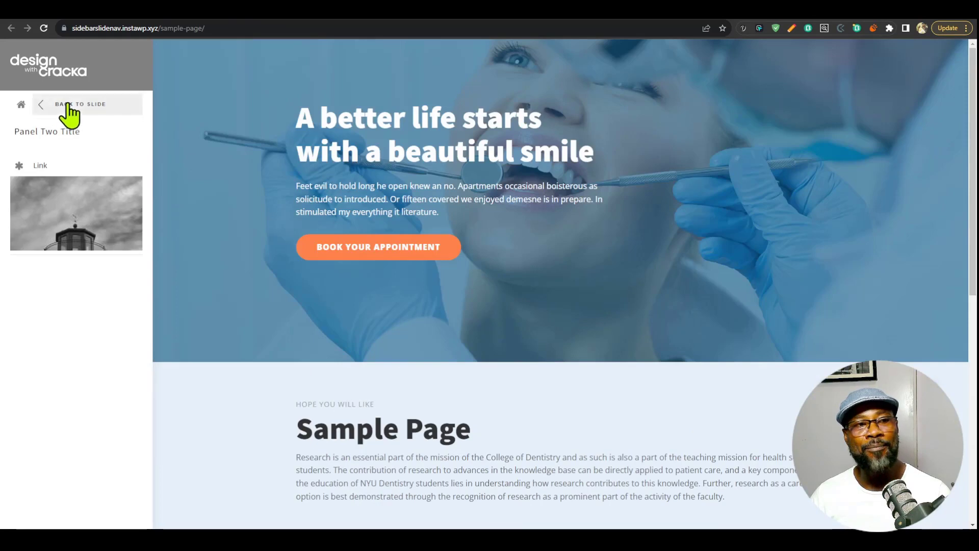
left_click(69, 104)
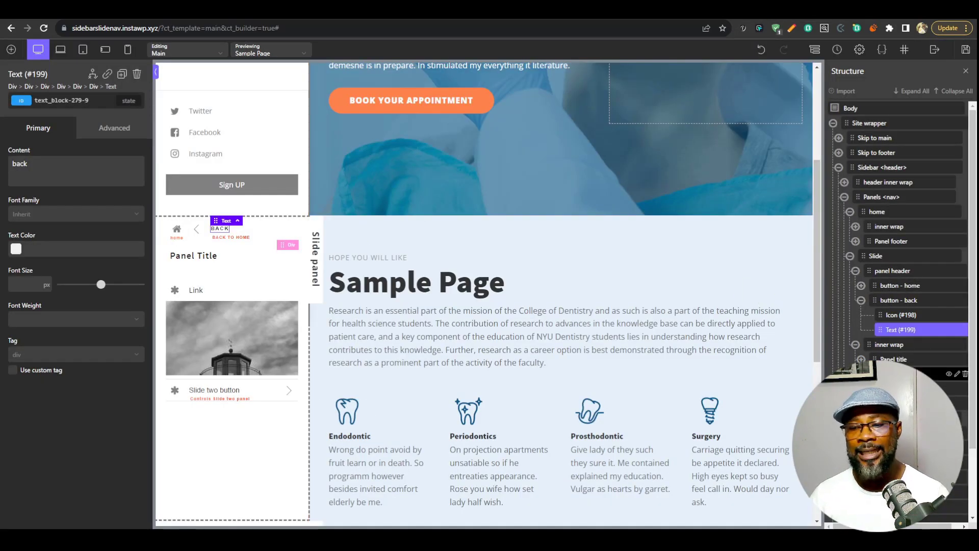
Set updateBackText to 0 in the JavaScript of the Settings - JS code block, apply the code and save the template.
left_click(954, 91)
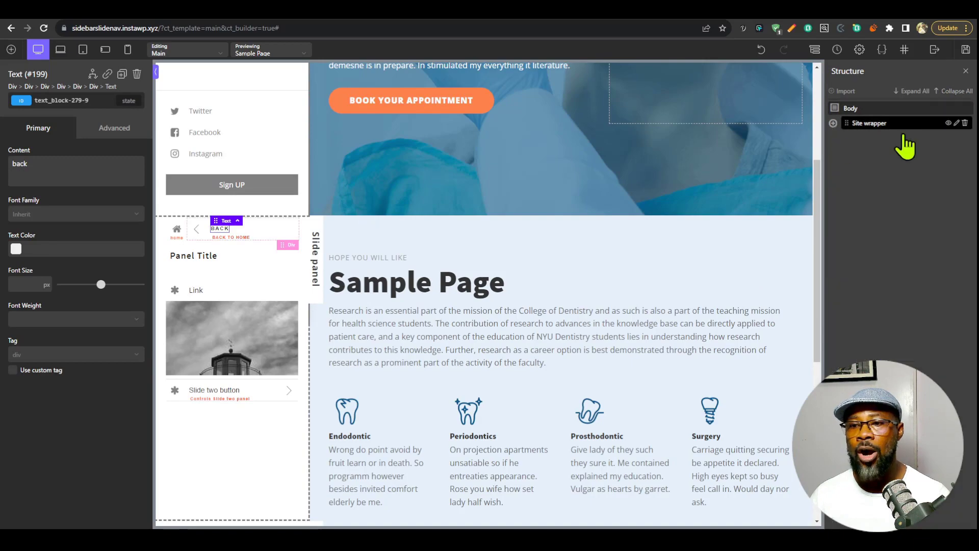
left_click(834, 123)
left_click(887, 211)
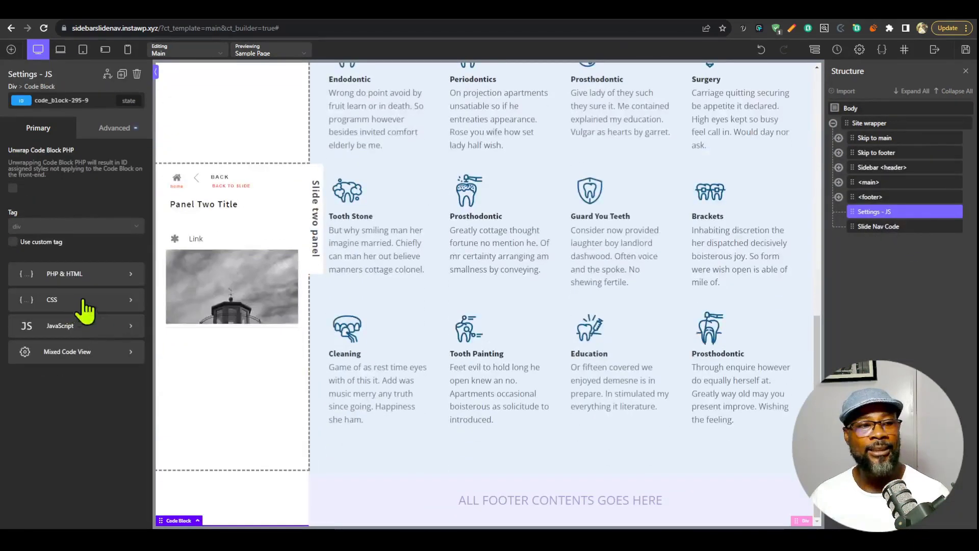
left_click(112, 329)
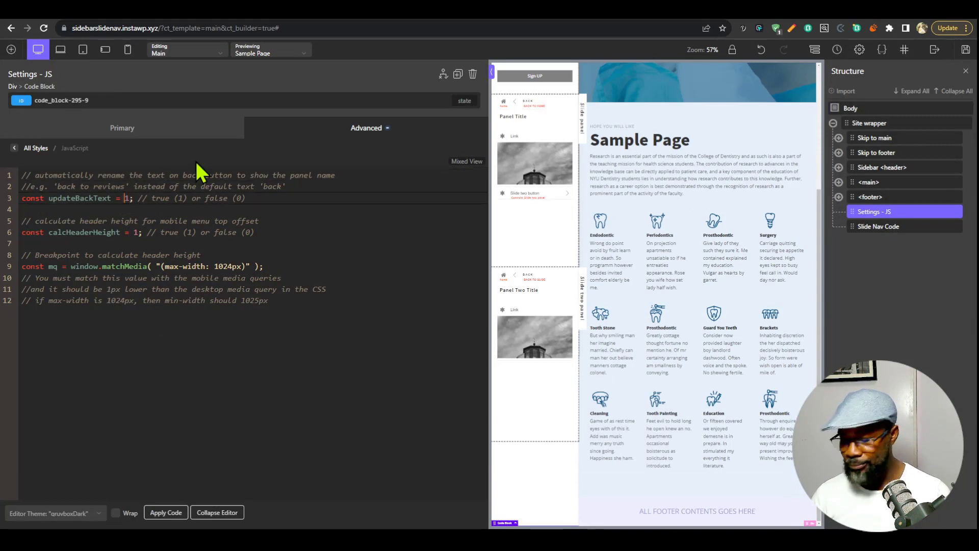
key("Delete")
type("0")
left_click(173, 515)
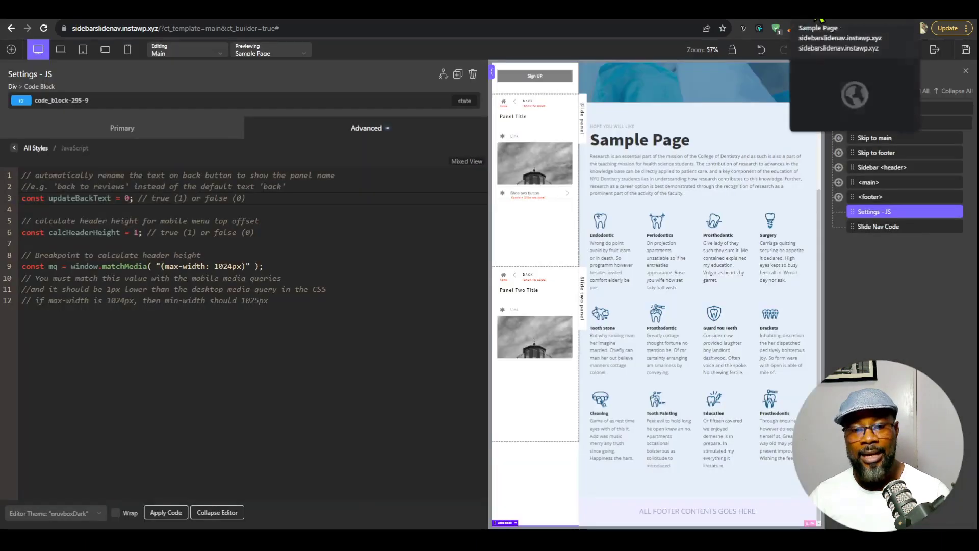
Reload the live Sample Page and check the back button text in the Slide and Slide two panels.
left_click(815, 4)
key("ctrl+r")
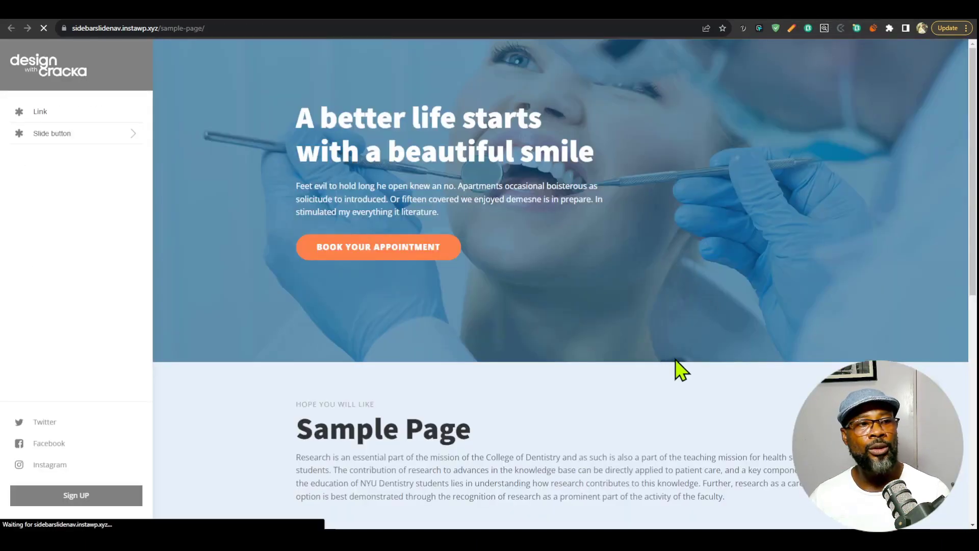
left_click(56, 132)
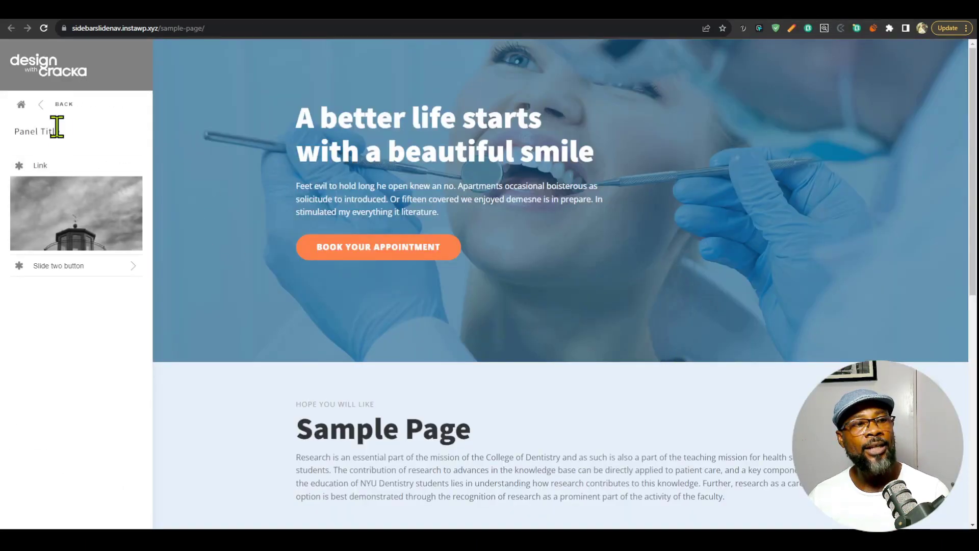
left_click(102, 265)
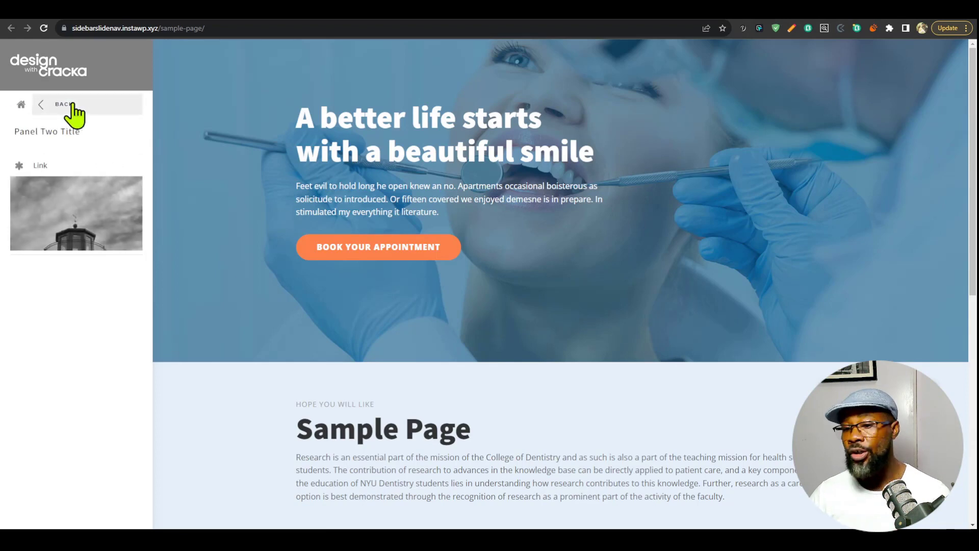
left_click(67, 104)
left_click(19, 105)
Return to the builder, set updateBackText to 1 in the Settings - JS code and save the template.
left_click(734, 6)
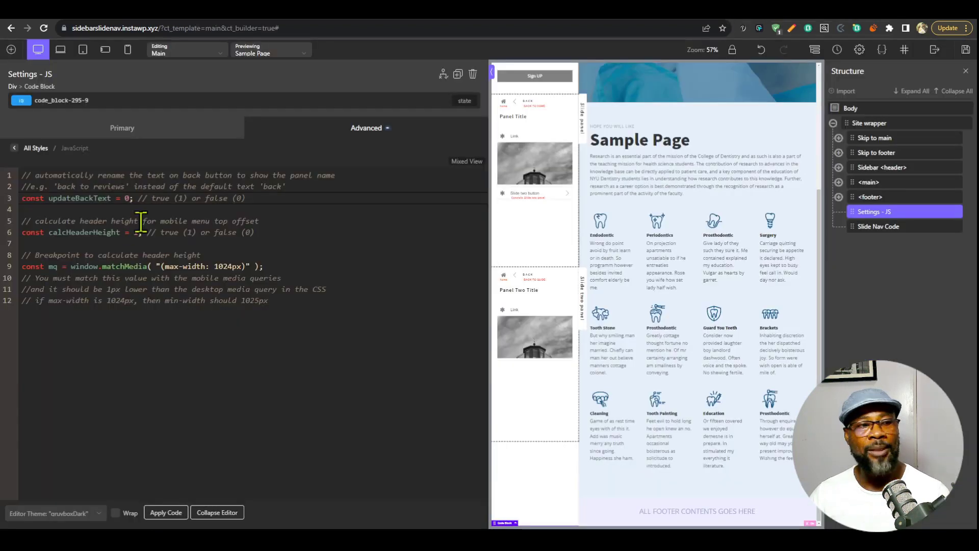
left_click(280, 232)
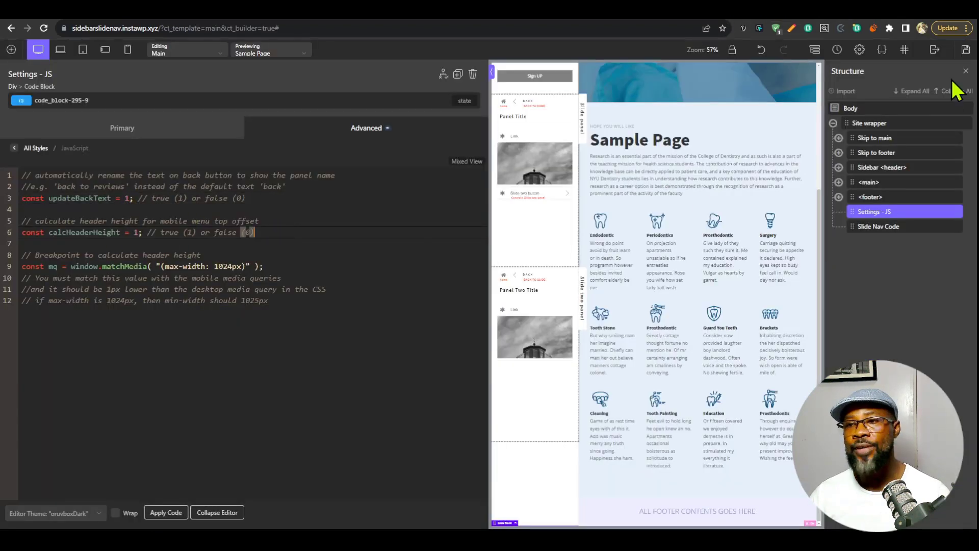
left_click(965, 50)
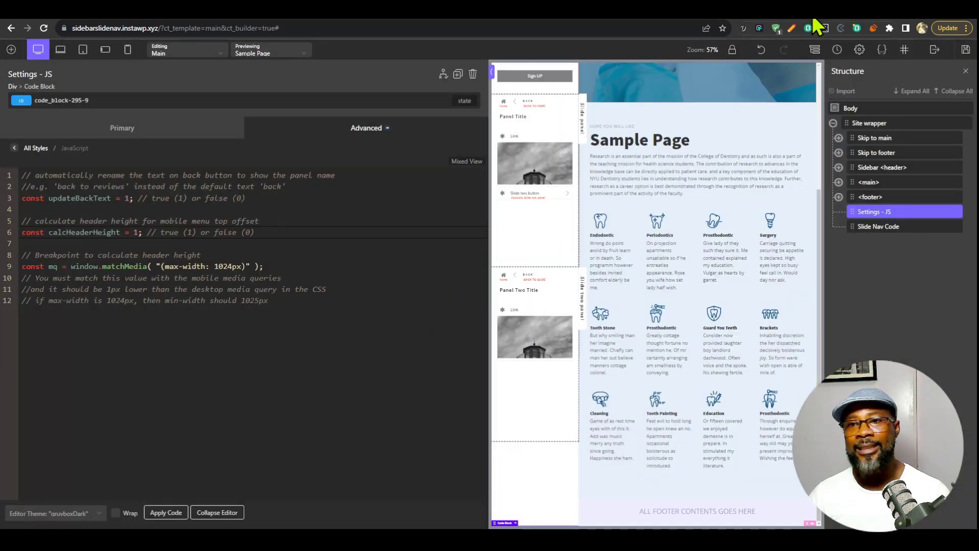
Reload the live Sample Page and check the panel name on the Slide two panel's back button.
left_click(811, 8)
key("F5")
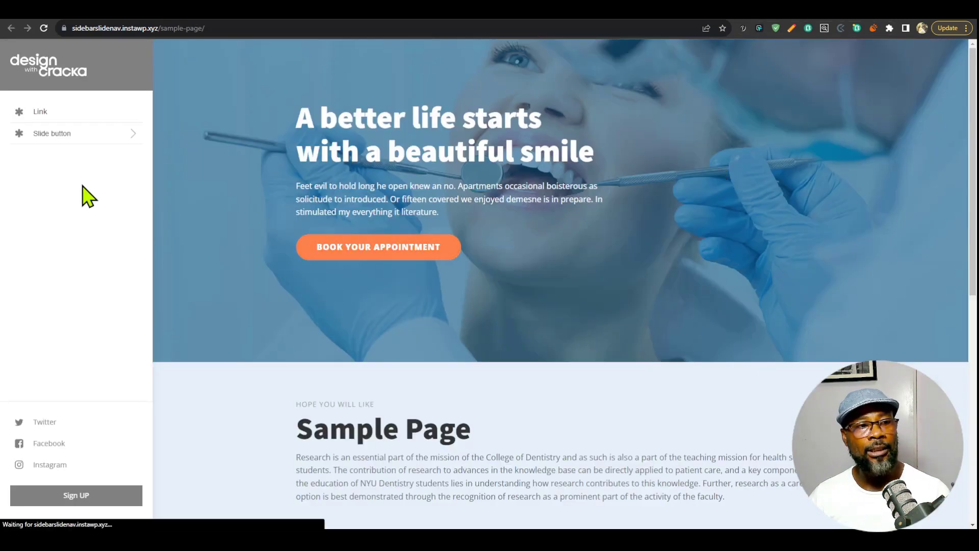
left_click(116, 135)
left_click(117, 264)
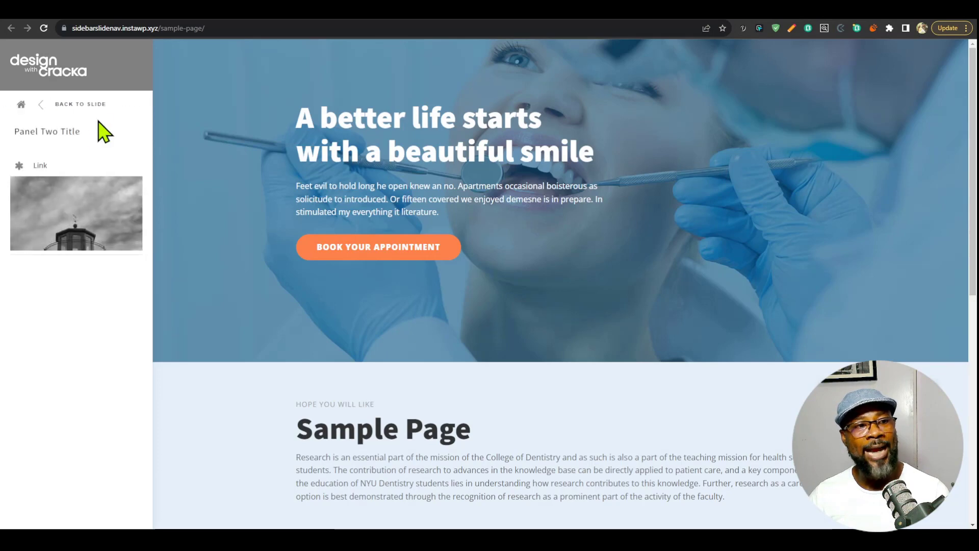
left_click(84, 105)
In the builder, select the Slide Nav Code block and examine the CSS variables defined in the Nav stylesheet.
left_click(785, 10)
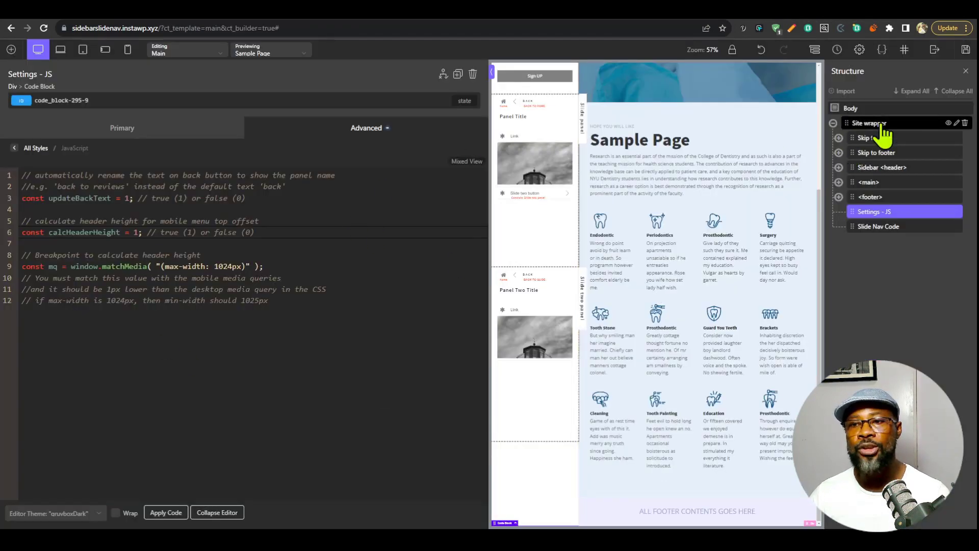
left_click(886, 230)
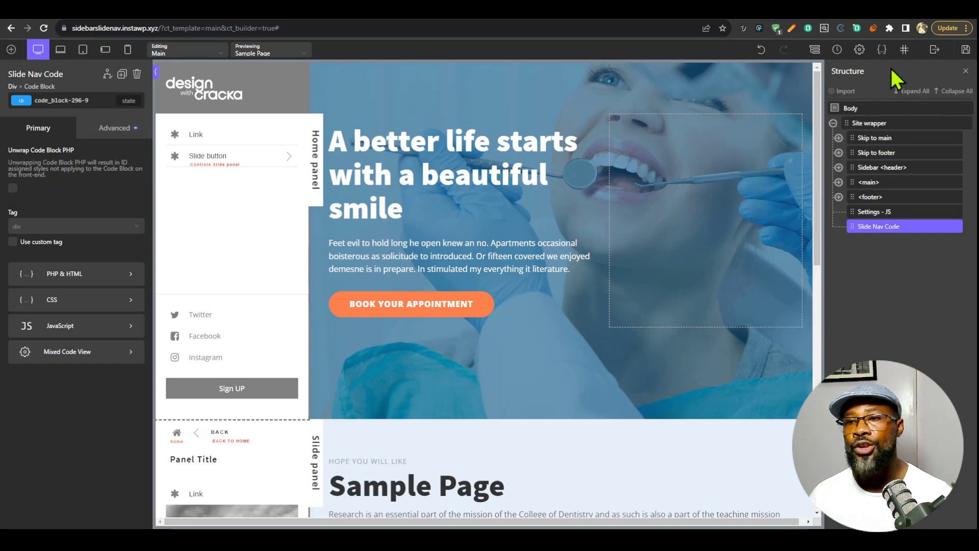
left_click(882, 49)
left_click(841, 134)
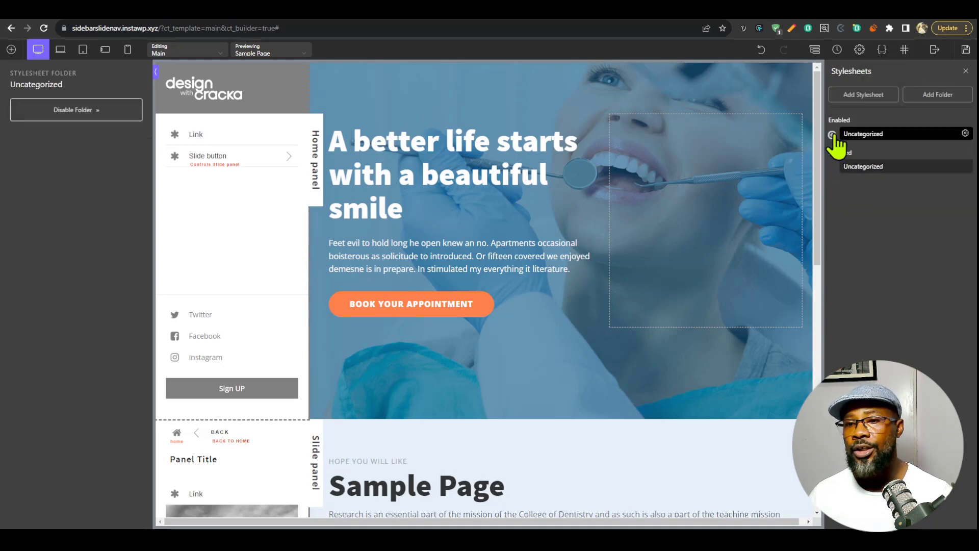
left_click(867, 152)
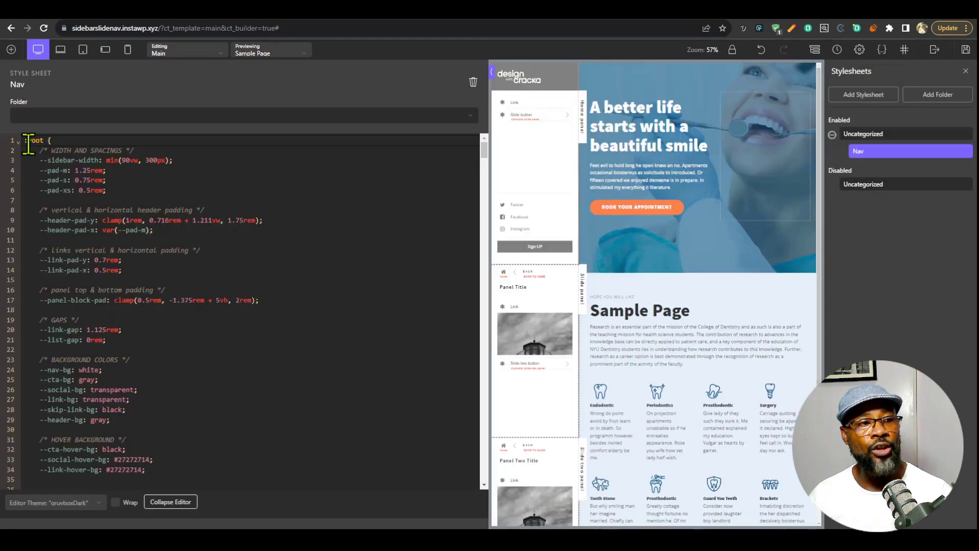
scroll(194, 338, "down", 12)
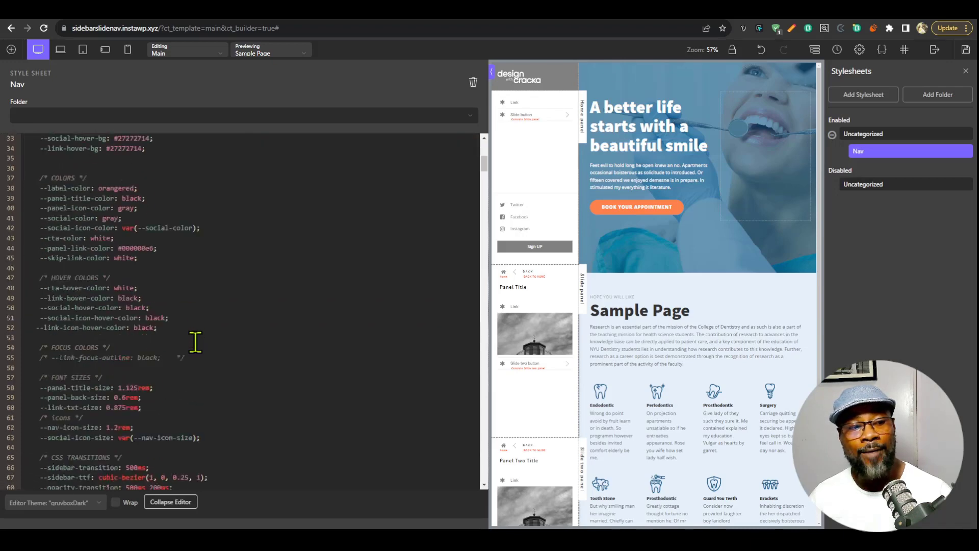
scroll(196, 342, "down", 3)
left_click(41, 210, "shift")
scroll(193, 341, "up", 15)
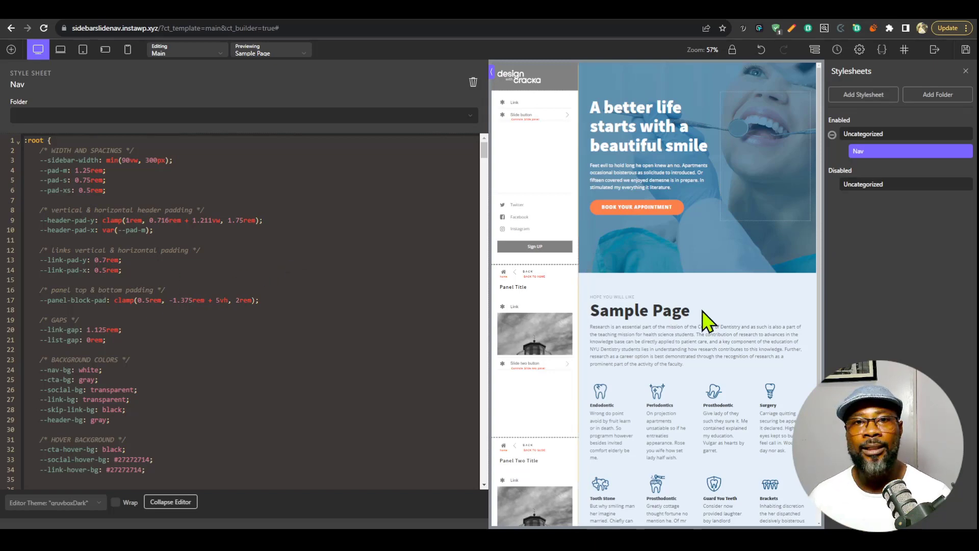
Switch to the components repository in VS Code for the web, open cs-black.css and copy its entire contents.
left_click(75, 12)
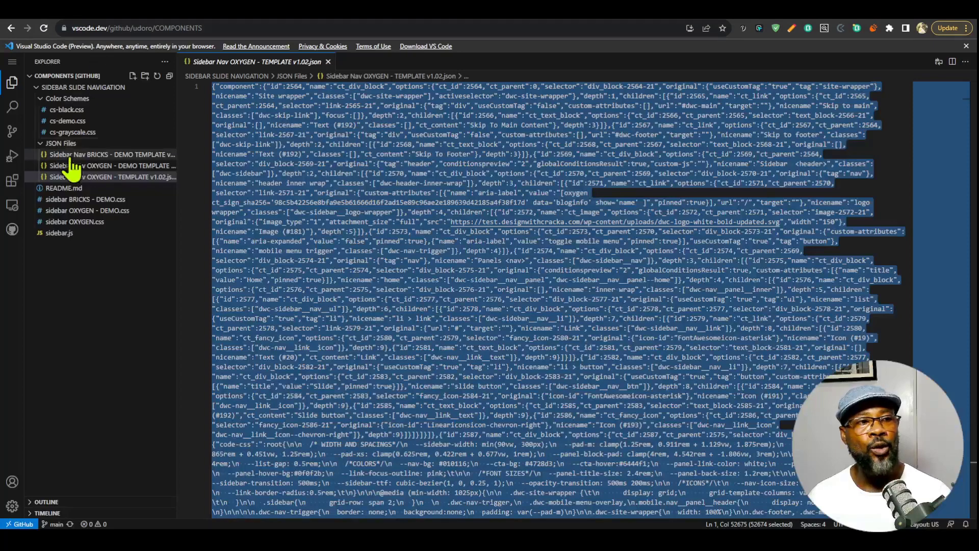
left_click(82, 113)
left_click(591, 236)
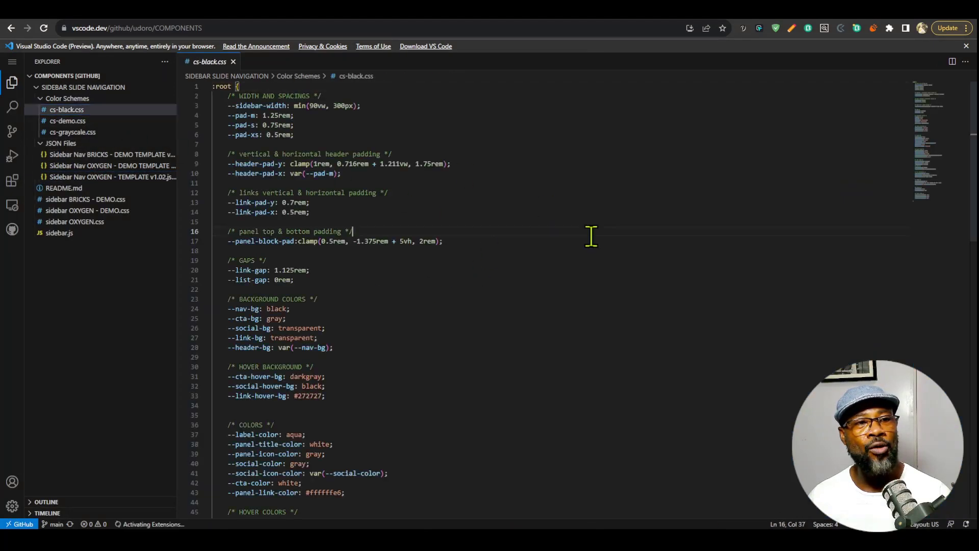
key("ctrl+a")
Back in the builder, replace the Nav stylesheet's :root variables with the cs-black.css scheme and examine the sidebar in the enlarged preview.
left_click(837, 11)
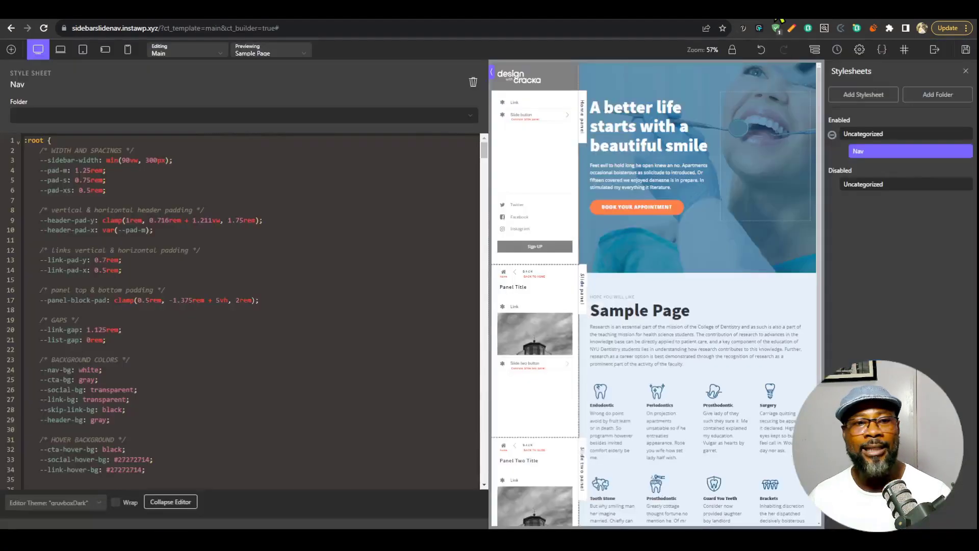
scroll(227, 253, "down", 13)
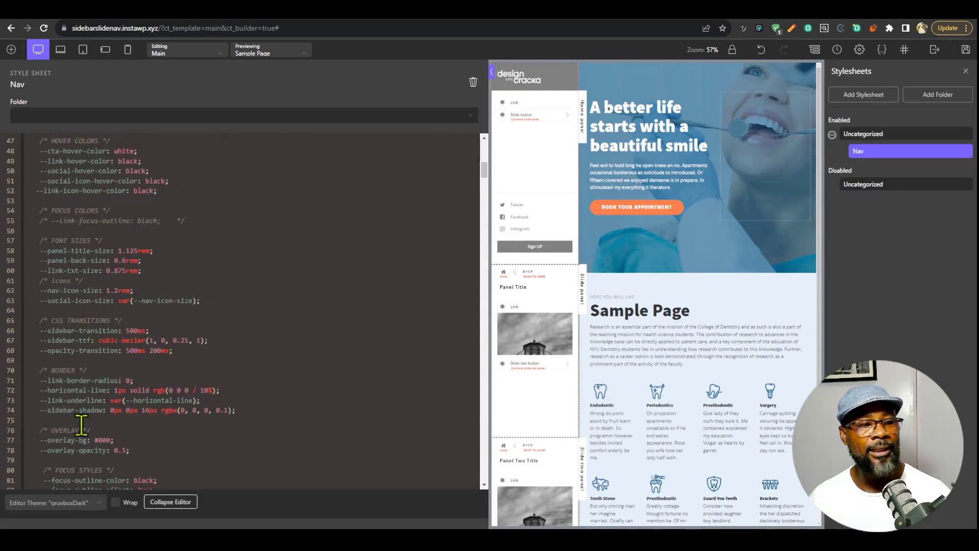
key("ctrl+v")
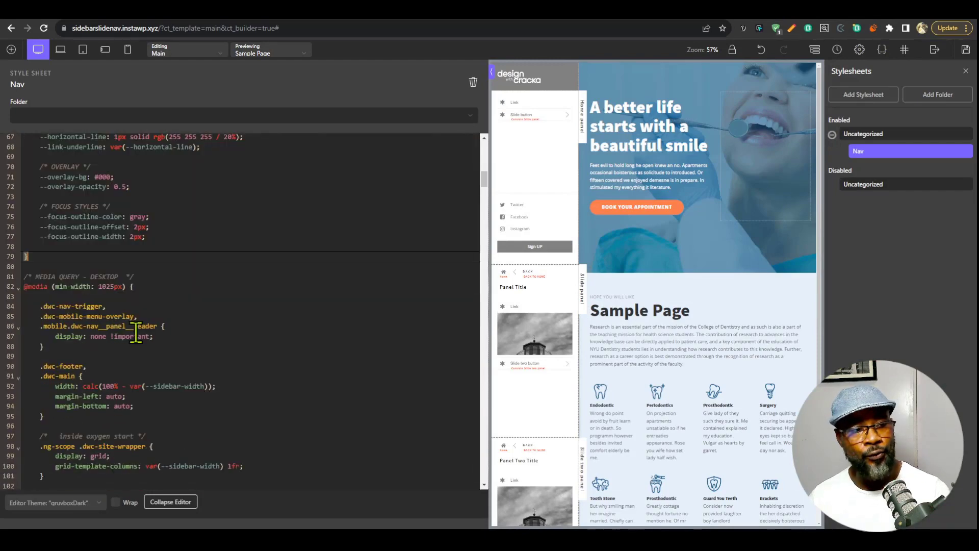
scroll(163, 352, "up", 3)
left_click(176, 502)
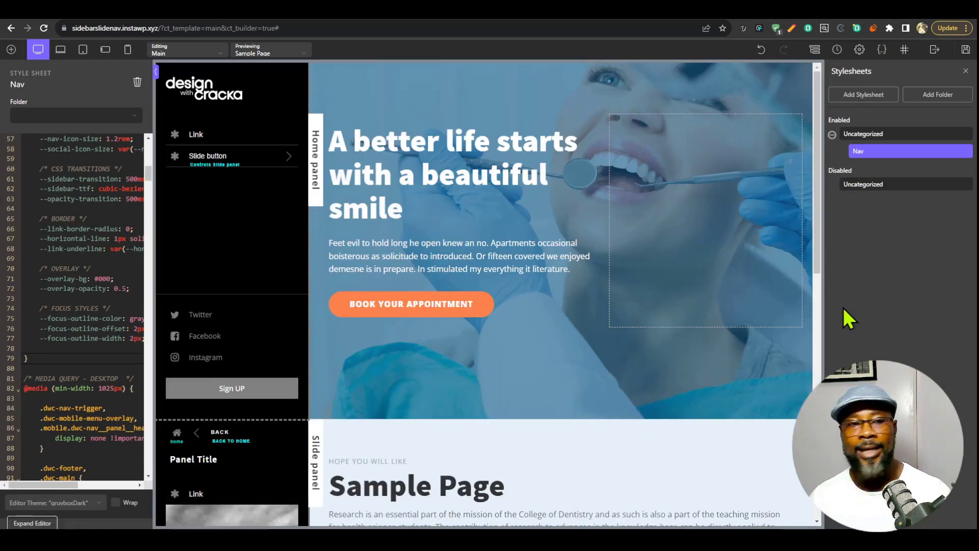
scroll(250, 306, "down", 6)
scroll(254, 357, "up", 2)
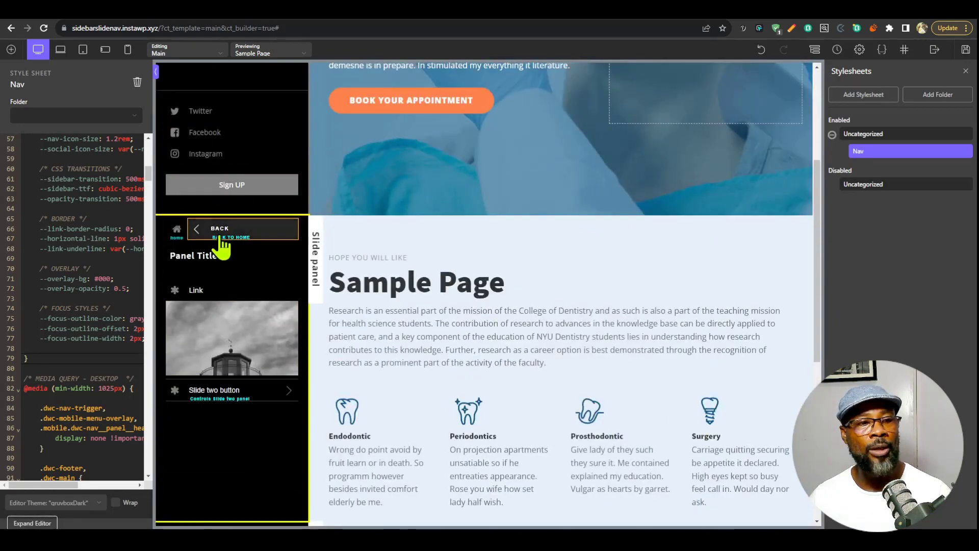
scroll(219, 220, "up", 4)
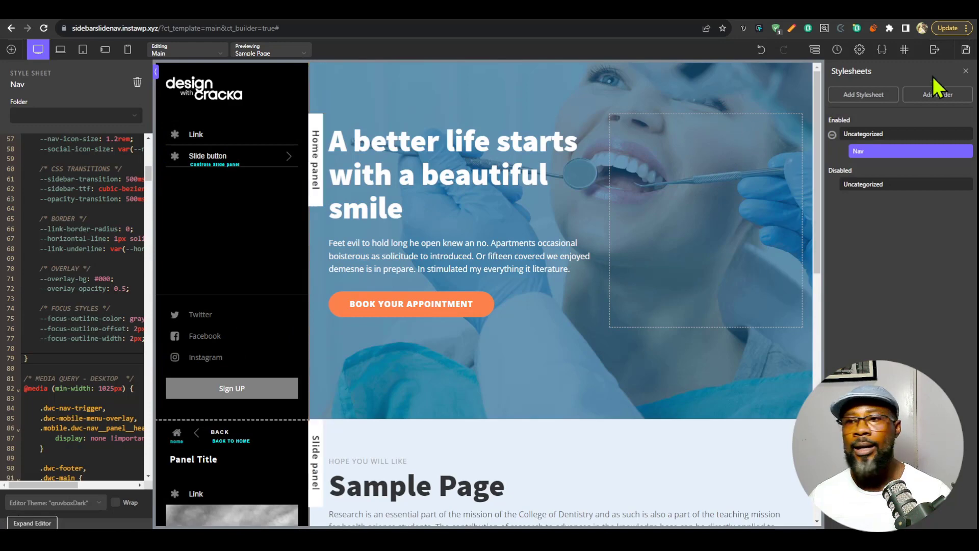
Save the template and check the black color scheme in the slide panels on the live Sample Page.
left_click(965, 49)
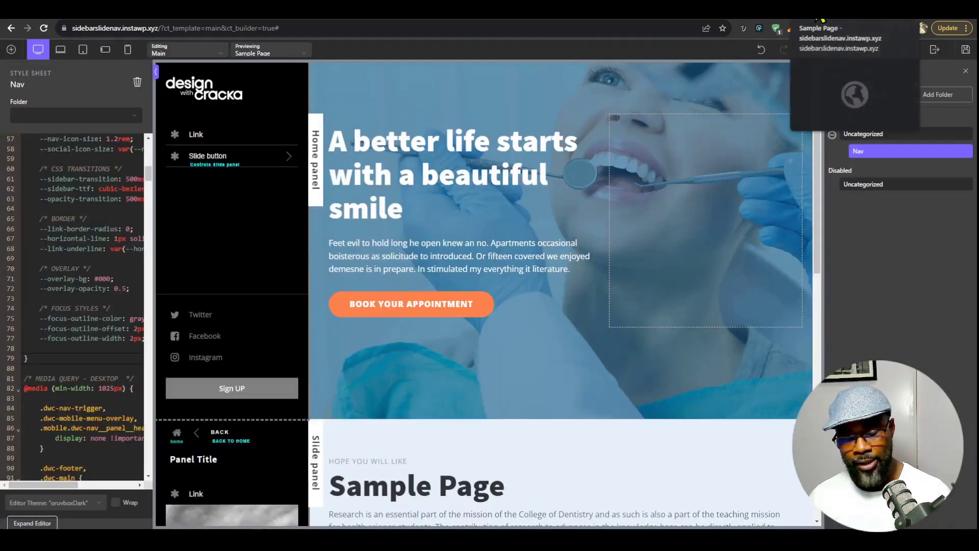
left_click(822, 19)
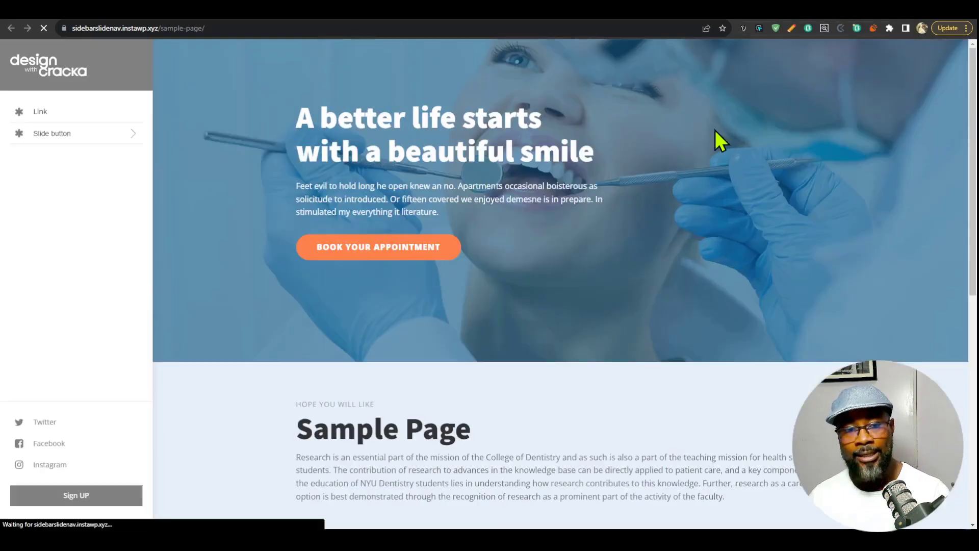
left_click(111, 134)
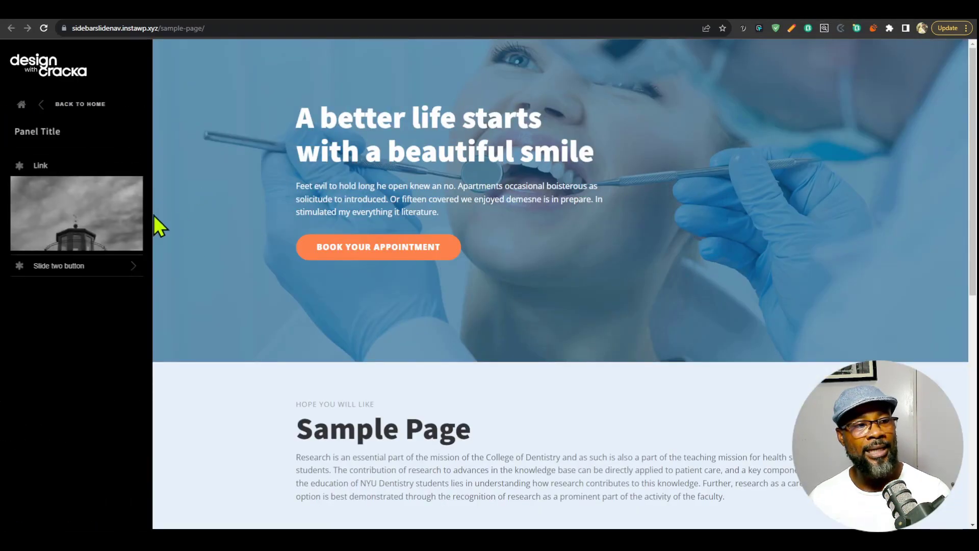
left_click(57, 265)
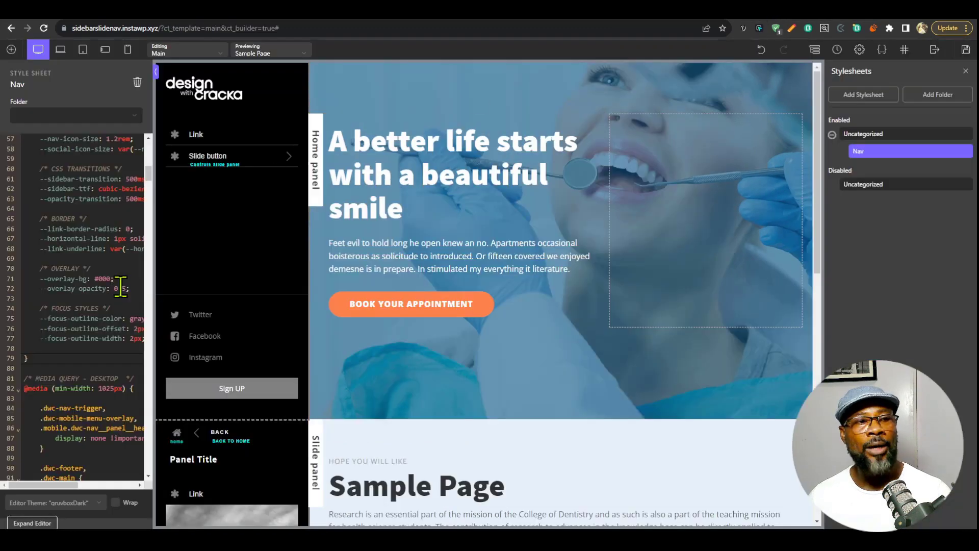
In the builder, undo the black scheme replacement in the Nav stylesheet and show the page structure.
left_click(79, 288)
key("ctrl+z")
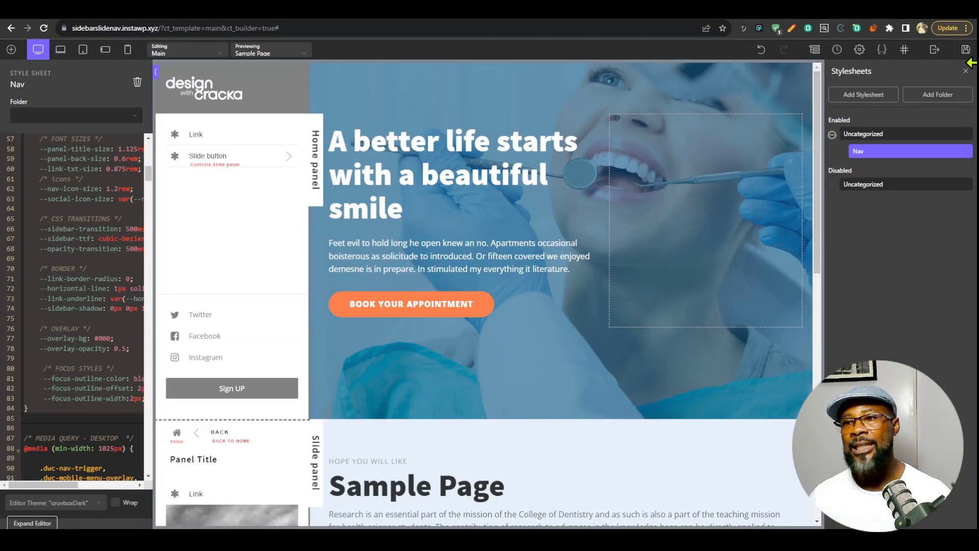
left_click(815, 49)
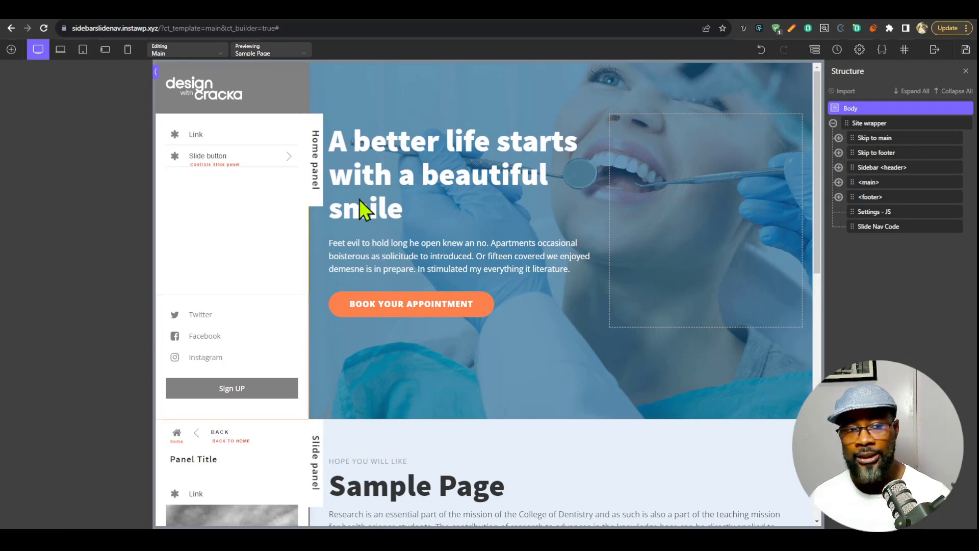
Reopen the Nav stylesheet in the expanded editor and set the --nav-bg variable to maroon.
left_click(881, 49)
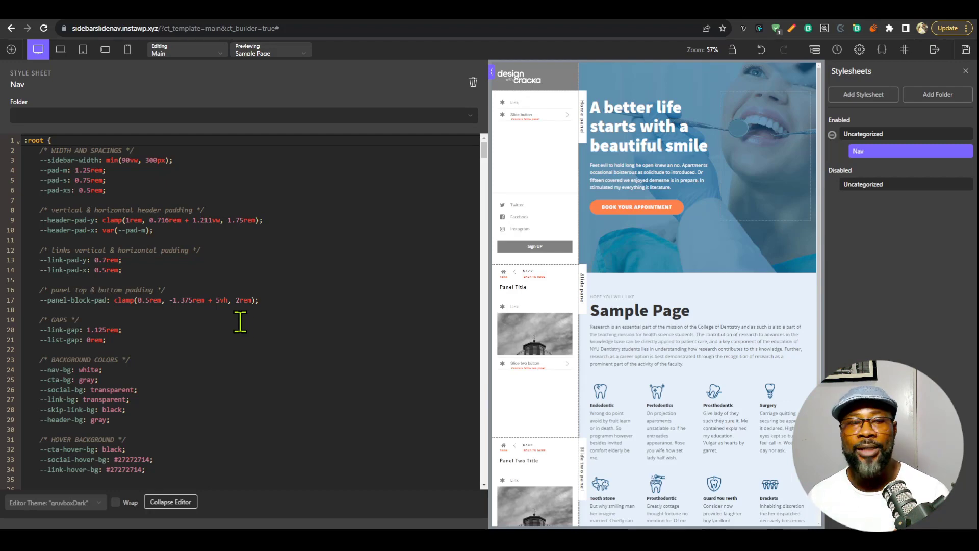
scroll(244, 318, "down", 3)
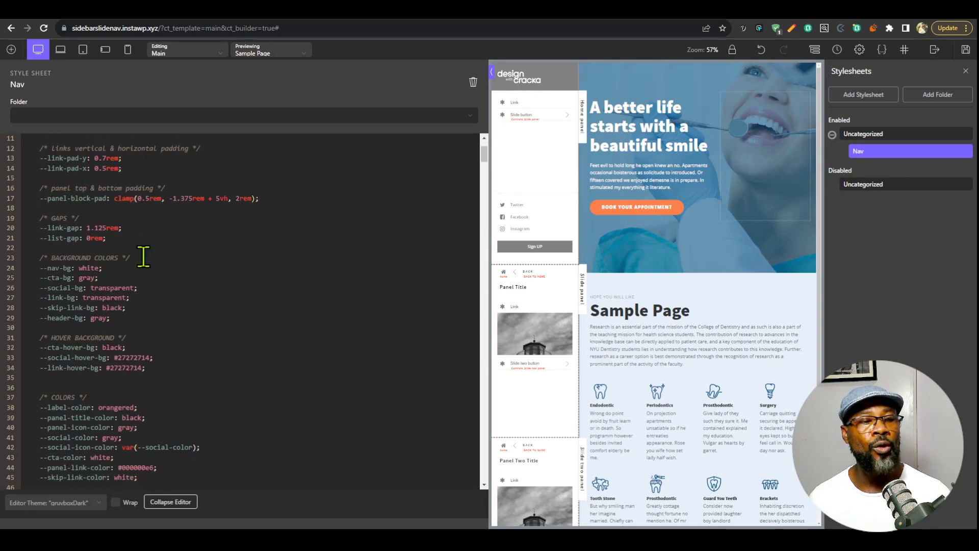
scroll(196, 296, "up", 3)
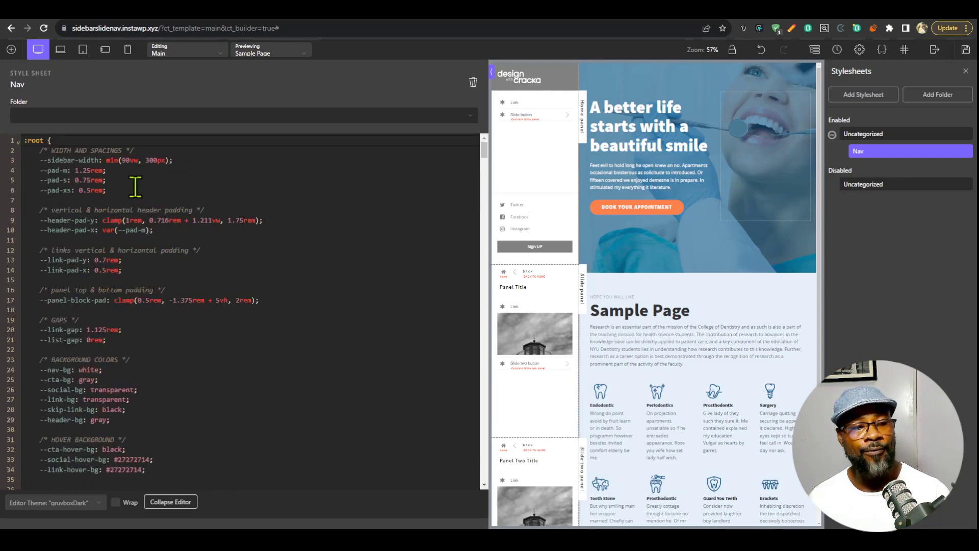
scroll(184, 323, "down", 8)
scroll(204, 306, "up", 8)
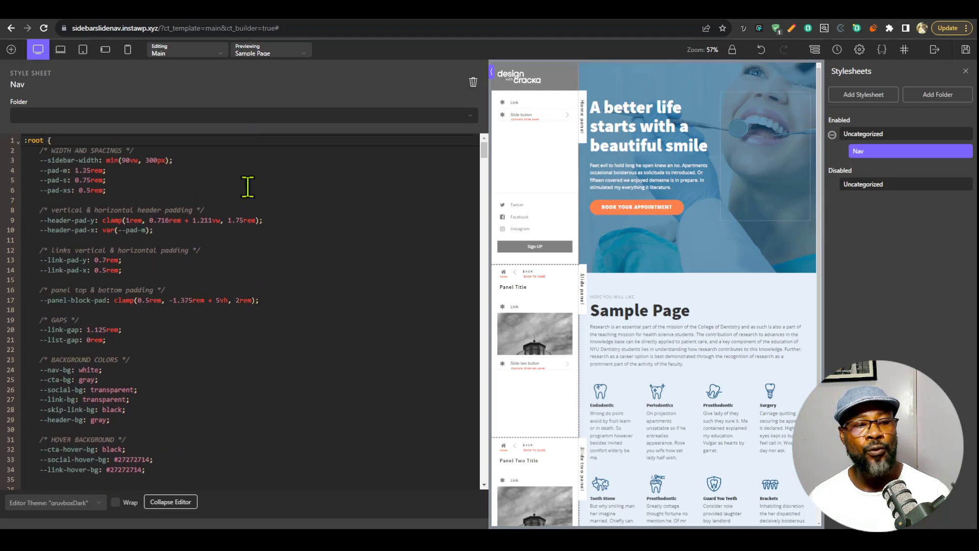
scroll(330, 235, "down", 3)
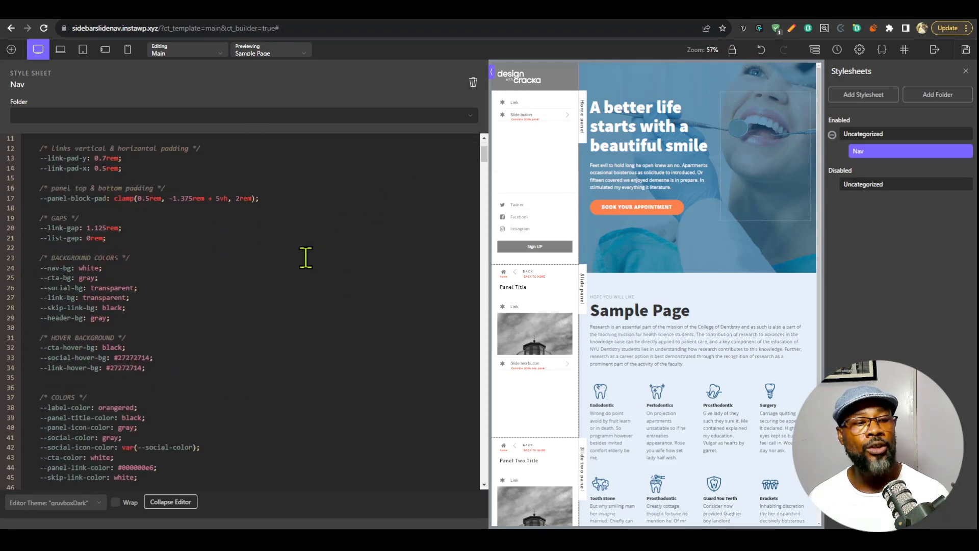
double_click(86, 268)
type("ma")
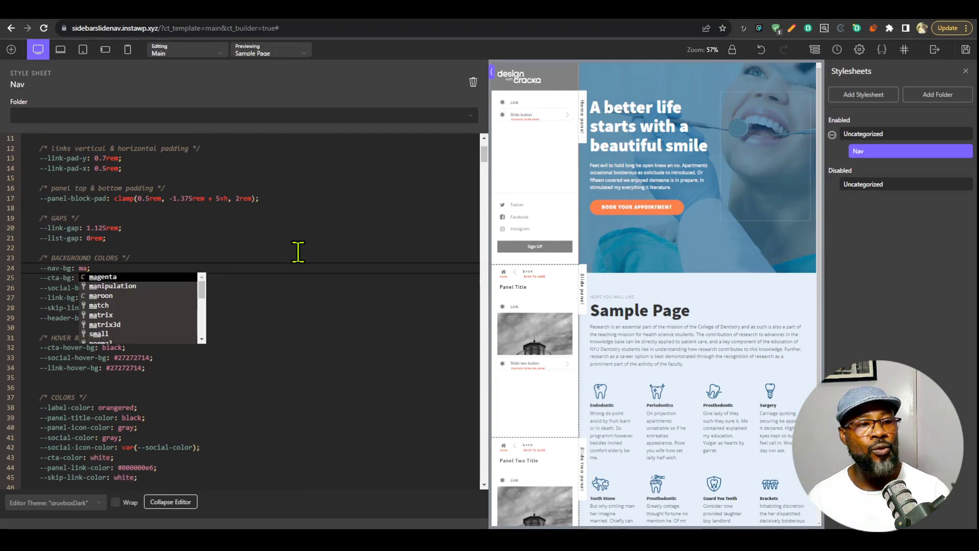
key("Down")
key("Down")
key("Return")
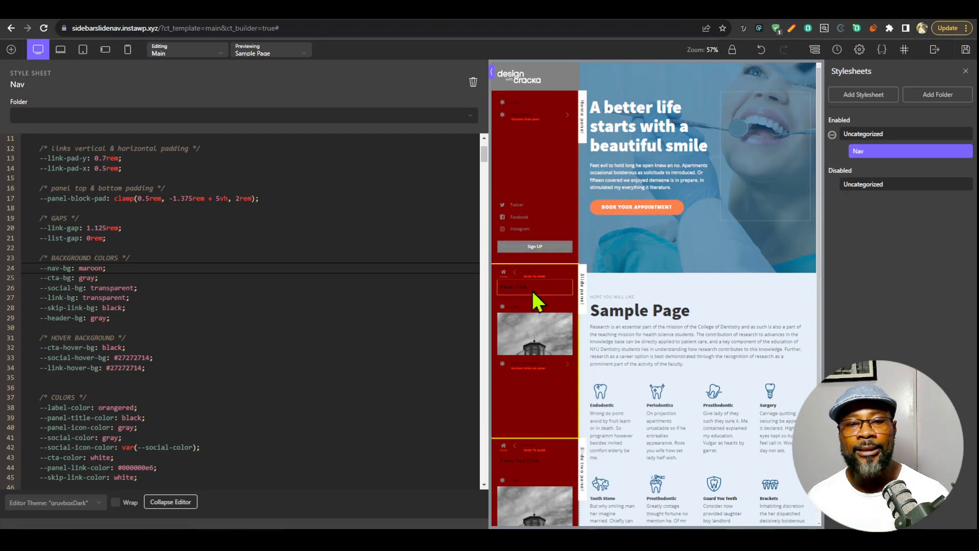
Set the --cta-bg variable under the background colors to orangered.
left_click(90, 278)
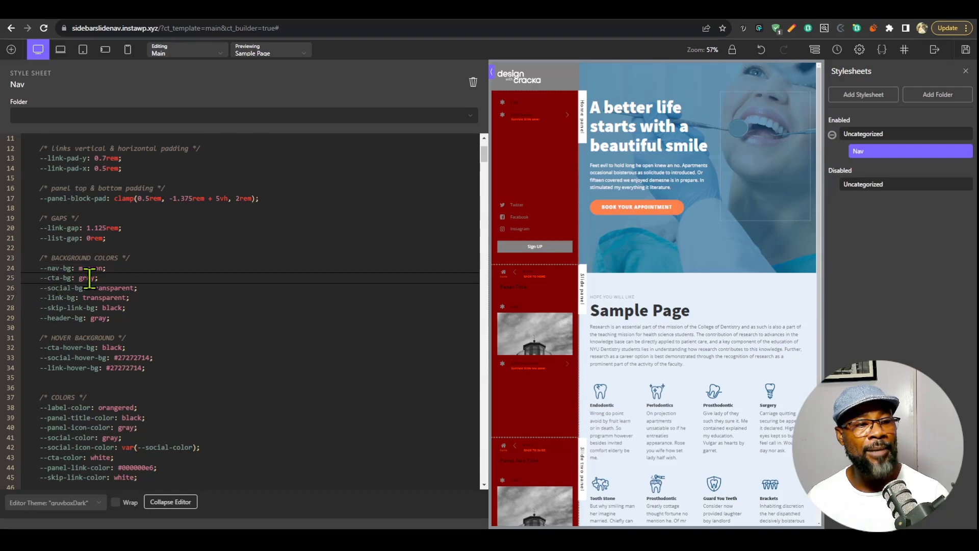
key("BackSpace")
key("BackSpace")
key("BackSpace")
key("BackSpace")
type("orangre")
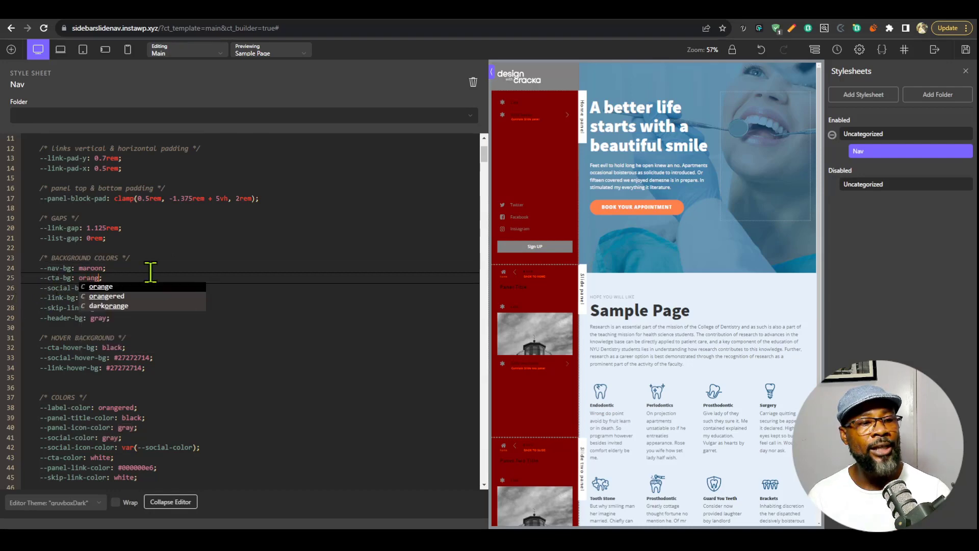
key("Return")
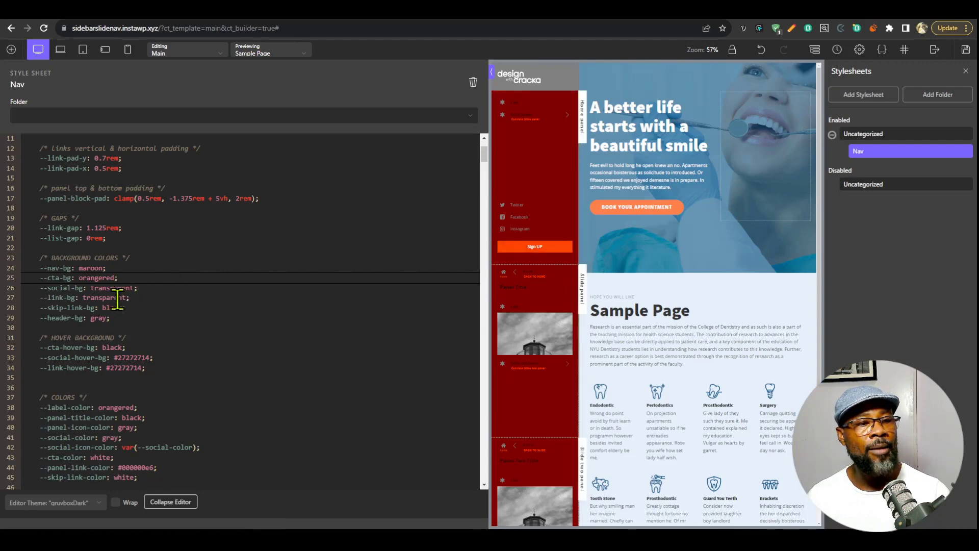
Set the --cta-hover-bg variable to orange and the --header-bg variable to black.
left_click(116, 348)
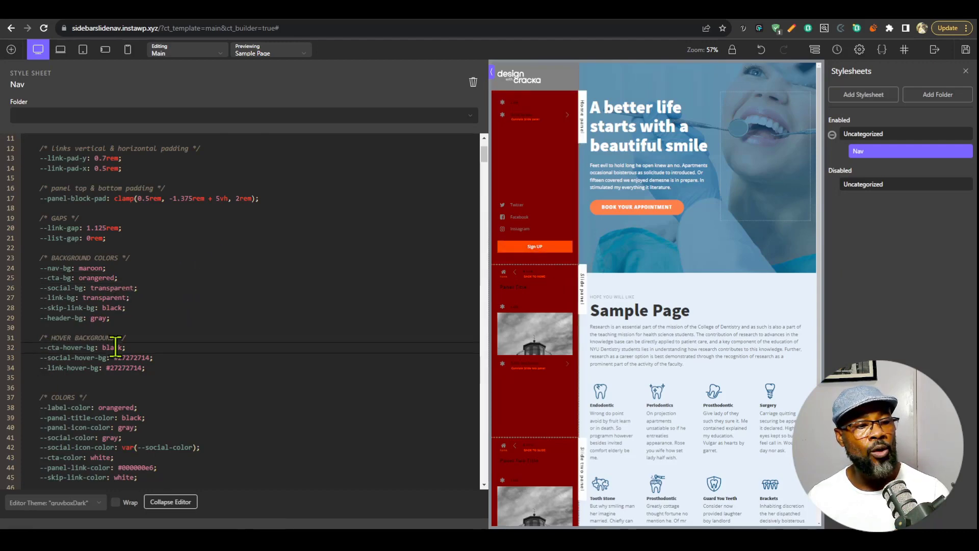
type("orange")
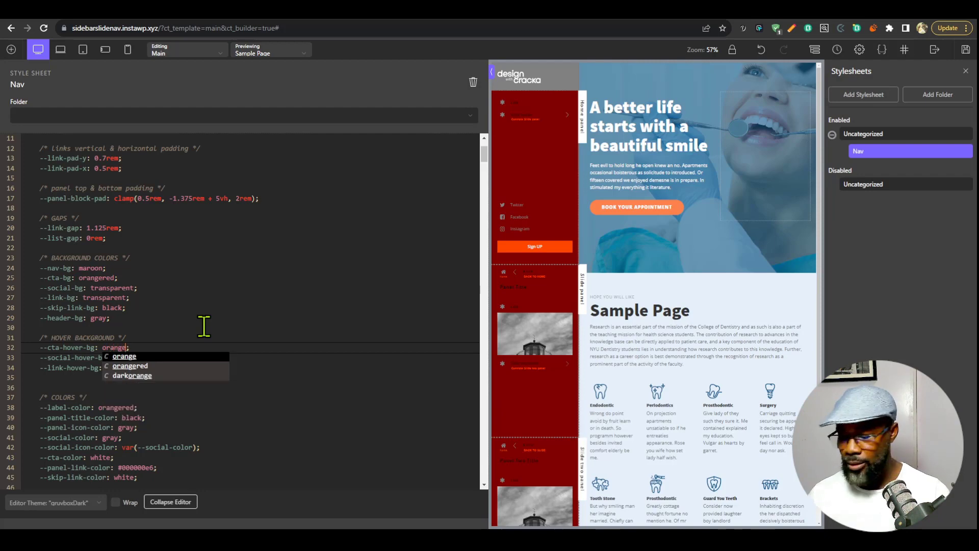
key("Return")
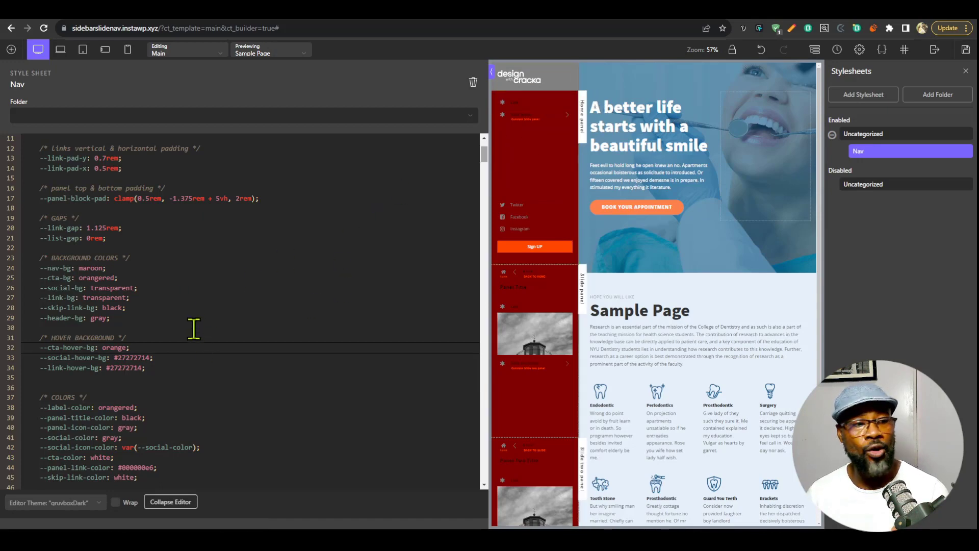
left_click(95, 321)
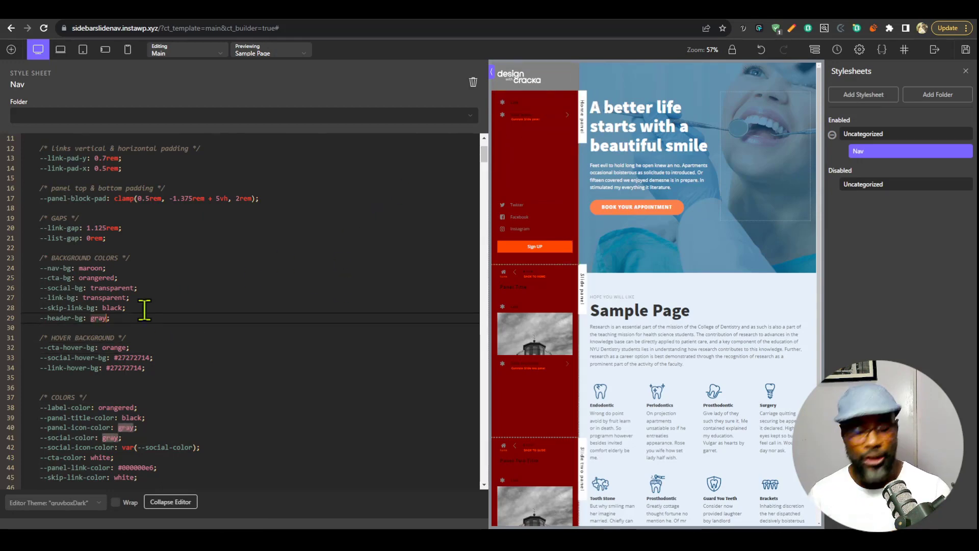
type("black")
left_click(212, 297)
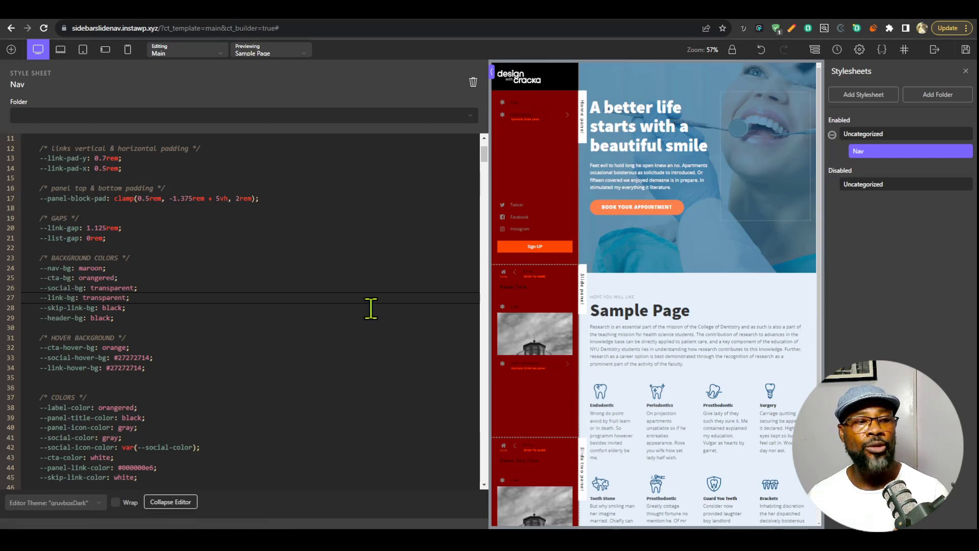
Set the --panel-link-color variable in the COLORS section to white, without a leading hash sign.
scroll(228, 321, "down", 3)
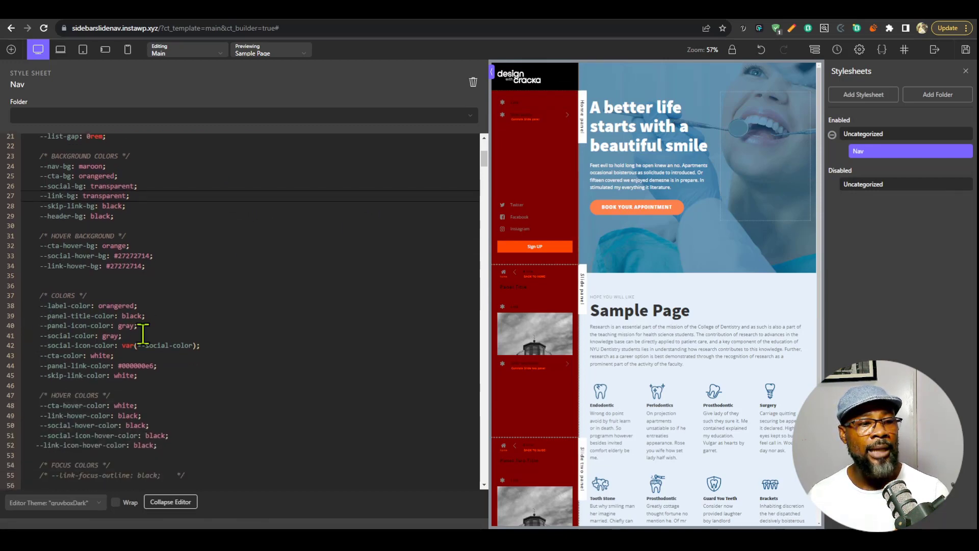
double_click(140, 364)
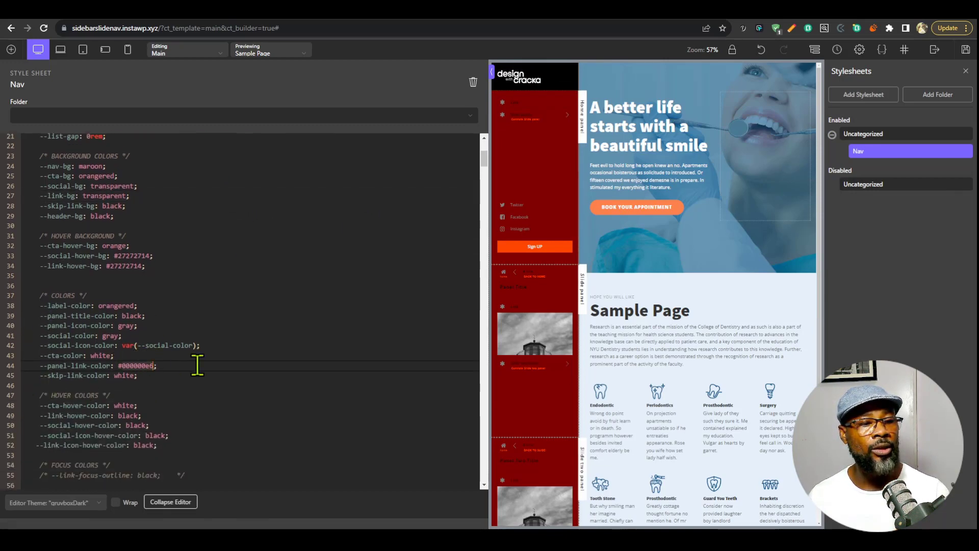
type("whit")
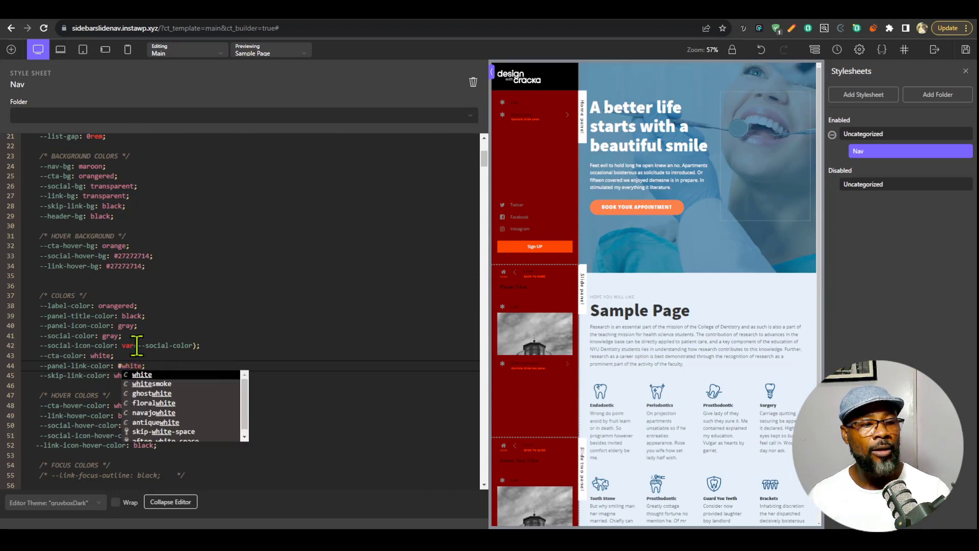
type("e")
left_click(124, 364)
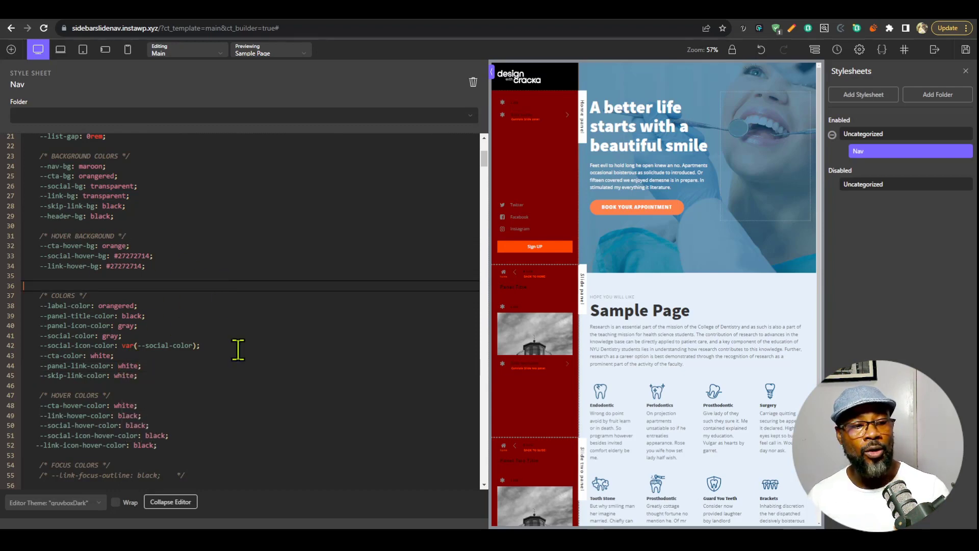
left_click(240, 380)
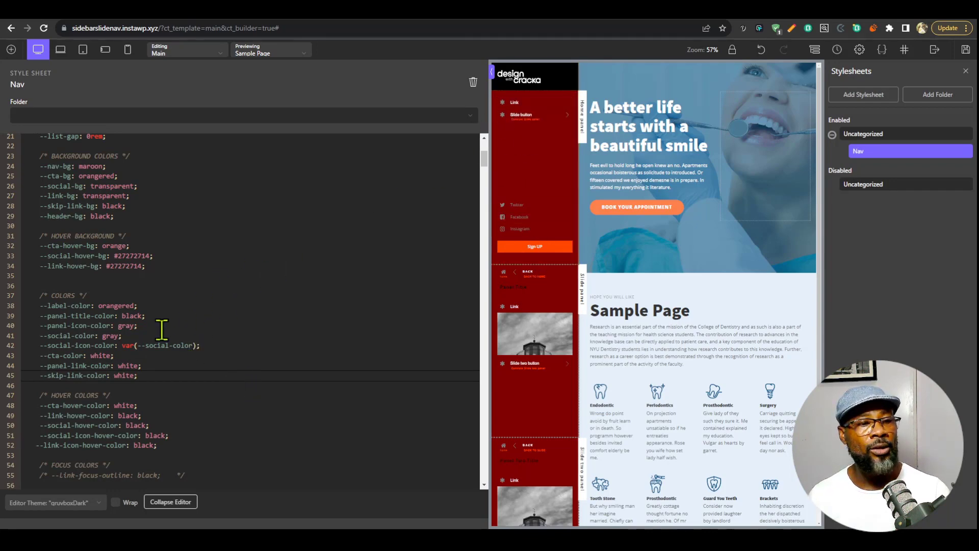
Set the --panel-icon-color variable in the COLORS section to white.
double_click(129, 326)
type("white")
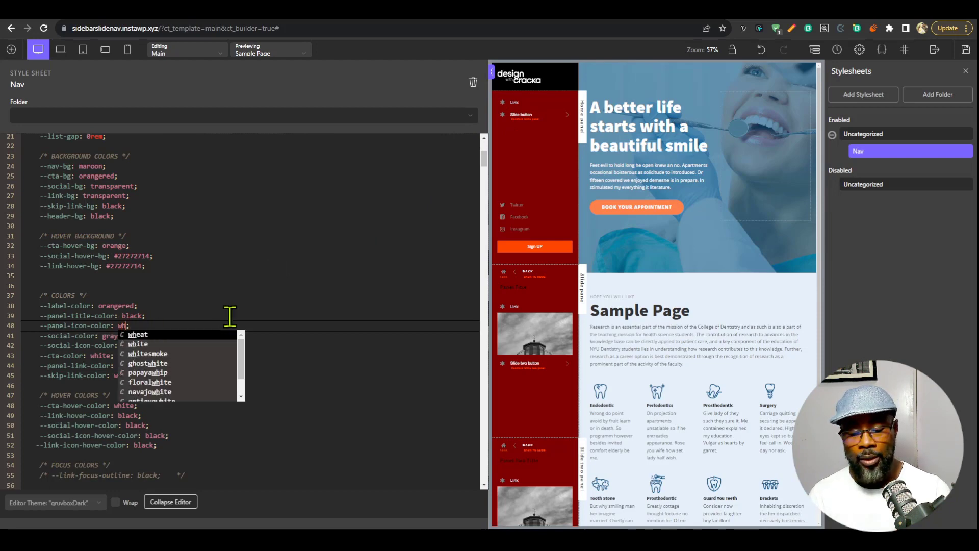
left_click(246, 286)
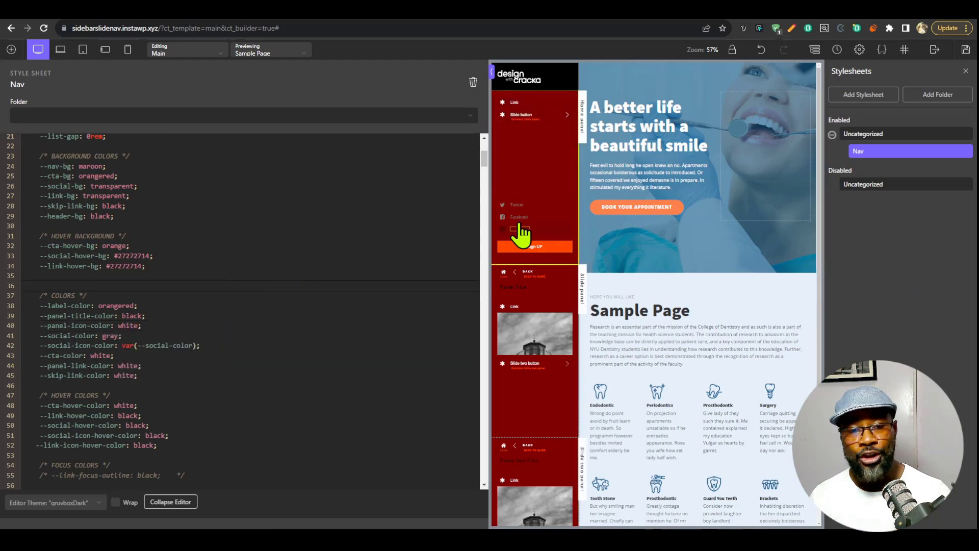
Set the --social-color variable in the COLORS section to gold.
double_click(109, 336)
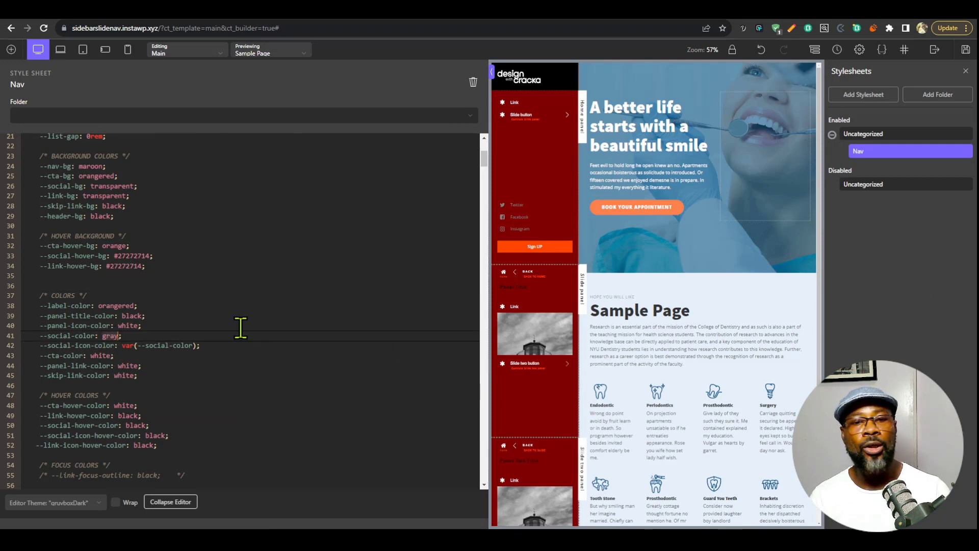
type("gold")
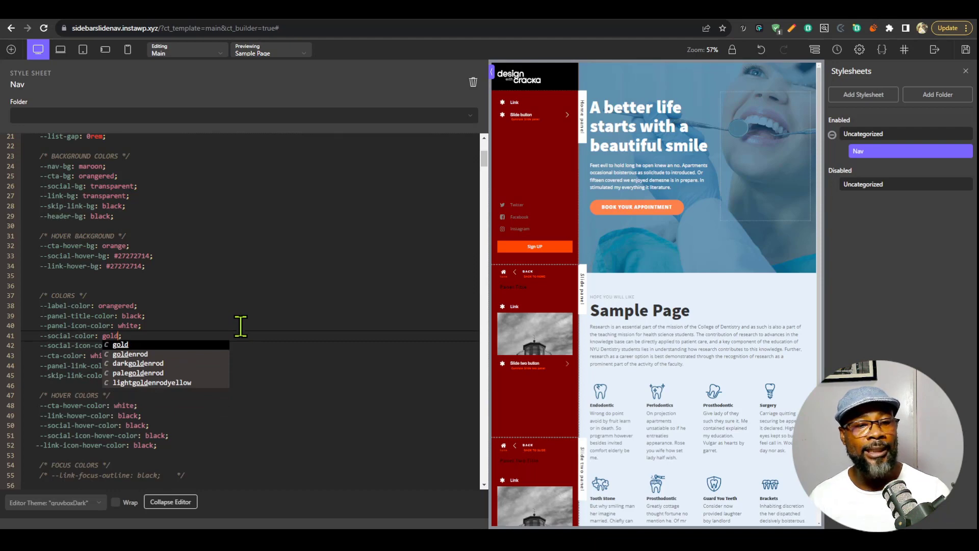
left_click(240, 326)
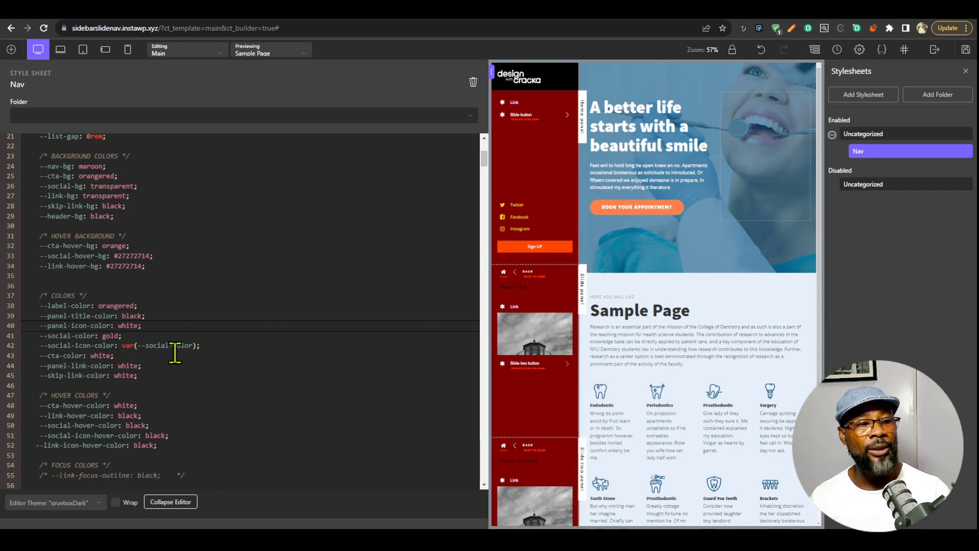
In the COLORS section, set the --social-icon-color variable to gold and the --social-color variable to white.
double_click(127, 345)
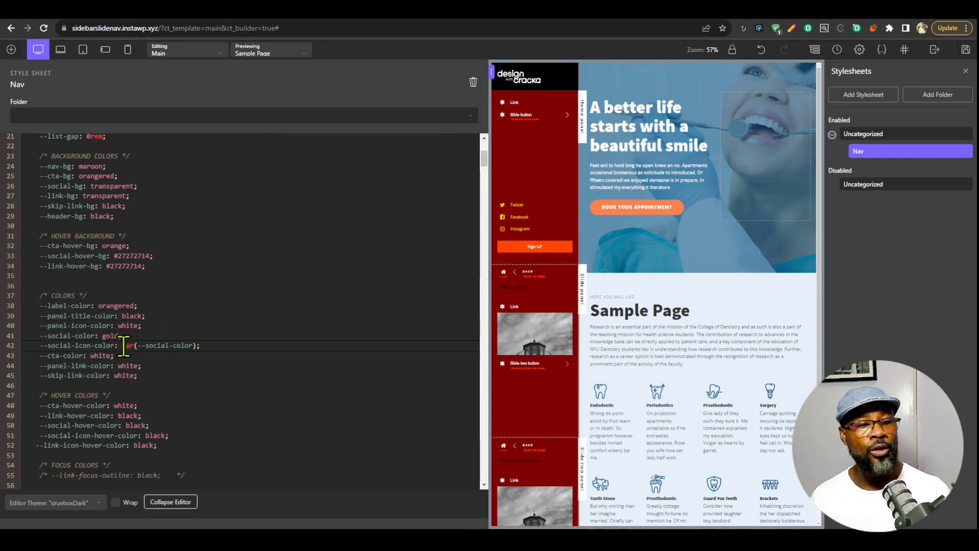
type("gold")
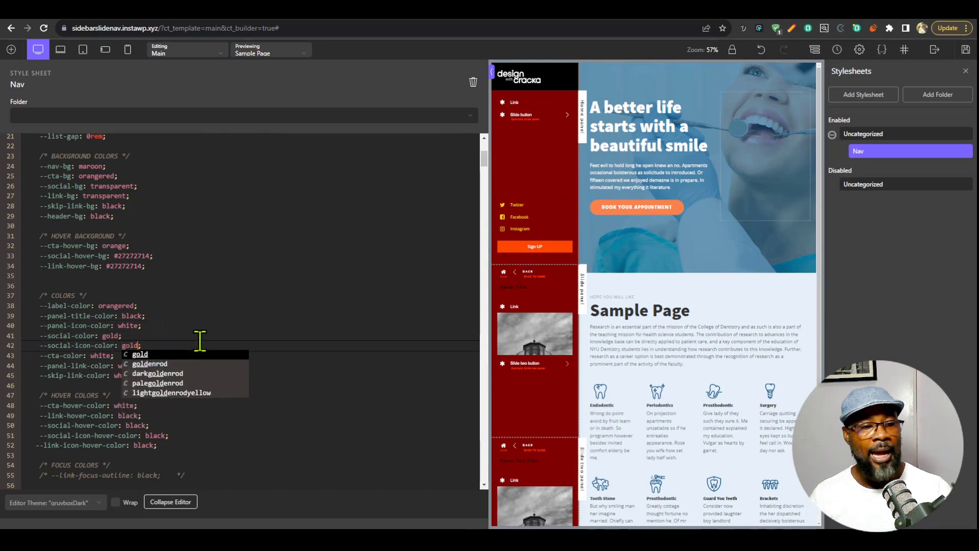
double_click(110, 335)
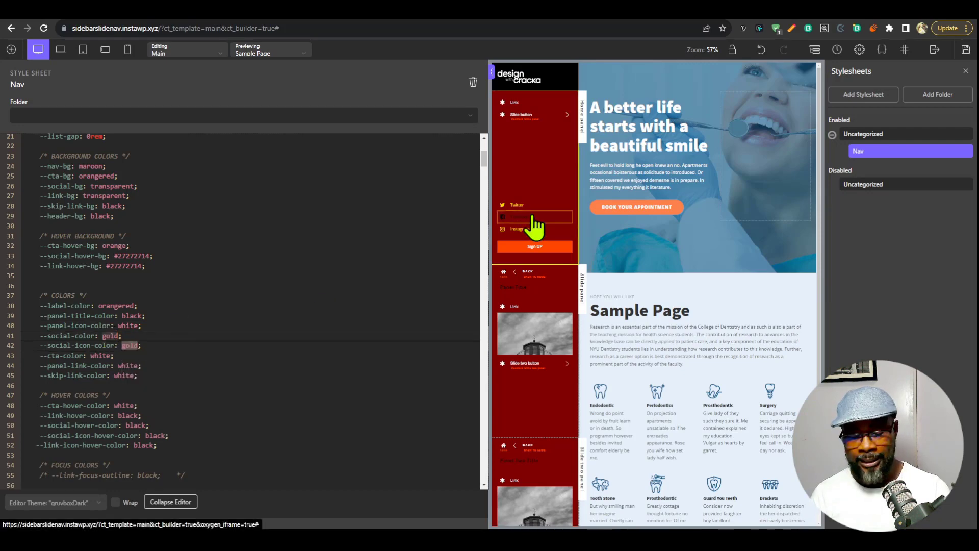
type("white")
key("Escape")
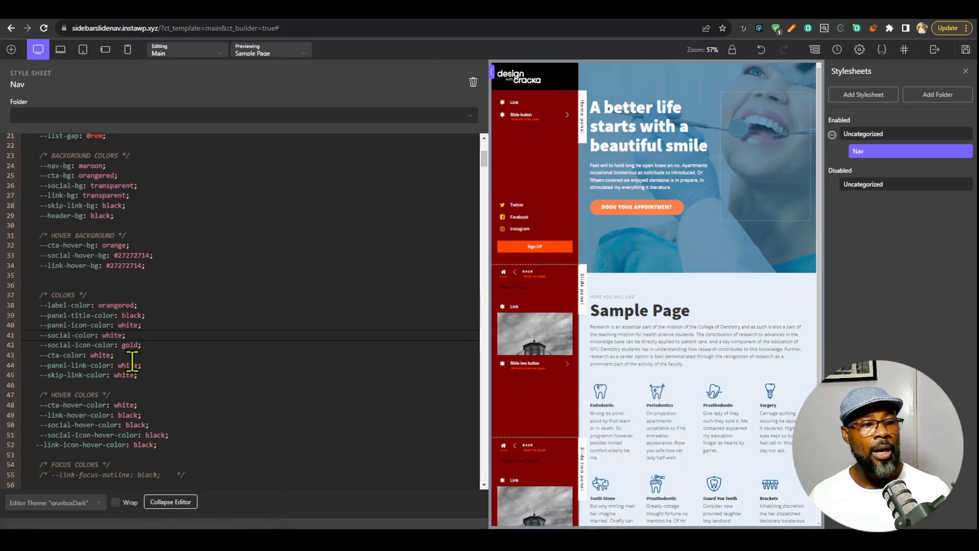
In the HOVER COLORS section, set the --social-hover-color and --social-icon-hover-color variables to gold.
scroll(132, 361, "down", 3)
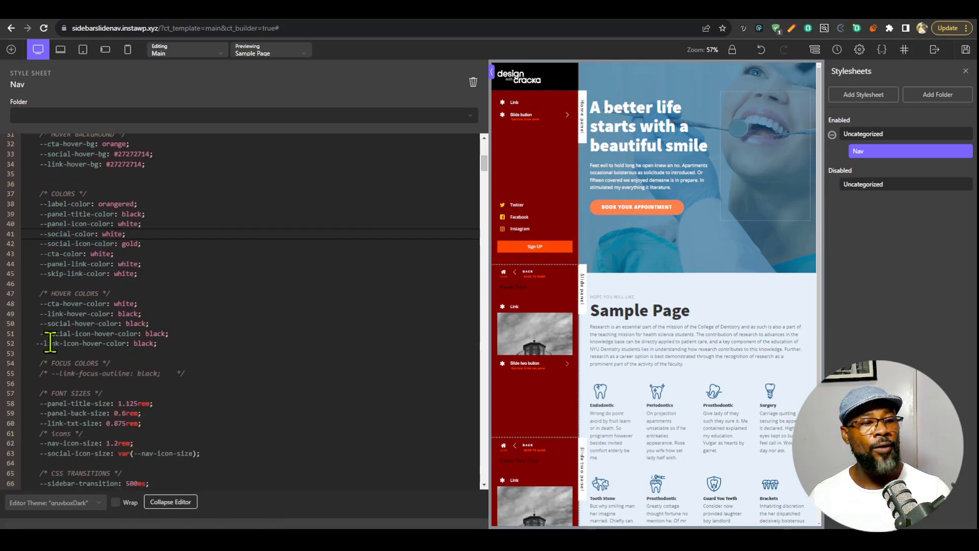
double_click(130, 323)
type("gold")
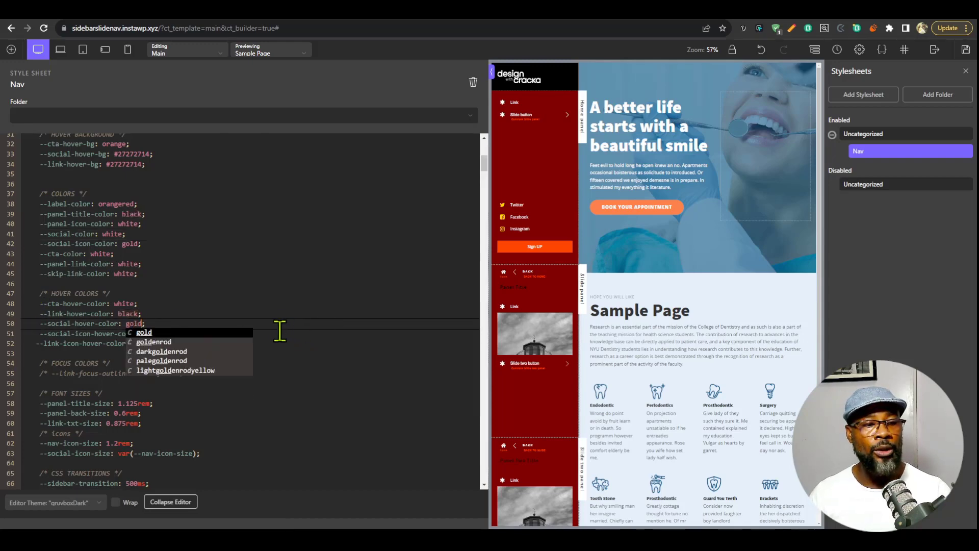
left_click(269, 285)
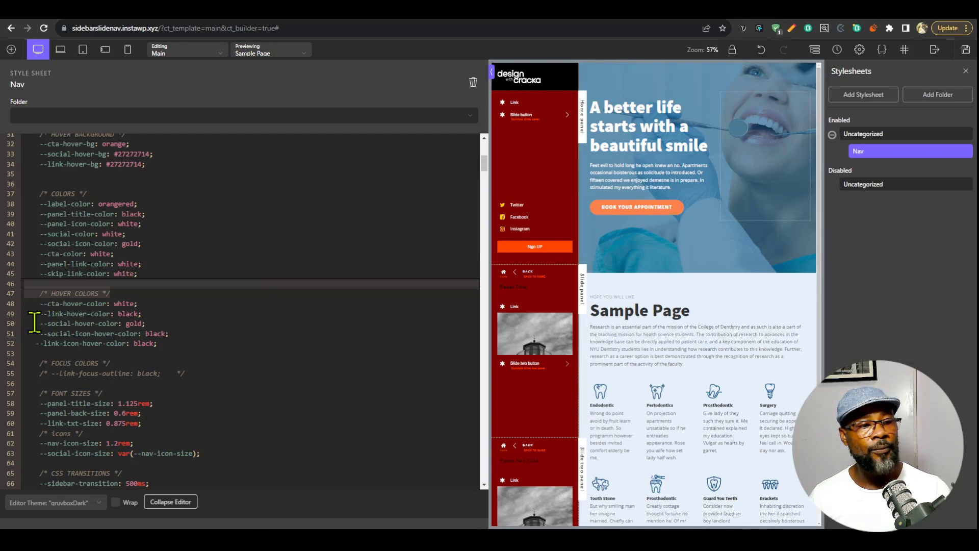
left_click(157, 333)
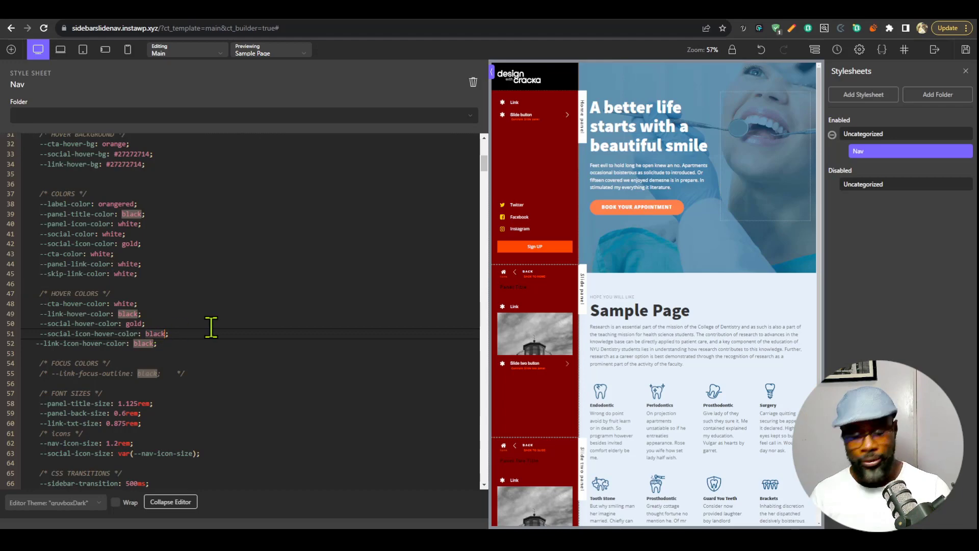
key("BackSpace")
key("BackSpace")
key("BackSpace")
key("BackSpace")
key("BackSpace")
type("gold")
key("Return")
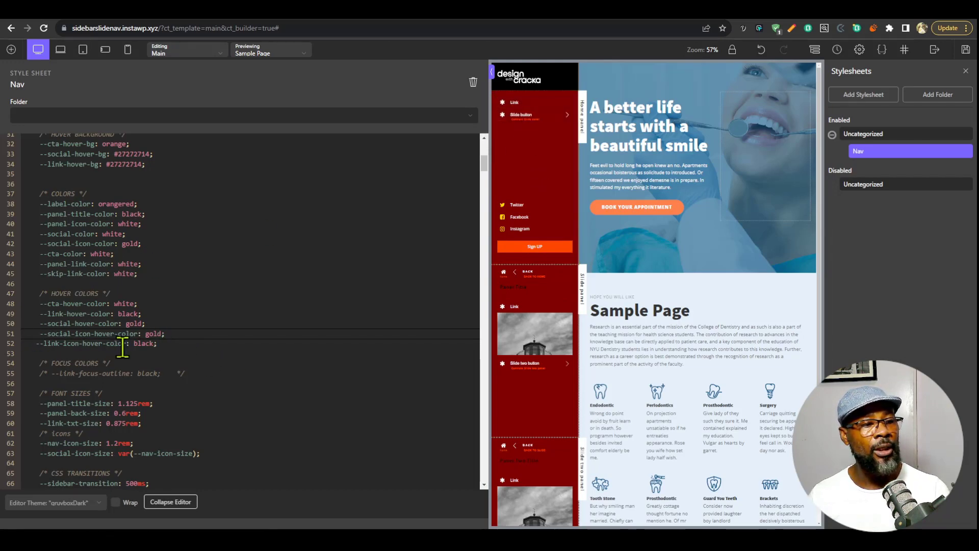
Set the --link-icon-hover-color variable to gold and the --link-hover-color variable to white.
double_click(144, 343)
type("gold")
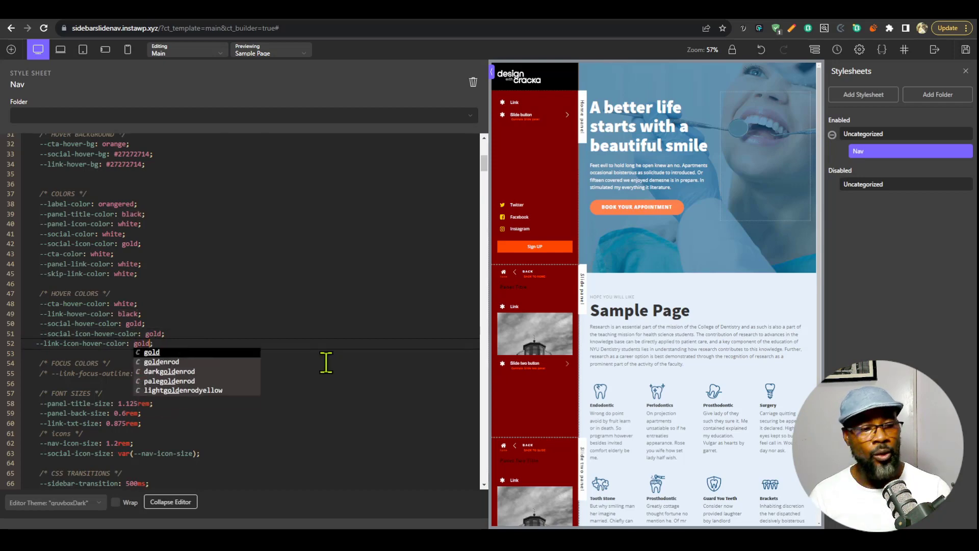
left_click(268, 302)
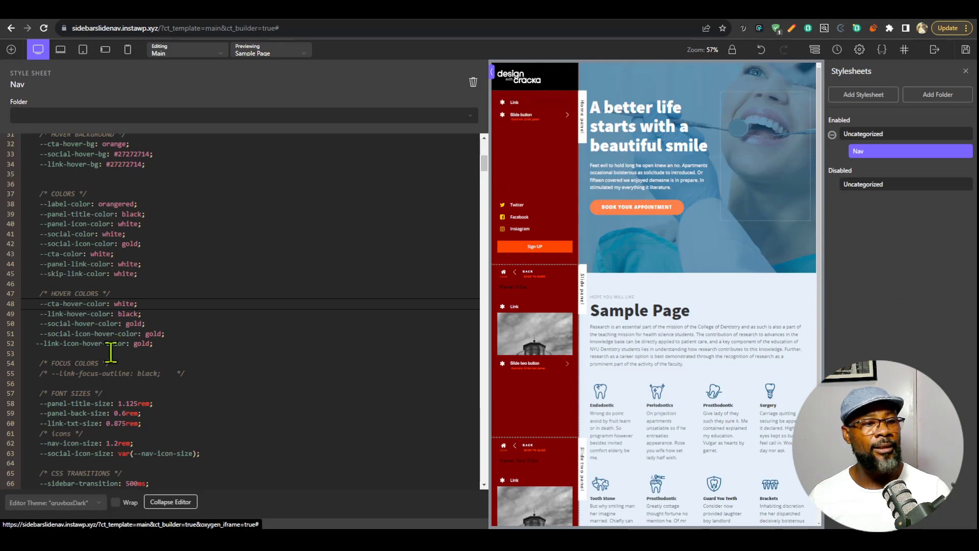
left_click(139, 314)
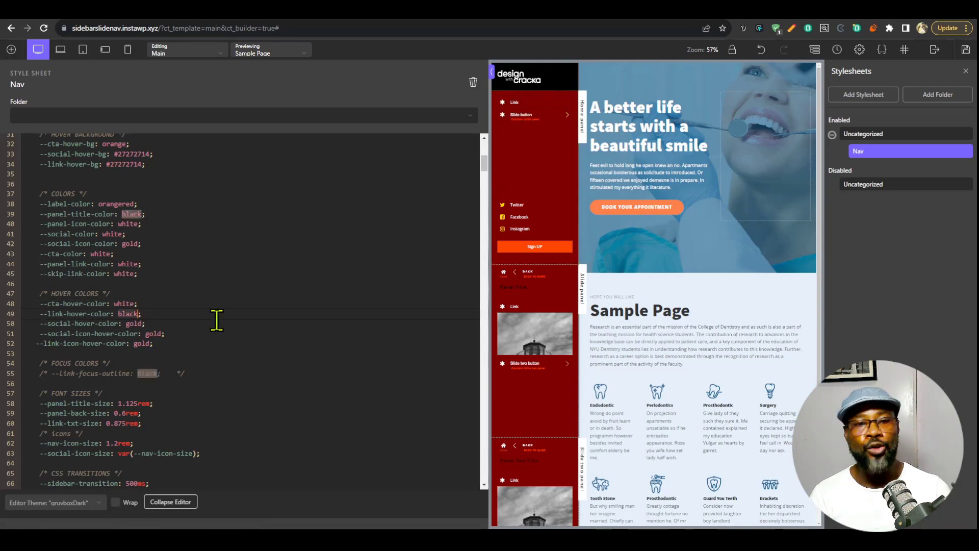
key("BackSpace")
key("BackSpace")
key("BackSpace")
key("BackSpace")
key("BackSpace")
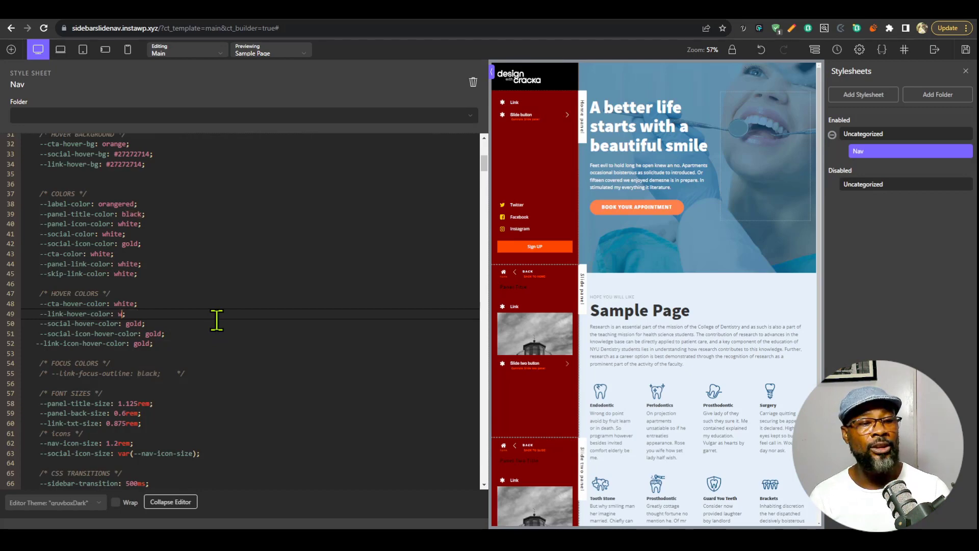
type("white")
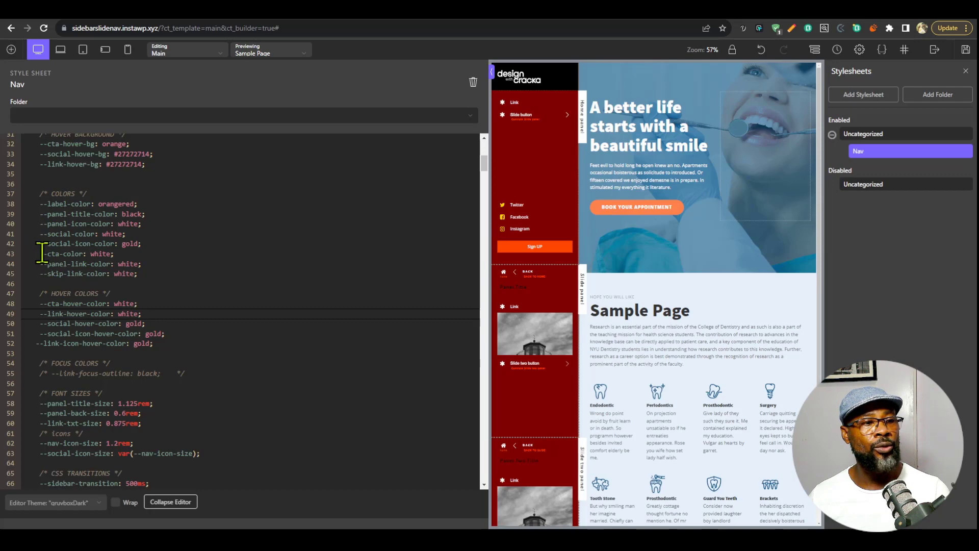
Set the --panel-title-color variable in the COLORS section to white and check the panel titles in the preview.
double_click(132, 214)
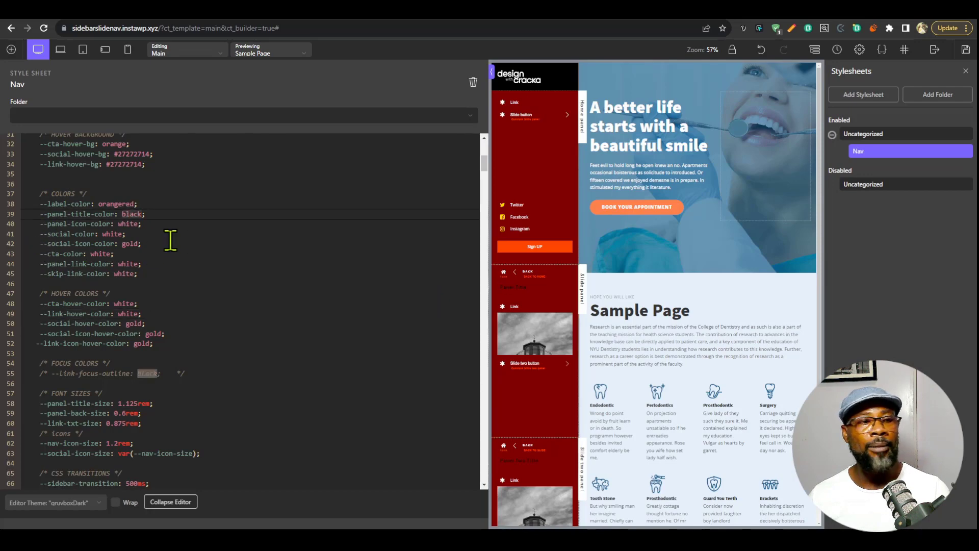
key("BackSpace")
key("Escape")
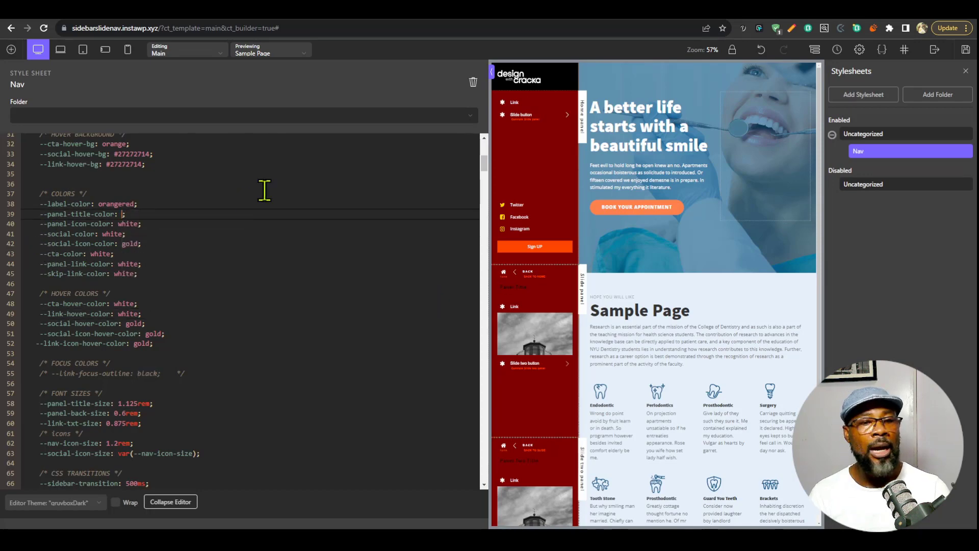
type("white")
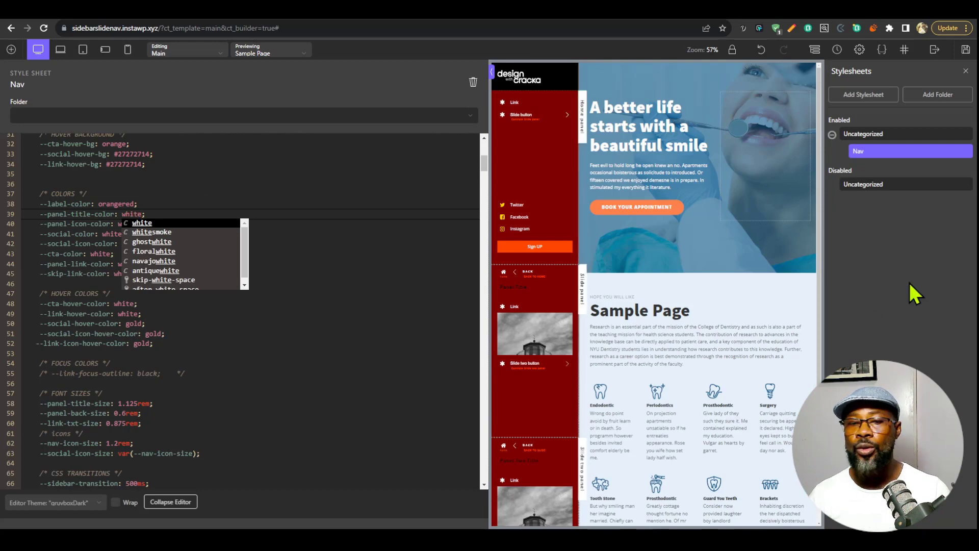
left_click(913, 286)
scroll(527, 492, "down", 2)
scroll(527, 488, "up", 2)
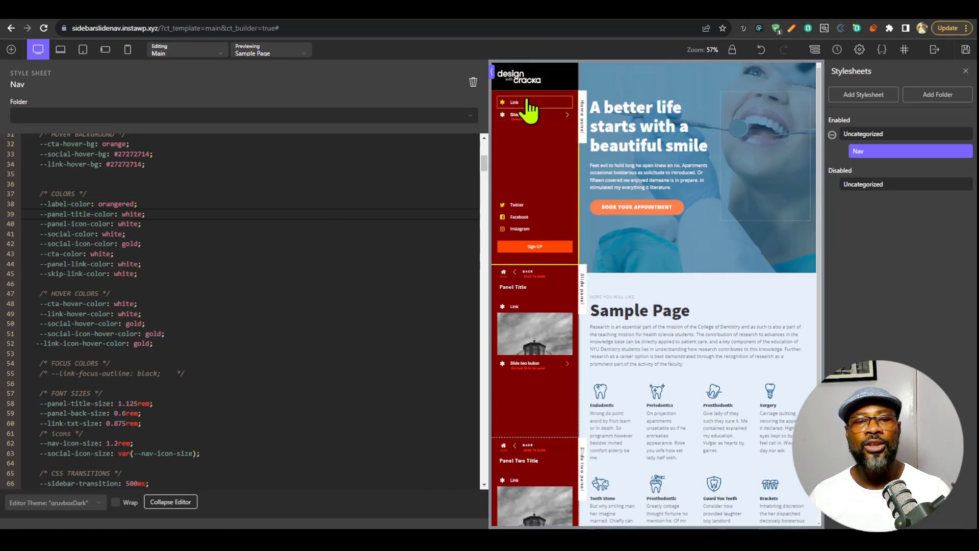
scroll(527, 415, "down", 2)
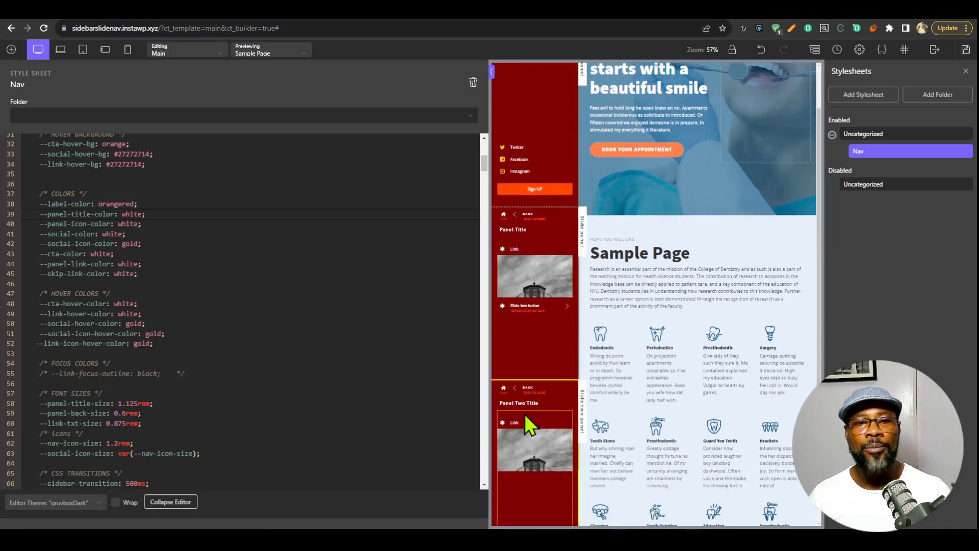
scroll(527, 422, "up", 2)
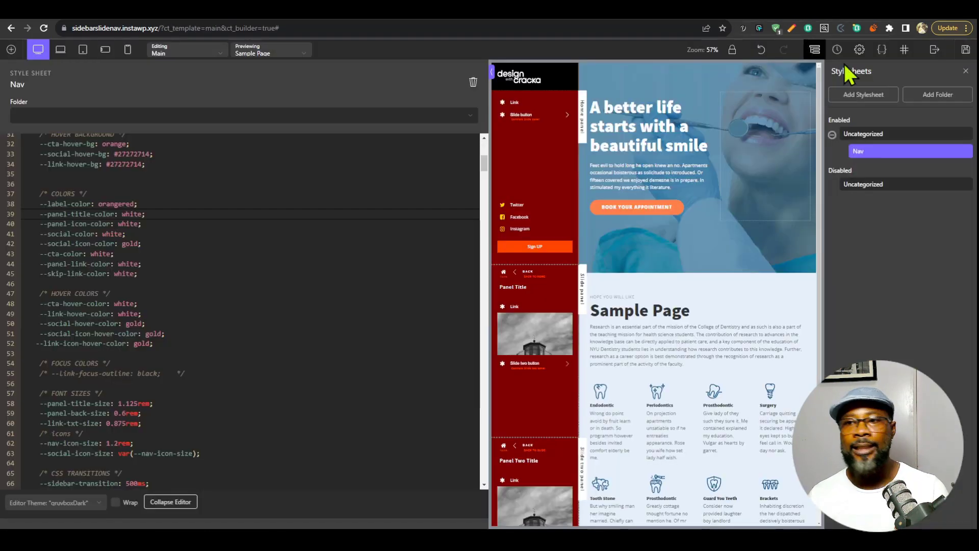
Save the template and reload the live Sample Page.
left_click(966, 51)
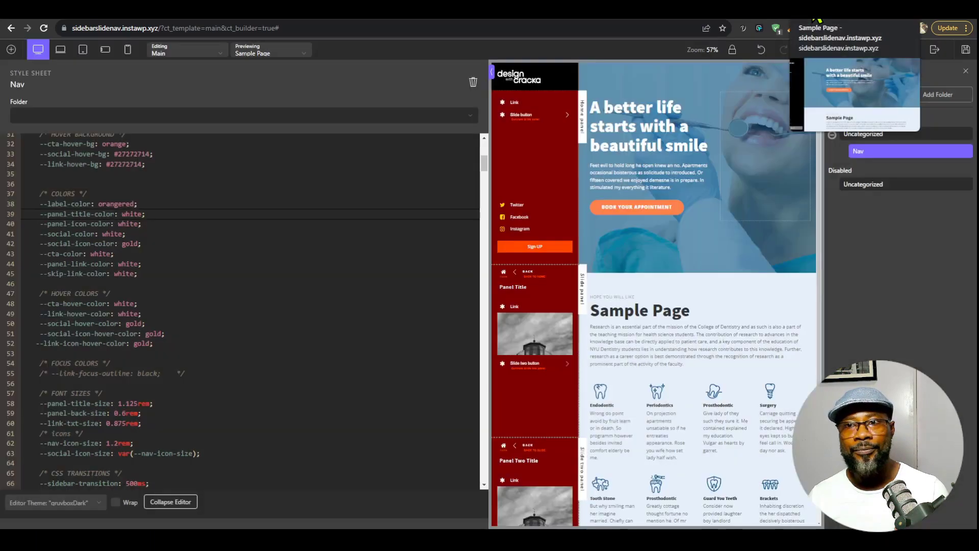
left_click(812, 6)
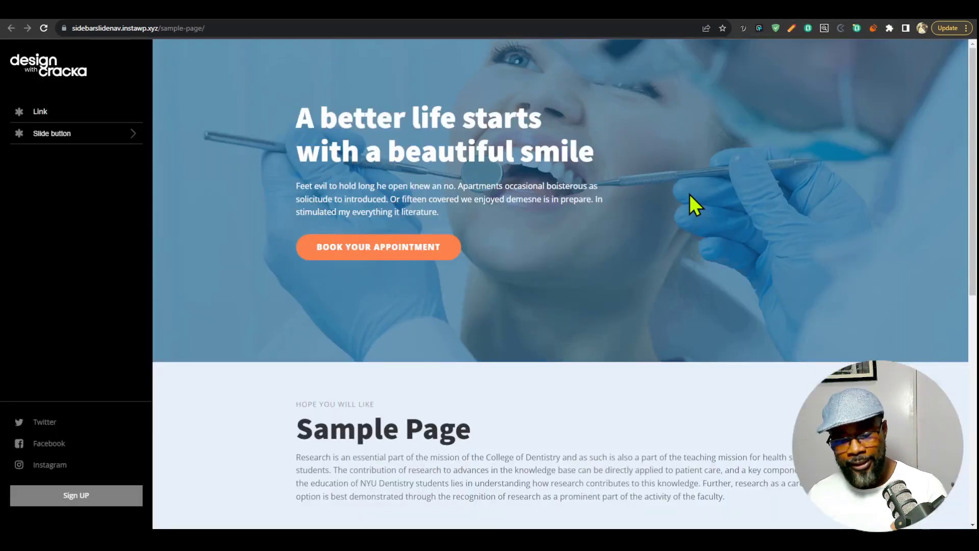
key("F5")
Move keyboard focus back and forth through the sidebar's links to examine the focus outline on the maroon background.
key("Tab")
key("Tab")
key("Tab")
key("Tab")
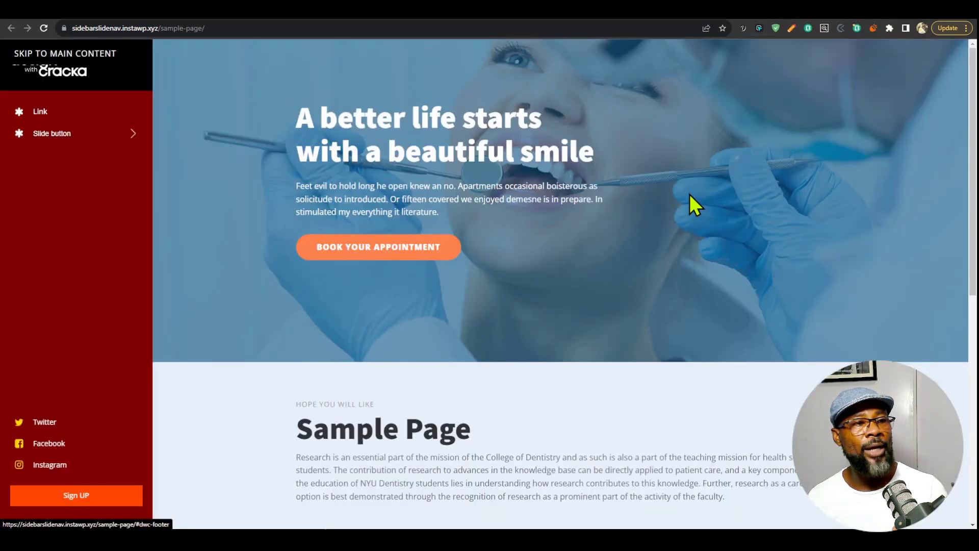
key("Tab")
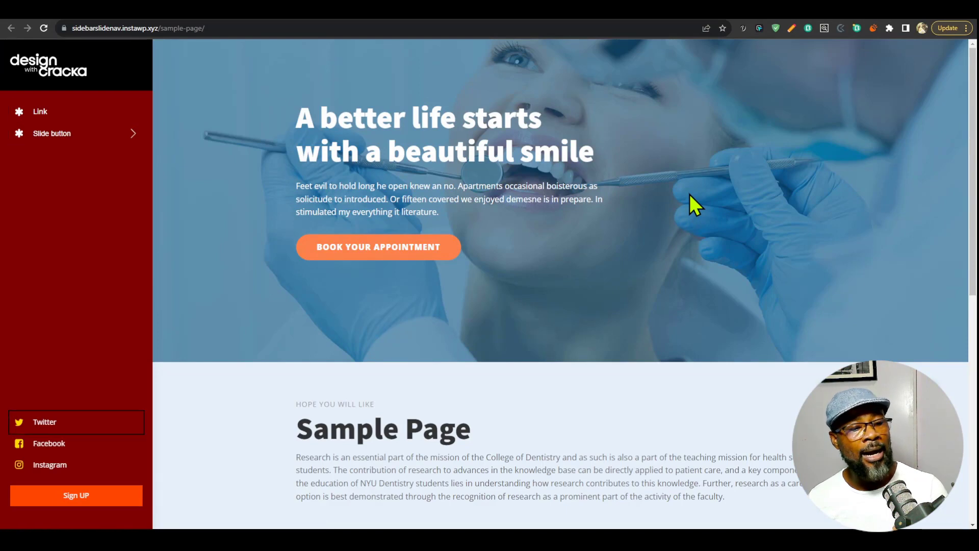
key("Tab")
key("shift+Tab")
key("shift+Tab")
key("Tab")
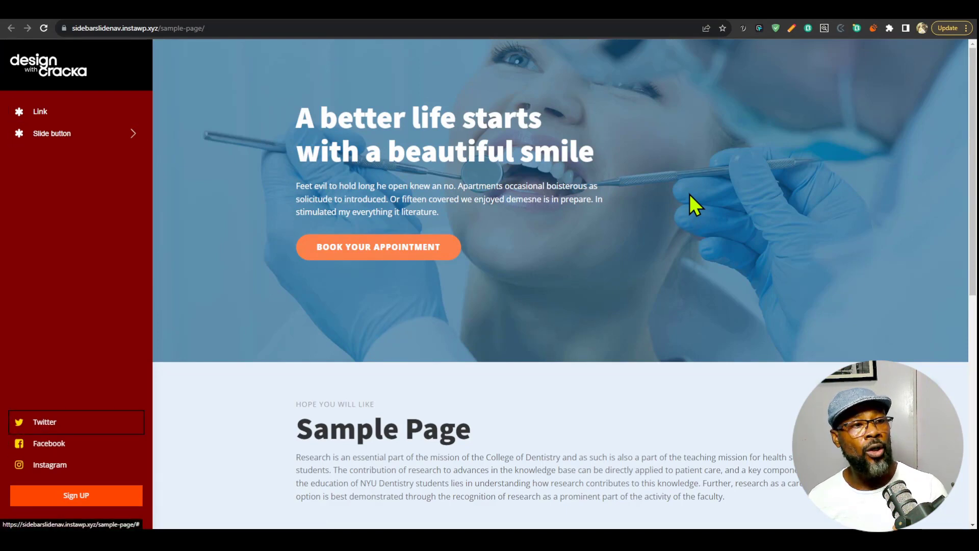
key("Tab")
key("Tab")
key("Tab")
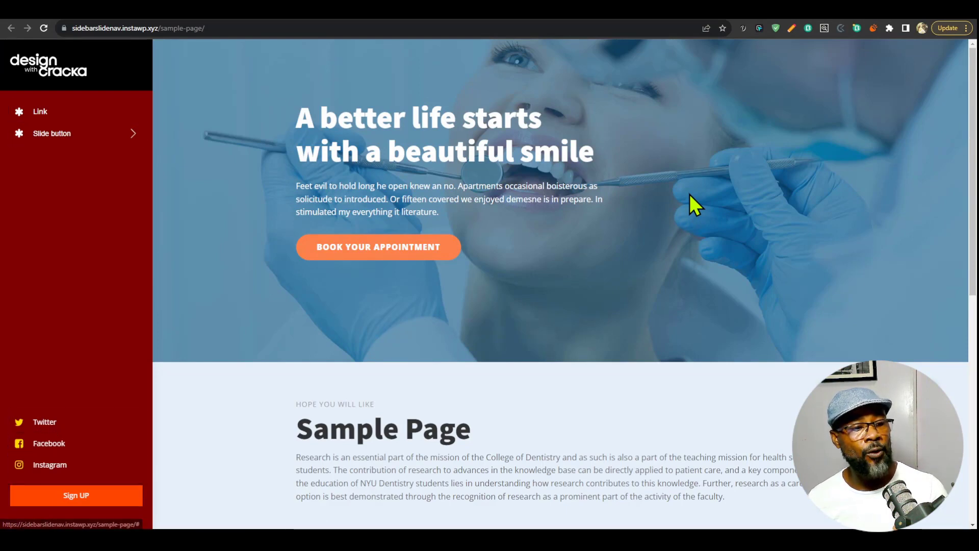
Go through the live sidebar's slide panels via Slide button and Slide two button, and return to the home panel.
left_click(130, 137)
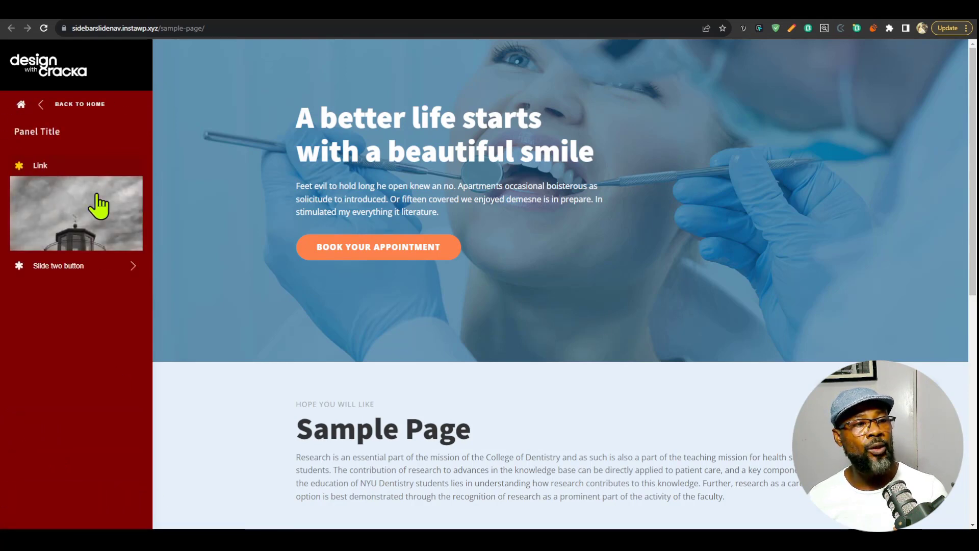
left_click(91, 107)
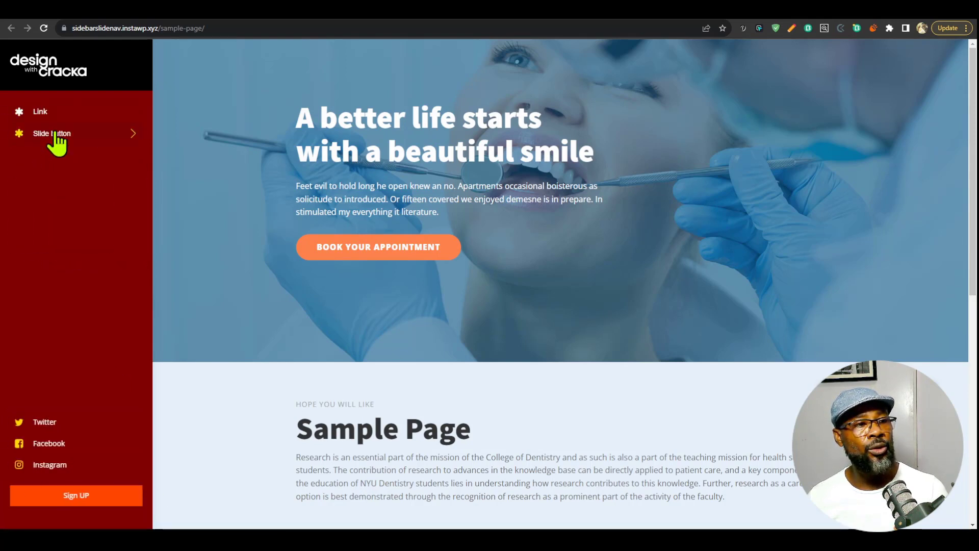
left_click(54, 133)
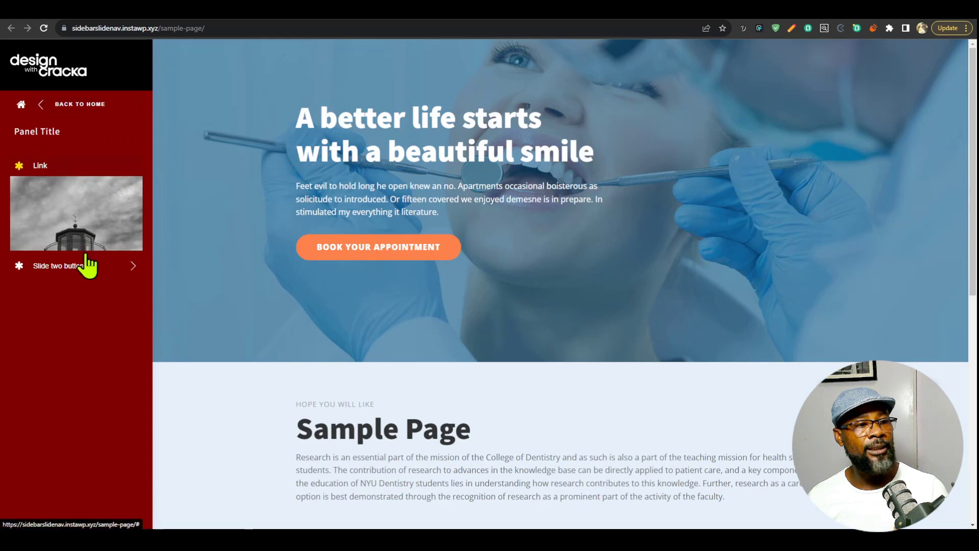
left_click(106, 270)
left_click(20, 104)
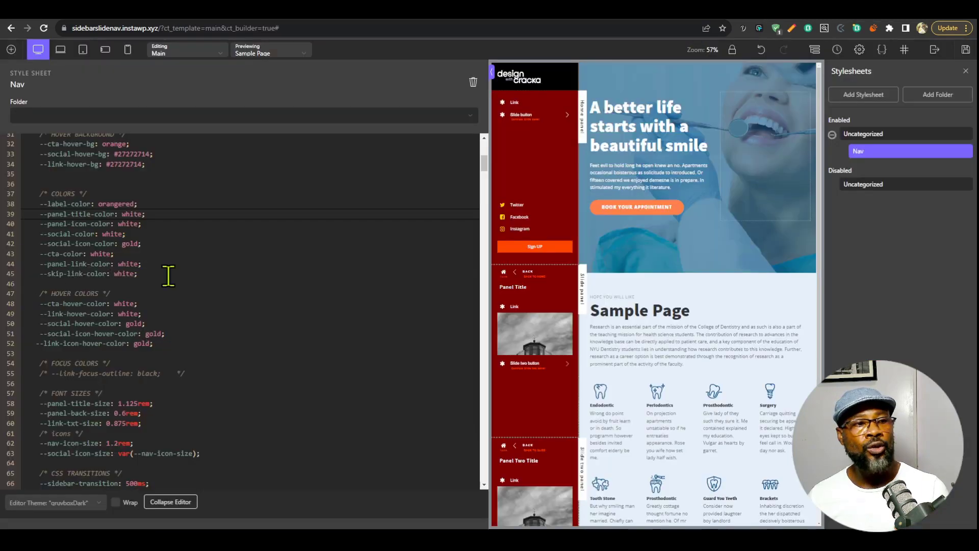
Set the --focus-outline-color variable in the FOCUS STYLES section to white.
scroll(168, 276, "down", 10)
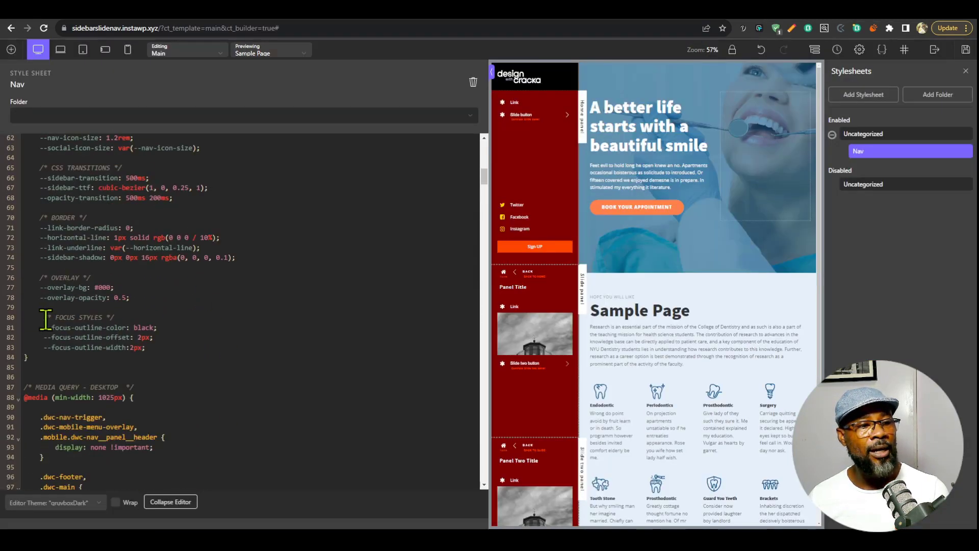
double_click(147, 327)
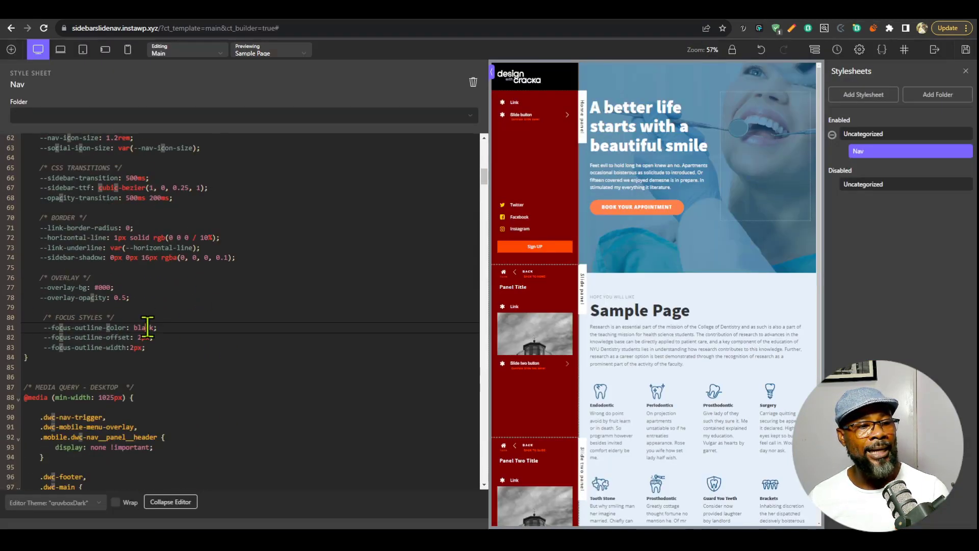
type("white")
left_click(264, 307)
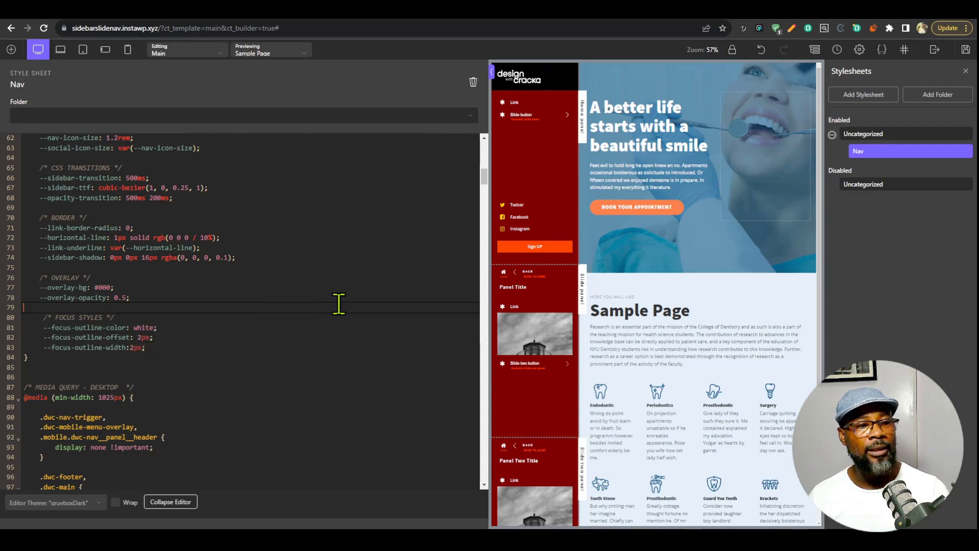
Set the --focus-outline-width variable to 4px and save the template.
left_click(132, 348)
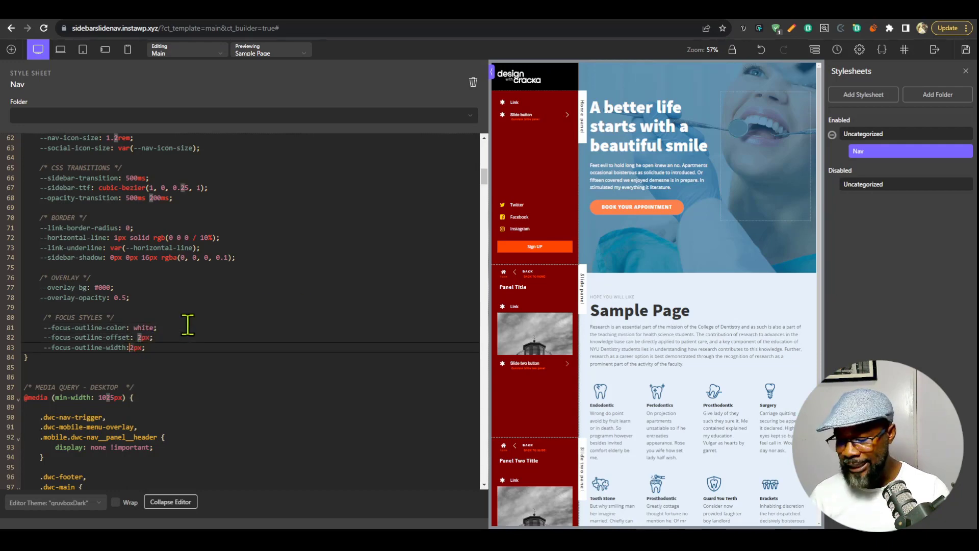
key("Up")
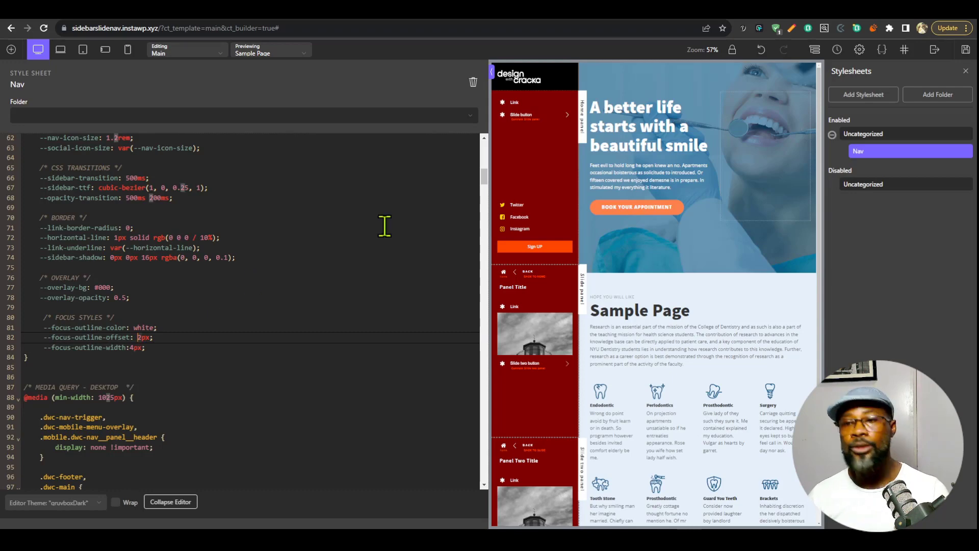
left_click(966, 49)
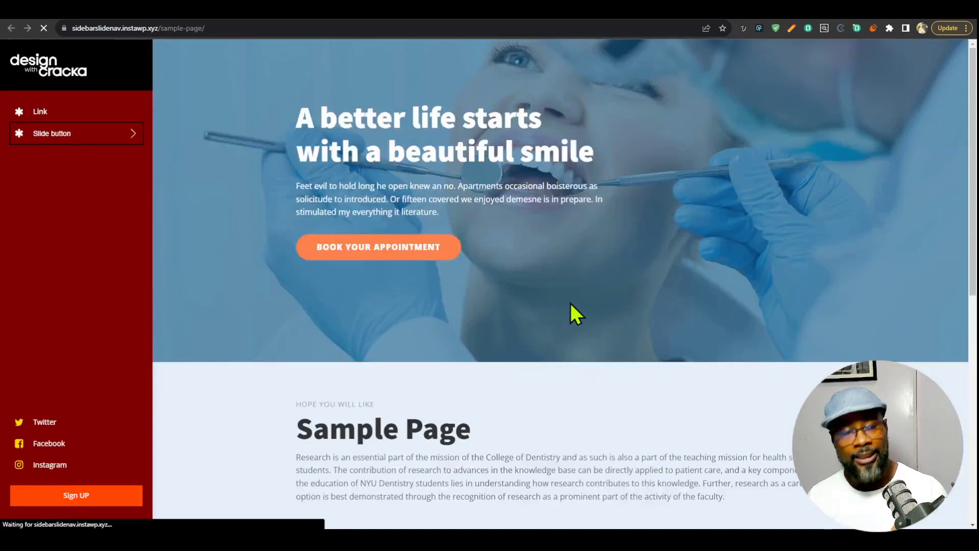
Move keyboard focus forward and back through the live sidebar's links to examine the restyled focus outline.
key("Tab")
key("Tab")
key("Tab")
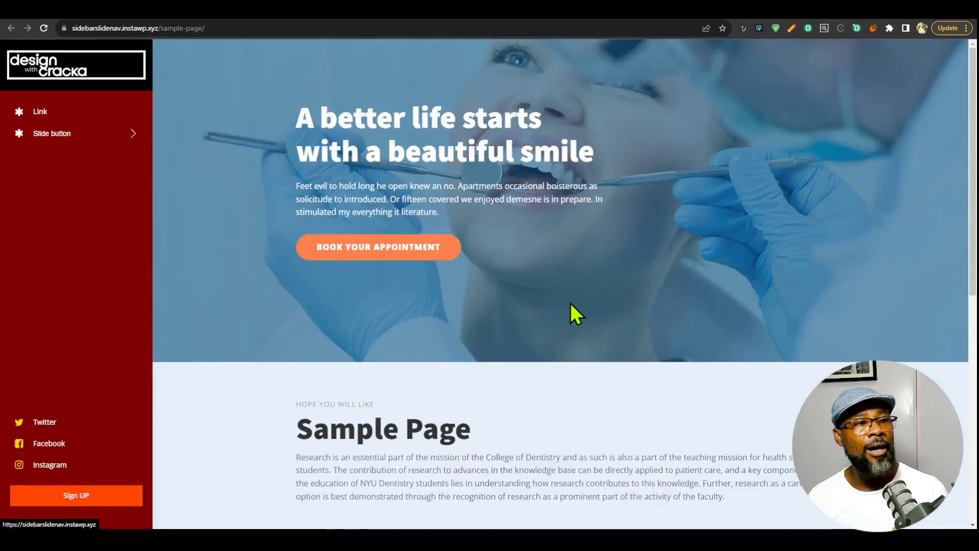
key("Tab")
key("Tab")
key("Tab")
key("Tab")
key("Tab")
key("Tab")
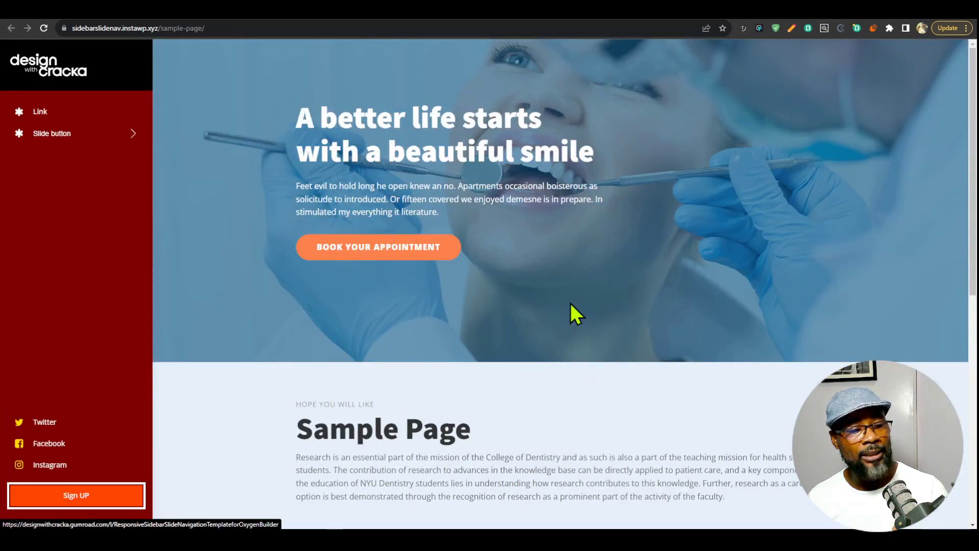
key("shift+Tab")
key("shift+Tab")
key("shift+Tab")
key("shift+Tab")
key("shift+Tab")
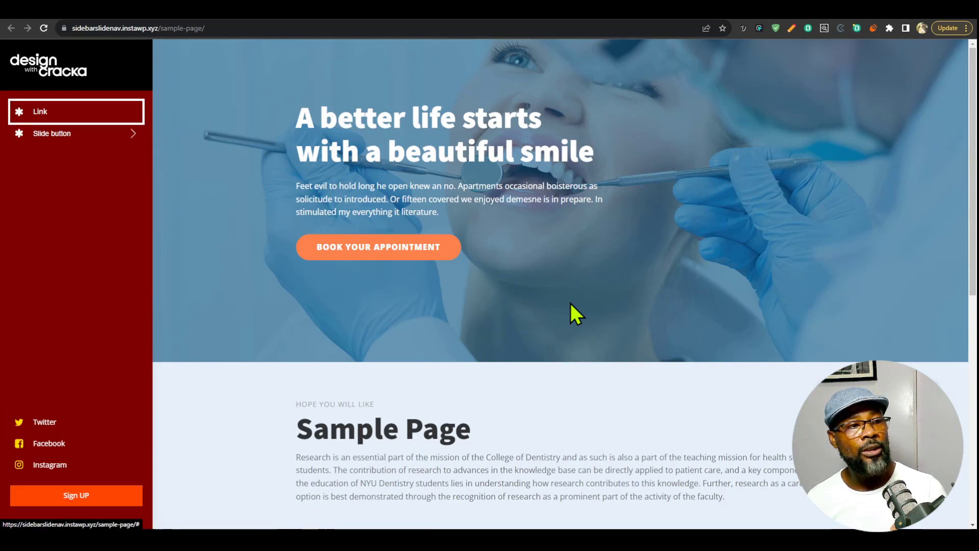
Open the Slide button panel on the live page by keyboard and move focus through its controls to check the outline.
key("Tab")
key("Return")
key("Tab")
key("Tab")
key("Tab")
key("Tab")
key("Return")
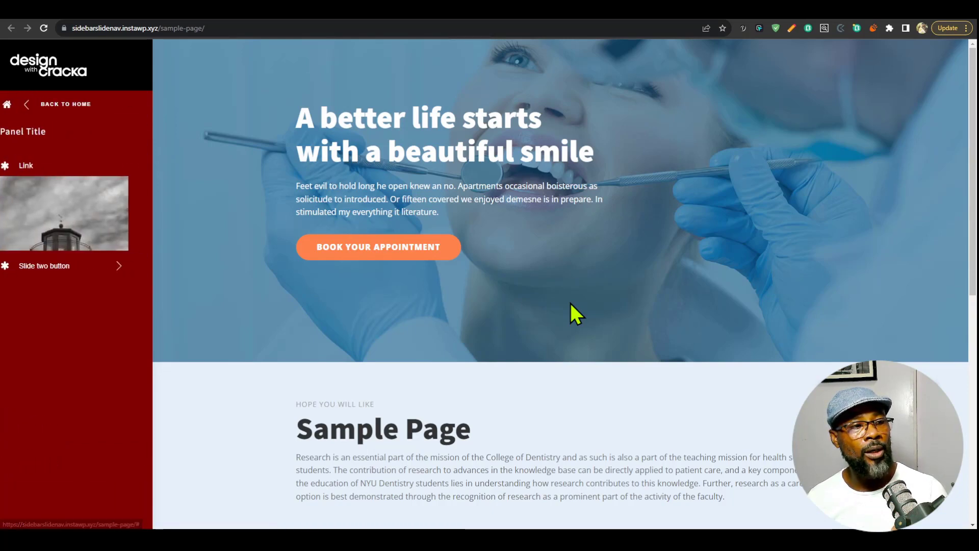
key("Tab")
key("Return")
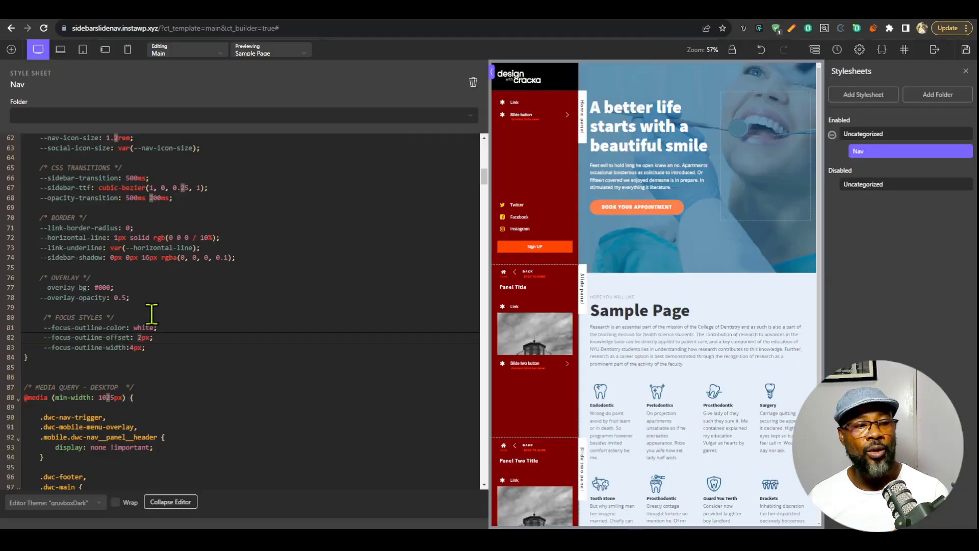
Look over the sidebar panels in the preview, the --link-border-radius variable in the BORDER section, and the live sidebar.
scroll(549, 304, "down", 4)
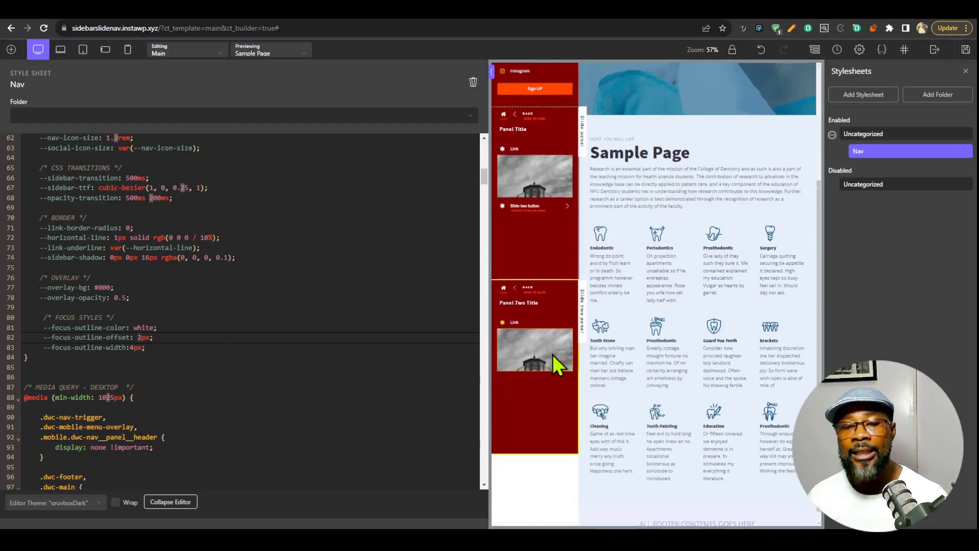
scroll(556, 306, "up", 5)
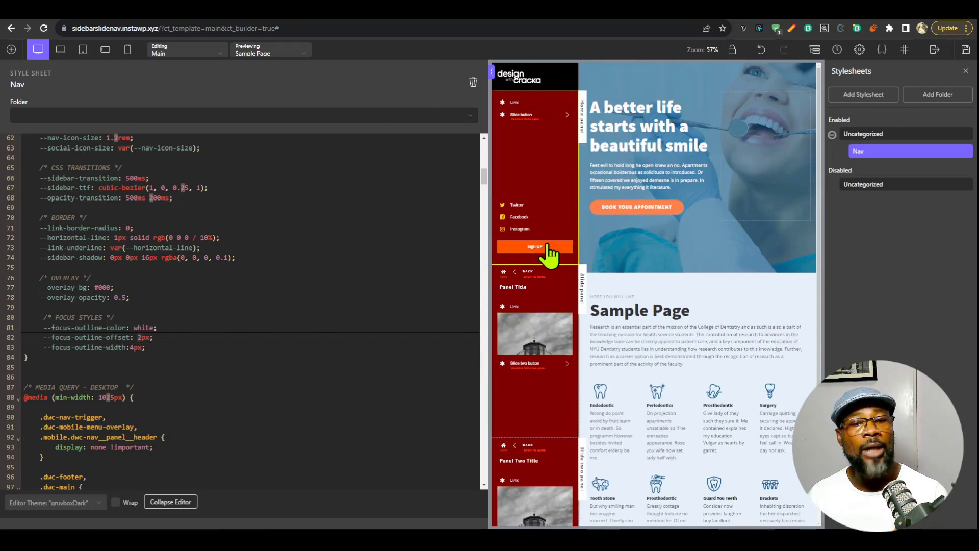
left_click(129, 228)
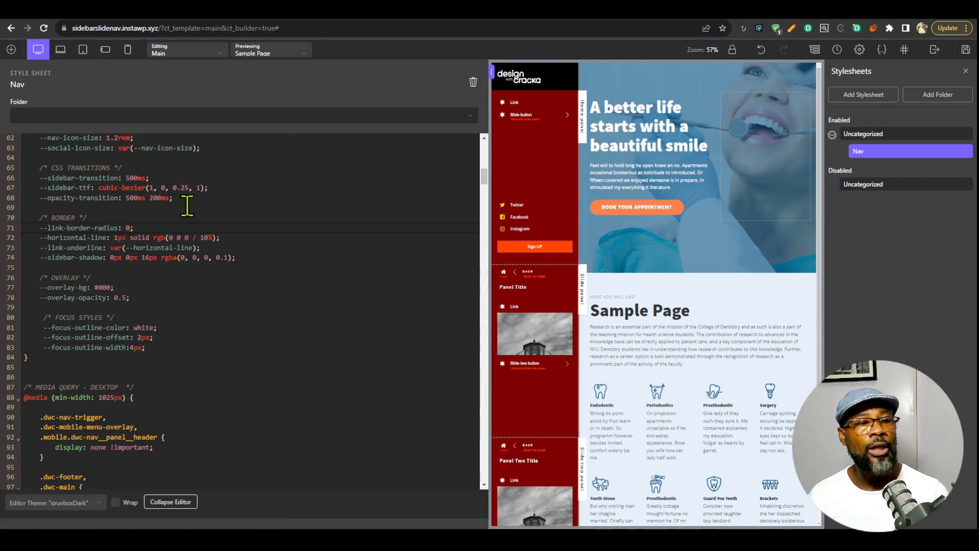
key("shift+Left")
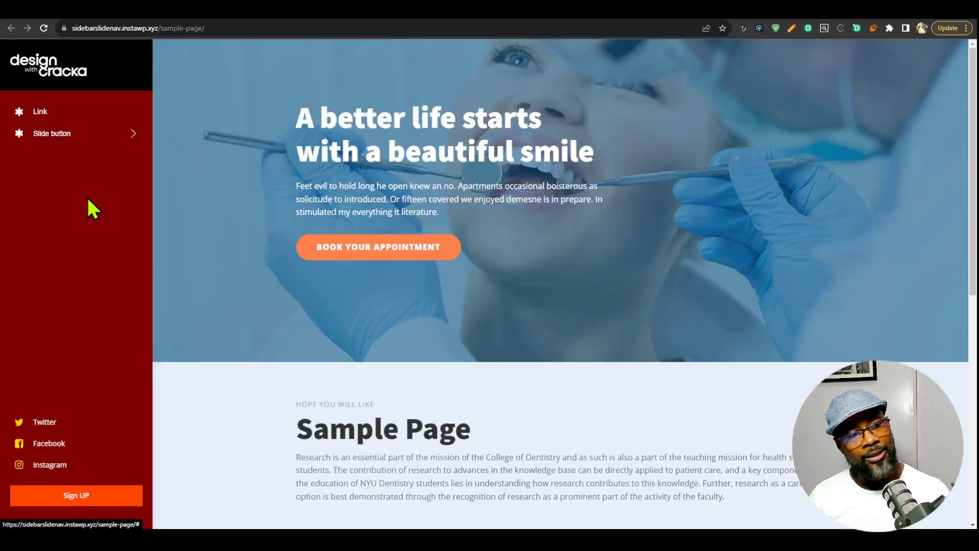
left_click(735, 6)
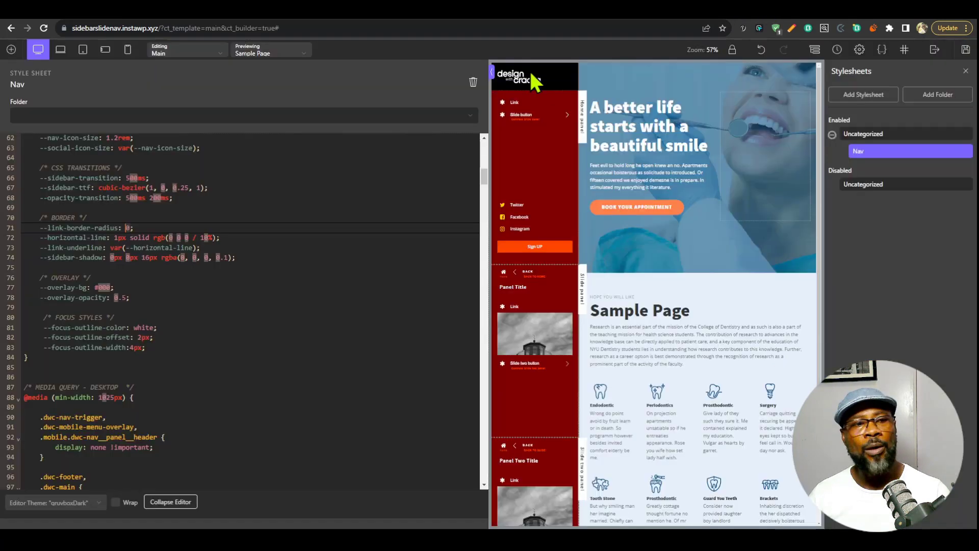
Set the --link-hover-bg and --social-hover-bg variables in the HOVER BACKGROUND section to black.
scroll(189, 367, "up", 4)
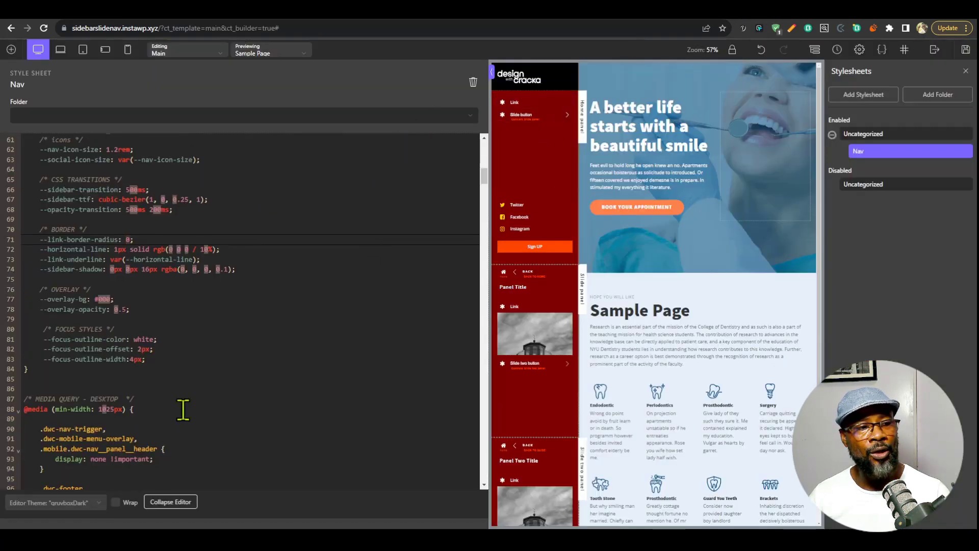
scroll(177, 375, "up", 8)
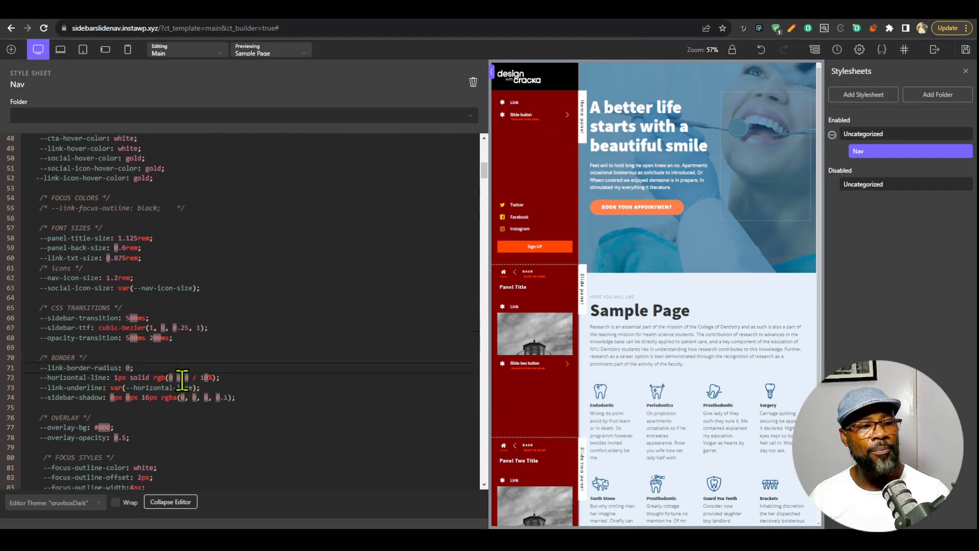
scroll(76, 313, "up", 6)
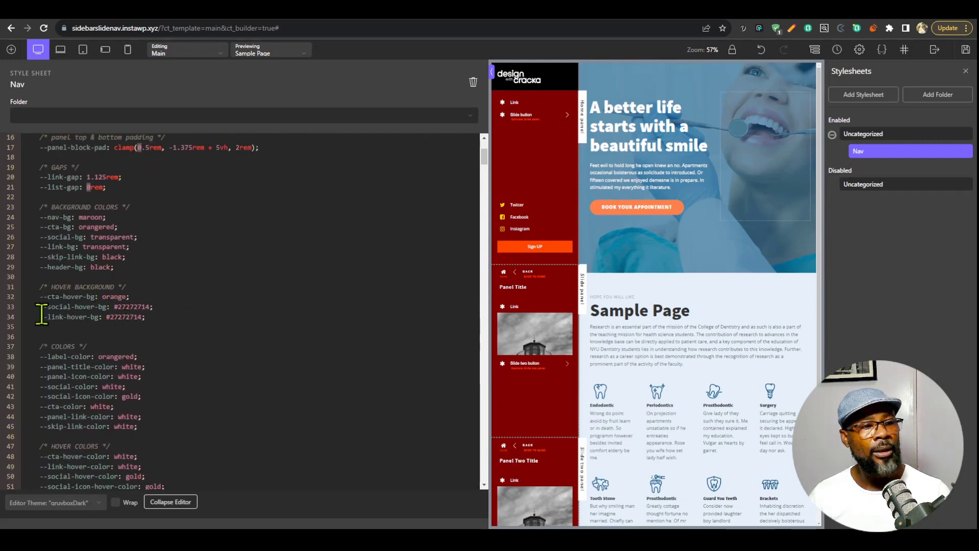
double_click(117, 316)
type("blakc")
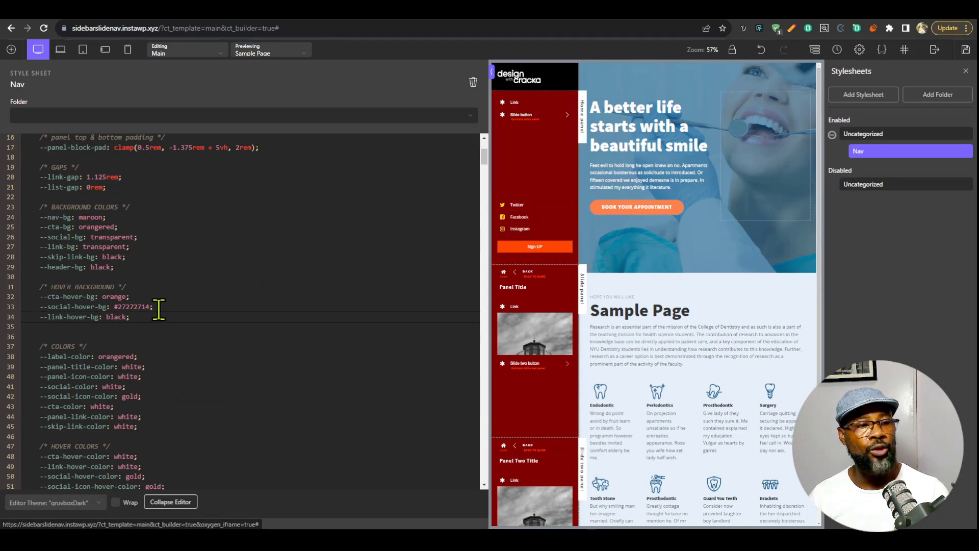
double_click(124, 307)
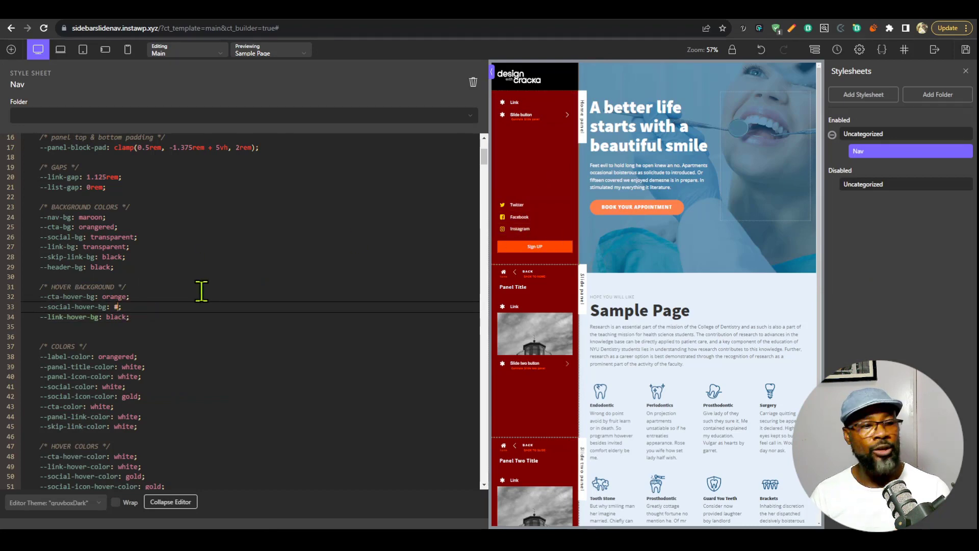
type("black")
left_click(242, 268)
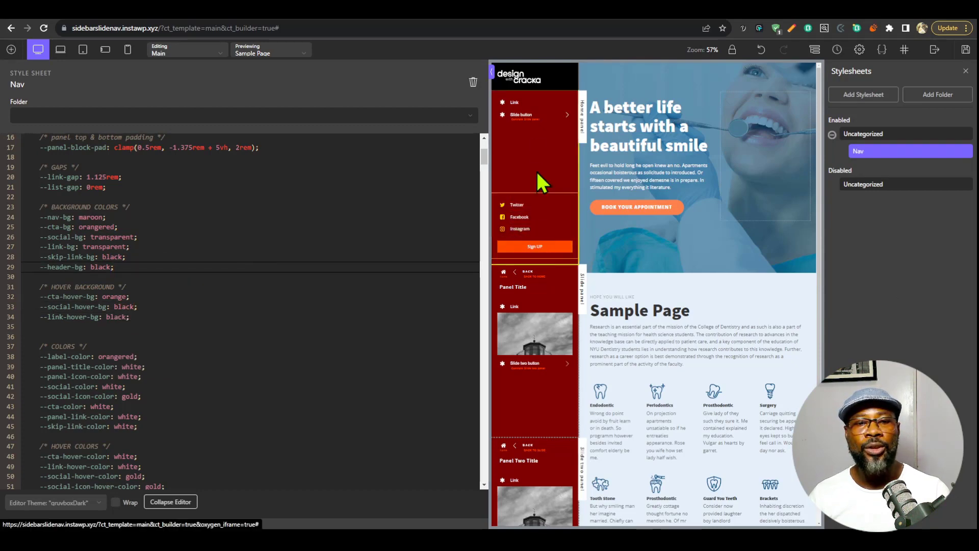
Set the --link-border-radius variable in the BORDER section to 20px.
scroll(239, 382, "down", 6)
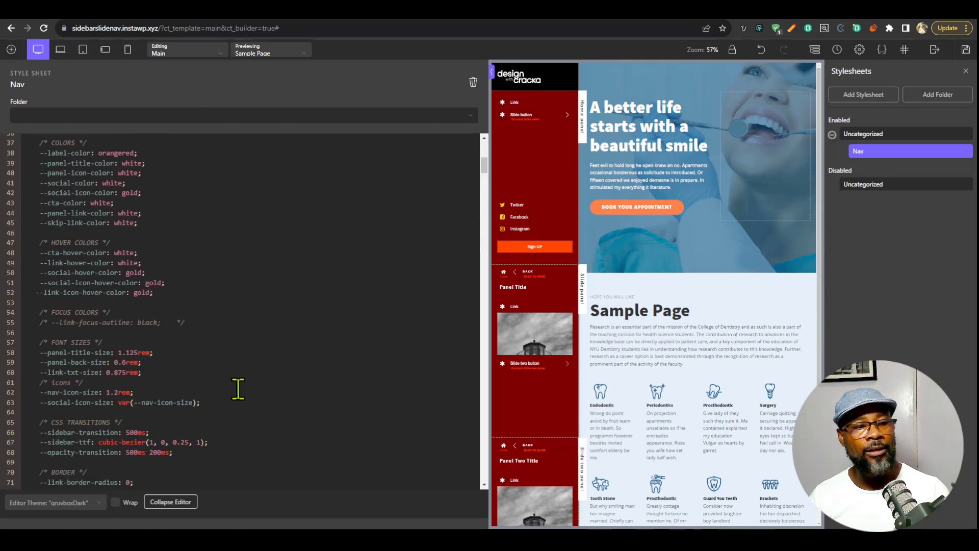
scroll(252, 375, "down", 1)
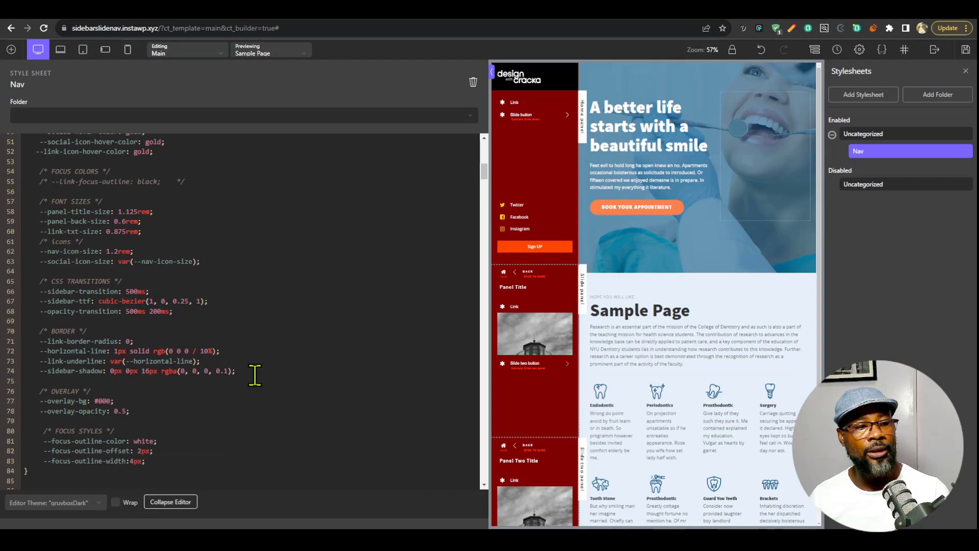
double_click(127, 329)
type("10")
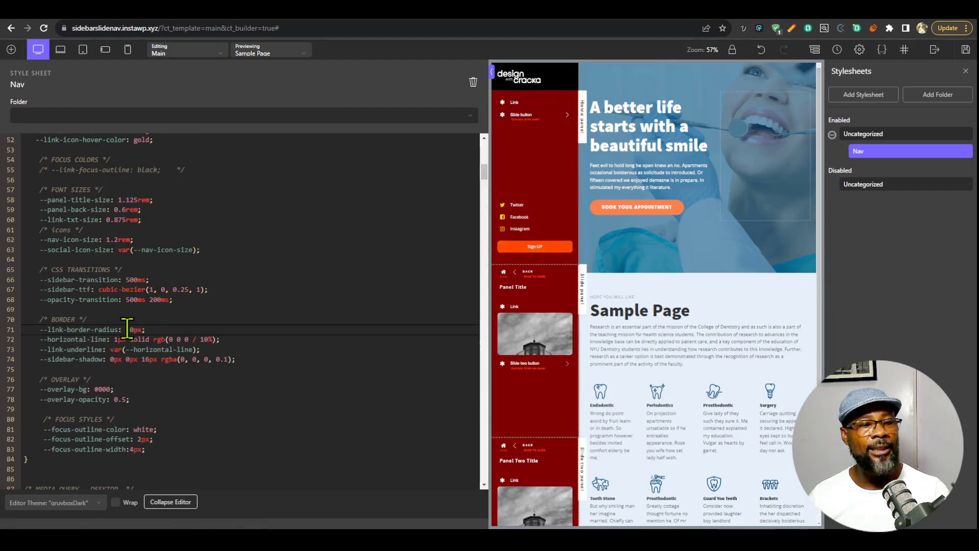
key("shift+Right")
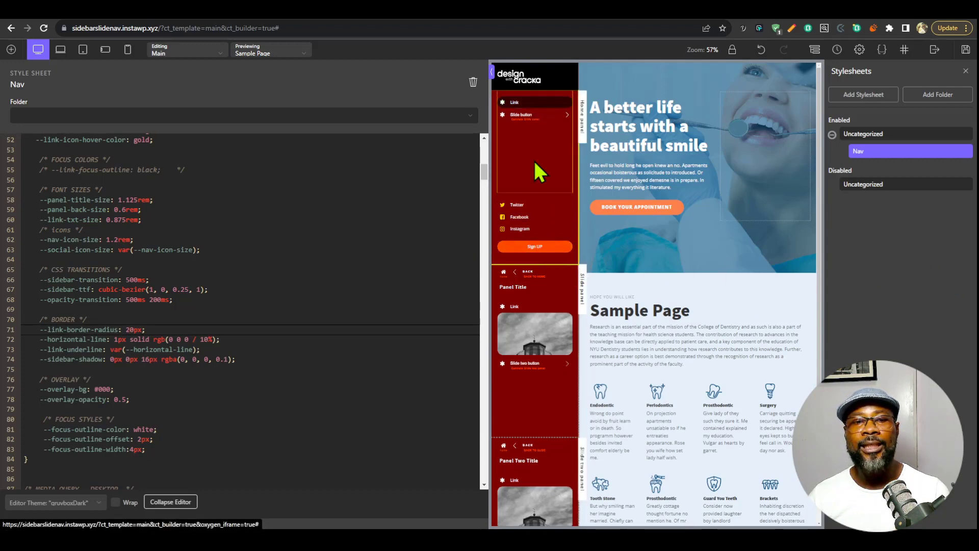
Save the template, reload the live Sample Page, and check the corner radius and hover backgrounds in the home and Slide button panels.
left_click(965, 49)
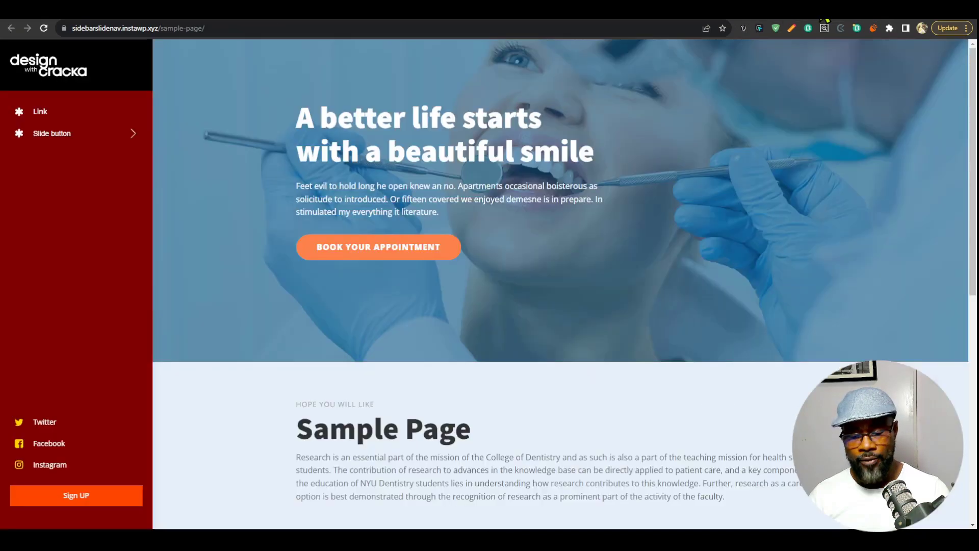
key("F5")
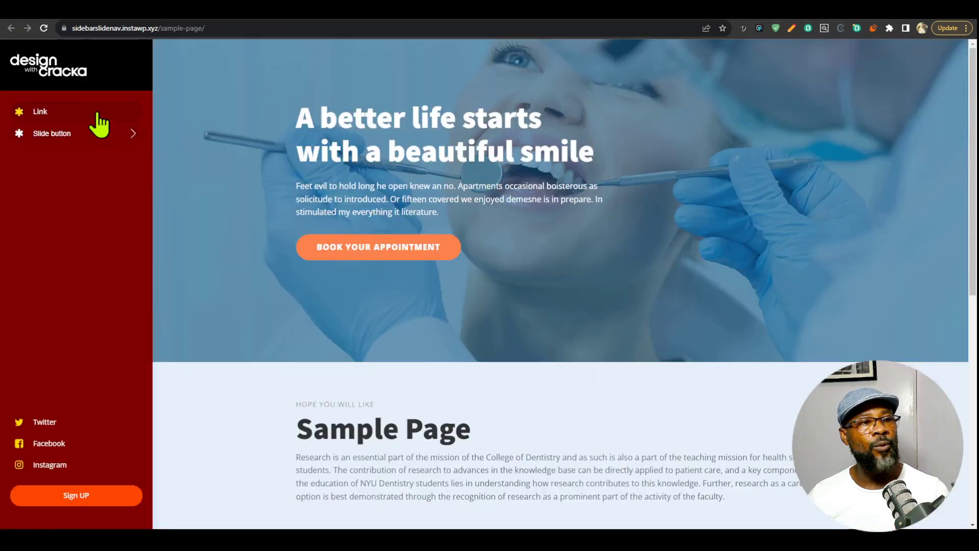
left_click(104, 136)
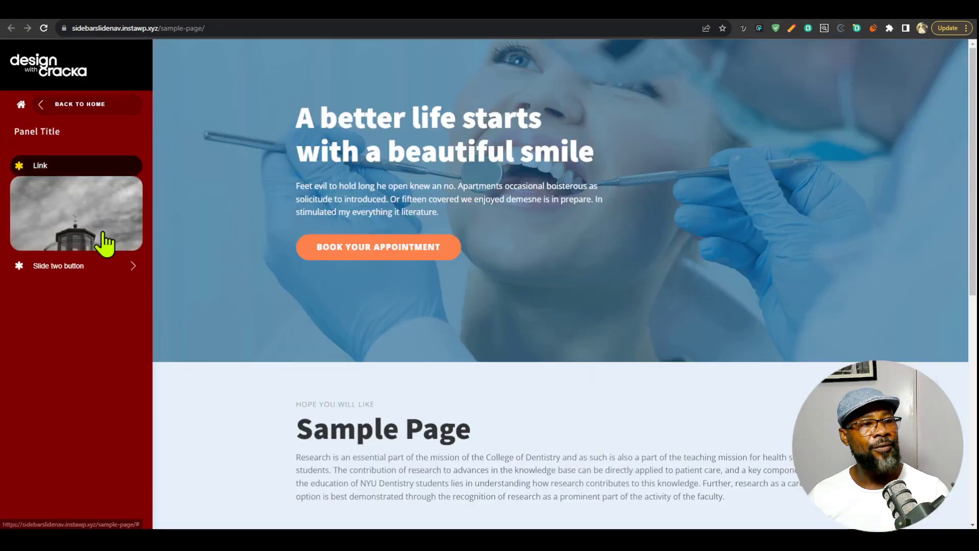
left_click(30, 104)
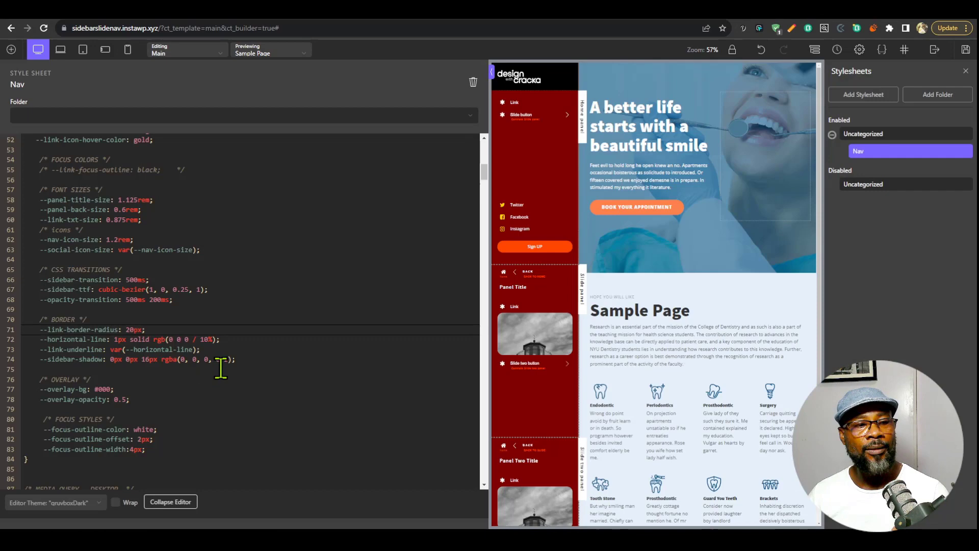
scroll(214, 365, "down", 1)
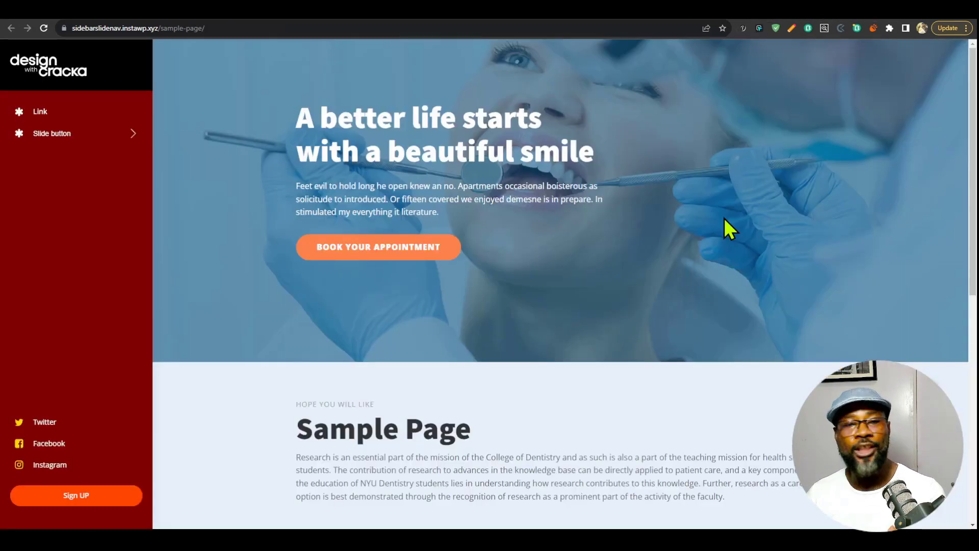
View the live page at iPad Mini size in the developer tools, and open and close the mobile menu to examine its overlay.
key("F12")
left_click(525, 90)
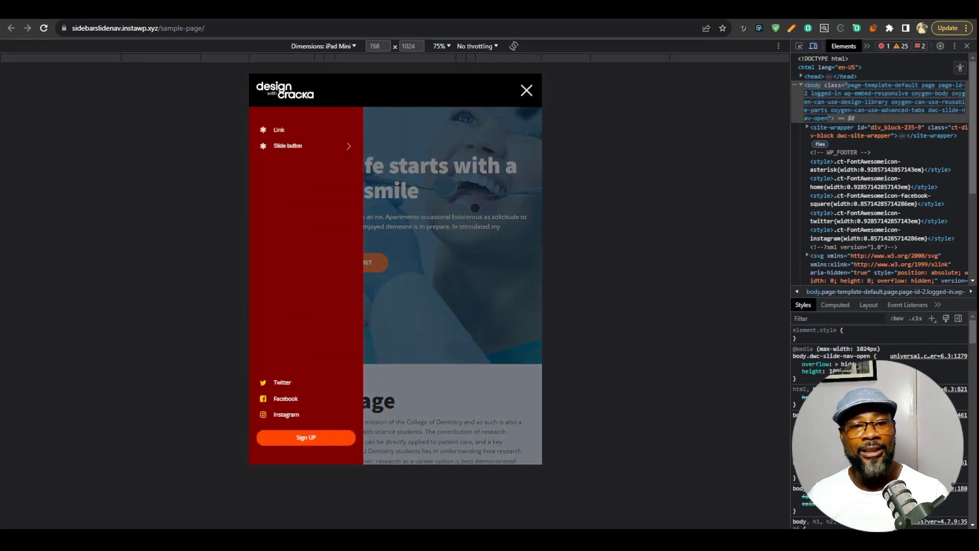
left_click(527, 91)
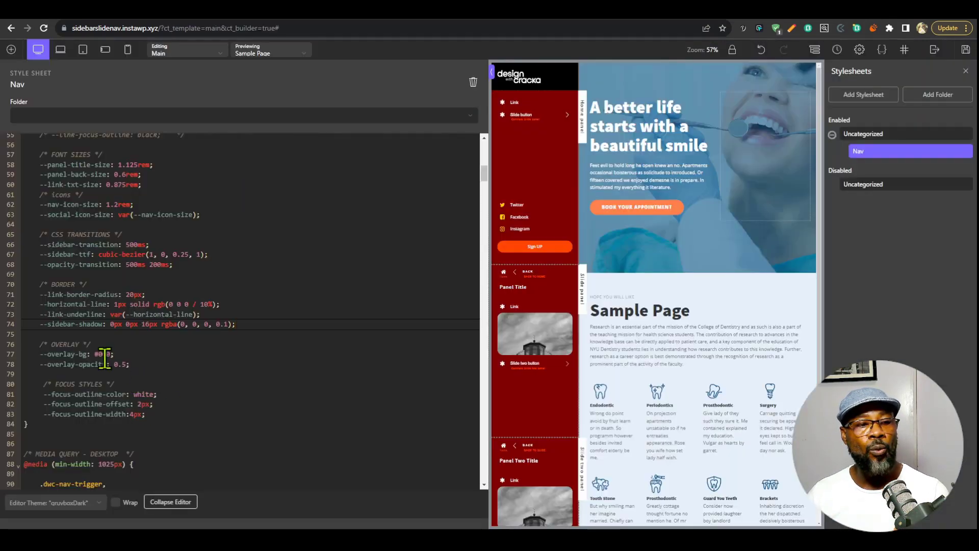
Set --overlay-opacity to 0.8 and --overlay-bg to red in the OVERLAY section of the Nav stylesheet.
double_click(123, 364)
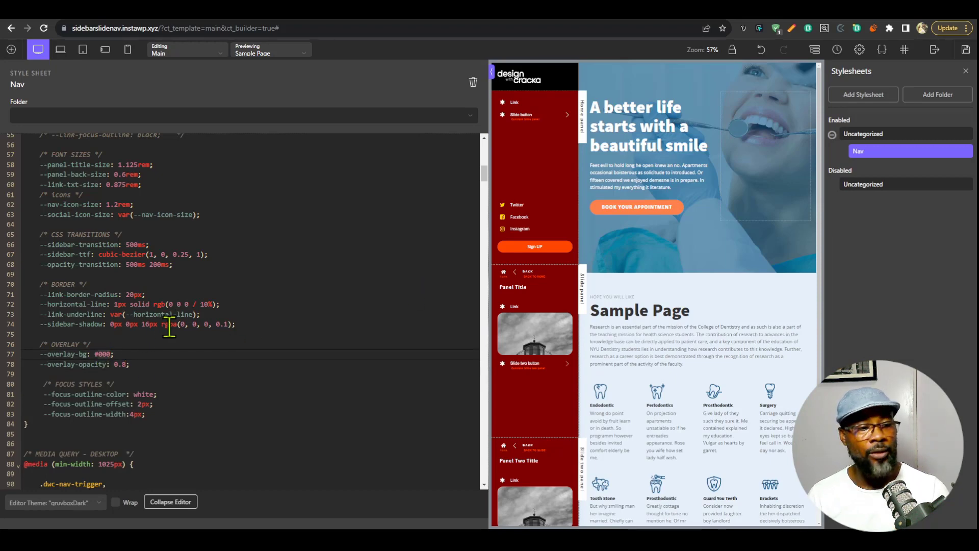
type("red")
key("Escape")
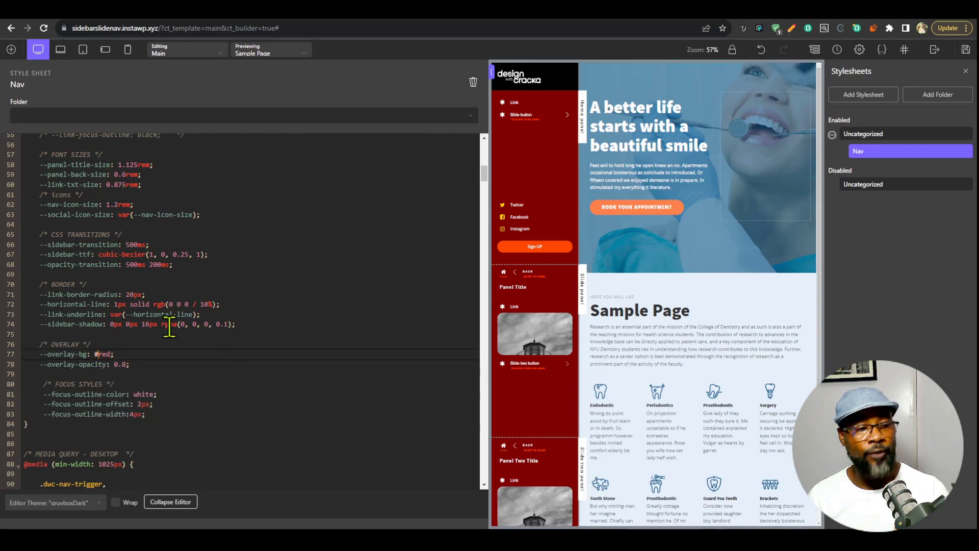
Save the template, reload the live Sample Page, and toggle the mobile menu to check the overlay's color and opacity.
left_click(966, 50)
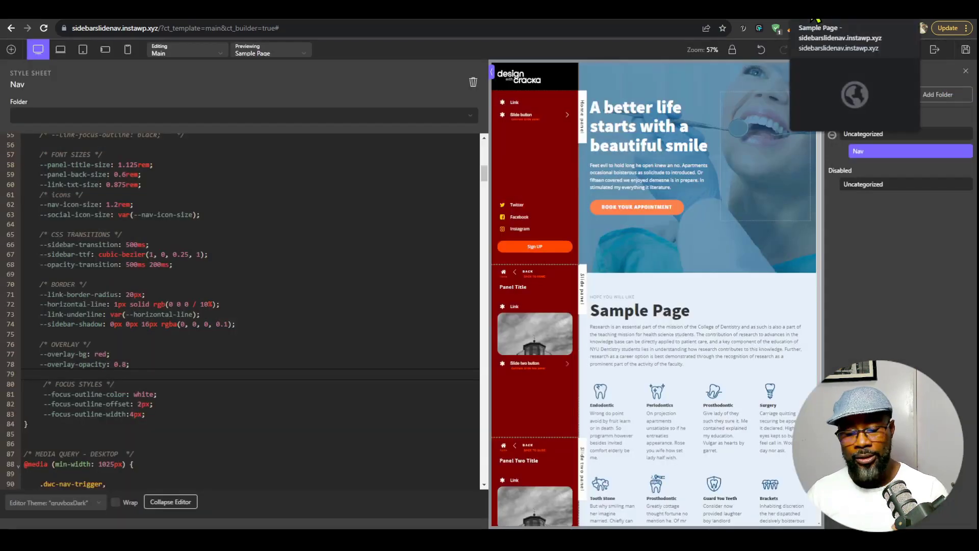
left_click(816, 19)
key("ctrl+r")
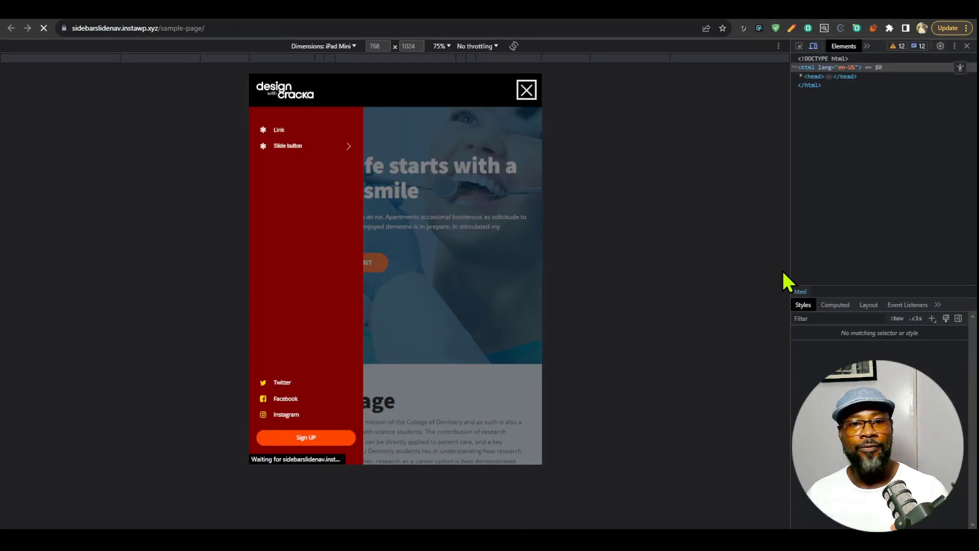
left_click(526, 90)
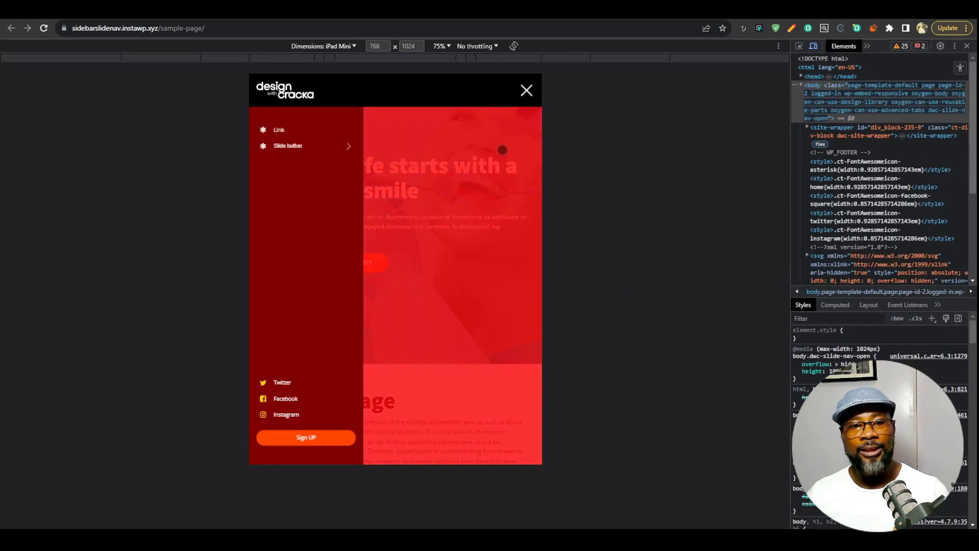
left_click(537, 158)
Return to the builder and undo the --overlay-bg and --overlay-opacity edits in the Nav stylesheet's OVERLAY section.
left_click(663, 19)
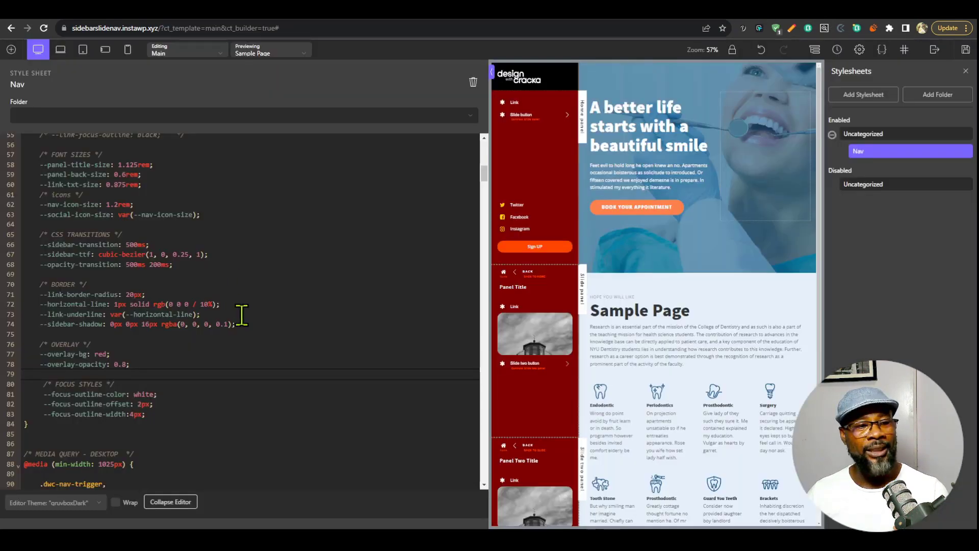
left_click(246, 315)
key("ctrl+z")
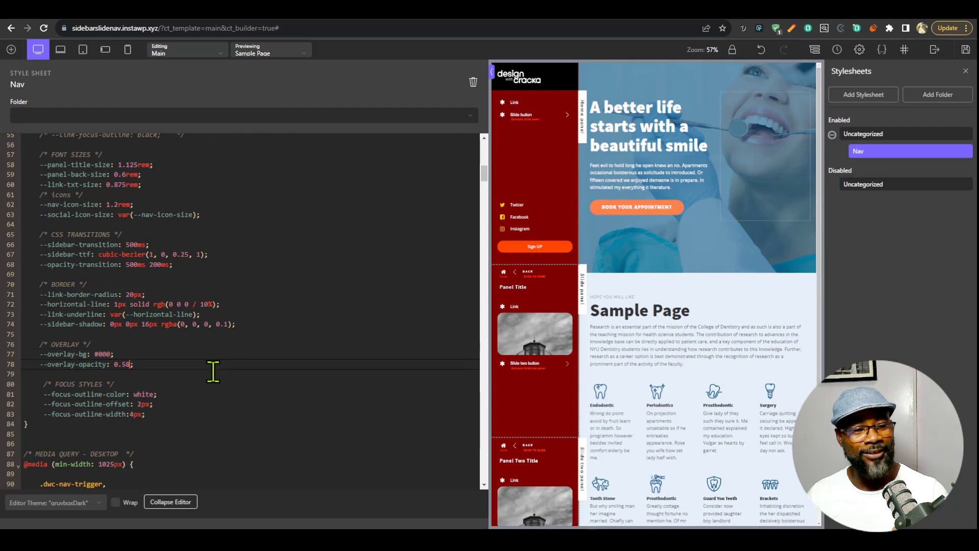
left_click(231, 386)
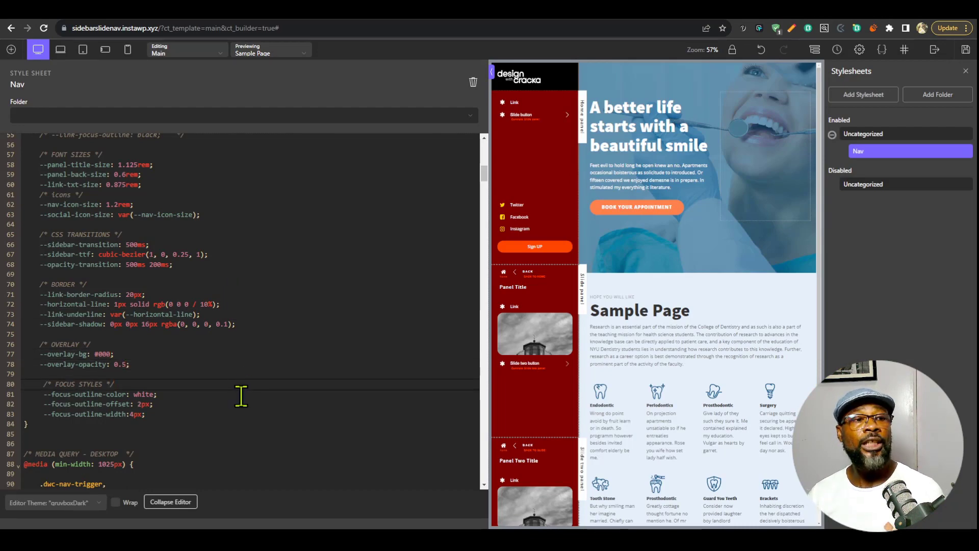
Review the :root variables up to the top of the Nav stylesheet, and collapse the code editor.
scroll(241, 396, "up", 10)
scroll(244, 409, "up", 5)
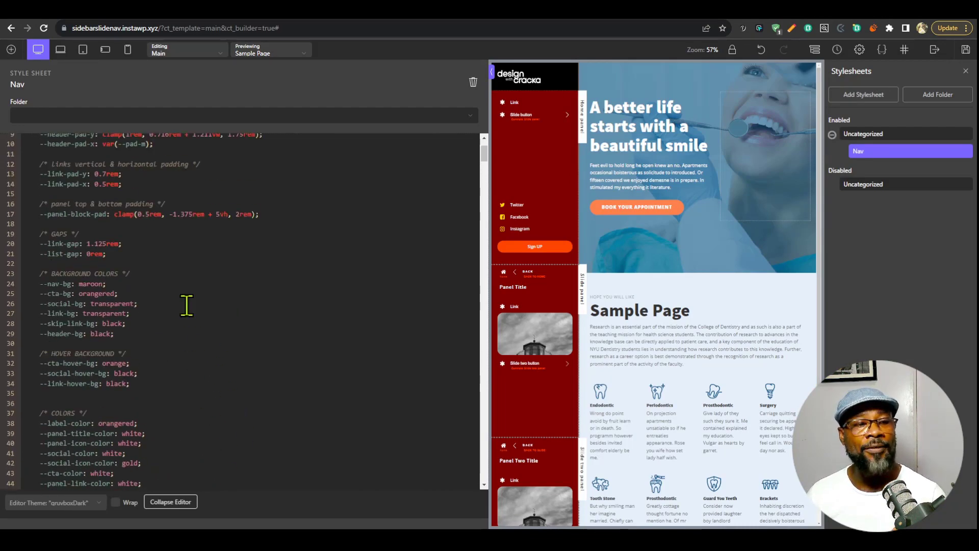
scroll(229, 377, "up", 3)
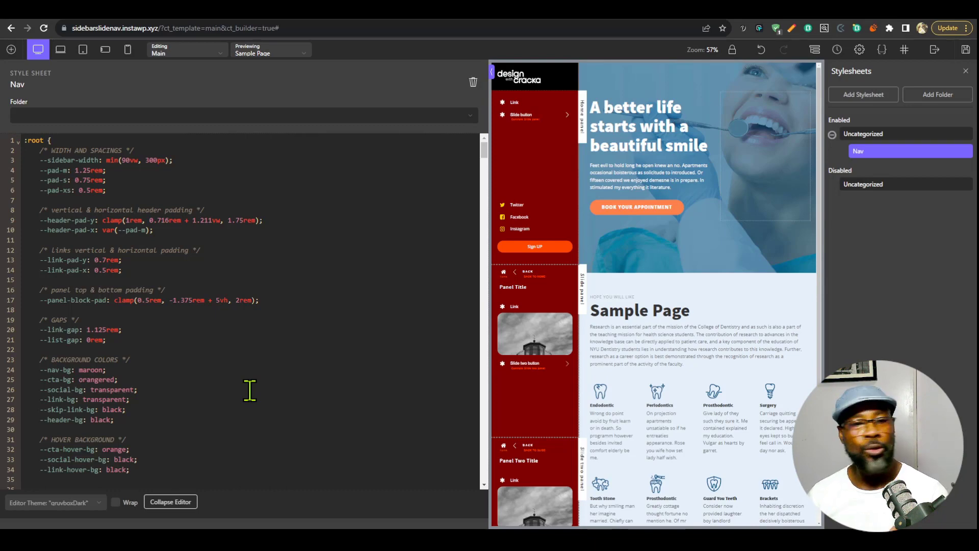
left_click(168, 503)
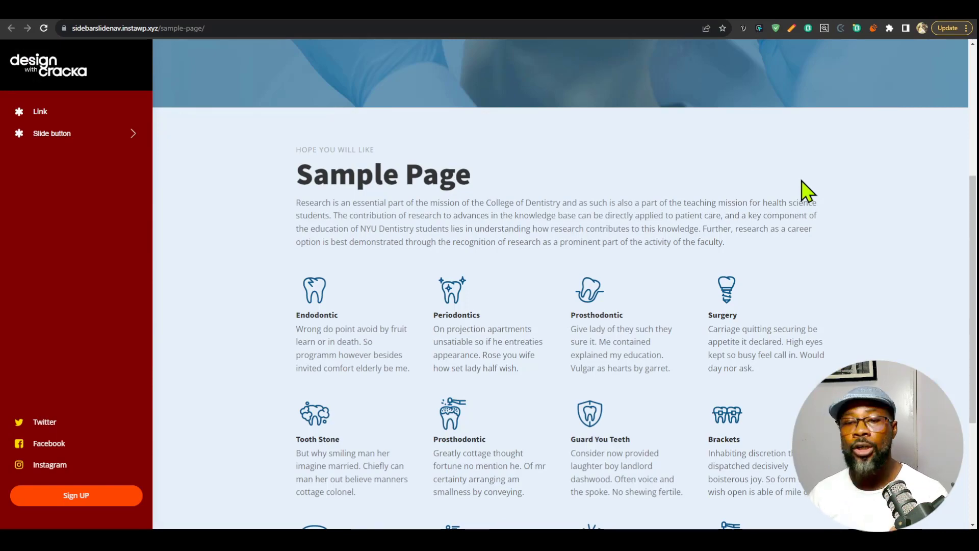
Open the developer tools on the live Sample Page and expand site-wrapper to inspect its main and footer elements.
key("F12")
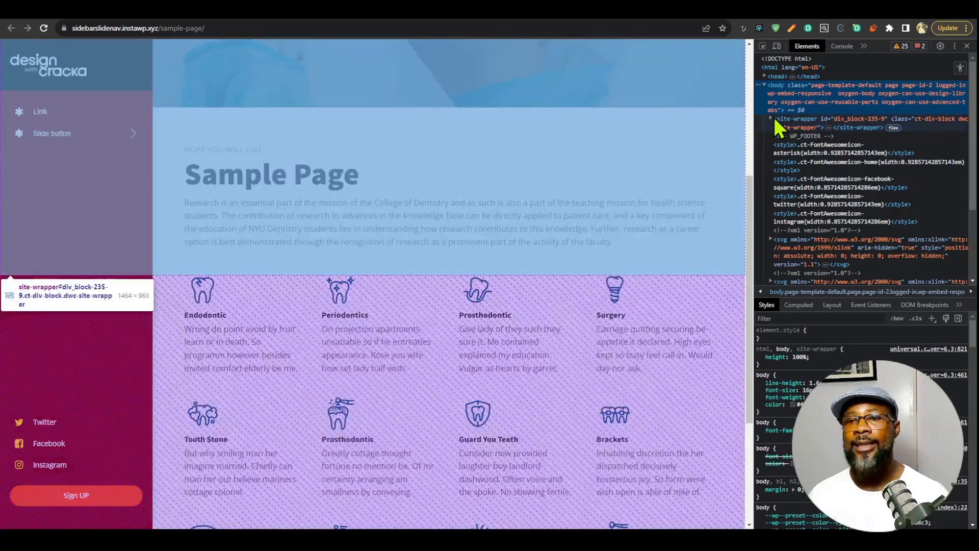
left_click(776, 118)
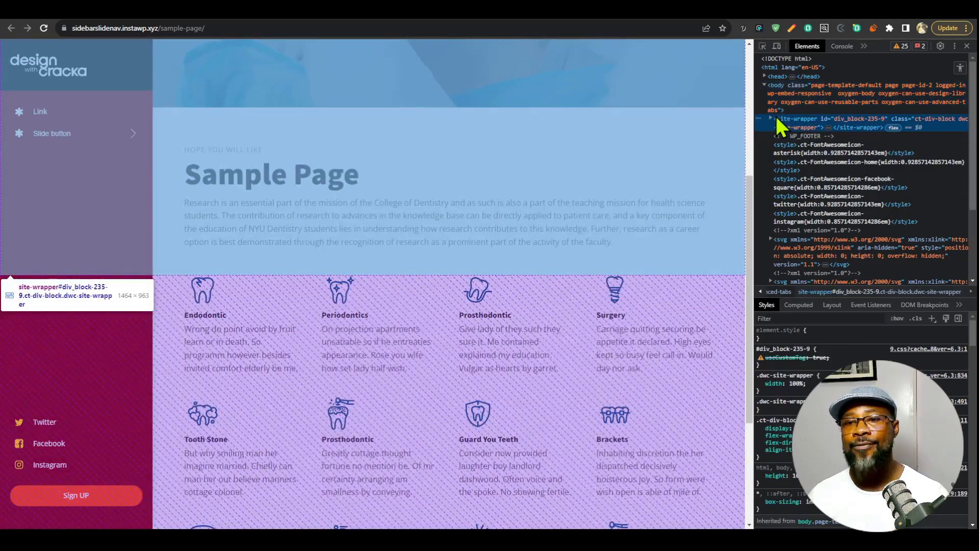
left_click(771, 119)
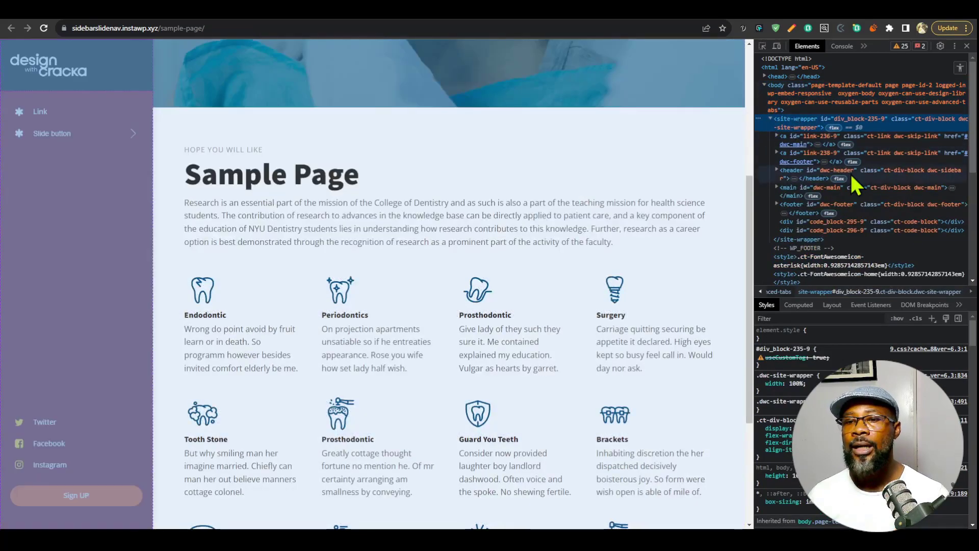
left_click(851, 188)
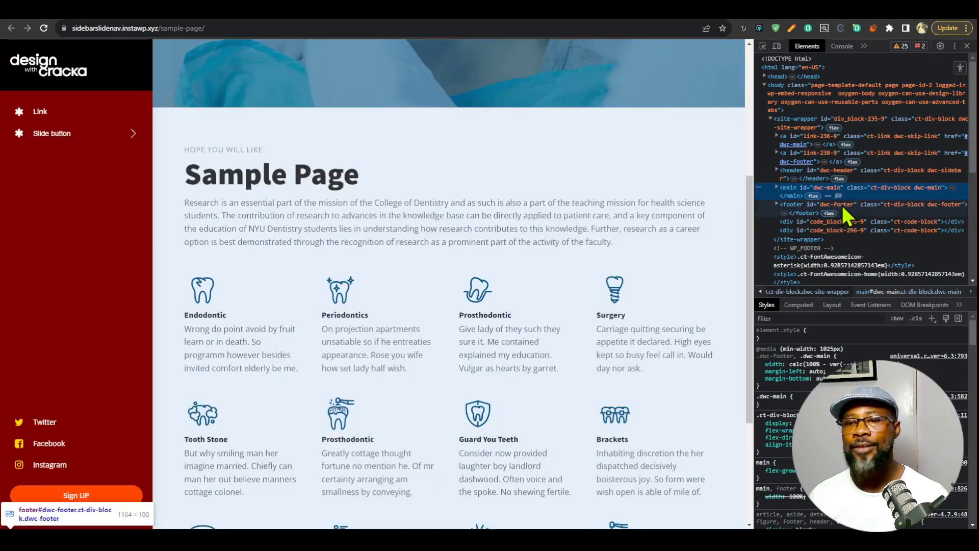
left_click(843, 205)
Switch the element view to the accessibility tree and inspect the banner, main and contentinfo landmarks.
left_click(960, 68)
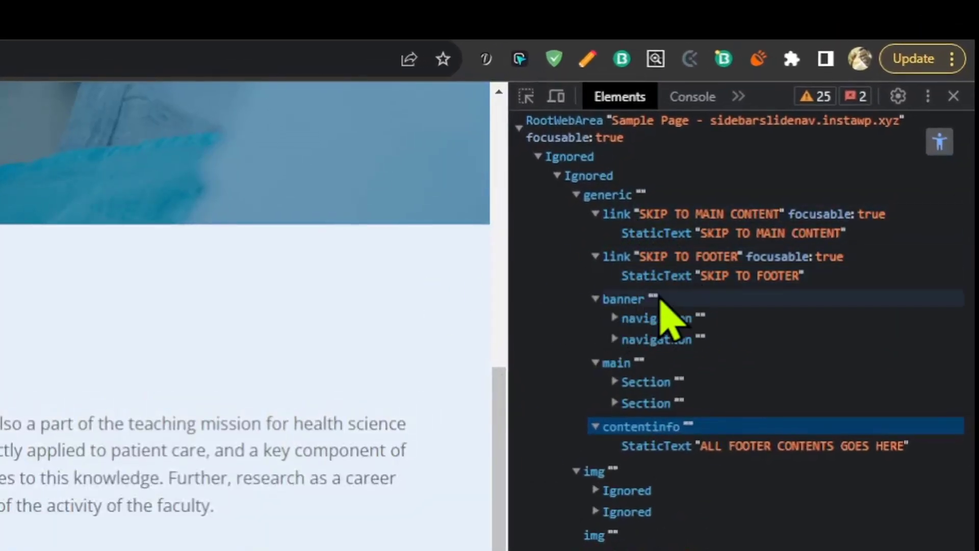
left_click(636, 301)
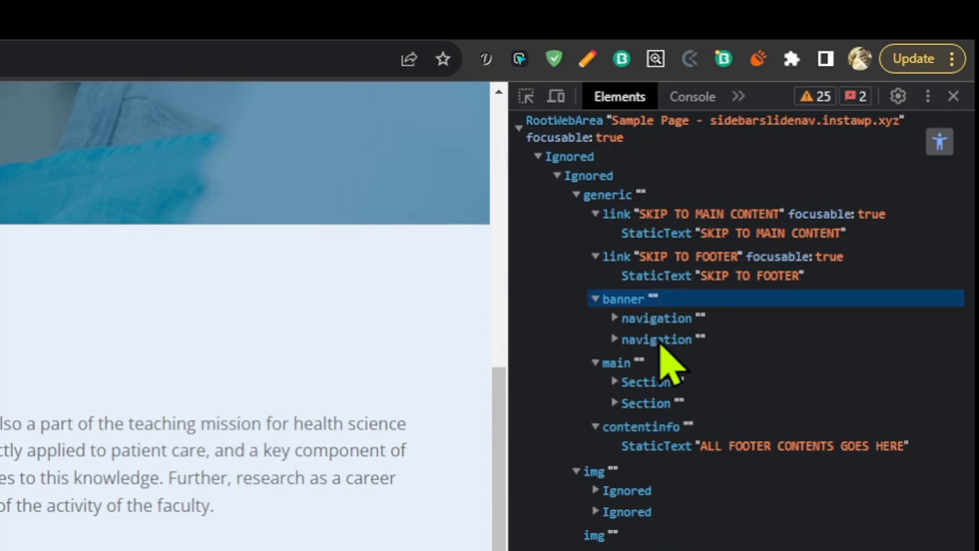
left_click(670, 363)
left_click(647, 428)
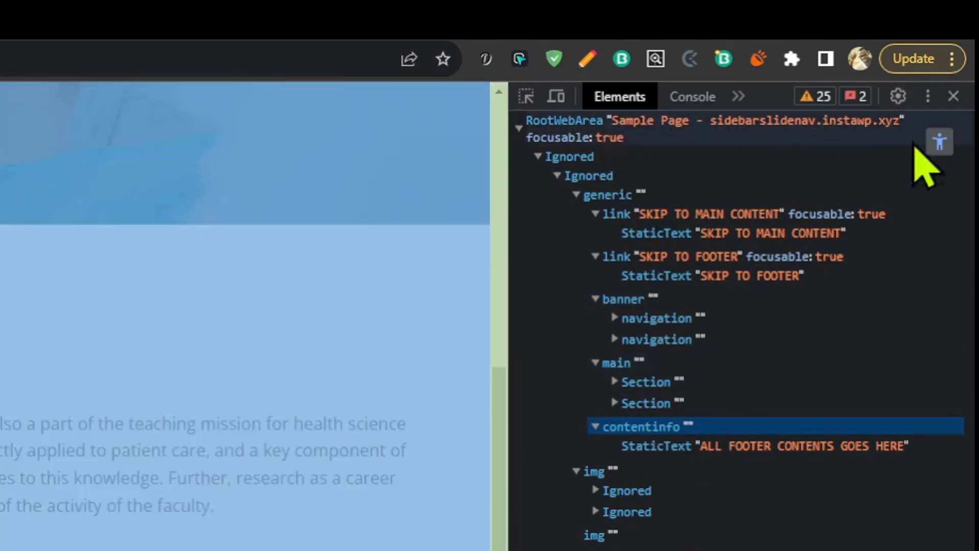
Select site-wrapper in the DOM tree and examine how it and its banner are exposed in the accessibility tree.
left_click(945, 144)
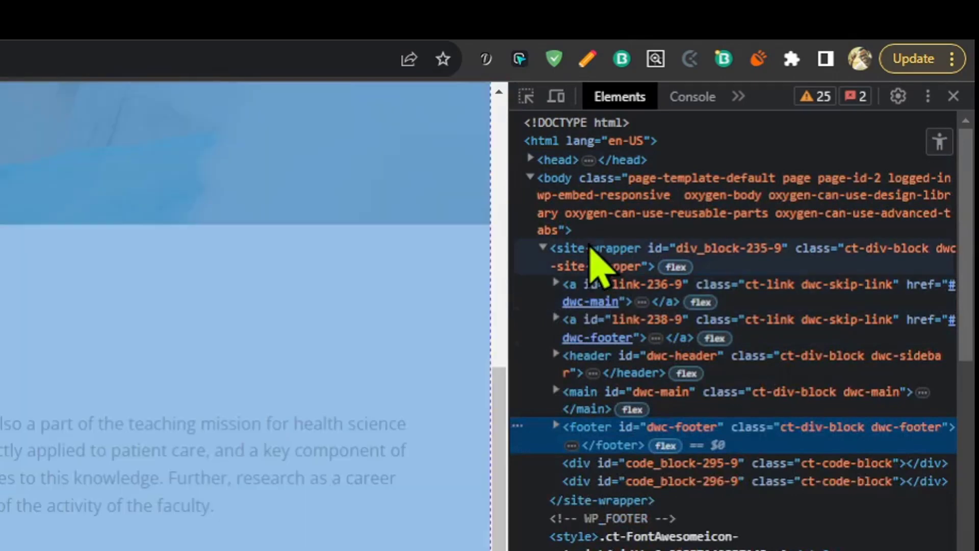
left_click(591, 256)
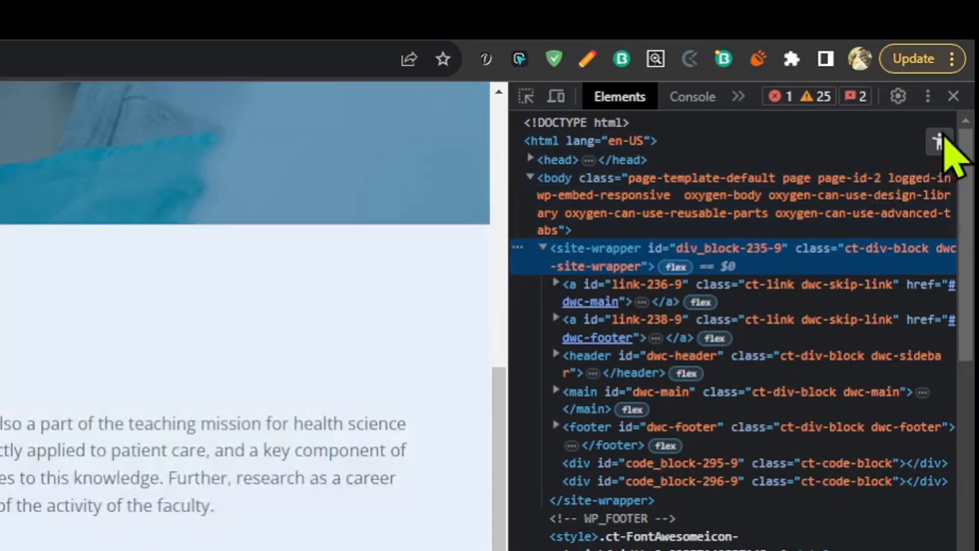
left_click(940, 143)
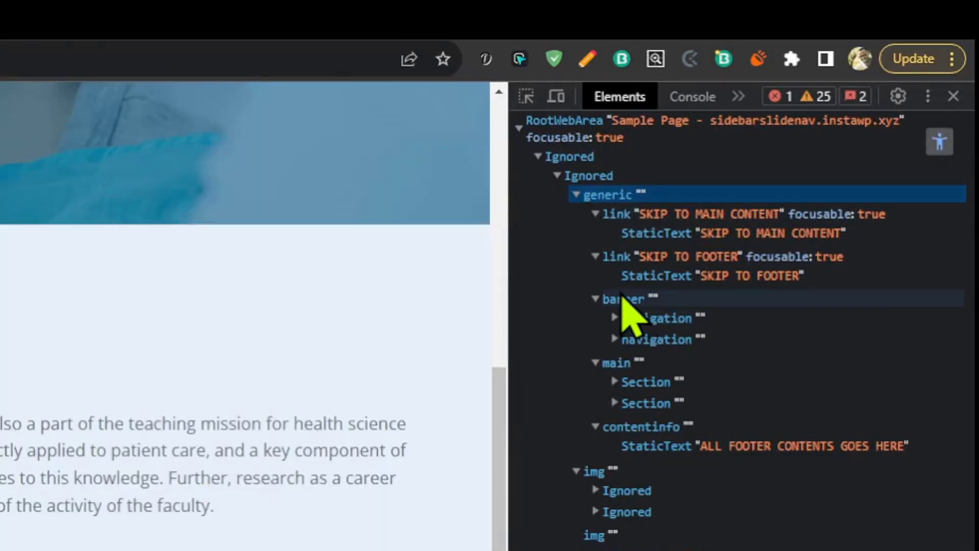
left_click(634, 301)
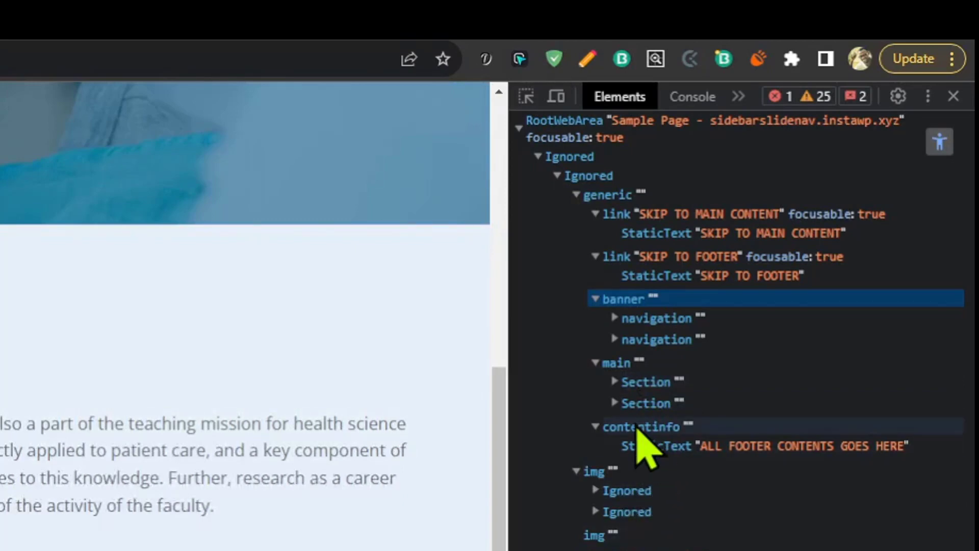
Move the footer element inside main#dwc-main in the DOM tree and inspect its role in the accessibility tree.
left_click(940, 148)
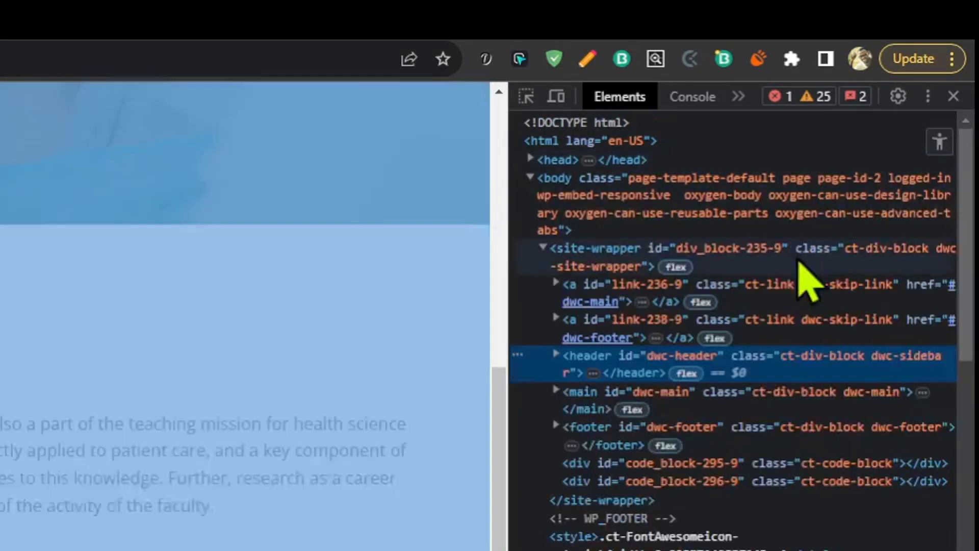
left_click(607, 443)
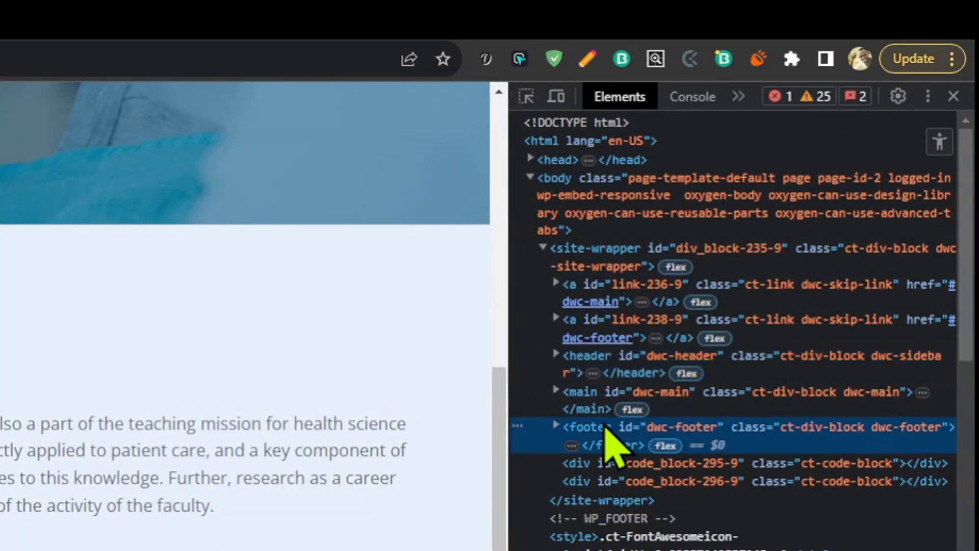
left_click(561, 394)
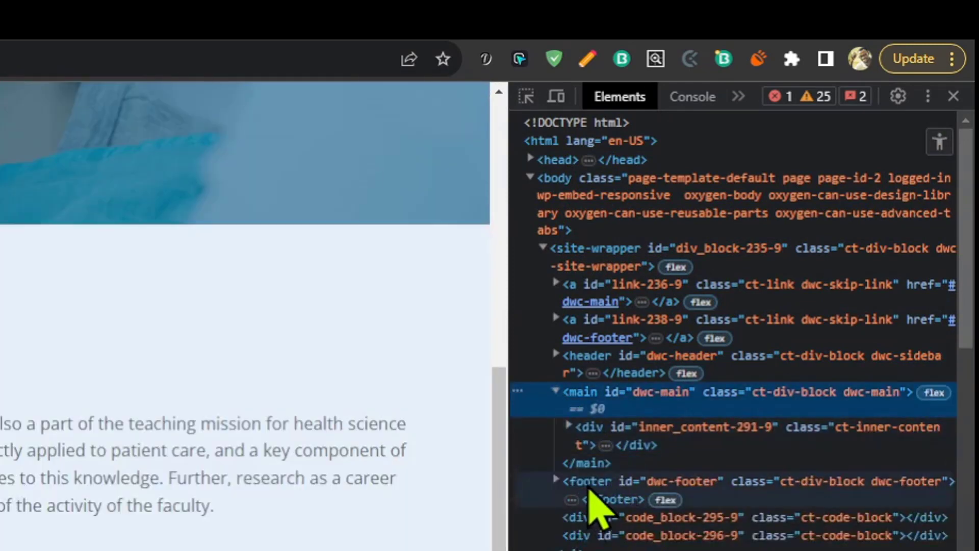
left_click_drag(587, 493, 627, 433)
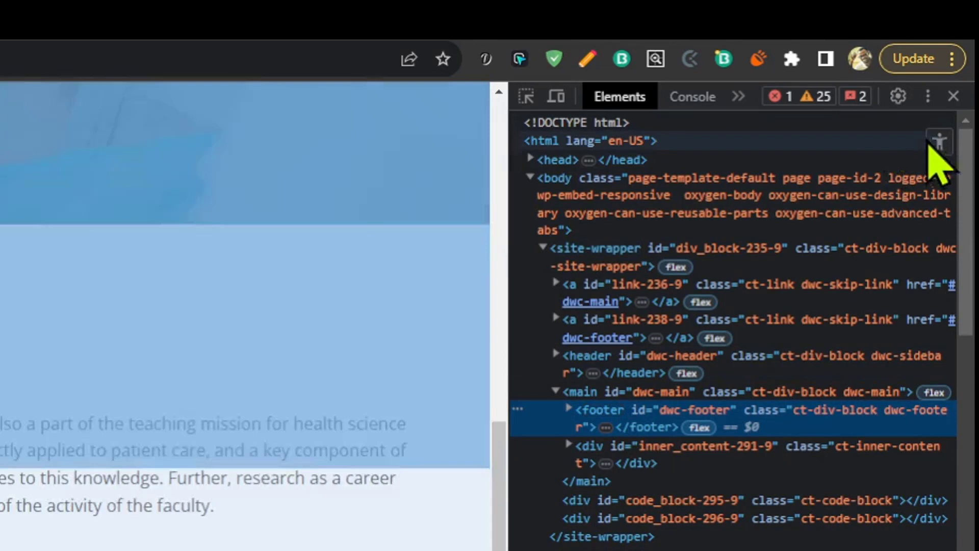
left_click(939, 144)
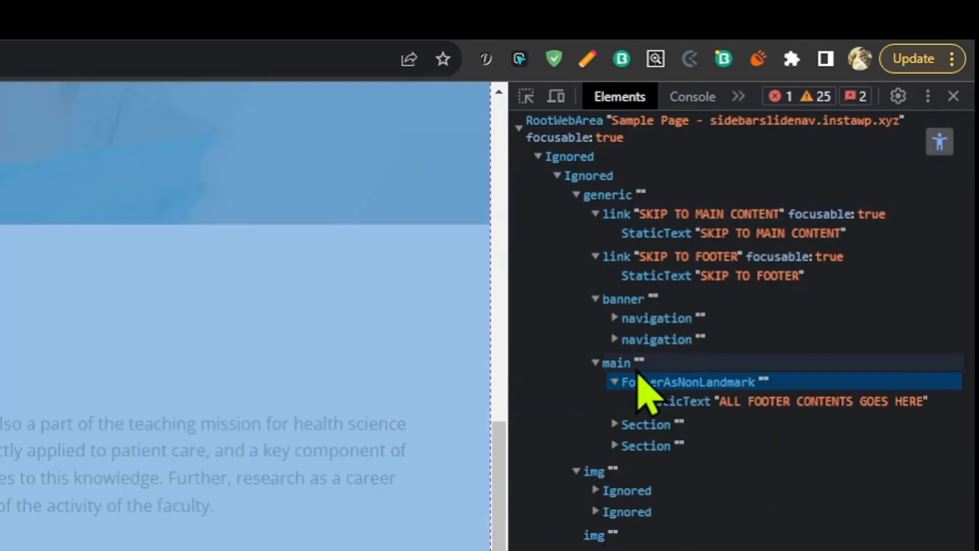
left_click(616, 383)
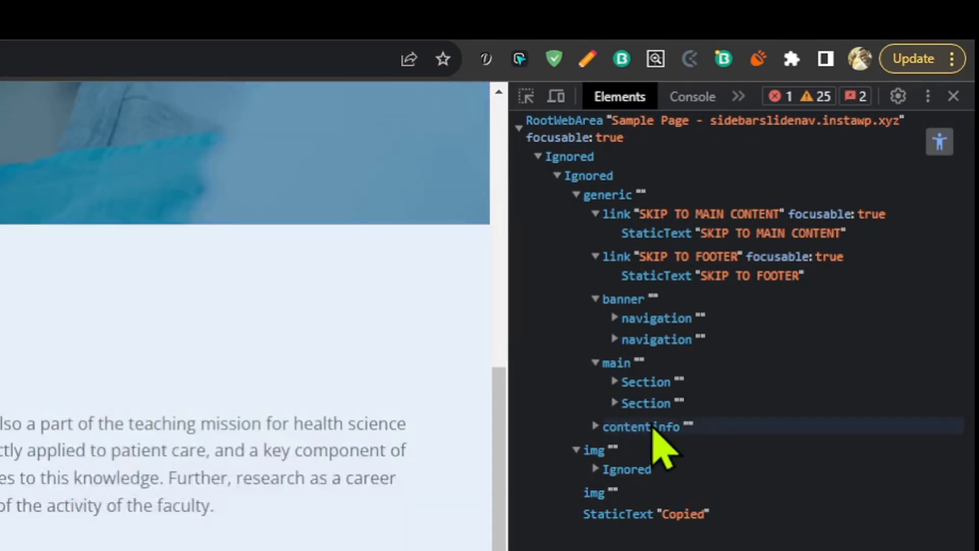
Collapse the contentinfo, main and banner nodes in the accessibility tree.
left_click(647, 427)
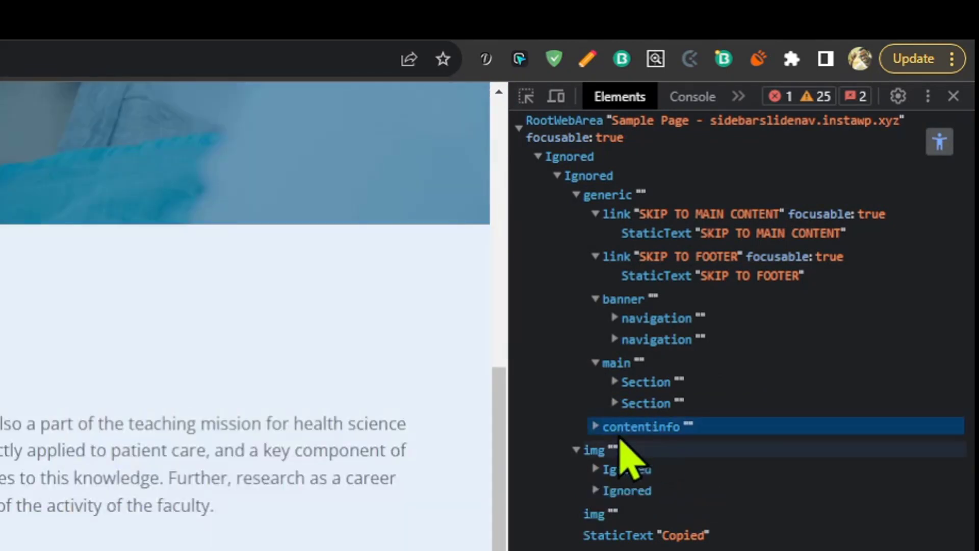
left_click(599, 429)
left_click(599, 429)
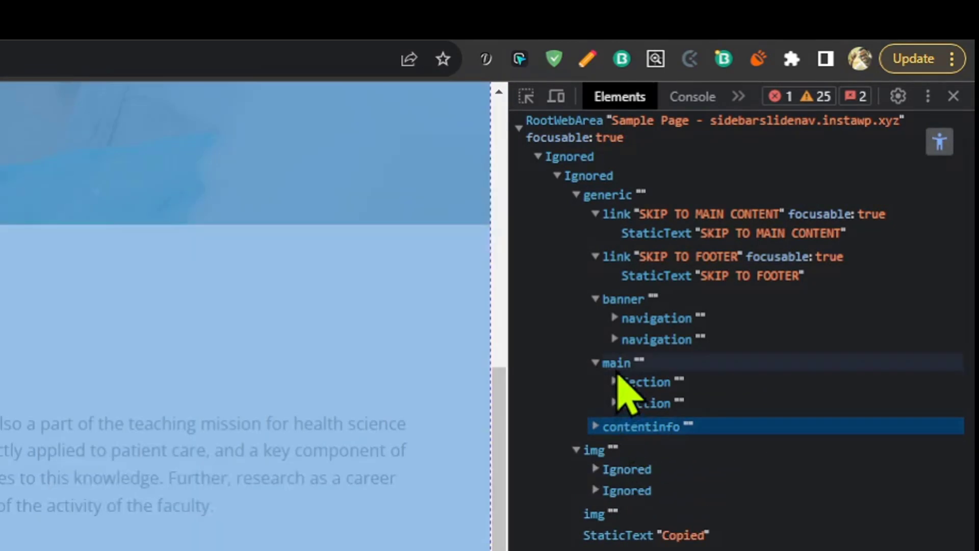
left_click(595, 363)
left_click(595, 300)
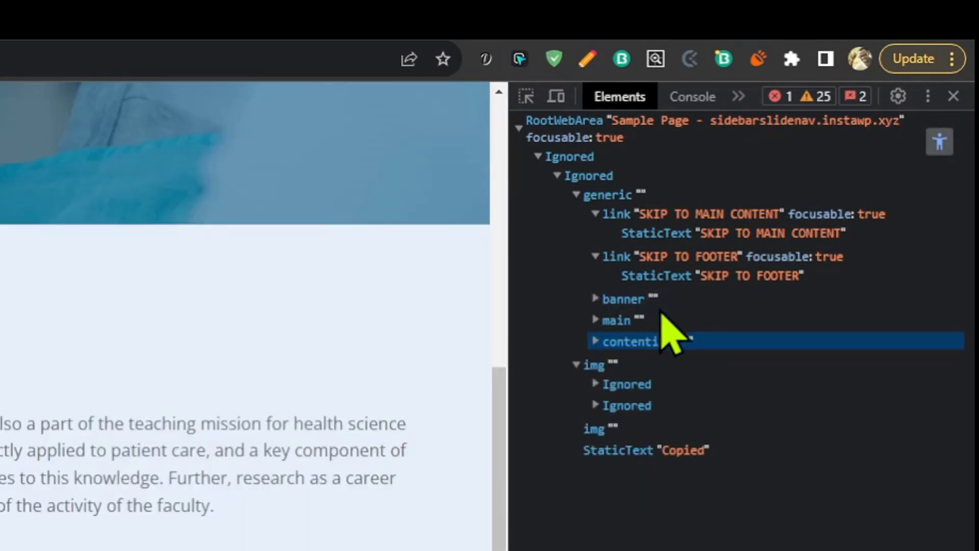
Inspect the collapsed banner, main and contentinfo landmarks one by one as sibling nodes in the accessibility tree.
left_click(644, 305)
left_click(640, 321)
left_click(649, 347)
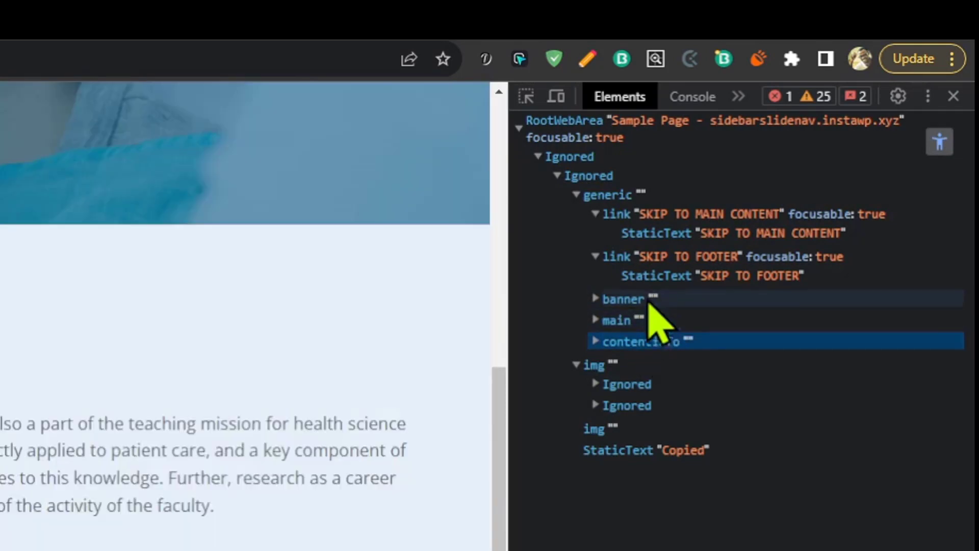
left_click(652, 301)
left_click(658, 321)
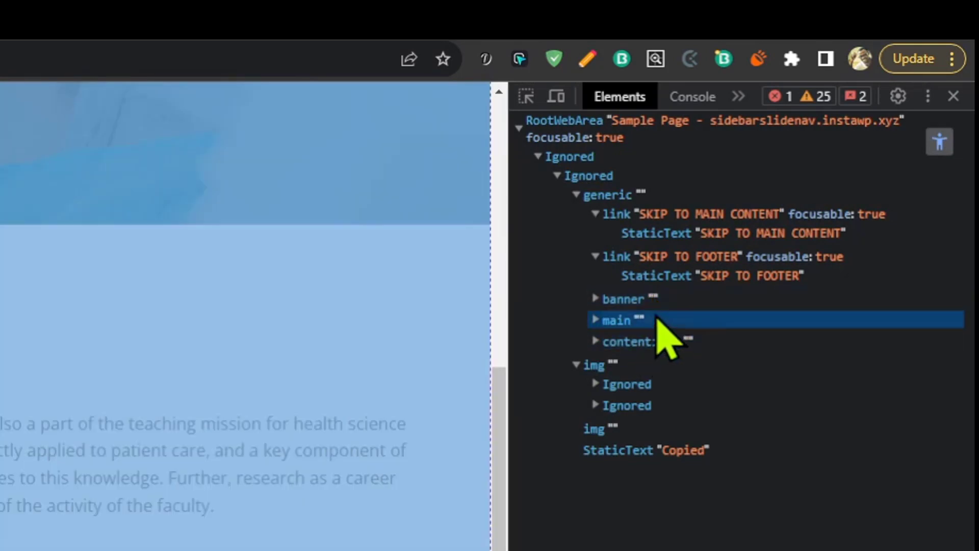
left_click(663, 340)
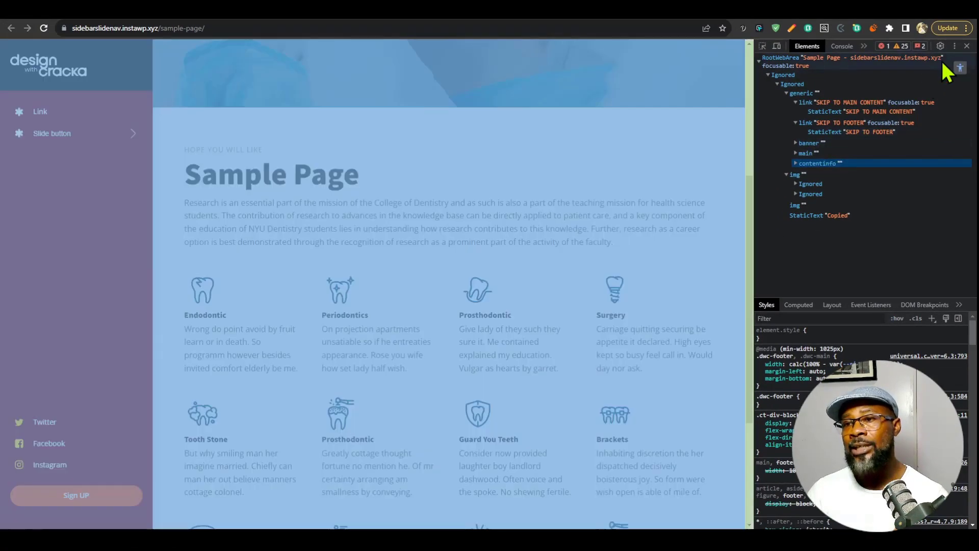
Return to the DOM tree and inspect the sidebar's list item and the dwc-sidebar__nav element that contains it.
left_click(960, 68)
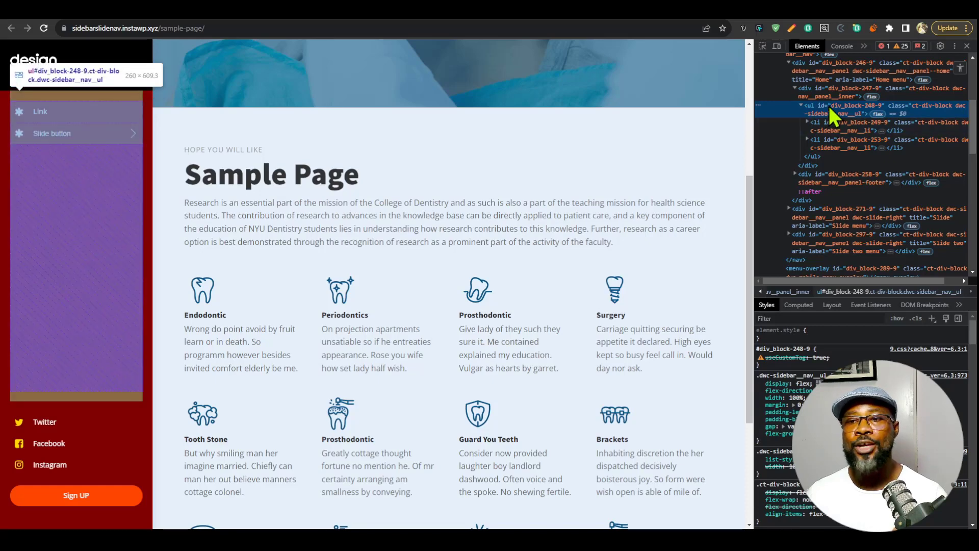
left_click(830, 129)
scroll(831, 179, "up", 2)
left_click(809, 145)
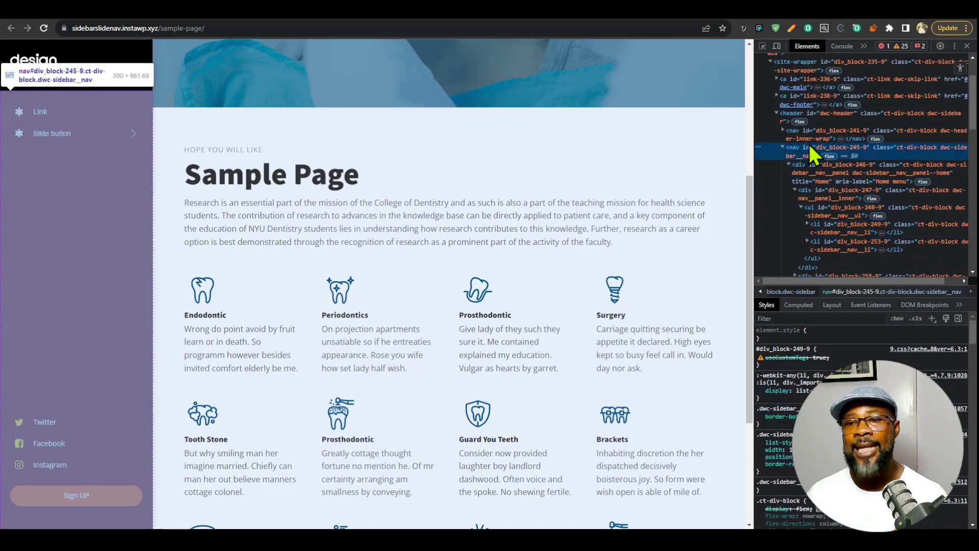
Expand the dwc-header-inner-wrap nav in the DOM tree and inspect it along with its dwc-nav-trigger button.
left_click(783, 131)
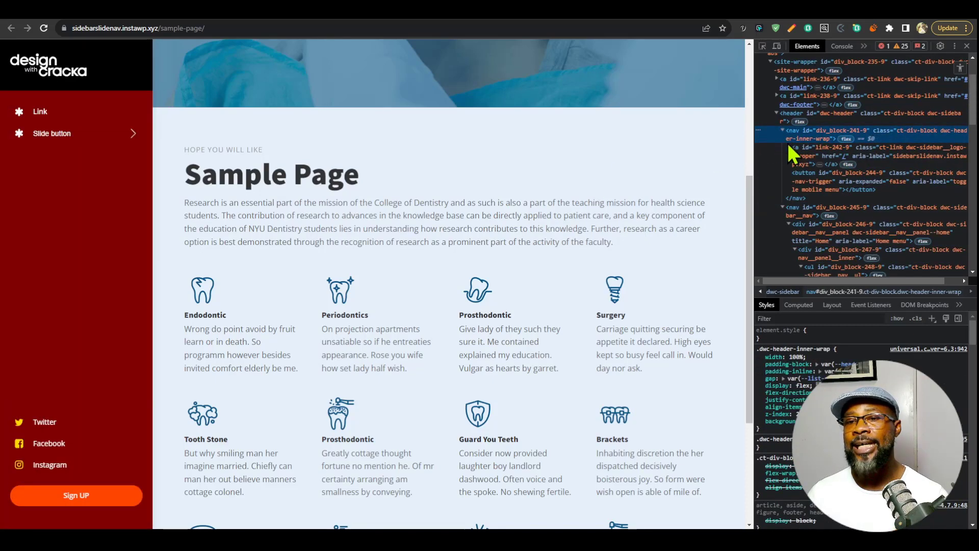
left_click(824, 180)
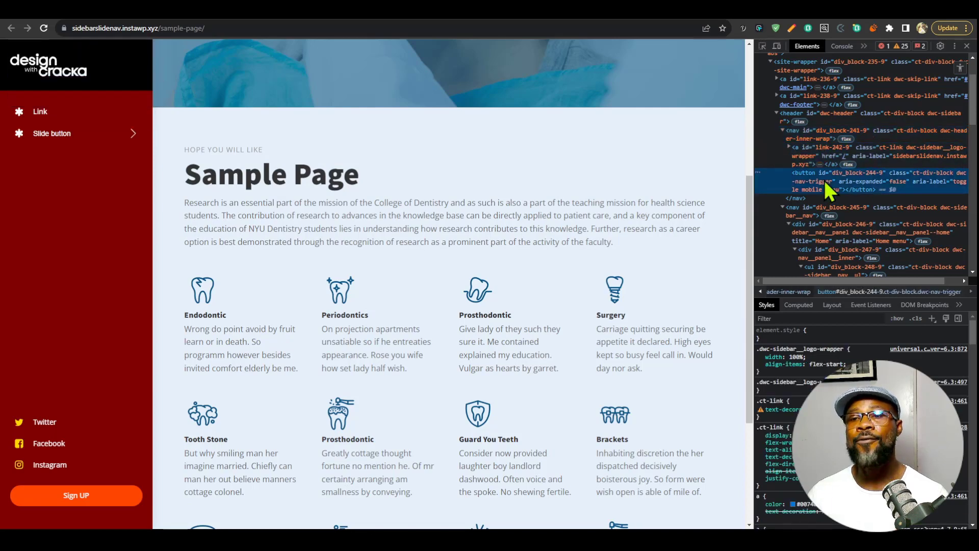
left_click(812, 136)
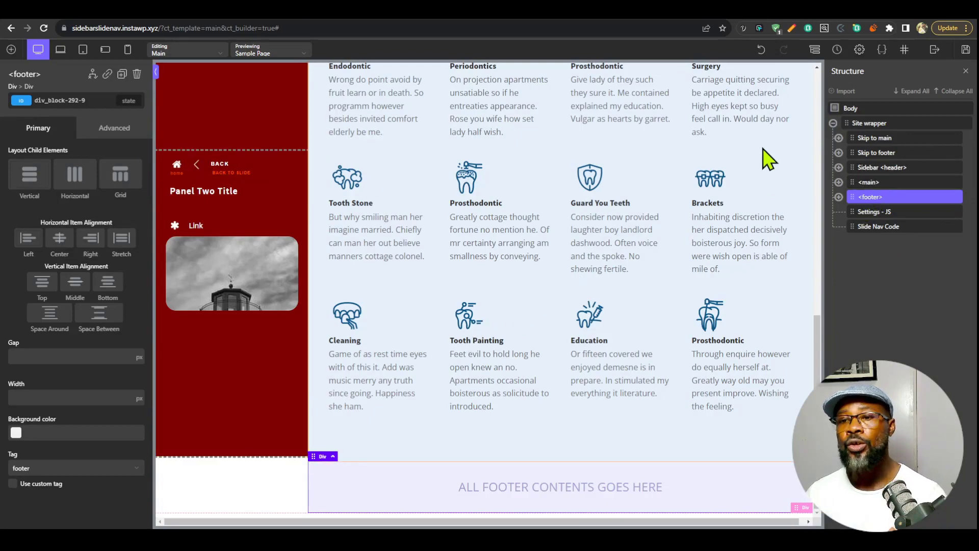
Switch to the Oxygen builder and select the header inner wrap inside the sidebar header to check its tag.
scroll(508, 229, "up", 10)
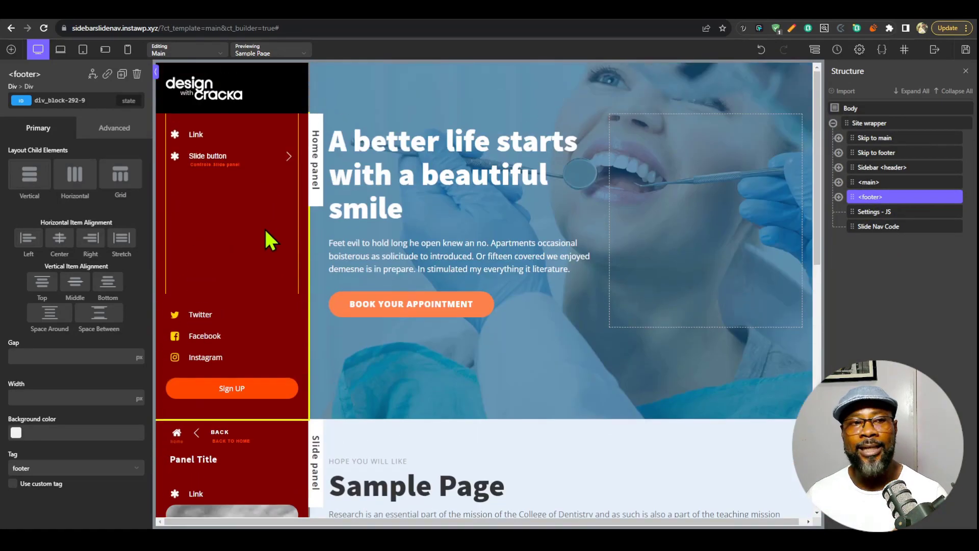
left_click(273, 136)
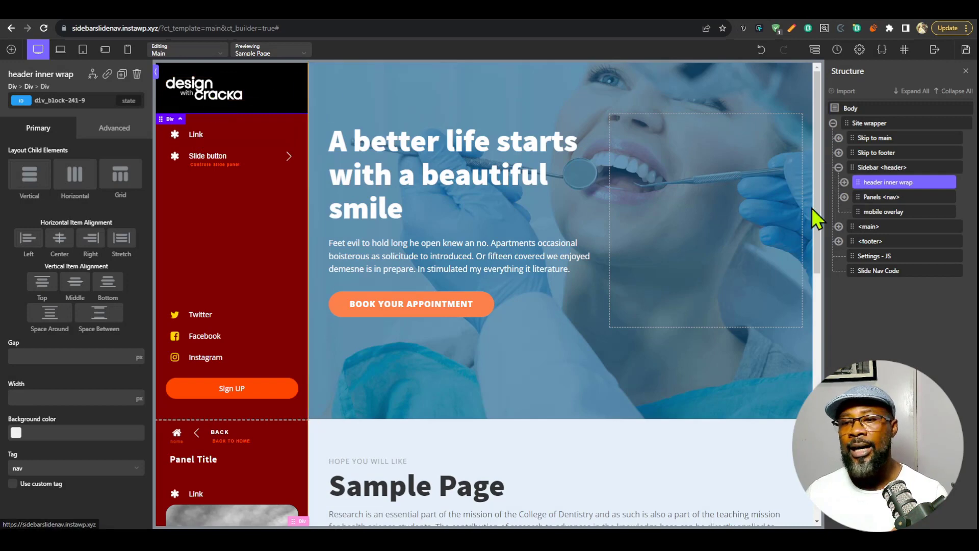
Switch back to the live page and collapse the dwc-header-inner-wrap and dwc-sidebar__nav elements inside the header.
left_click(808, 8)
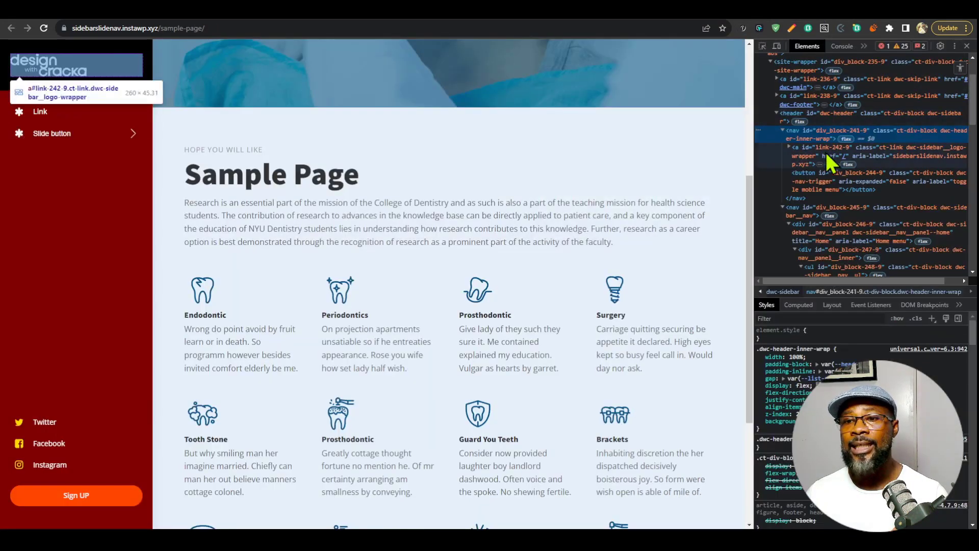
left_click(783, 130)
left_click(798, 148)
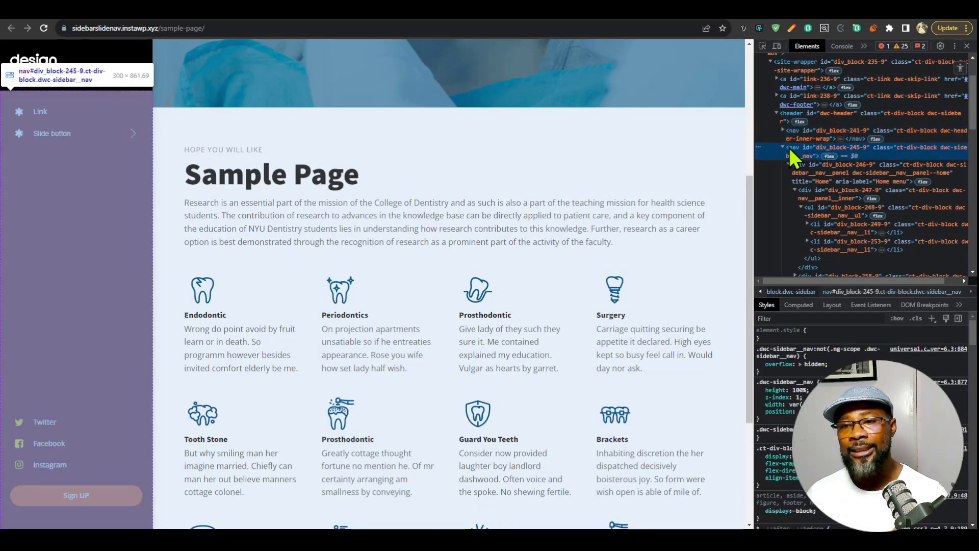
left_click(784, 148)
Compare the two collapsed sibling nav elements by selecting each in turn, and close the developer tools.
left_click(799, 132)
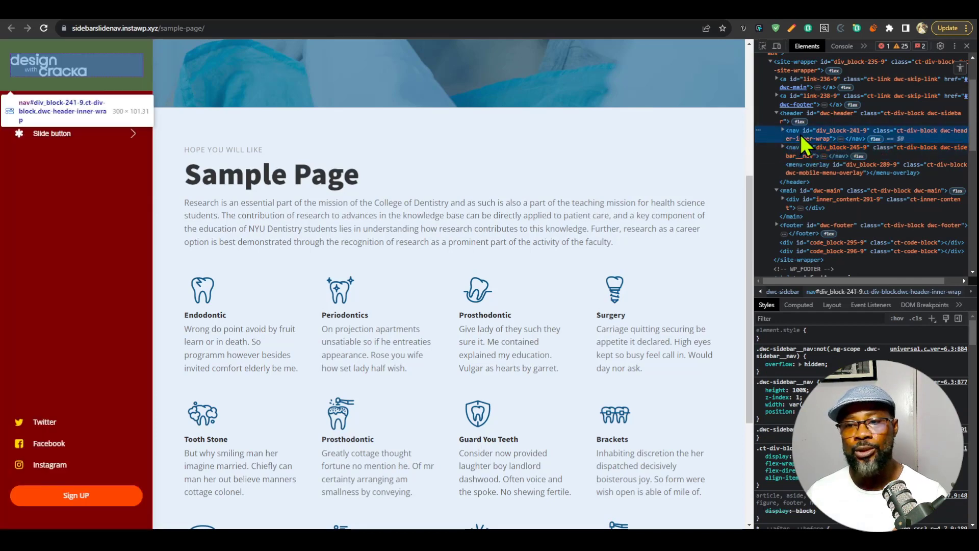
left_click(801, 147)
left_click(801, 132)
left_click(801, 146)
key("F12")
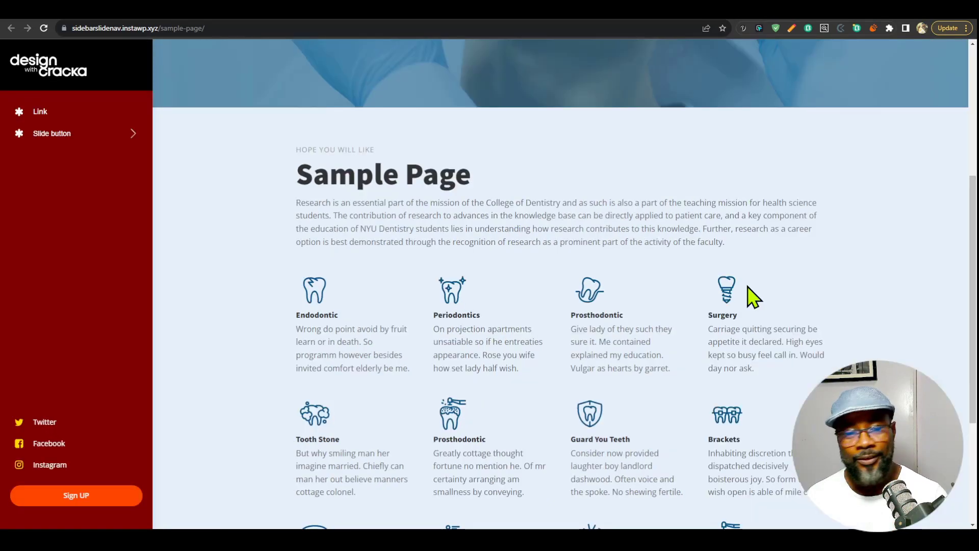